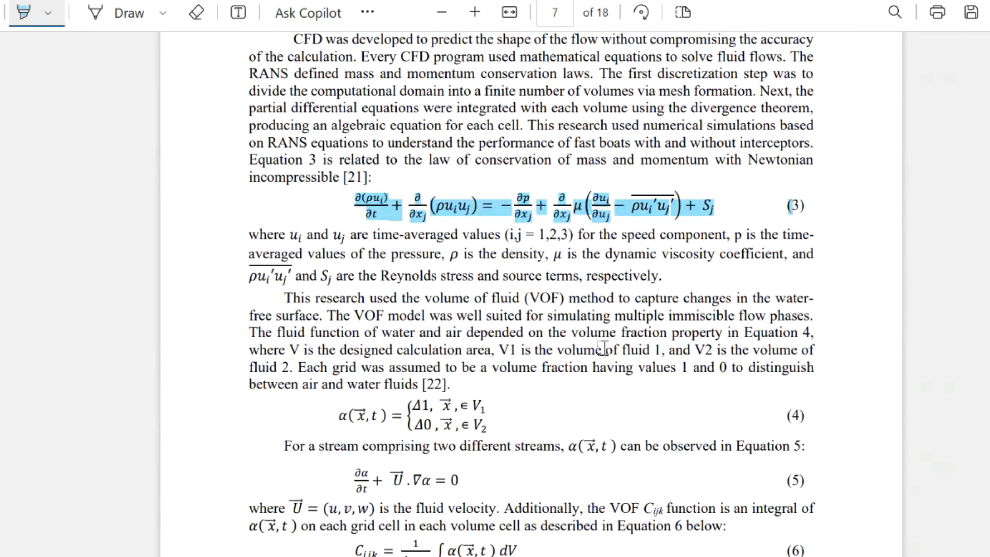
Review the interceptor paper from its governing equations through the mesh technique, results and figures to the conclusion and references
scroll(605, 349, "down", 17)
scroll(605, 348, "down", 12)
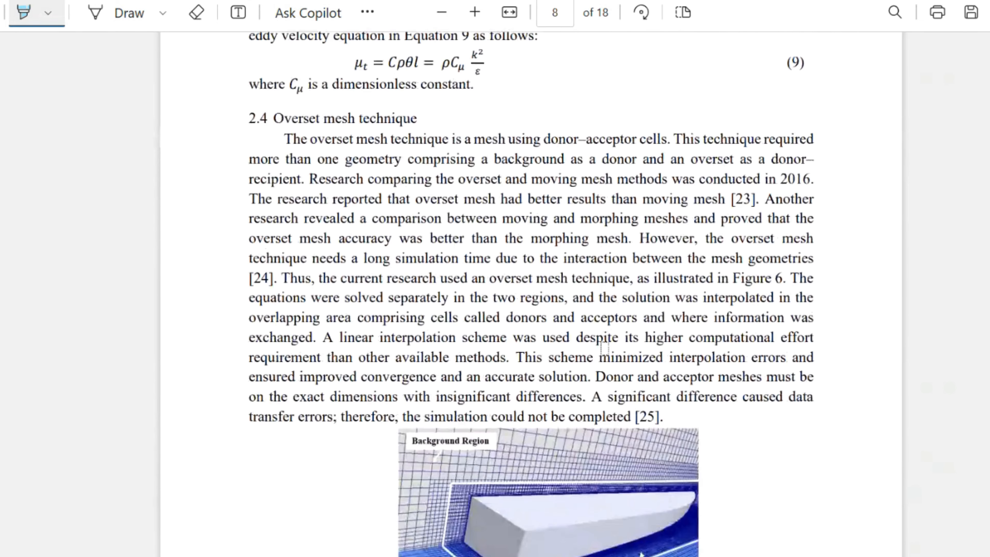
scroll(546, 349, "down", 12)
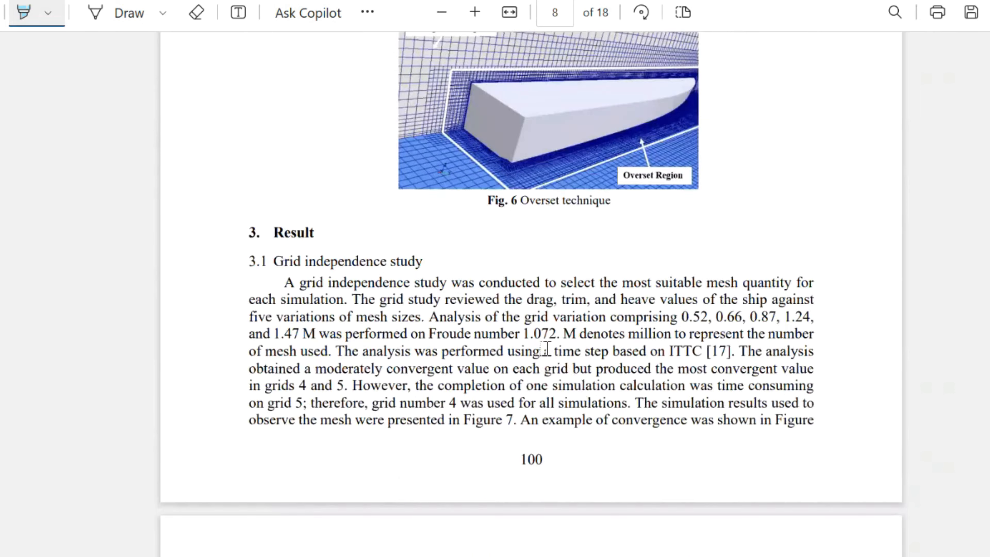
scroll(546, 346, "down", 20)
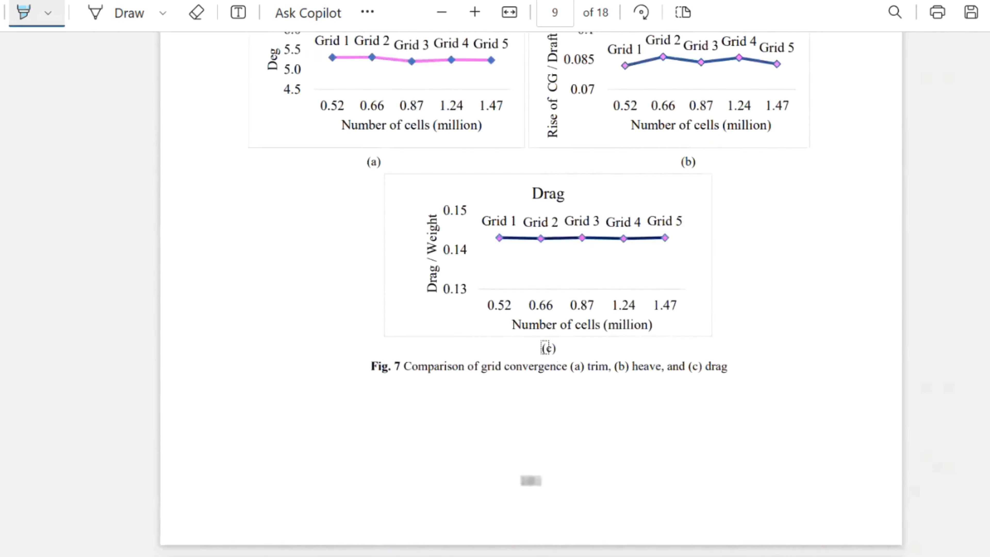
scroll(549, 346, "down", 20)
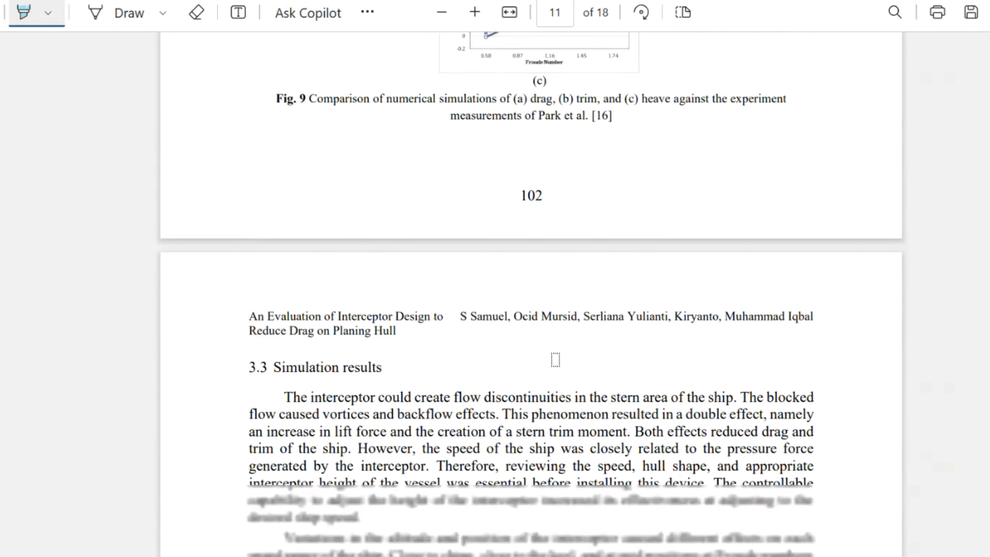
scroll(556, 361, "down", 20)
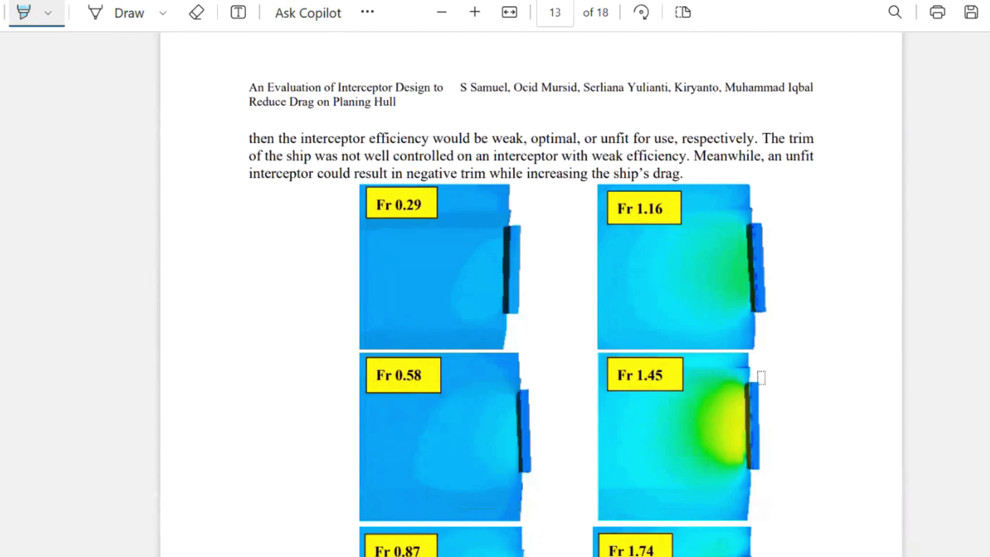
scroll(639, 406, "down", 12)
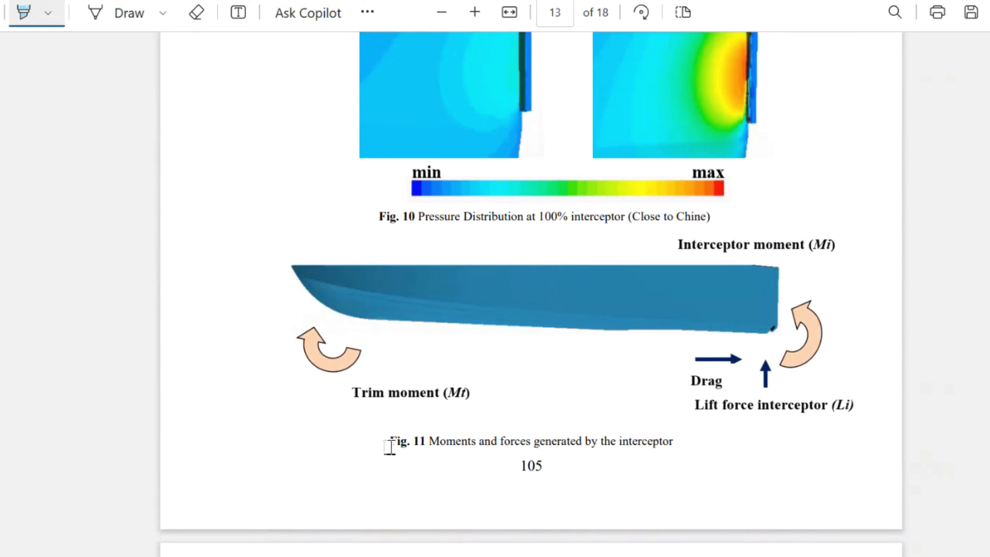
scroll(654, 396, "down", 12)
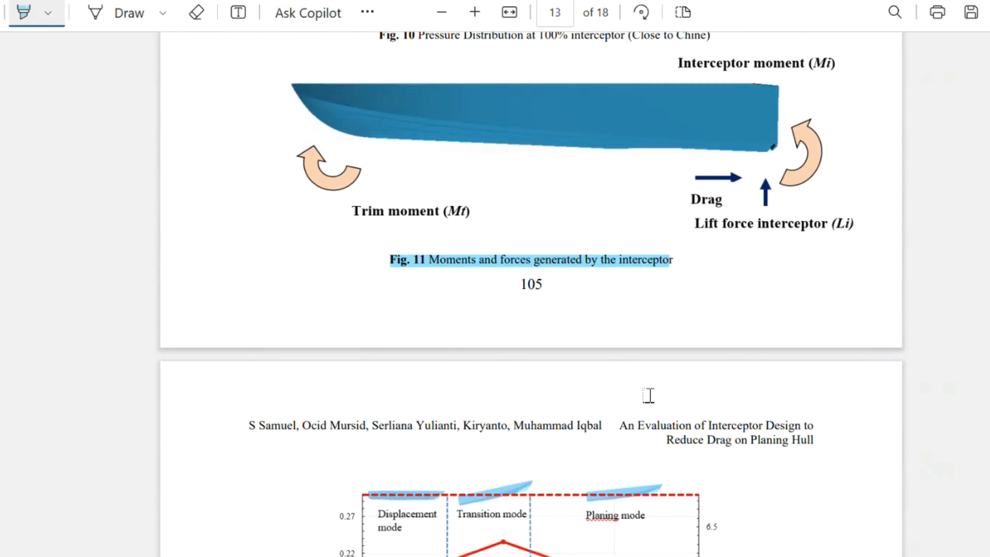
scroll(642, 419, "down", 20)
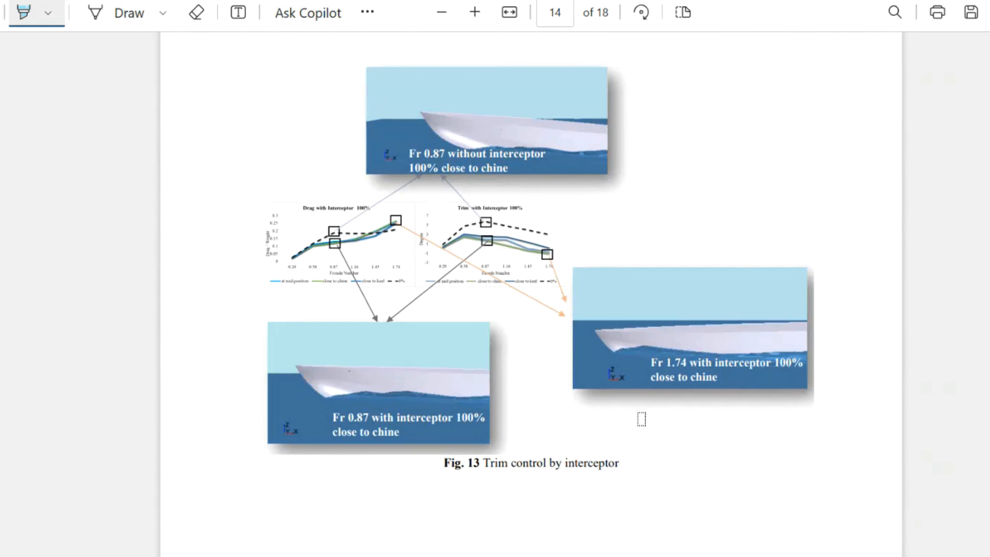
scroll(642, 419, "down", 20)
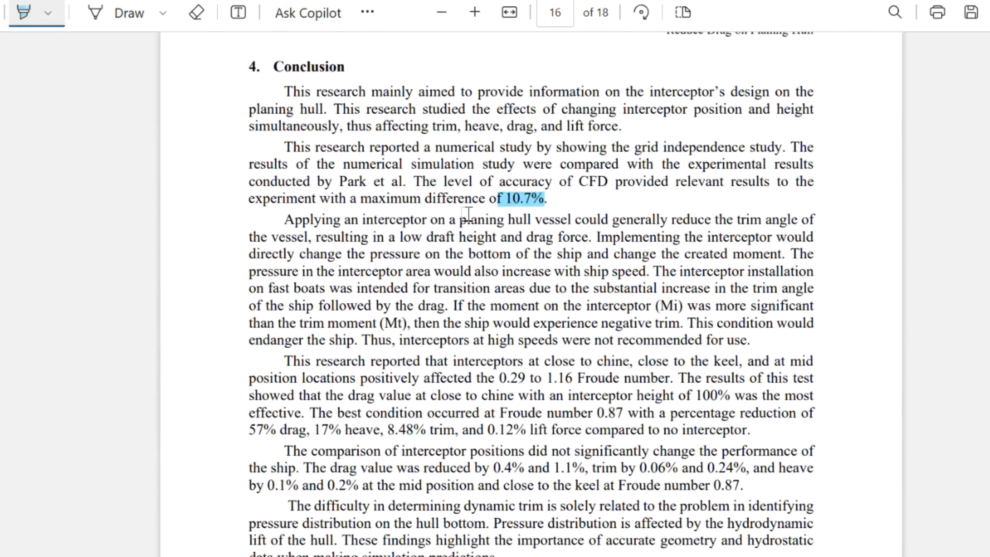
scroll(468, 213, "down", 6)
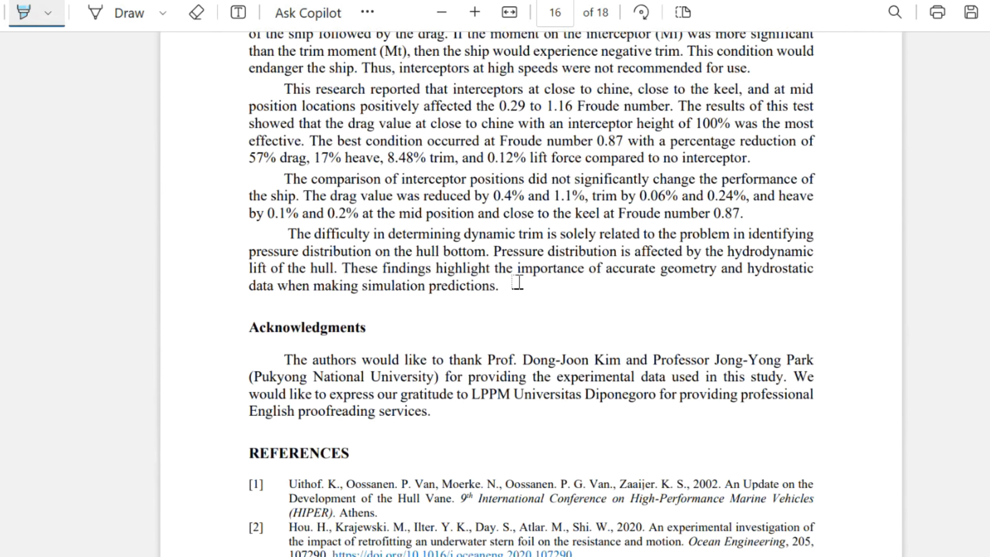
scroll(518, 282, "down", 6)
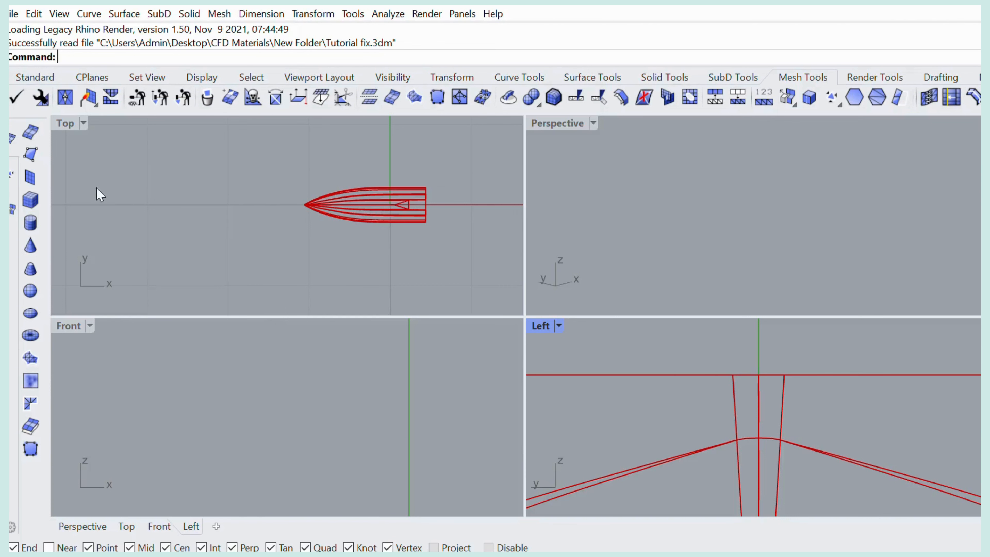
In Rhino, examine the hull's planform in the enlarged Top view, and return to the four-view layout
scroll(392, 173, "up", 3)
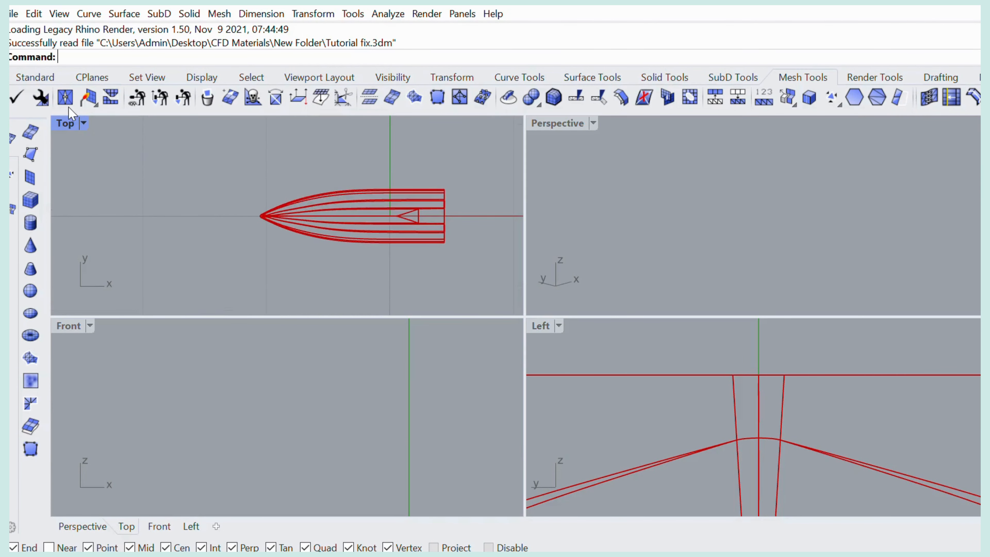
double_click(64, 122)
scroll(694, 269, "down", 2)
right_click_drag(704, 279, 426, 308)
scroll(428, 304, "up", 3)
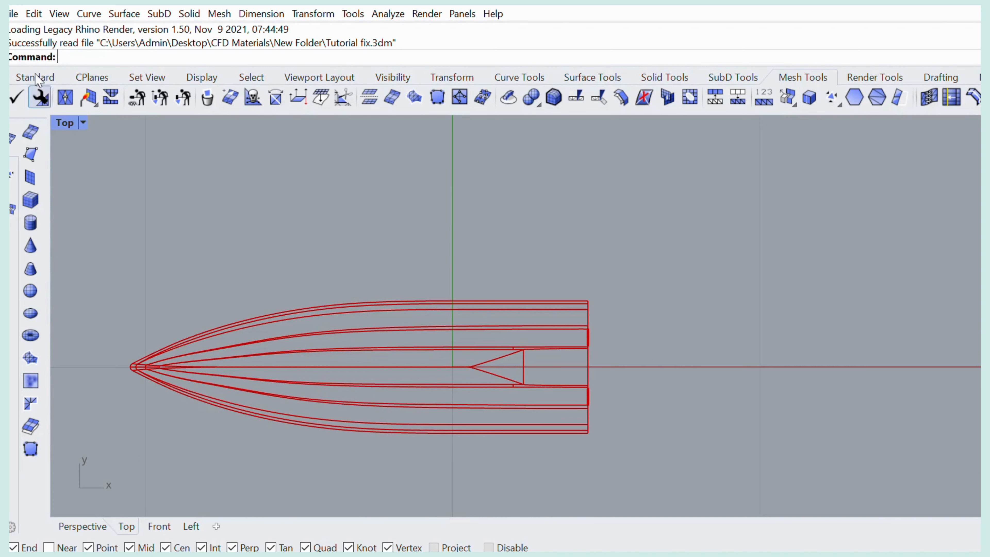
double_click(63, 121)
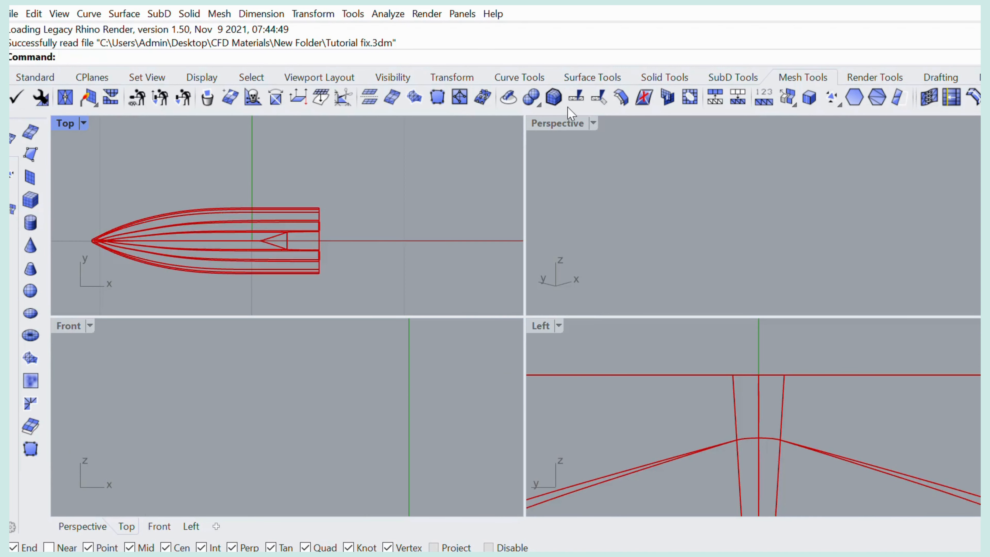
Set the Perspective view to Shaded display and maximize it with the whole hull in frame
left_click(573, 117)
key("ctrl+alt+s")
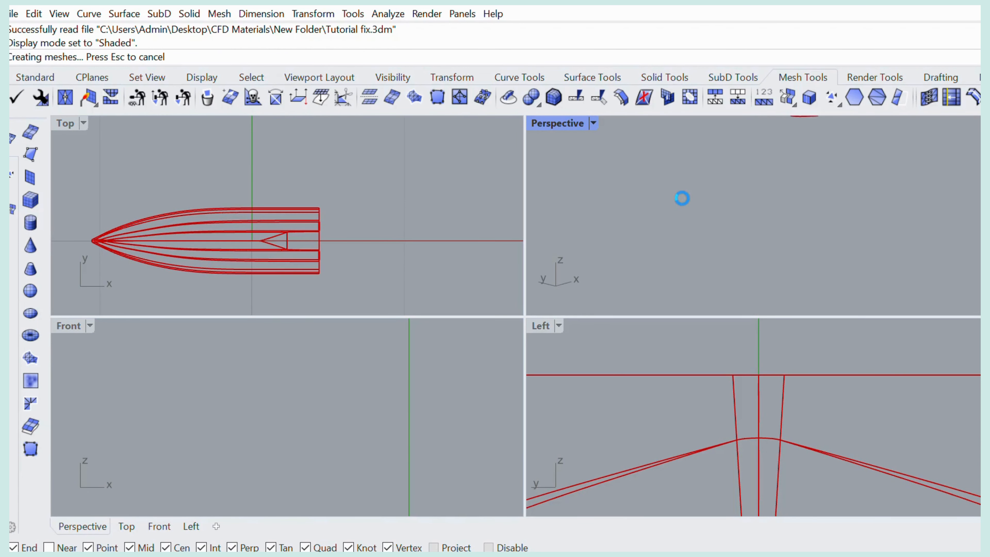
scroll(708, 168, "down", 12)
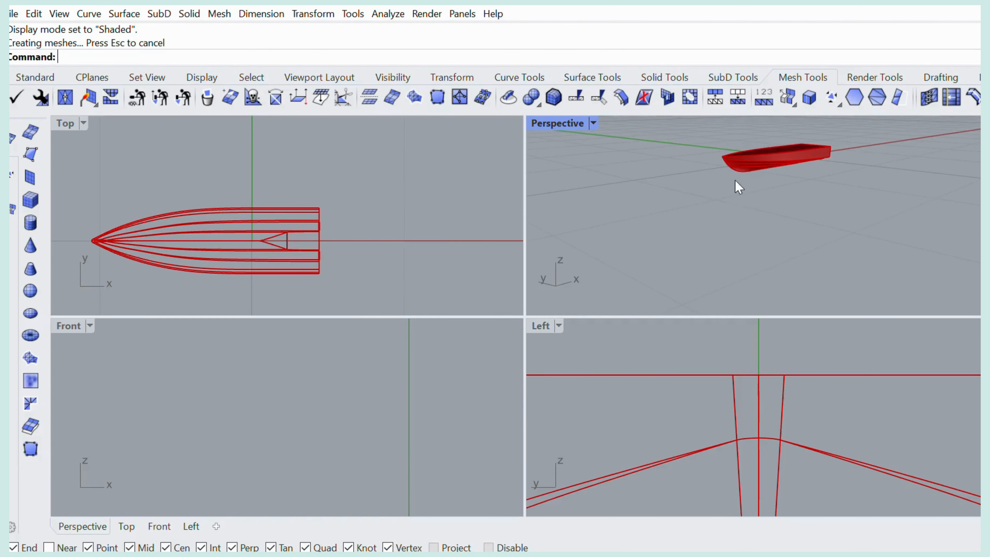
scroll(792, 123, "up", 4)
scroll(792, 123, "up", 3)
double_click(568, 121)
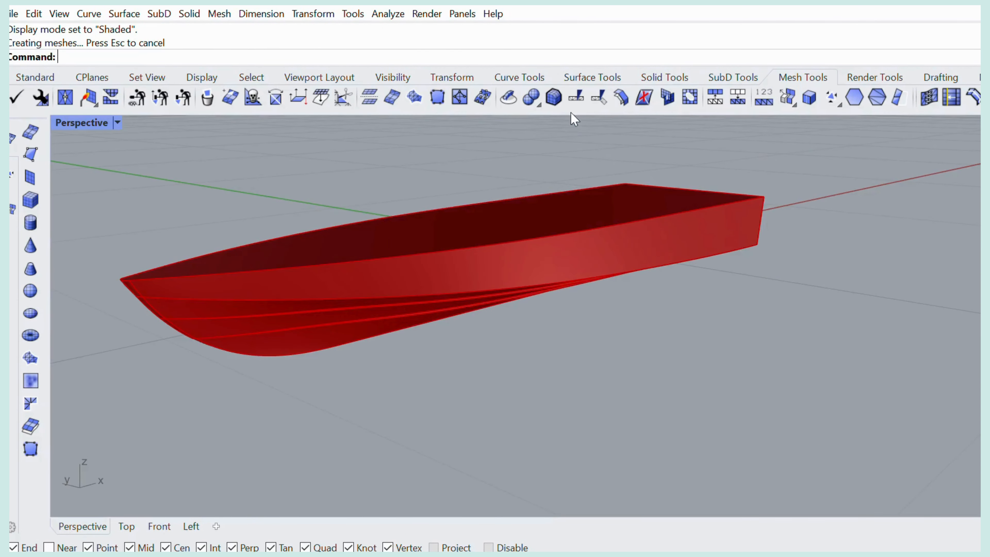
Inspect the hull in 3D, examining the transom, the bottom edges and the interceptor area at the stern
mouse_move(689, 234)
left_mouse_down()
mouse_move(672, 221)
mouse_move(697, 249)
left_mouse_up()
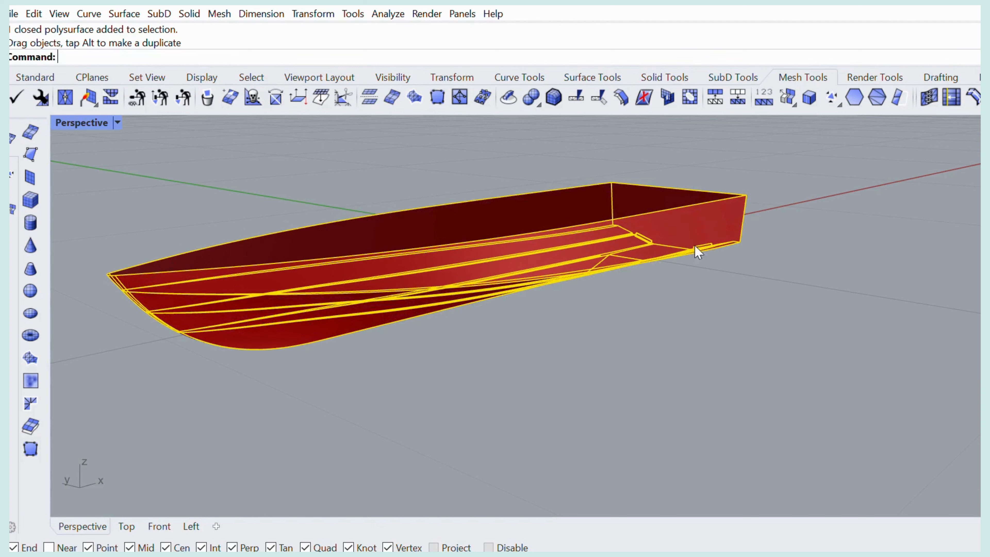
left_click(715, 317)
right_click_drag(774, 230, 655, 238)
scroll(665, 254, "down", 6)
scroll(874, 303, "up", 6)
scroll(815, 276, "up", 4)
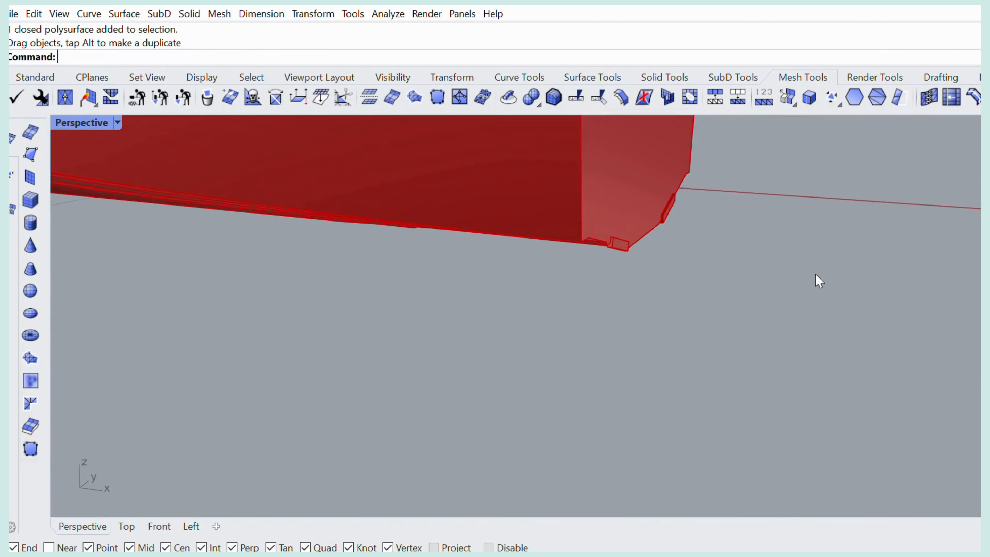
scroll(801, 270, "down", 3)
right_click_drag(627, 220, 526, 293)
scroll(670, 222, "down", 5)
left_click(671, 223)
scroll(339, 313, "up", 10)
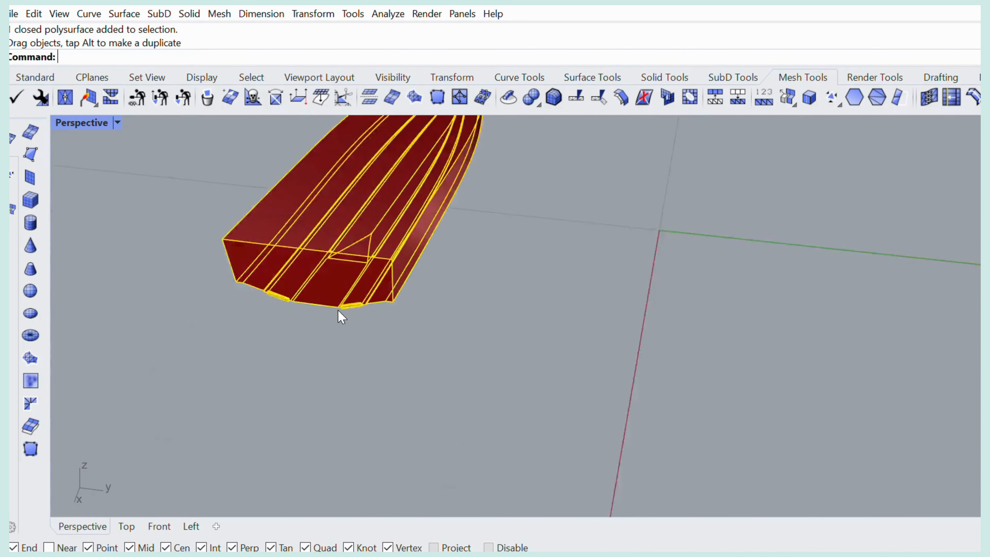
scroll(339, 313, "down", 10)
key("Escape")
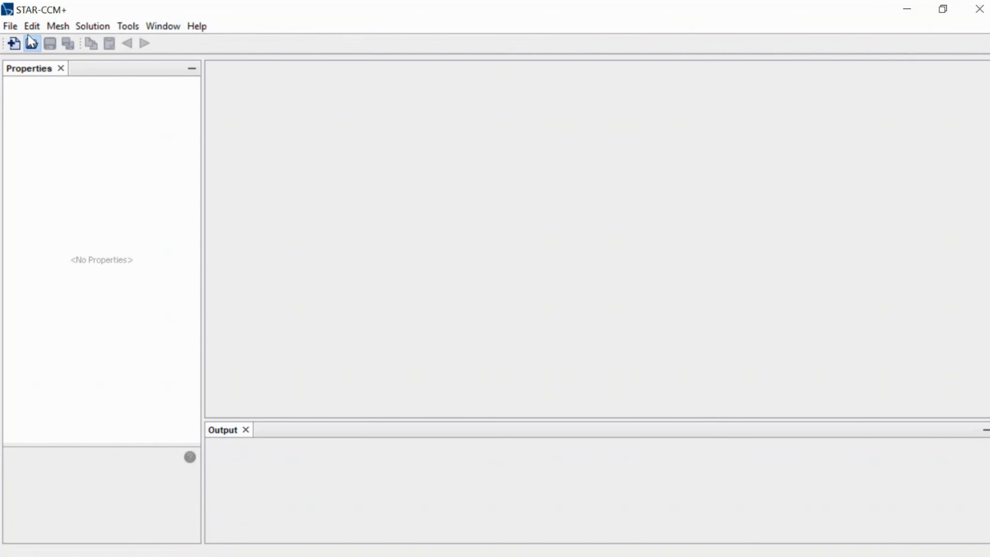
In STAR-CCM+, start loading a simulation file in parallel on the local host with 8 compute processes
left_click(31, 43)
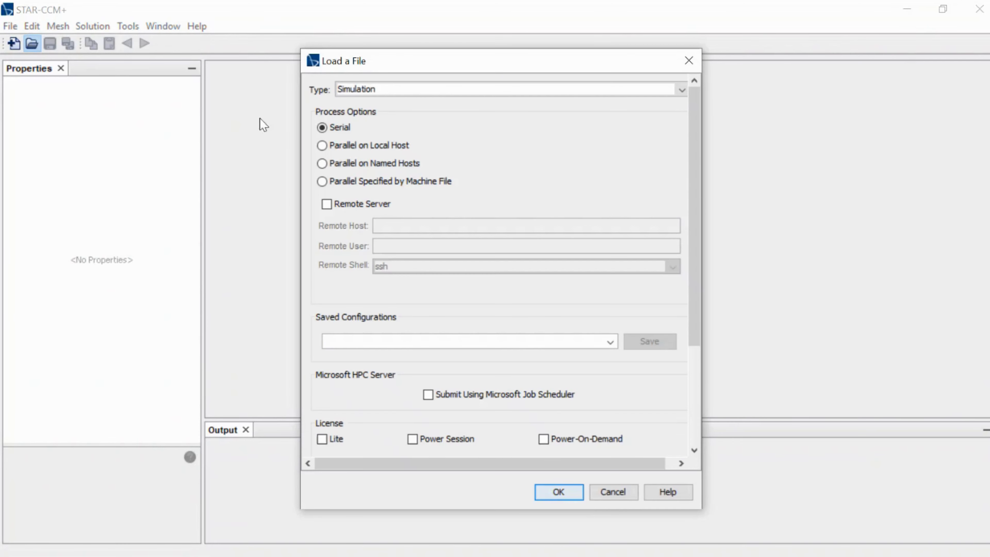
left_click(341, 149)
double_click(508, 213)
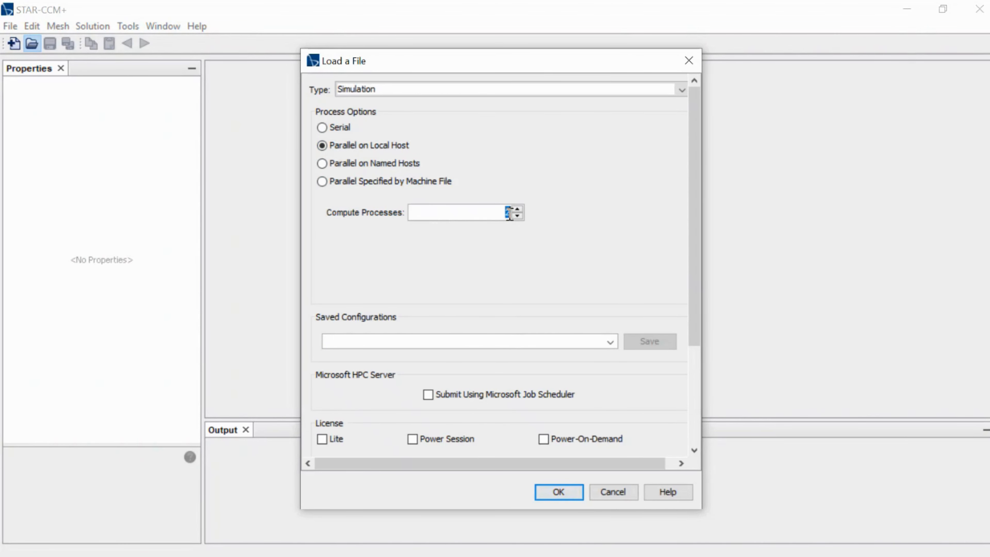
type("8")
left_click_drag(694, 300, 630, 403)
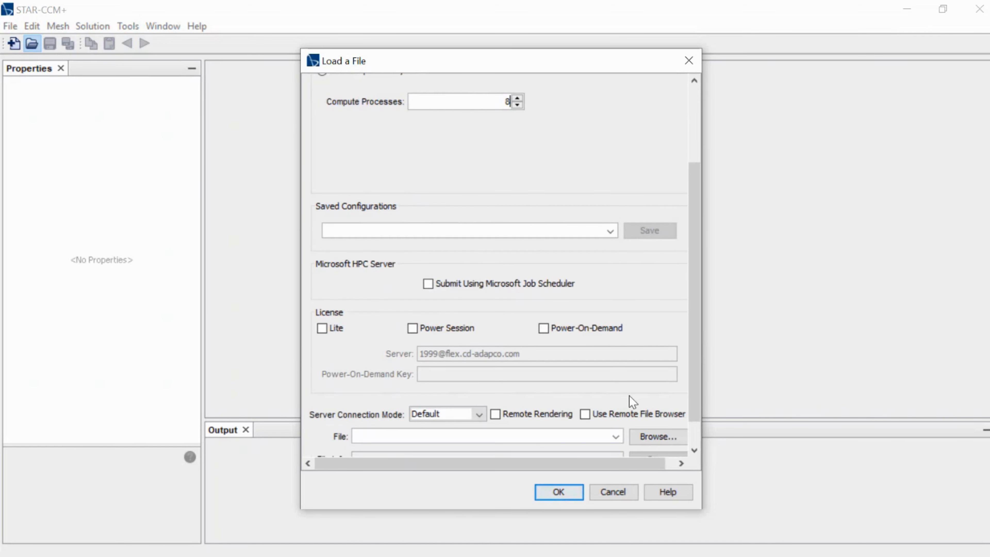
left_click(648, 435)
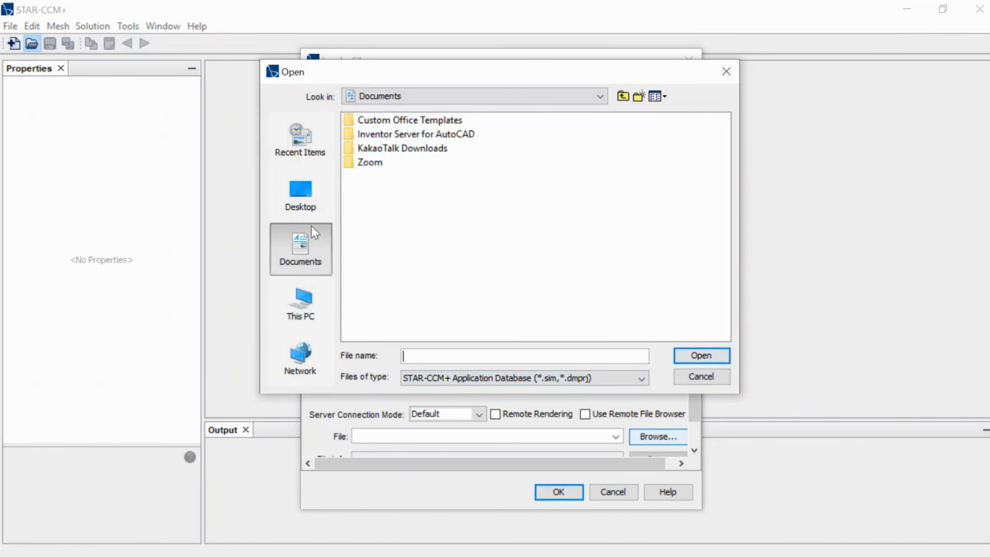
left_click(296, 201)
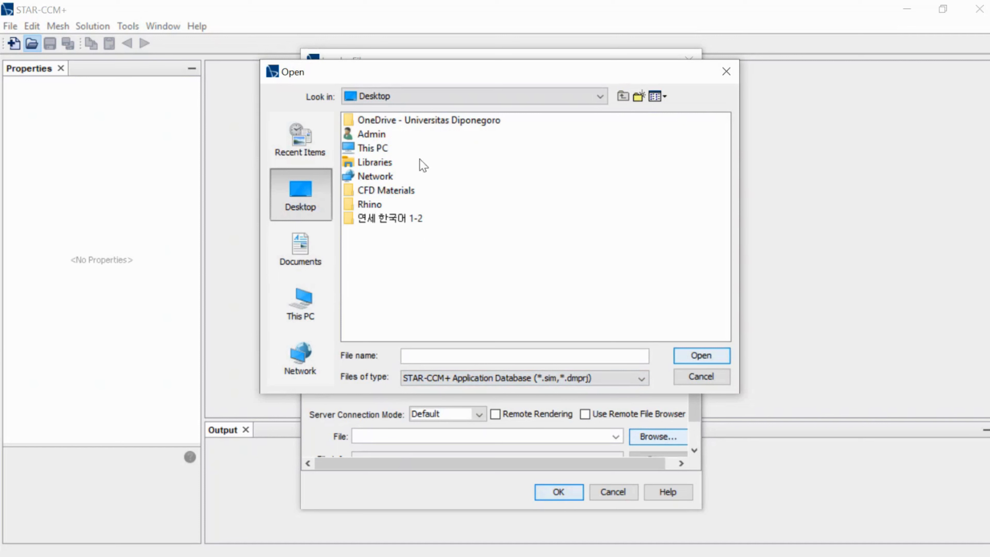
double_click(372, 191)
left_click(368, 119)
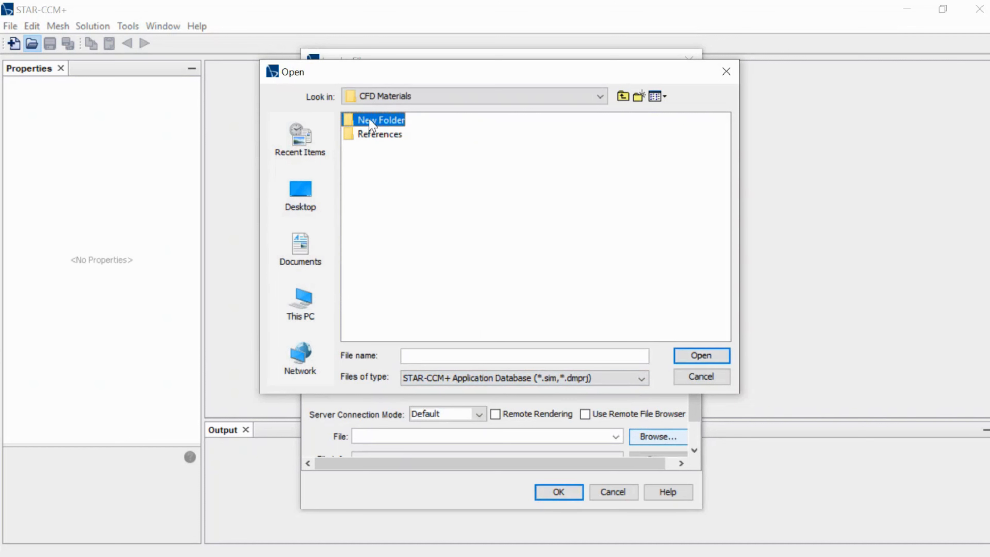
double_click(369, 121)
left_click(382, 150)
left_click(690, 353)
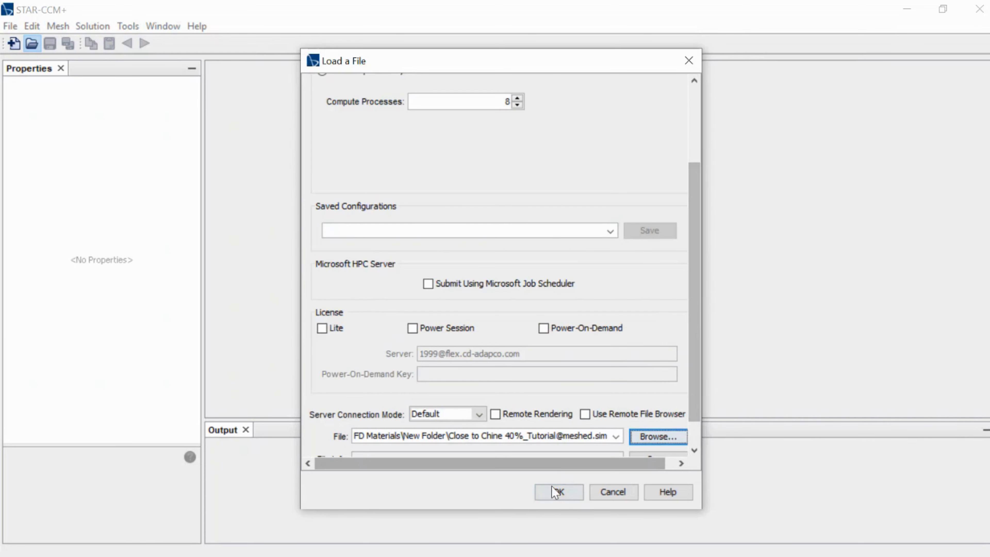
left_click(557, 492)
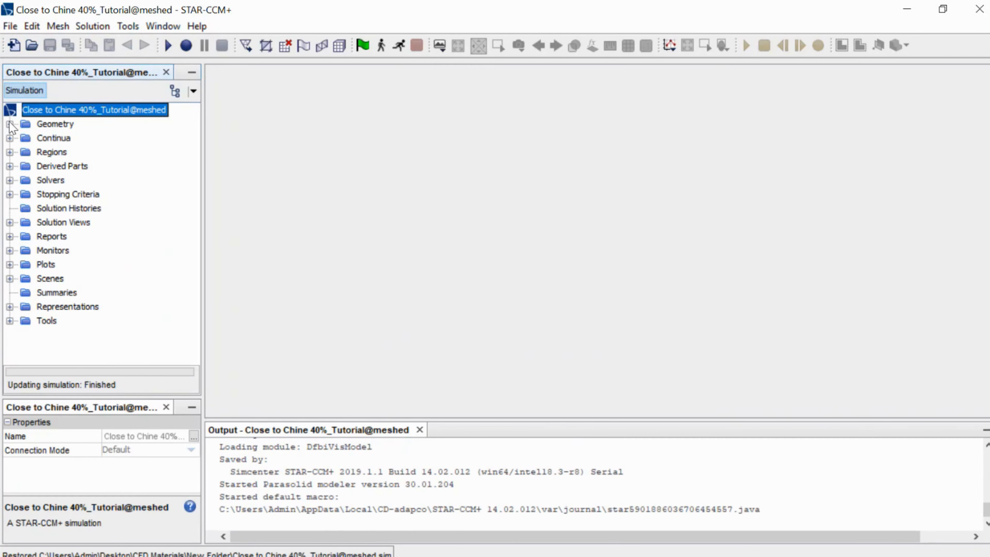
Delete the geometry parts background, D3, High speed craft, overset and Subtract
left_click(10, 124)
left_click(24, 152)
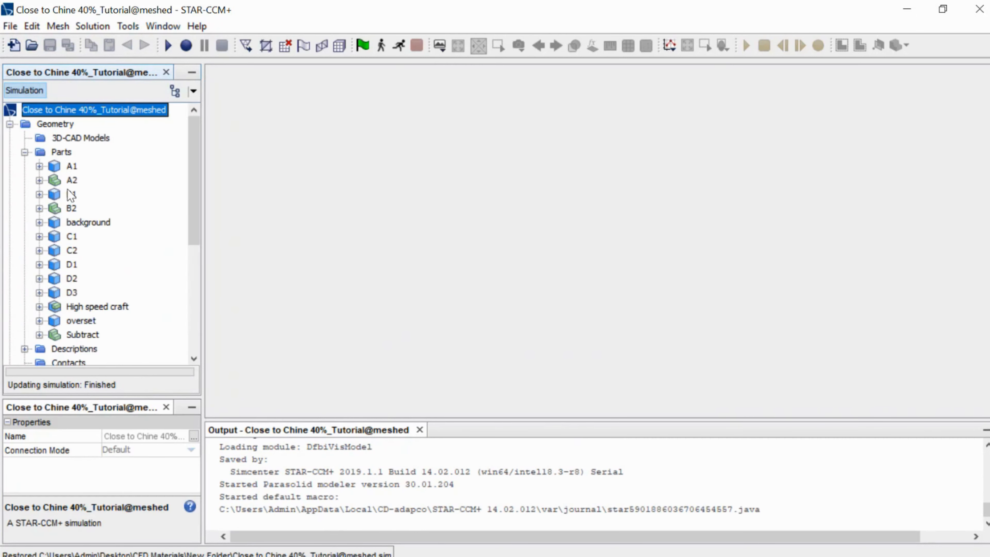
left_click(78, 223)
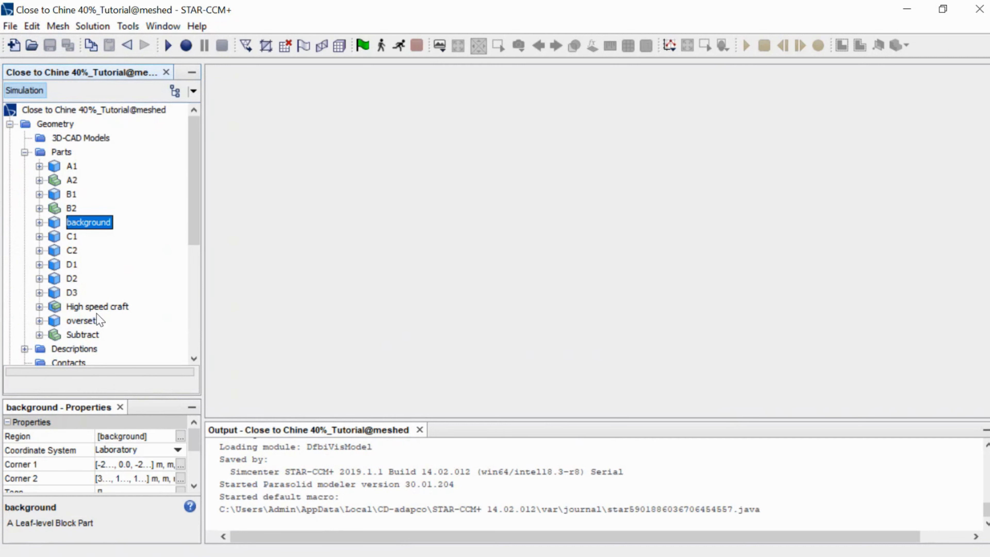
left_click(98, 307, "ctrl")
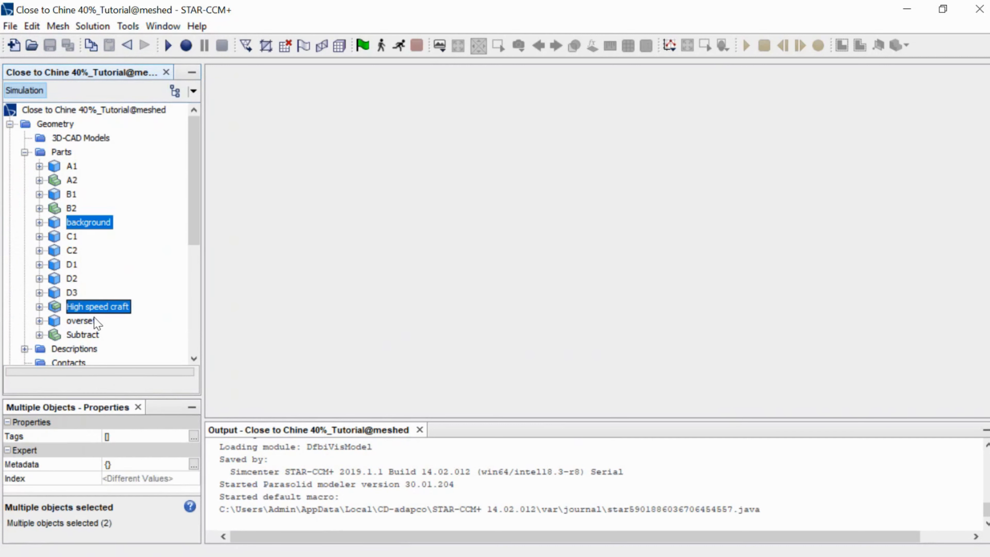
left_click(81, 321, "ctrl")
left_click(89, 334, "ctrl")
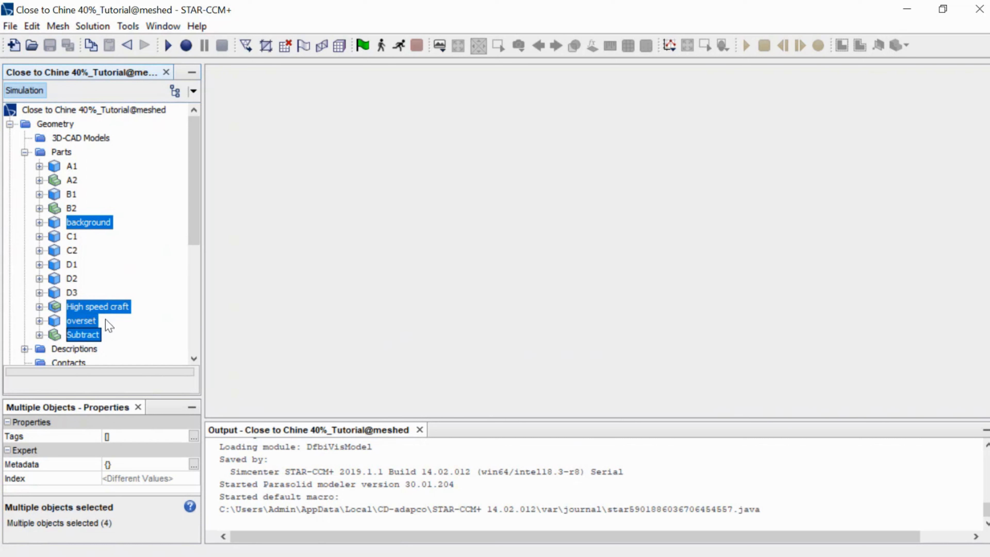
left_click(73, 293, "ctrl")
right_click(73, 293)
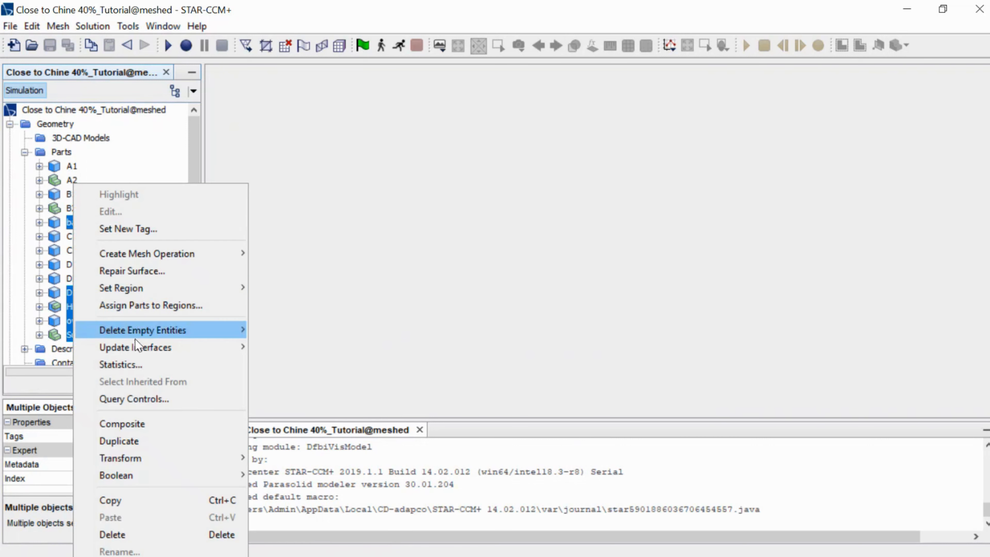
left_click(136, 537)
left_click(554, 328)
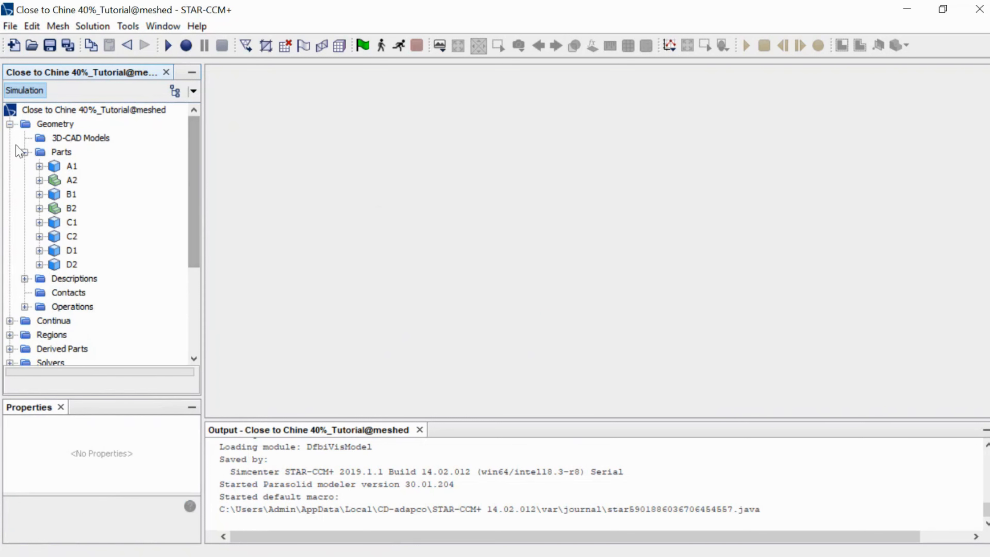
Create a block shape part from Corner 1 (-2.25, 0.0, -2.4) m to Corner 2 (3.4, 1.8, 1.2) m in the Laboratory coordinate system
left_click(62, 152)
right_click(64, 153)
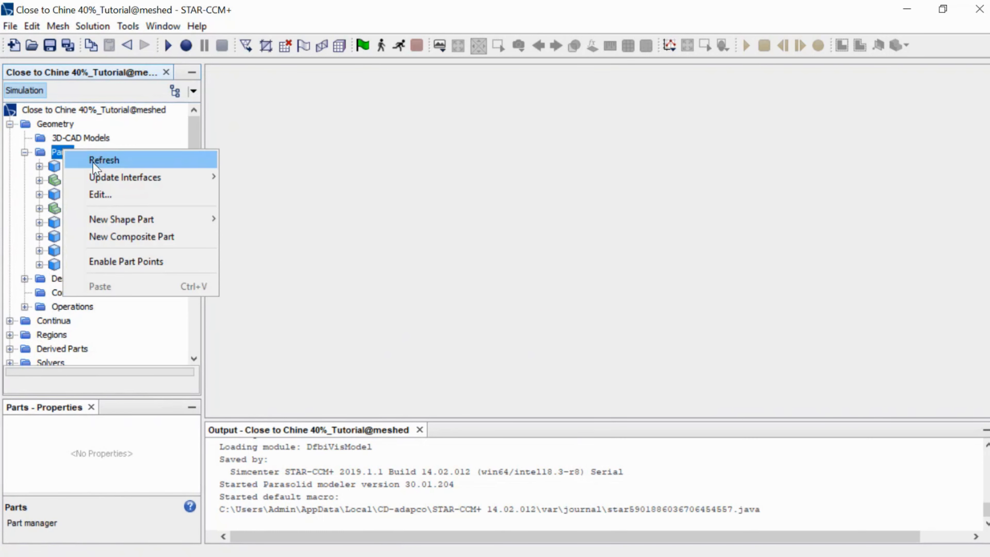
mouse_move(121, 219)
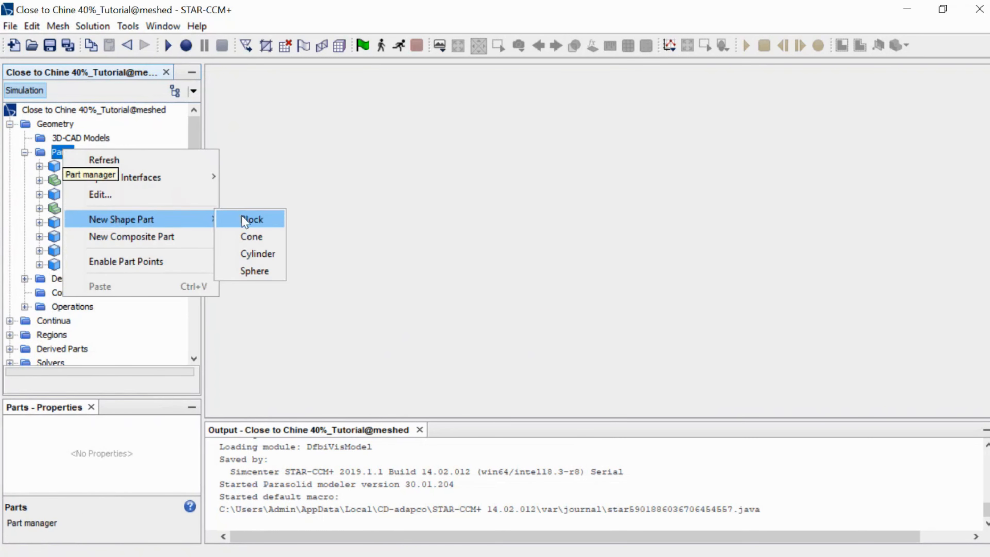
left_click(249, 220)
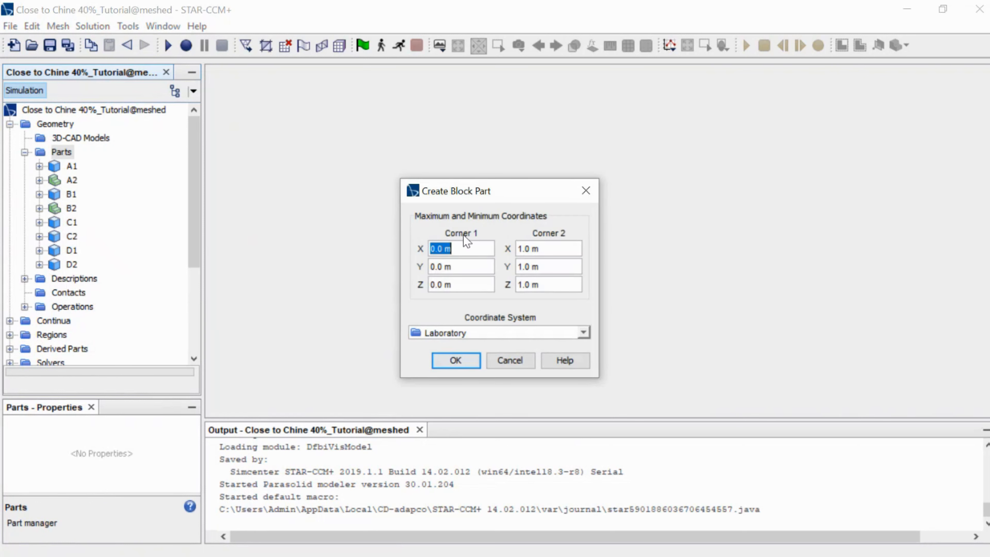
type("-2.")
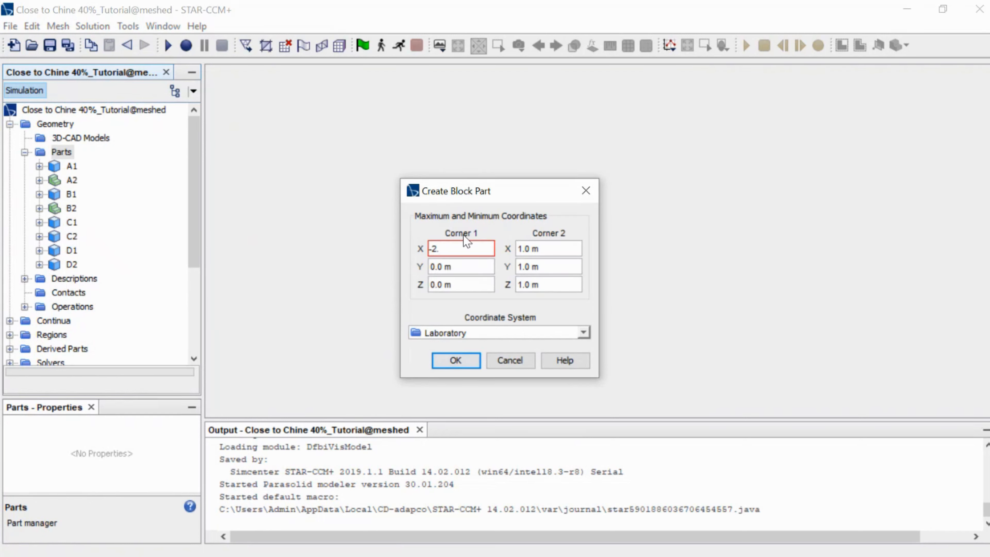
type("25")
left_click(463, 287)
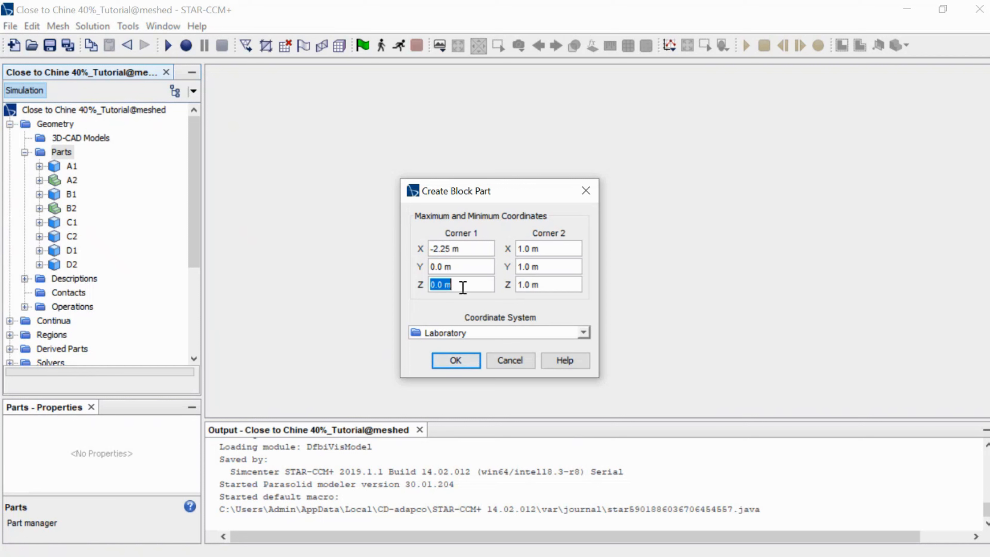
type("-2.4")
left_click(558, 250)
type("3.4 m")
left_click(555, 266)
type("1.8")
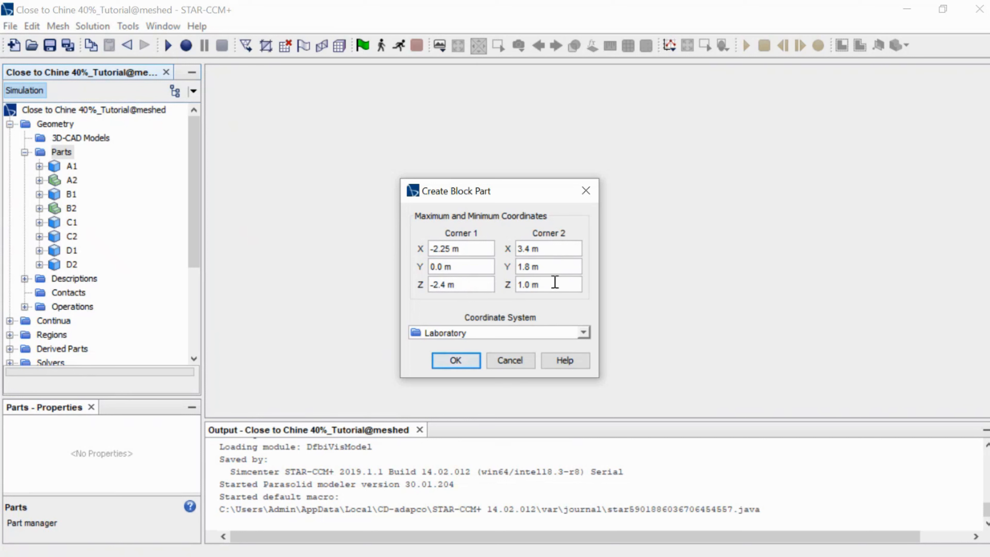
left_click(555, 284)
type("1.2")
left_click(464, 359)
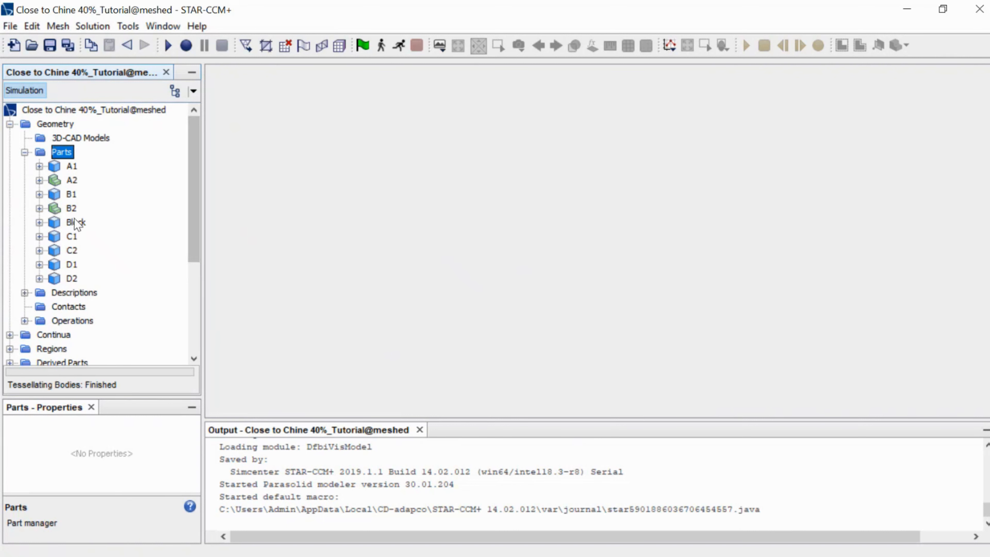
Rename the new block part as Background
left_click(75, 223)
right_click(76, 222)
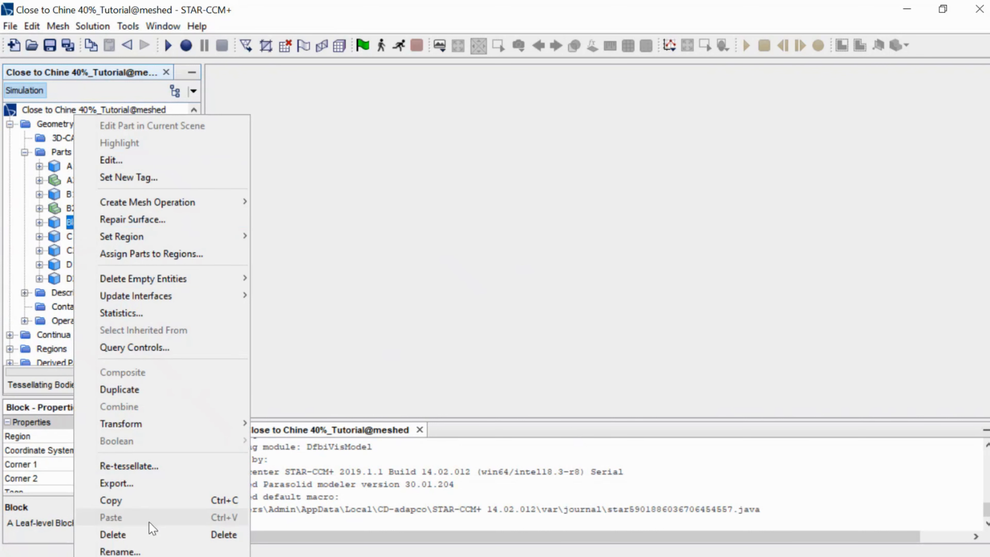
left_click(142, 551)
type("Backgro")
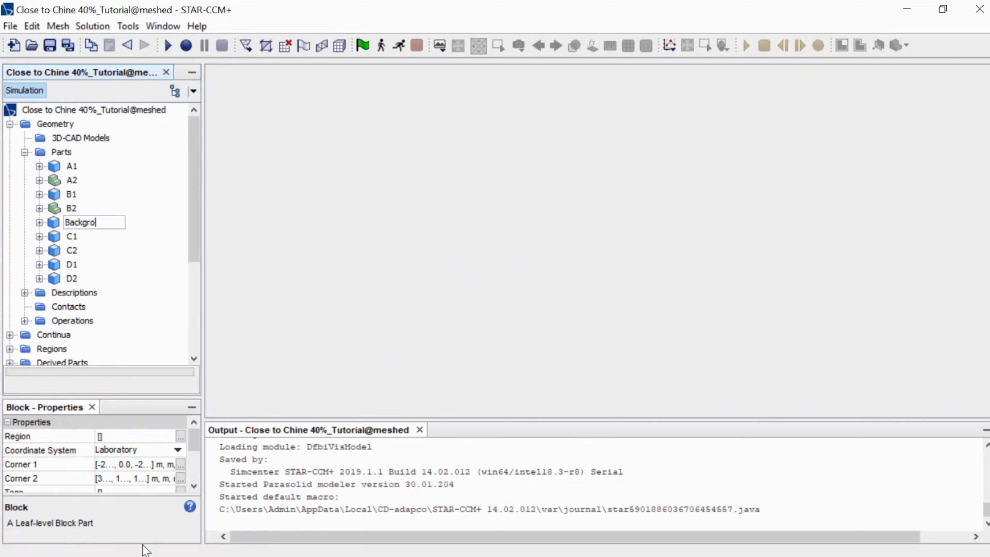
type("und")
key("Return")
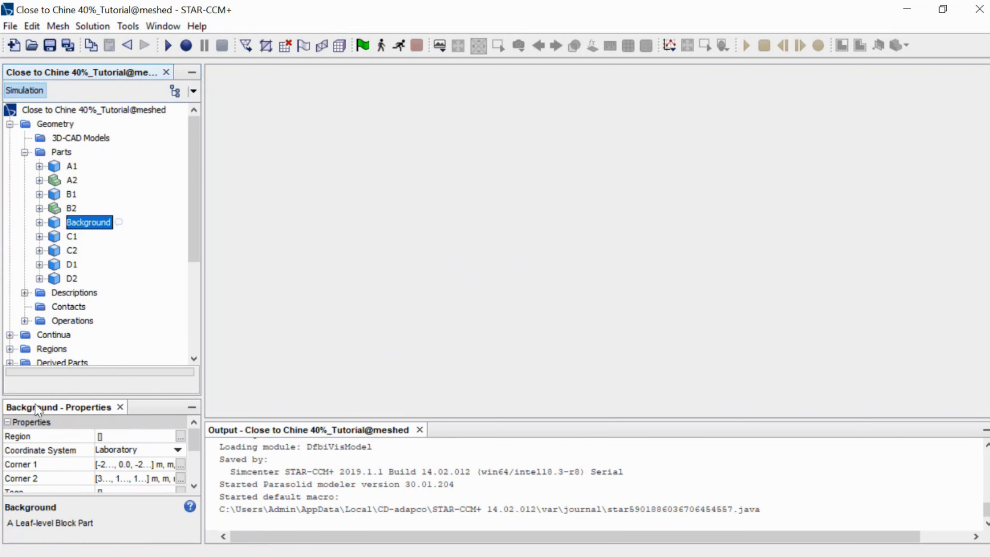
Create a second block shape part from Corner 1 (-1.1, 0.0, -0.13) m to Corner 2 (0.5, 0.3, 0.127) m
right_click(55, 155)
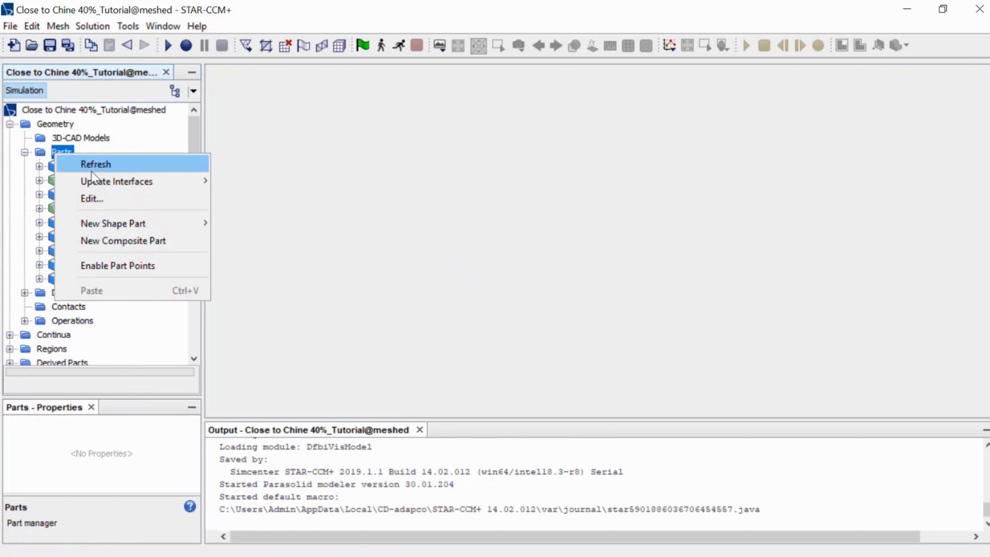
left_click(223, 223)
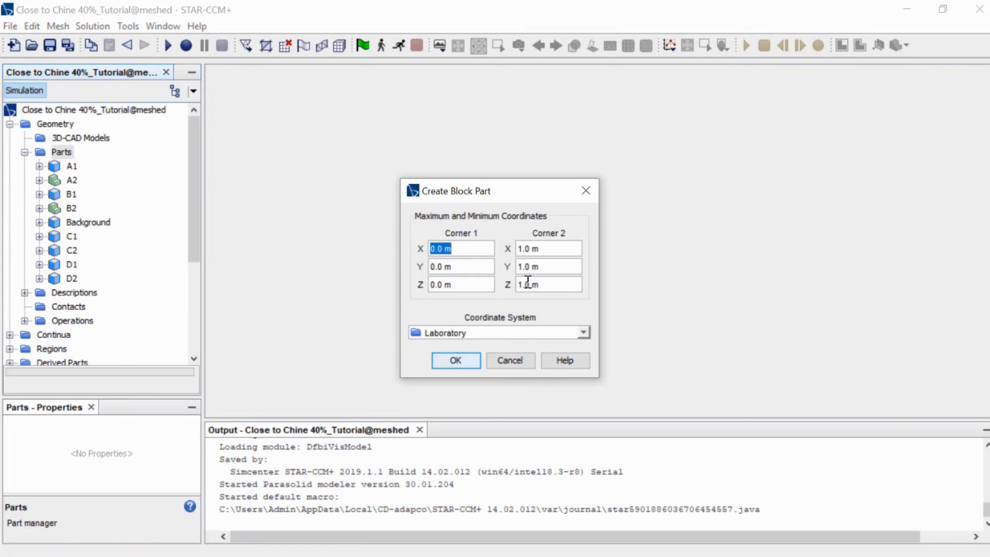
type("-1.1")
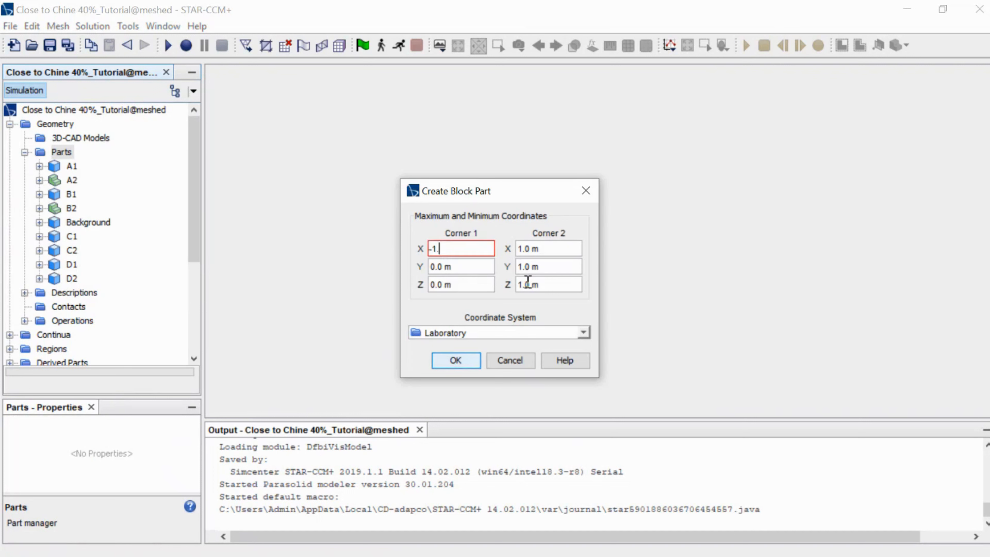
left_click(465, 291)
type("-0.13")
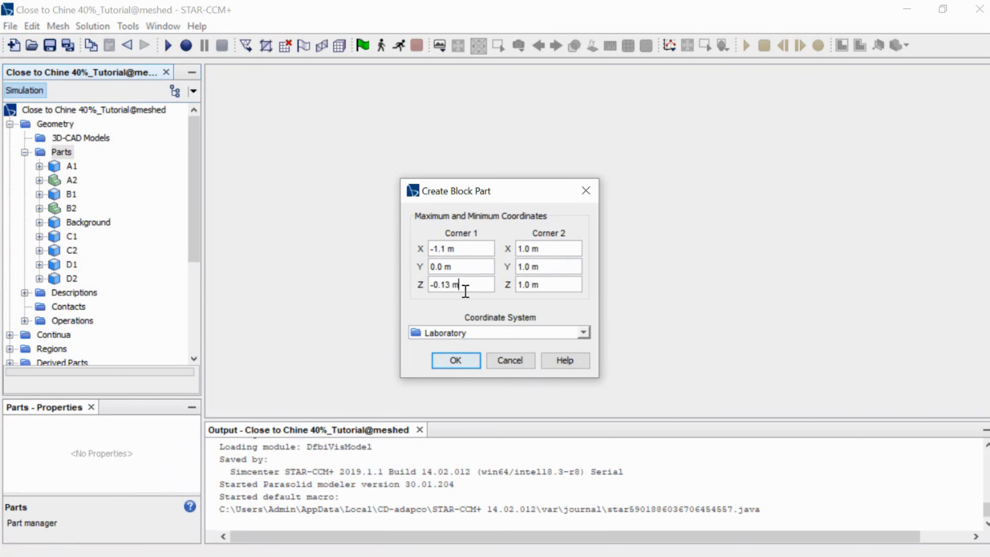
left_click(566, 252)
type("0.5")
left_click(558, 267)
type("0.3")
left_click(567, 285)
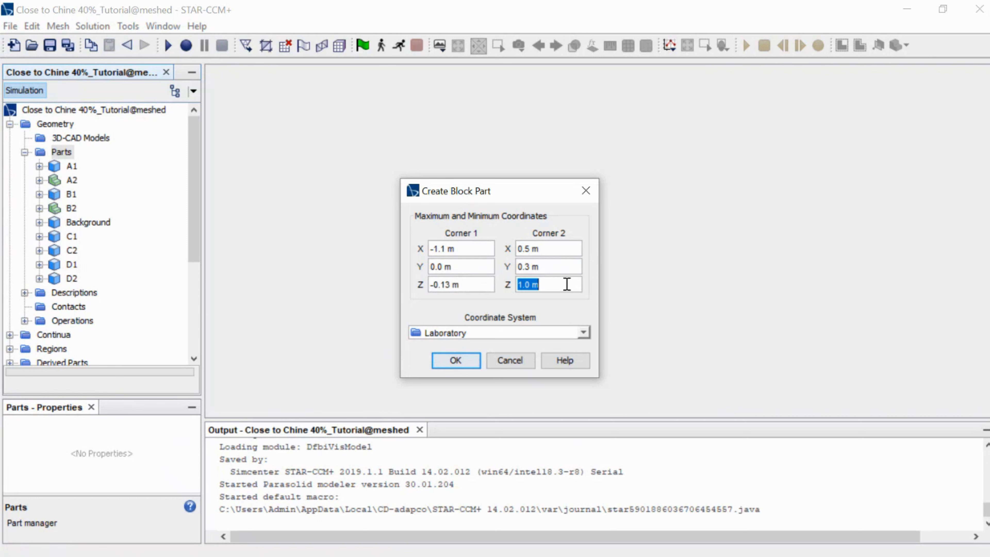
type("0.127 m")
left_click(457, 361)
Rename the second block part as Overset
left_click(71, 236)
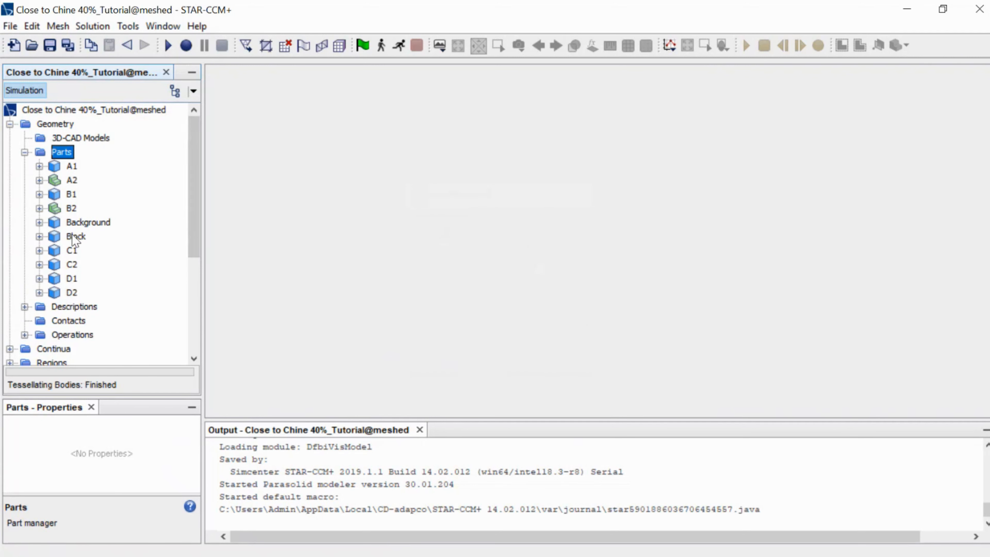
right_click(70, 236)
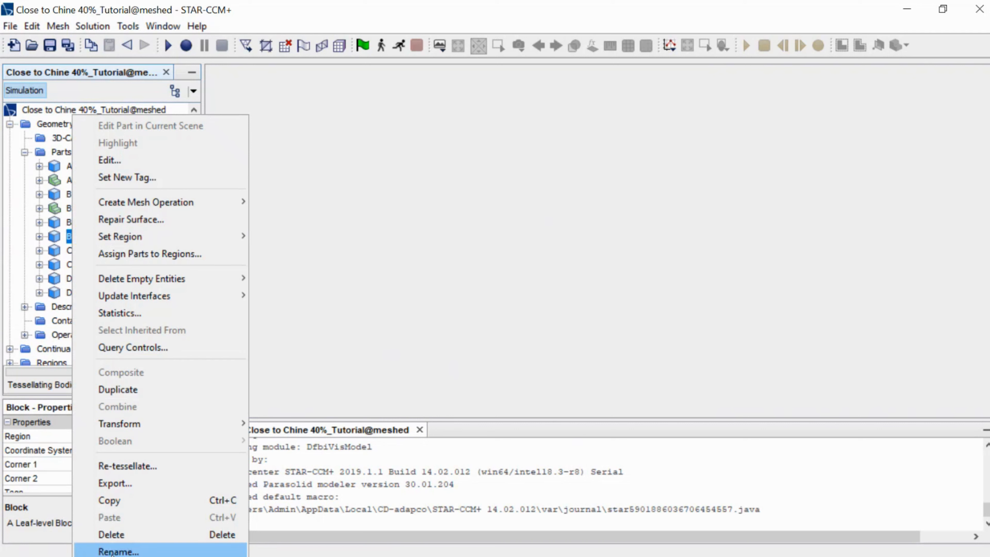
left_click(112, 552)
key("BackSpace")
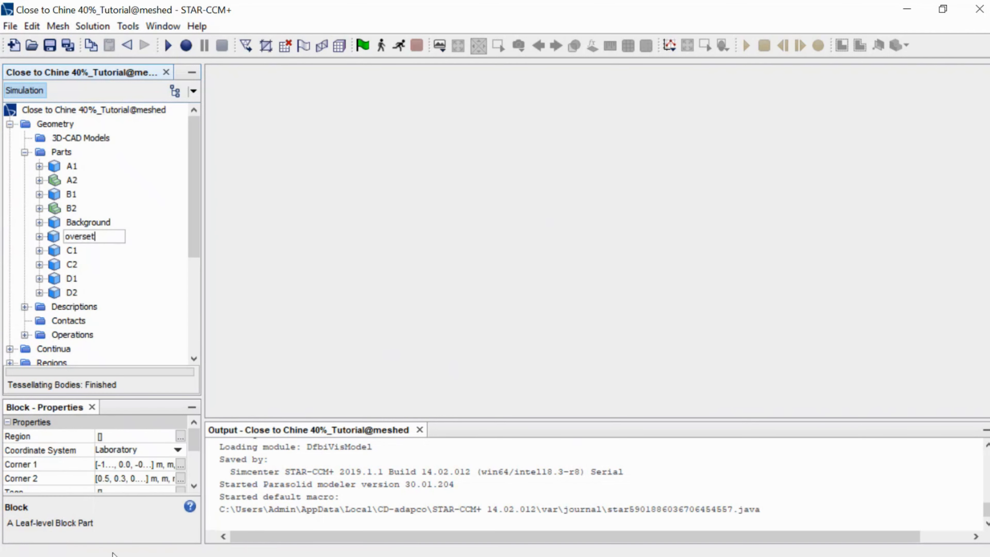
key("Left")
key("Left")
key("Left")
key("Left")
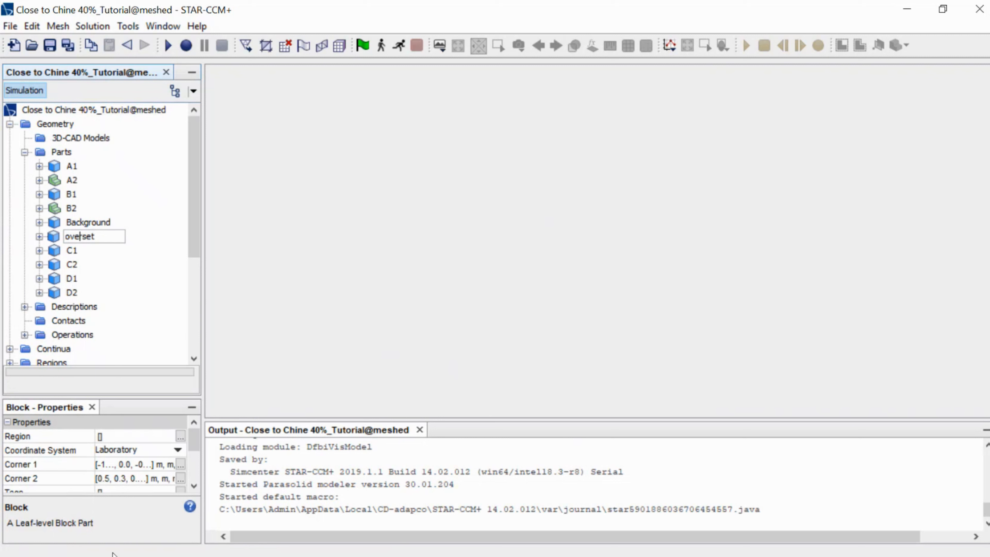
key("Delete")
type("O")
key("Return")
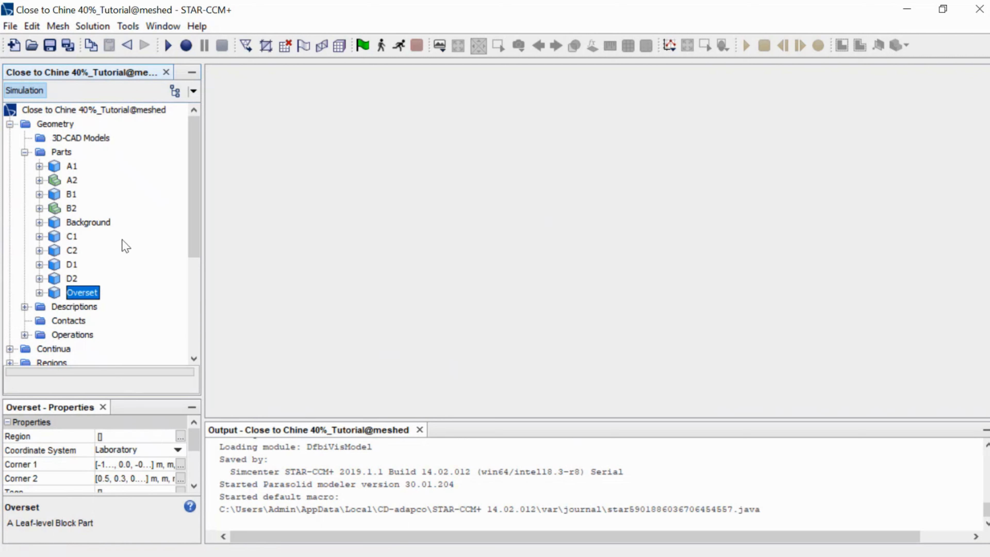
left_click(95, 226)
left_click(88, 291)
left_click(72, 278)
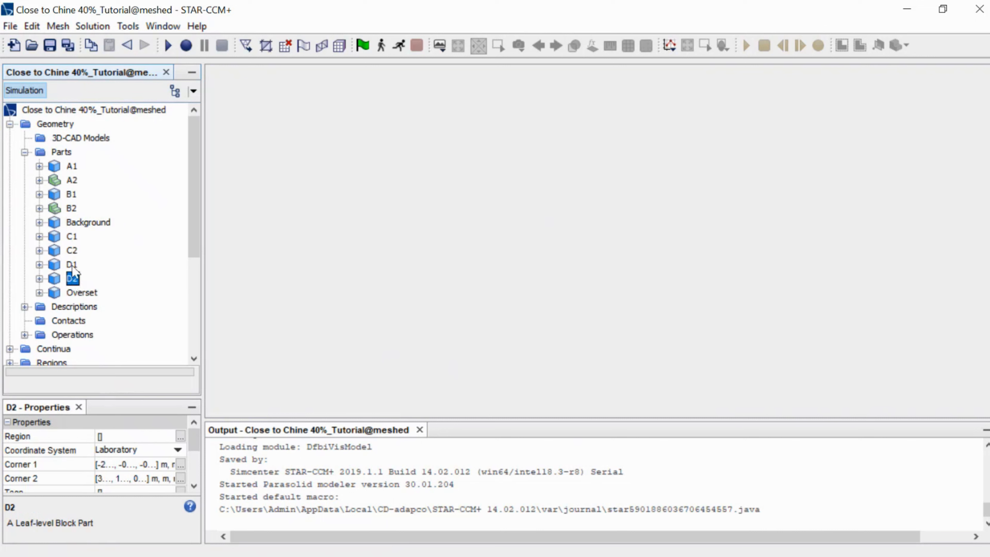
left_click(72, 265)
left_click(74, 251)
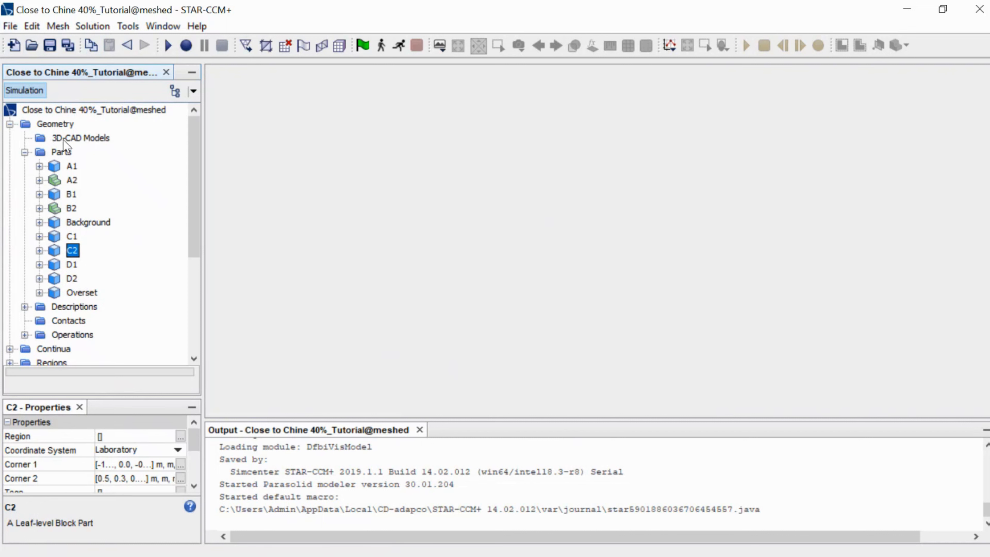
Create a third block shape part from Corner 1 (-2.25, 0.0, -0.13) m to Corner 2 (0.5, 0.3, 0.127) m
right_click(63, 155)
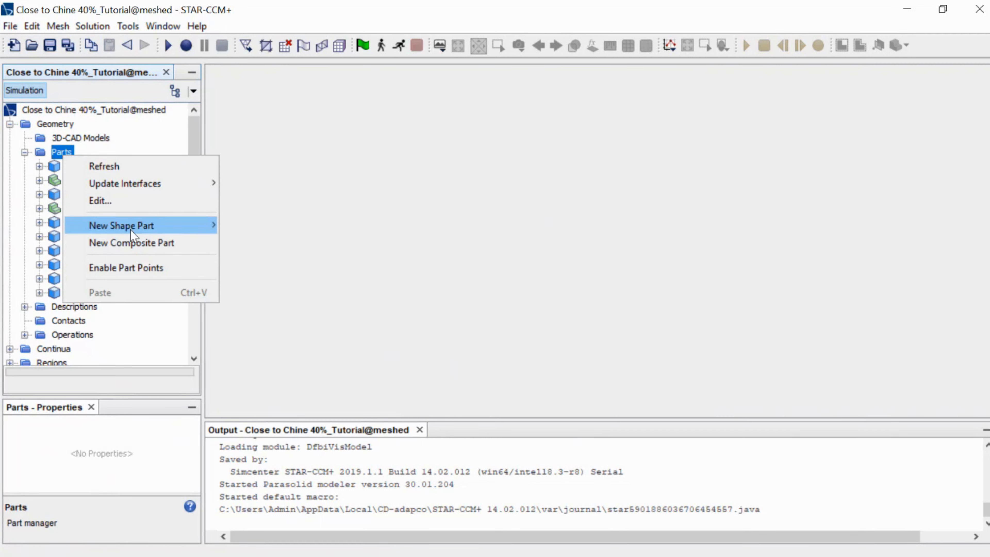
mouse_move(132, 231)
left_click(247, 226)
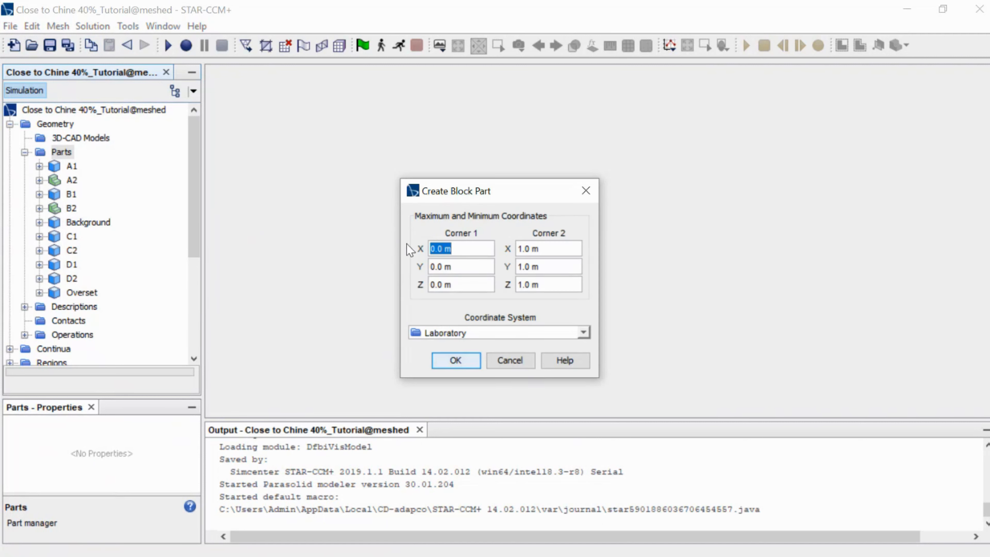
type("-2.25")
left_click(461, 290)
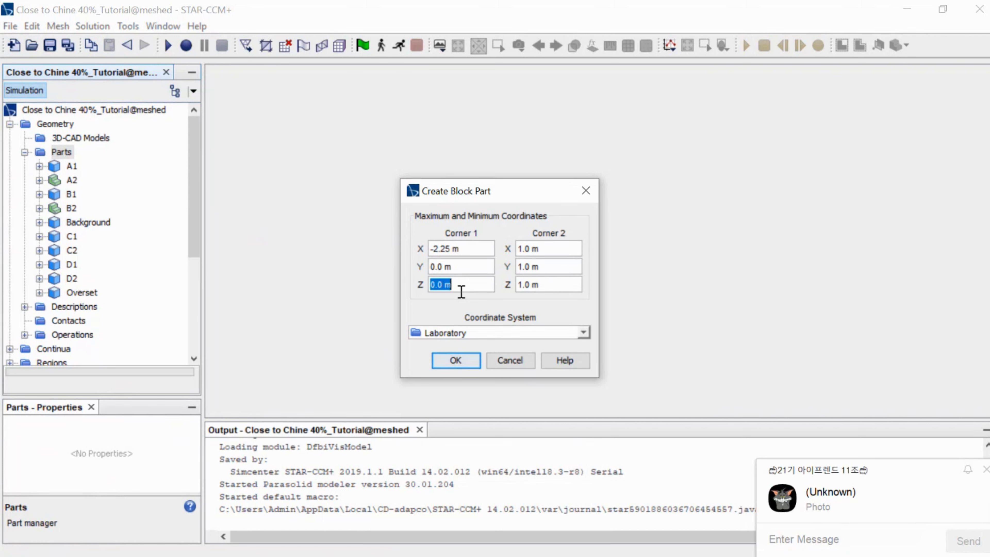
type("-0.13")
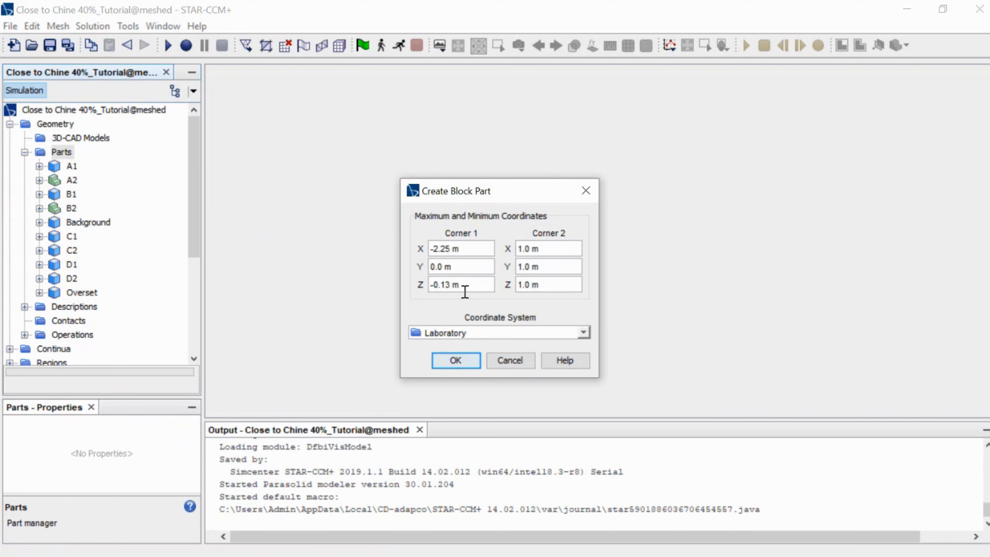
left_click(562, 254)
type("0.5")
left_click(558, 267)
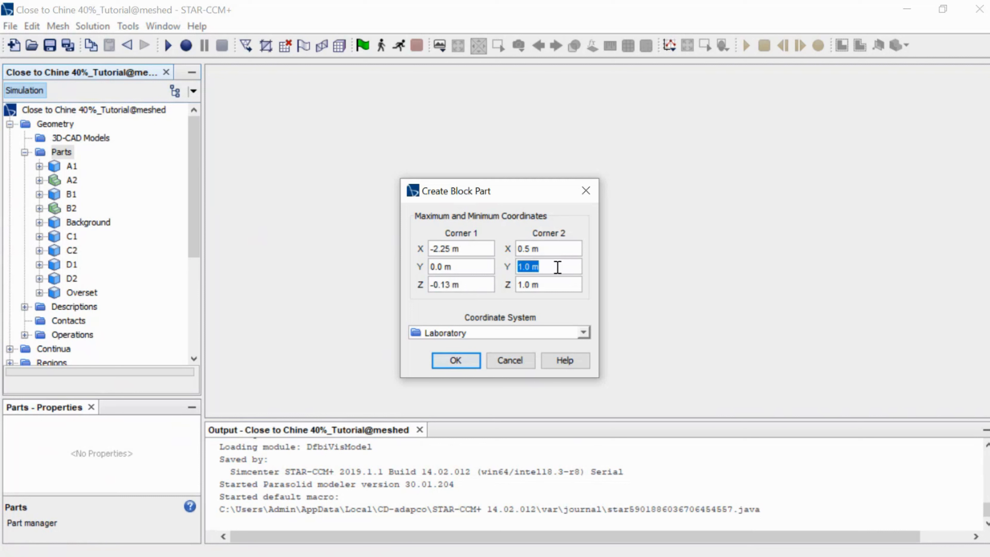
type("0.3 m")
left_click(548, 287)
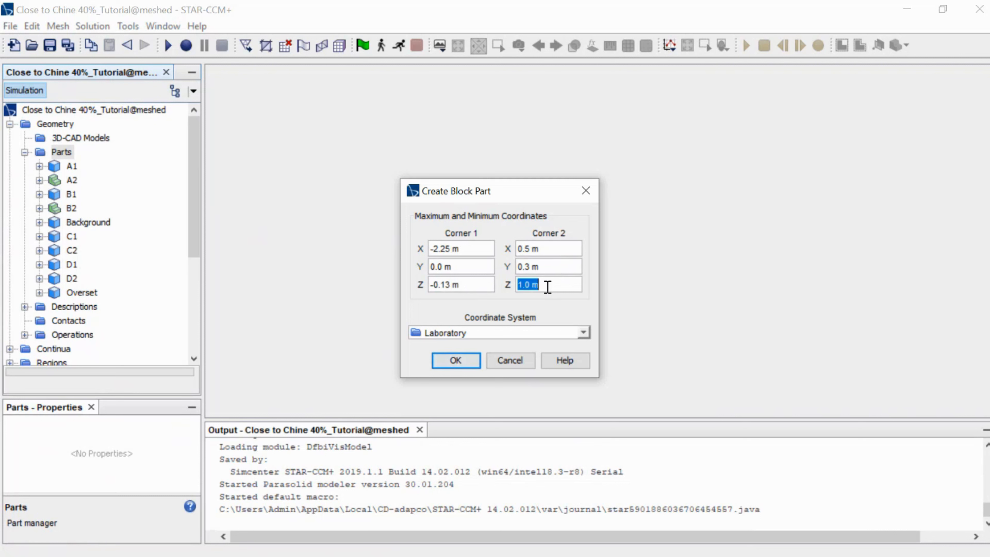
type("0.127 m")
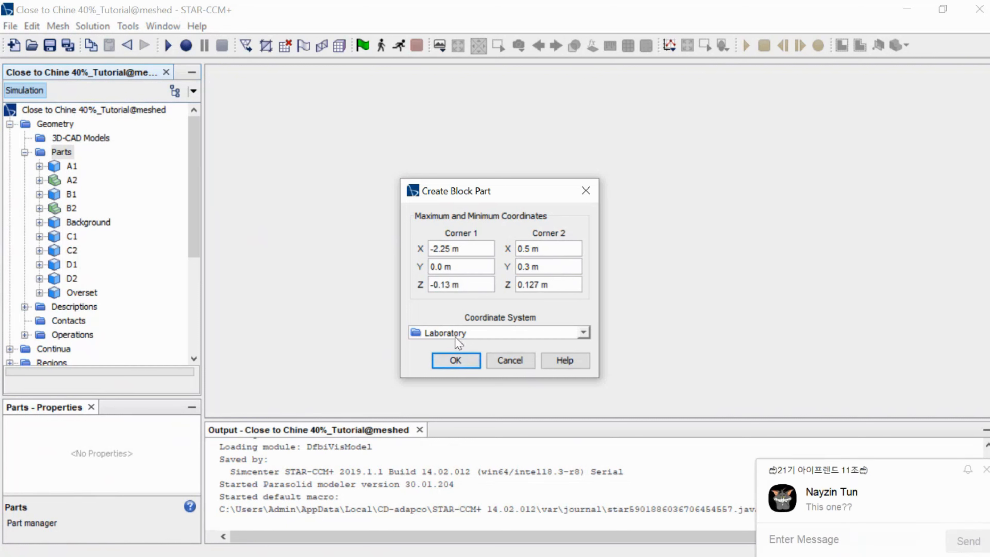
left_click(460, 361)
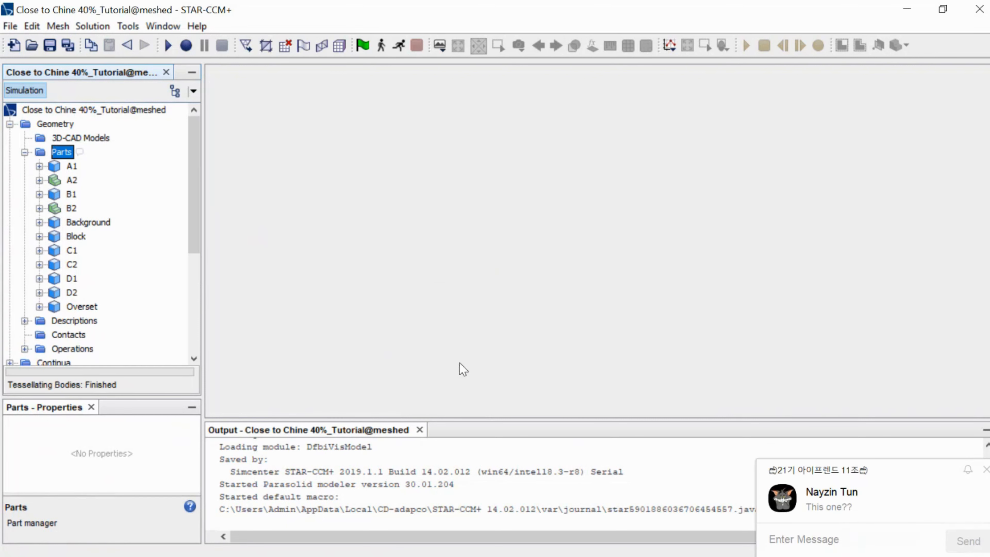
Rename the third block part as D3
left_click(76, 238)
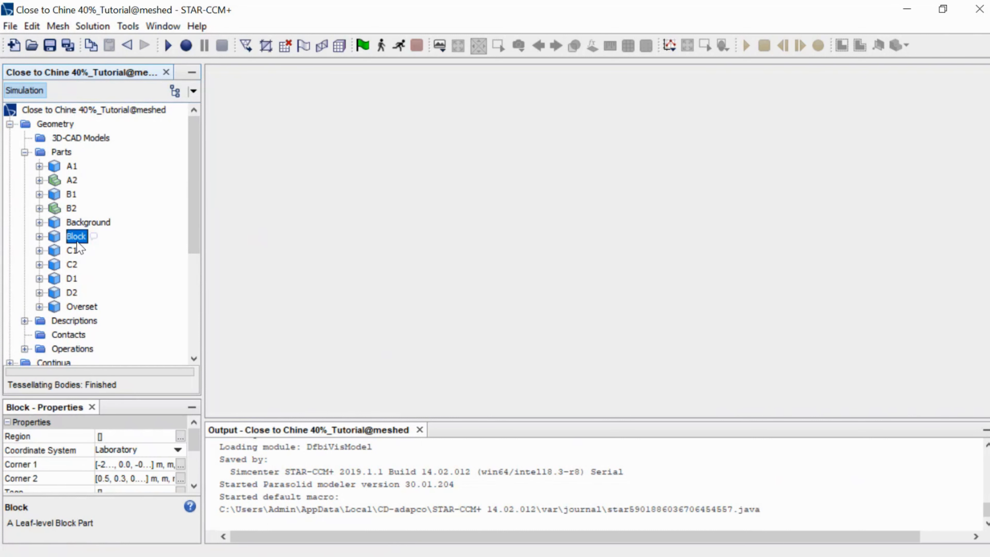
right_click(77, 239)
left_click(118, 552)
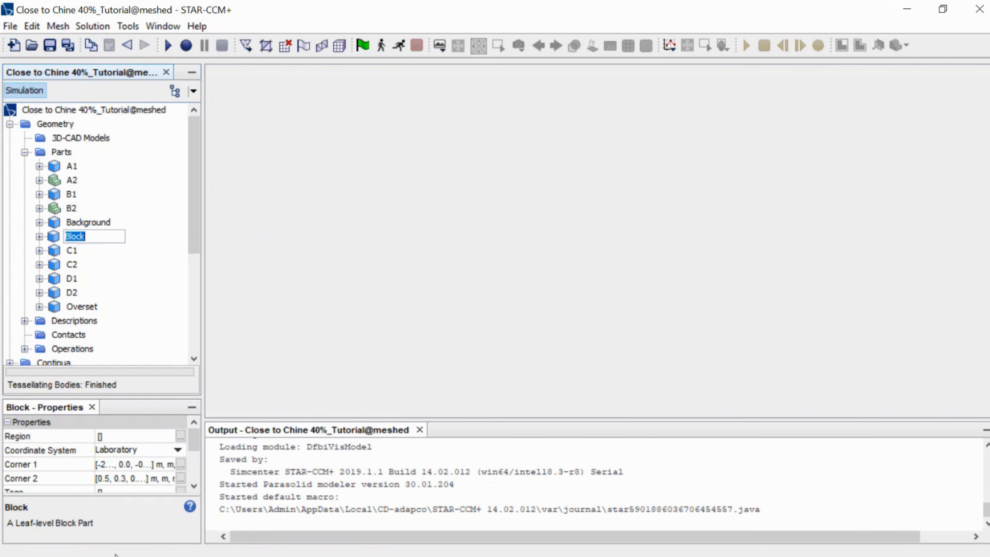
key("BackSpace")
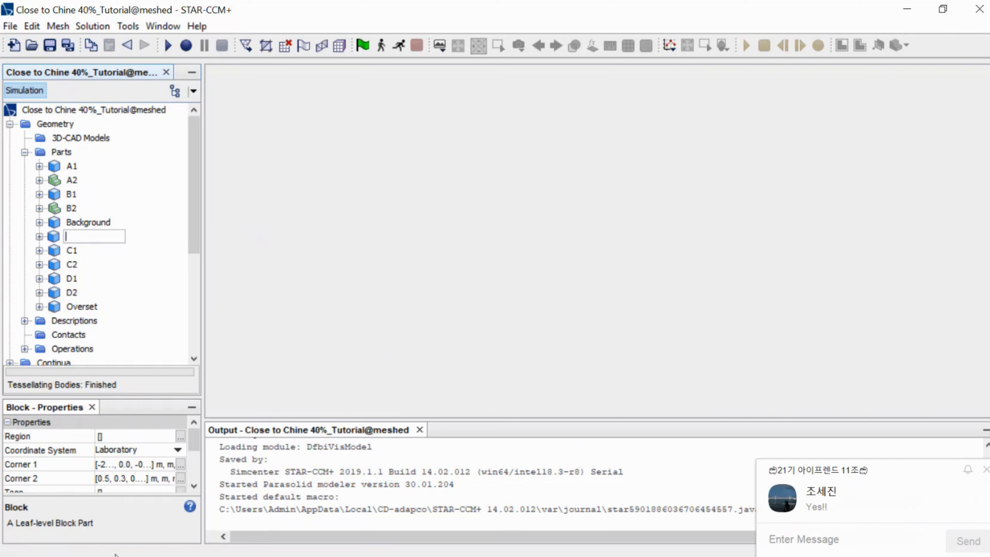
type("D3")
key("Return")
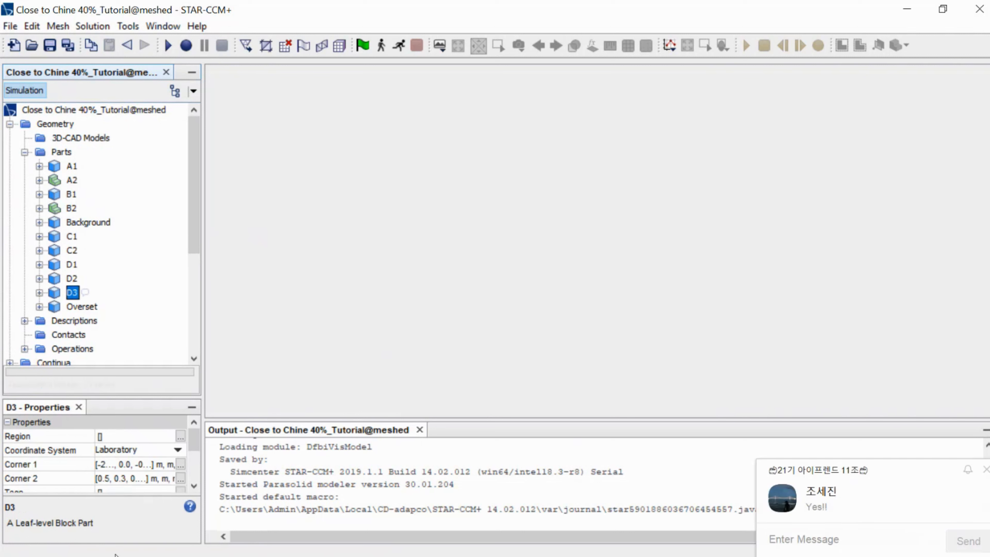
Import the surface file Tutorial.3dm from the CFD Materials folder as a new part, with a geometry scene opened after import
left_click(10, 25)
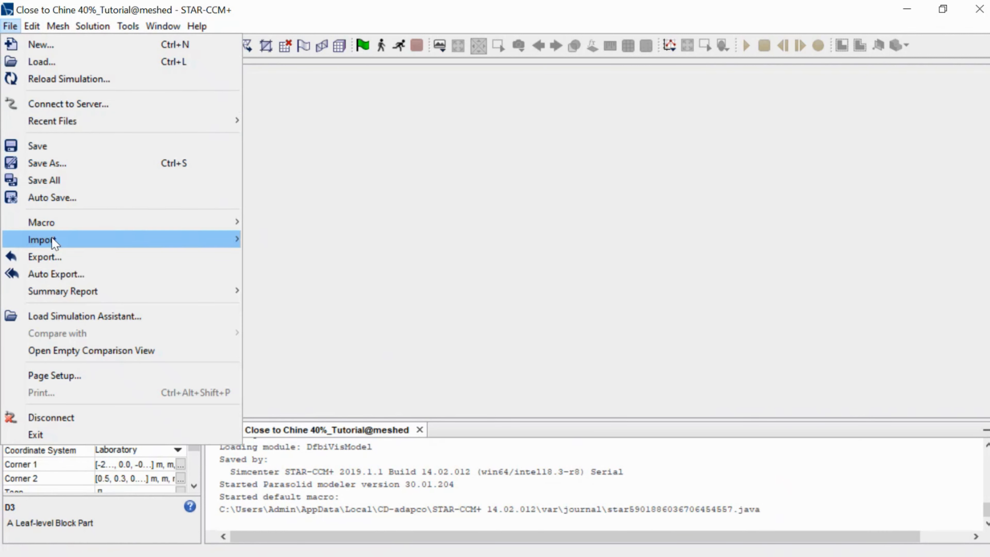
mouse_move(226, 248)
left_click(273, 239)
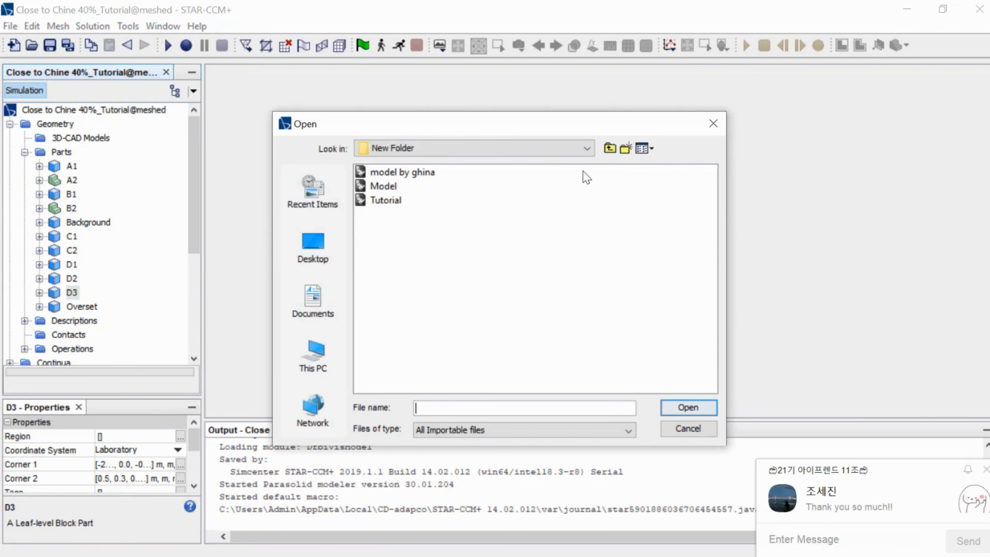
left_click(610, 149)
left_click(382, 201)
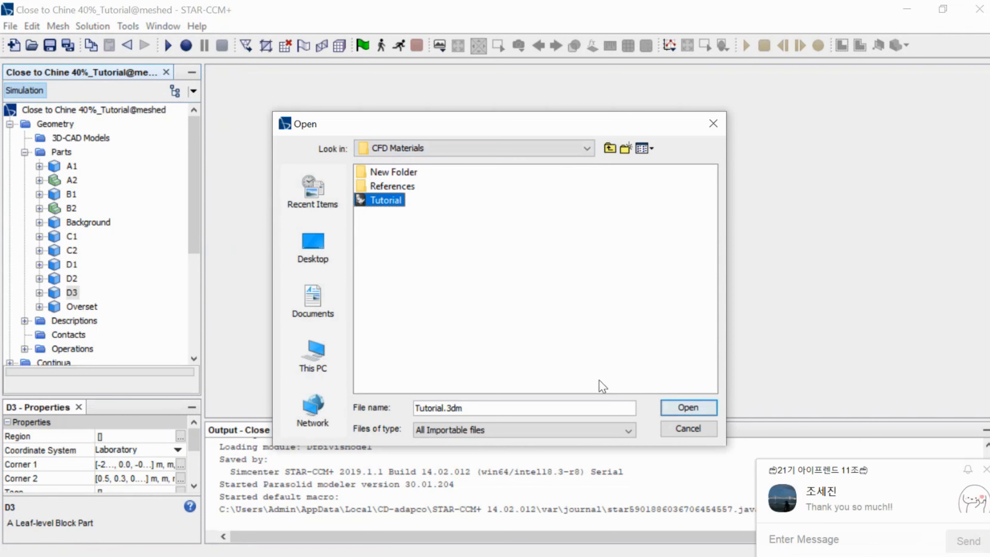
left_click(683, 407)
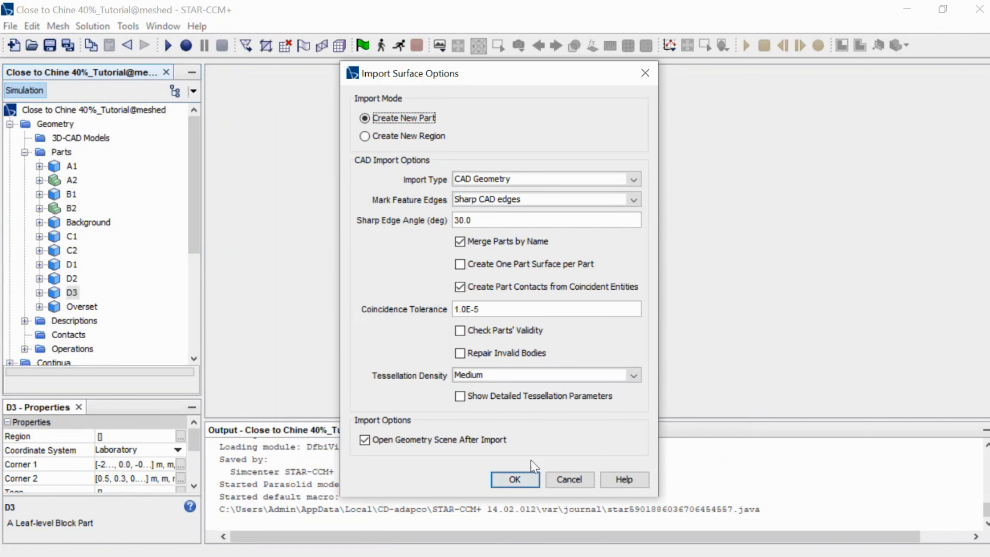
left_click(515, 480)
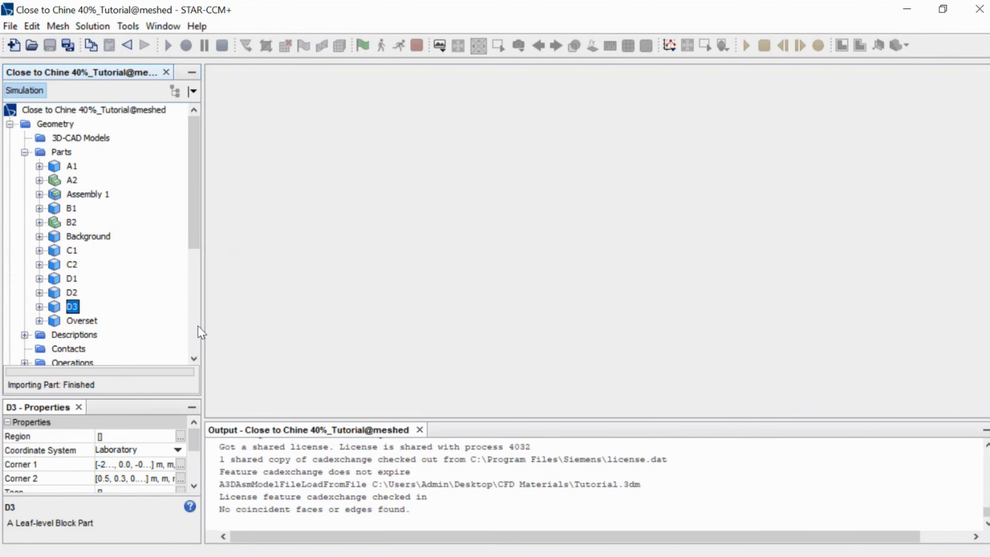
Rename the imported Assembly 1 part as High speed craft
left_click(83, 195)
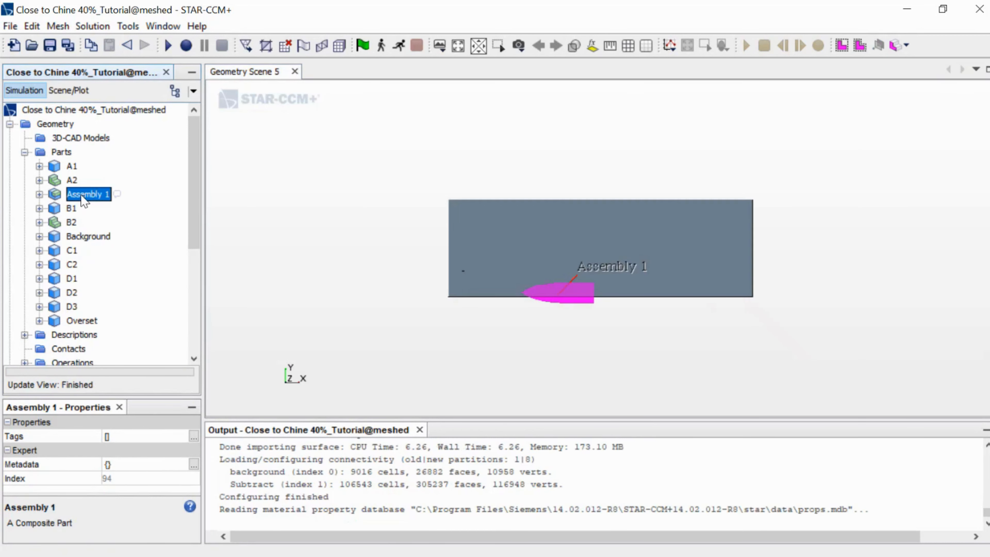
left_click_drag(581, 368, 565, 310)
scroll(562, 305, "up", 5)
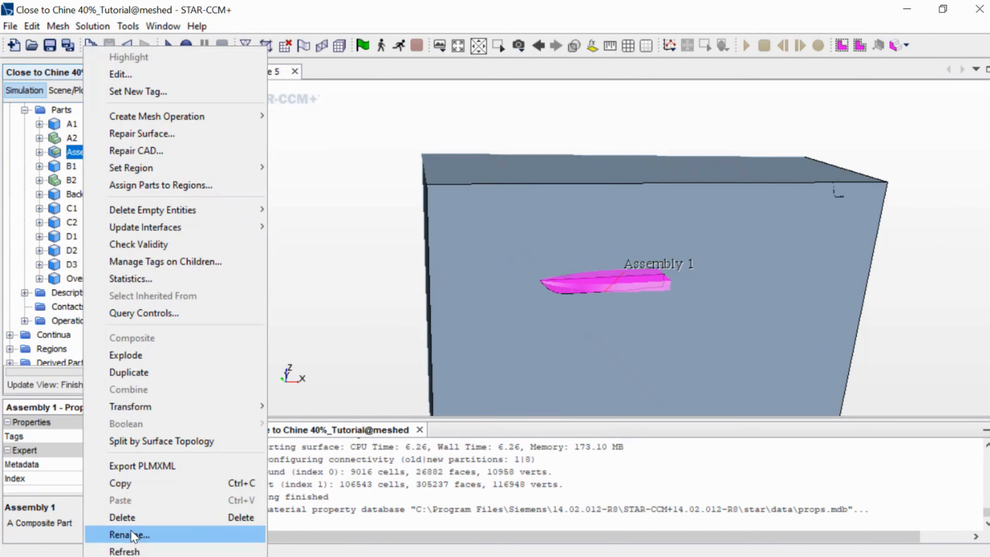
left_click(131, 531)
type("h")
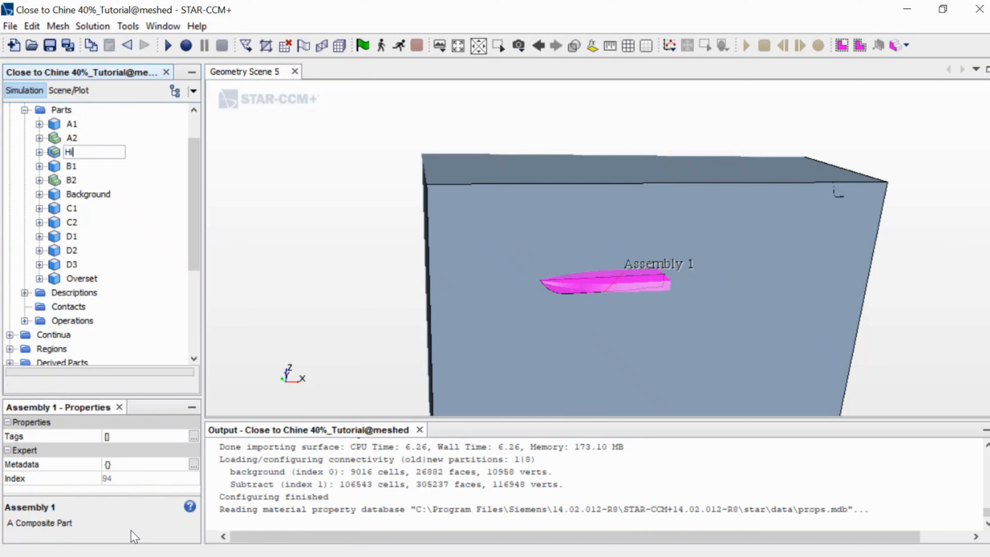
type("igh speed craft")
key("Return")
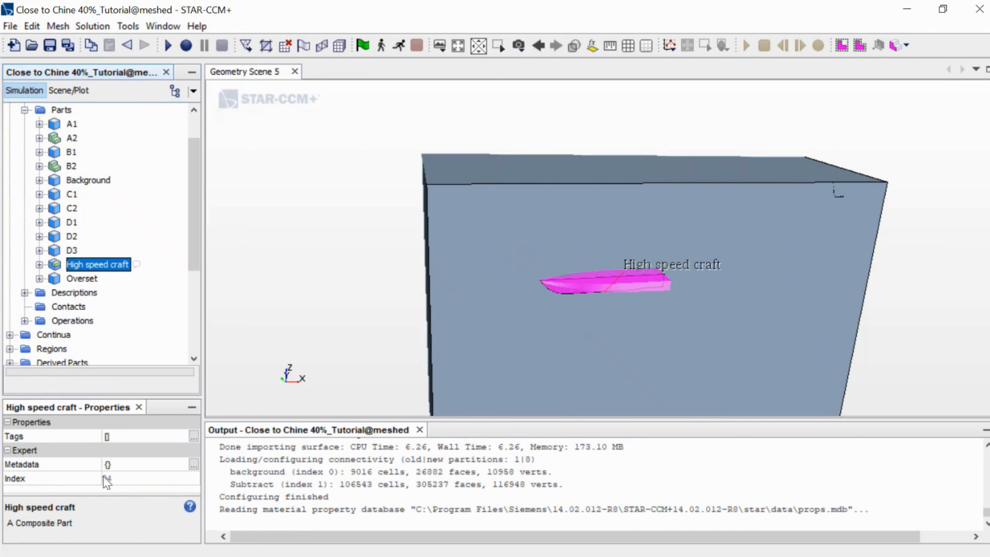
Split the Background part's Block Surface by patch, creating a surface named outlet from patch 4421
left_click(76, 182)
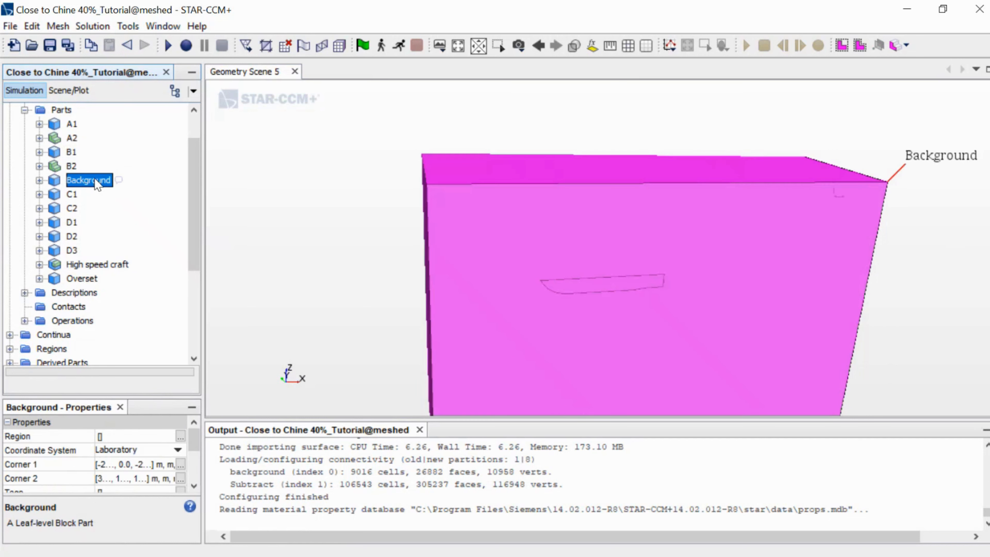
left_click(39, 180)
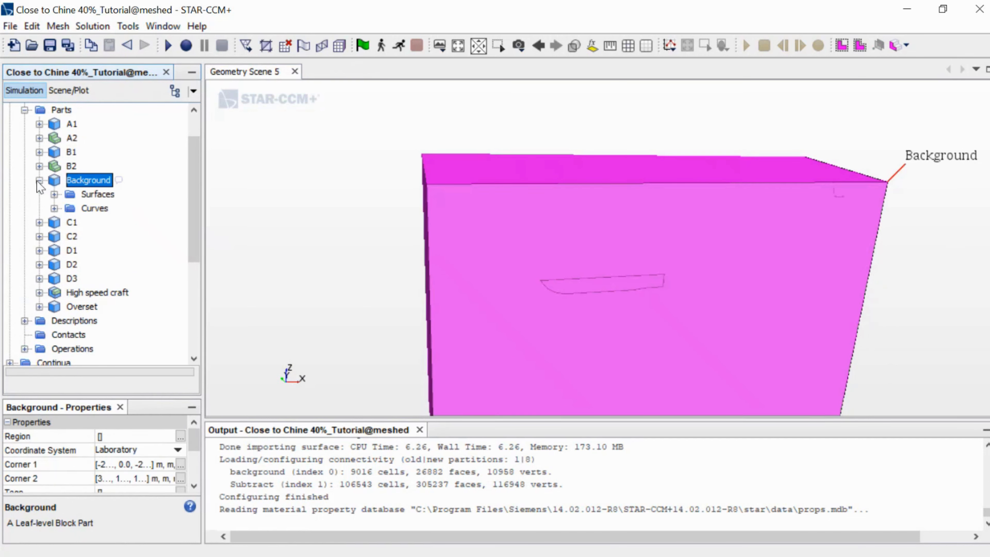
left_click(54, 194)
left_click(111, 207)
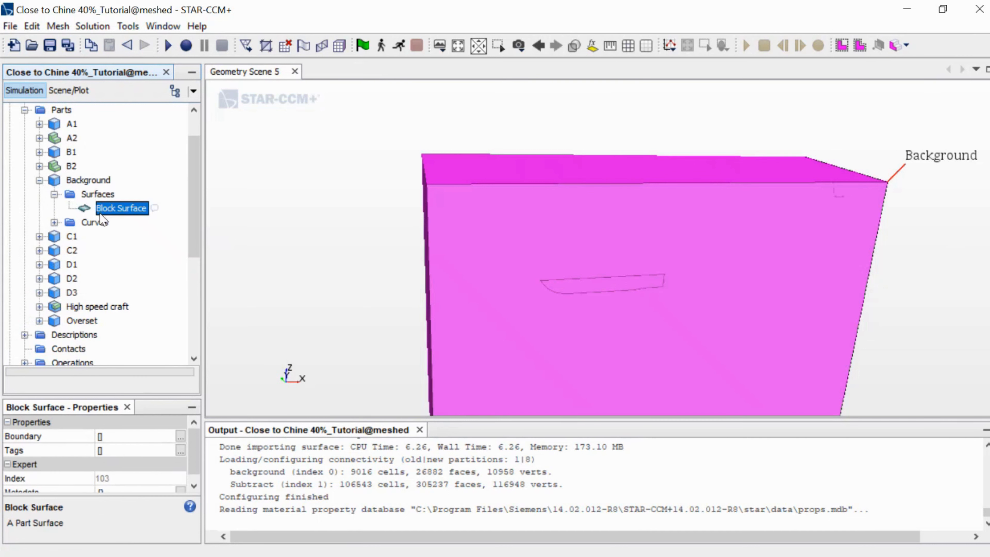
right_click(115, 208)
left_click(164, 263)
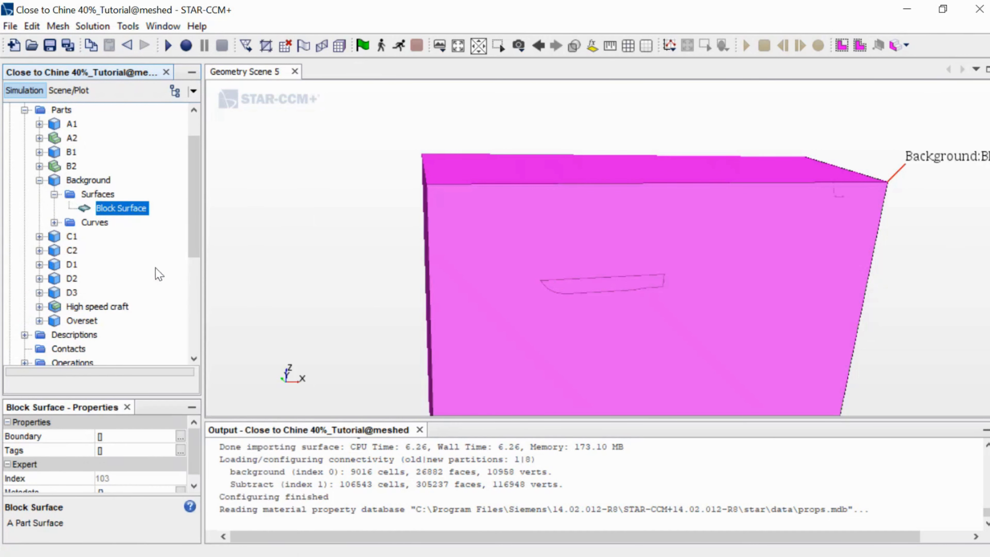
left_click(35, 144)
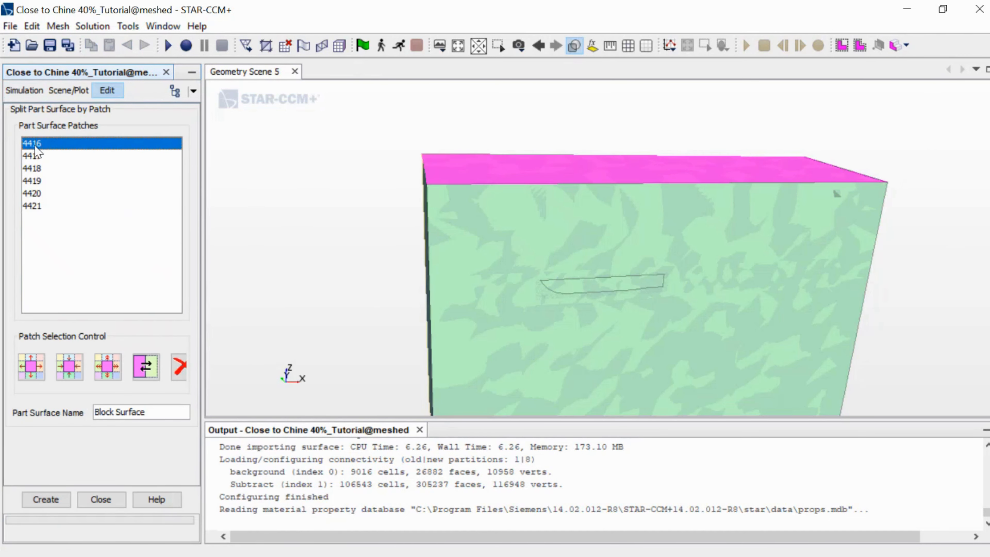
left_click(34, 206)
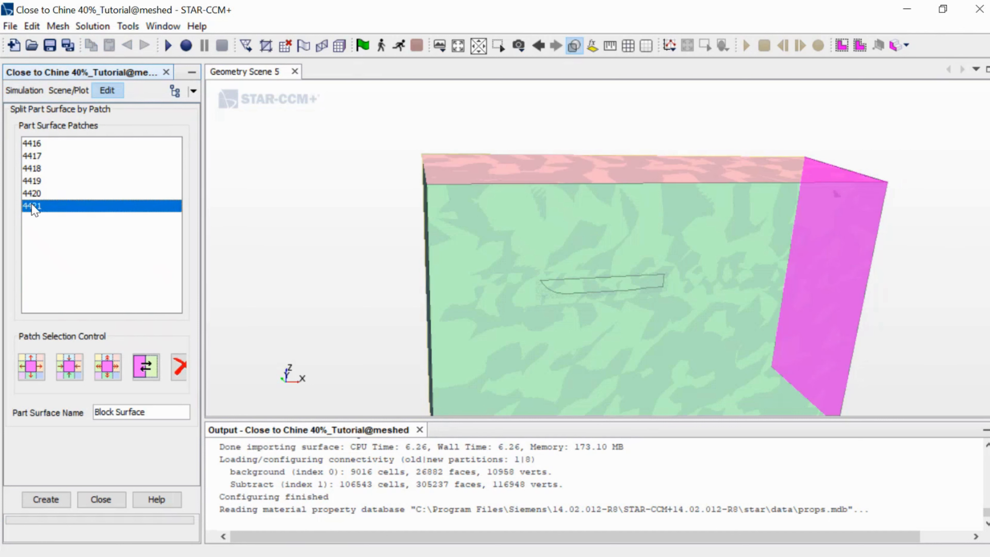
left_click_drag(145, 412, 42, 413)
type("outlet")
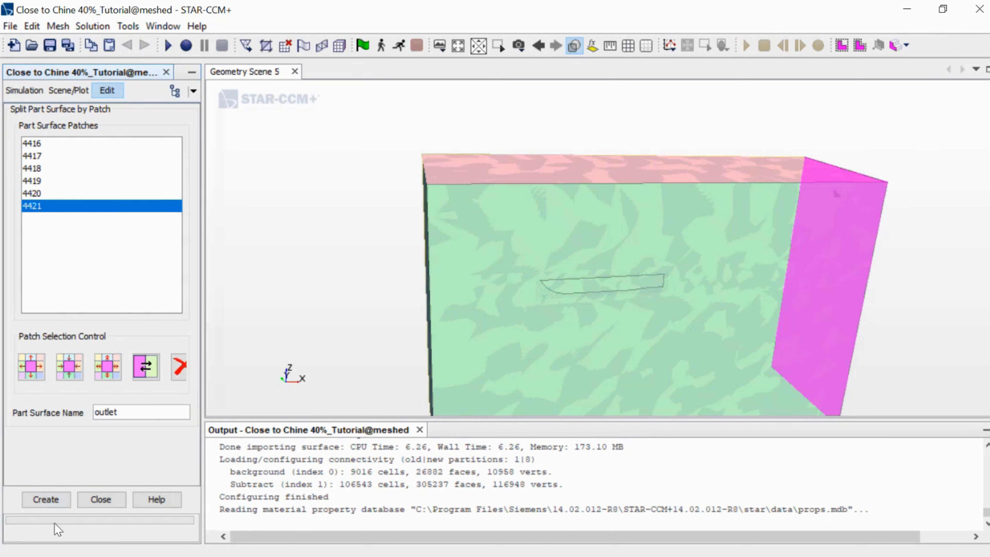
left_click(50, 498)
Split patch 4417 of the Background block into a surface named symmetry and finish the patch splitting
left_click(34, 197)
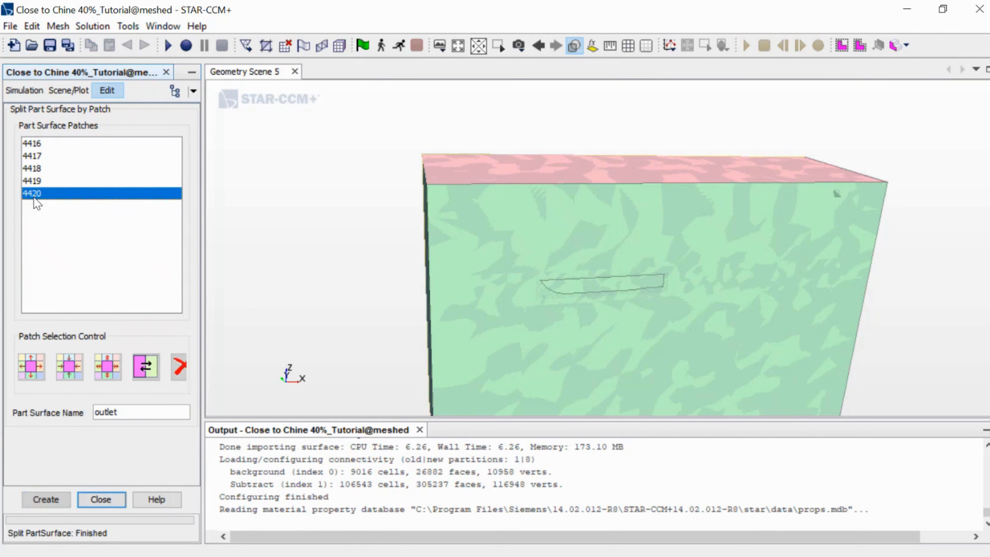
left_click(32, 183)
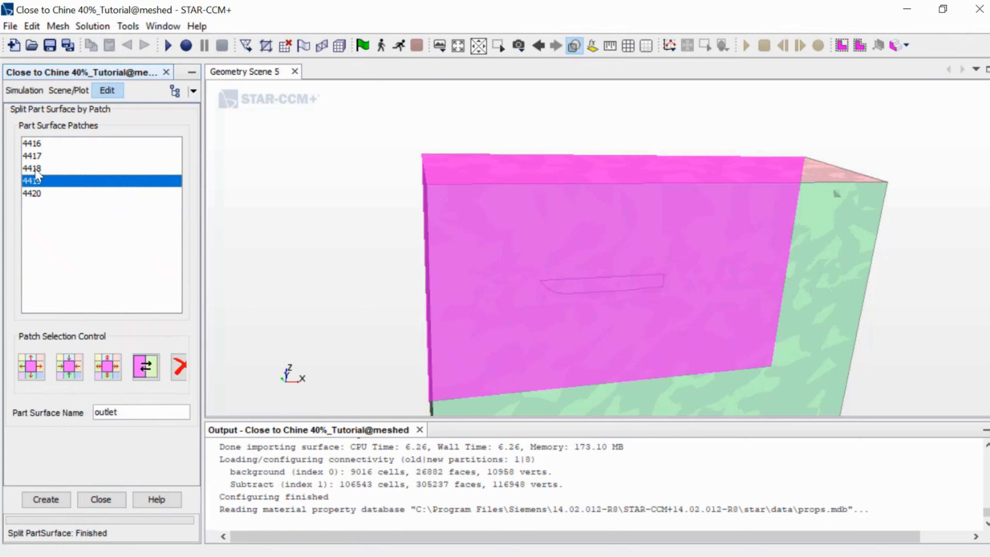
left_click(35, 169)
left_click(34, 156)
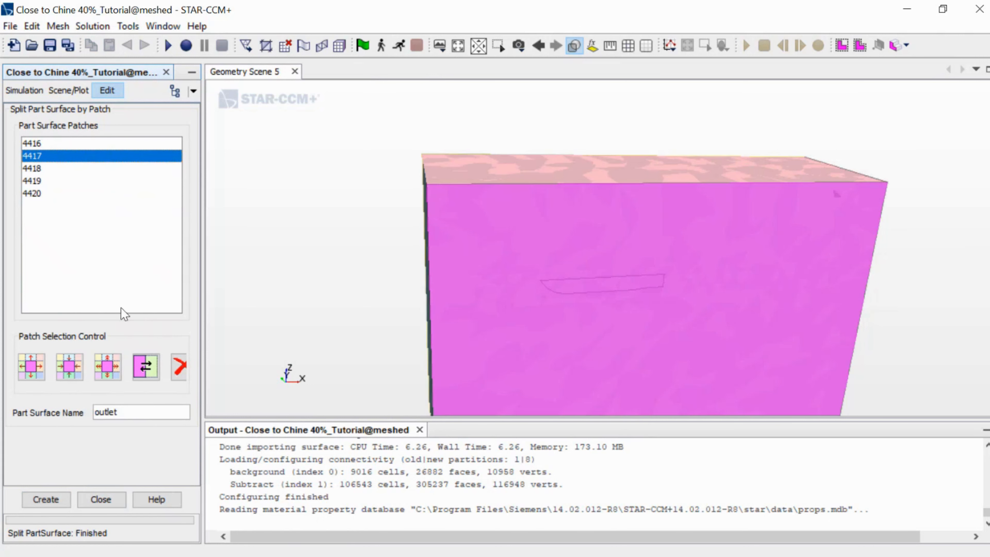
left_click_drag(137, 412, 38, 419)
type("sy")
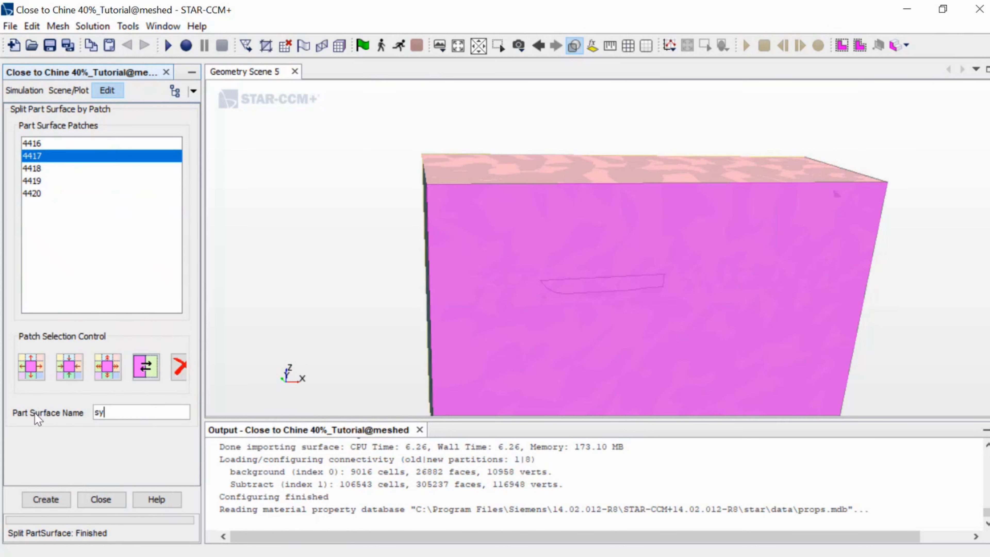
type("mmetry")
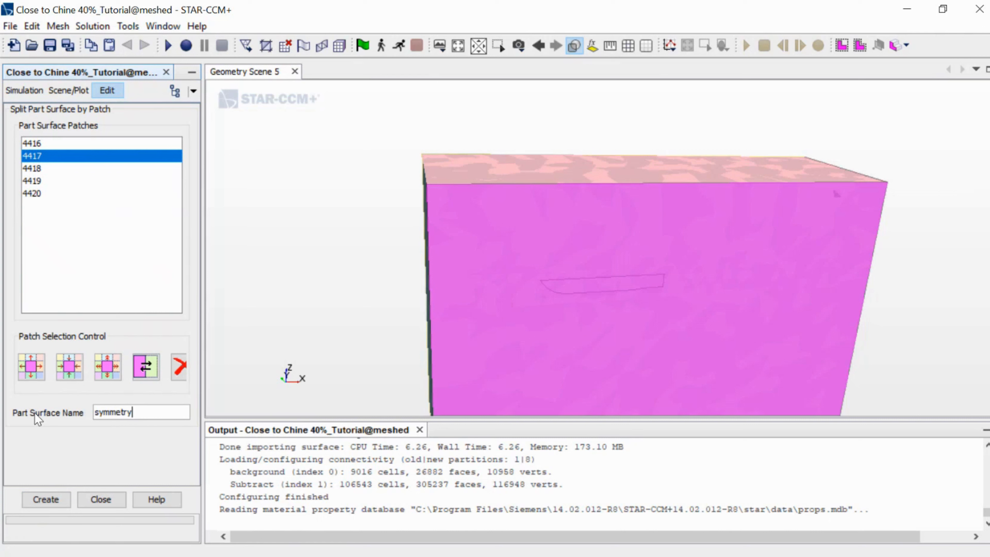
left_click(46, 499)
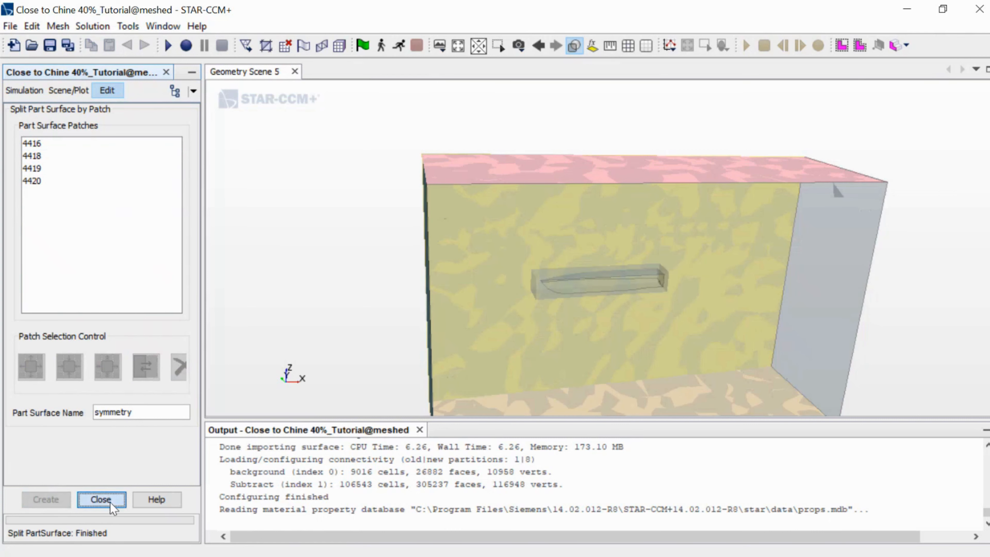
left_click(101, 500)
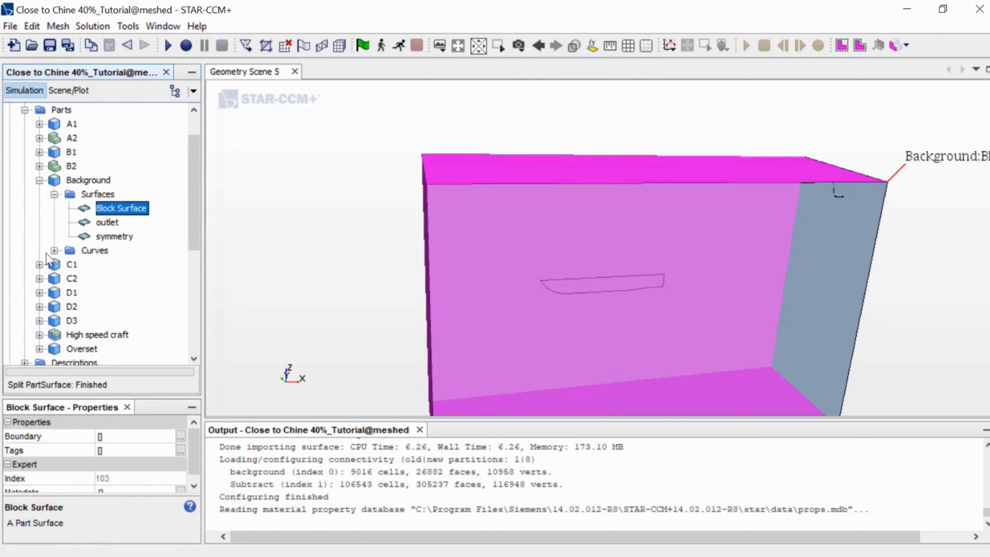
Rename the Background part's remaining Block Surface as inlet and highlight the part's block curve
right_click(129, 216)
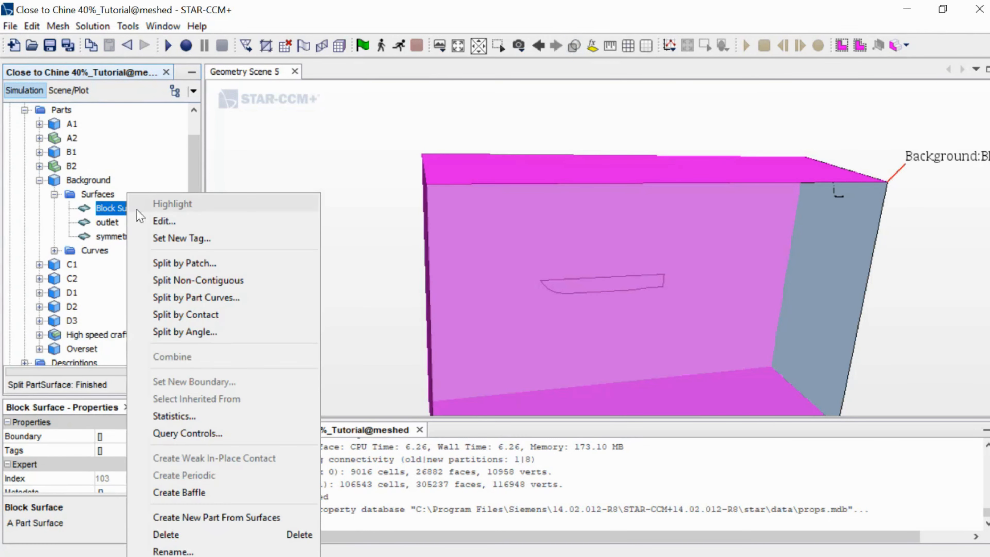
left_click(174, 551)
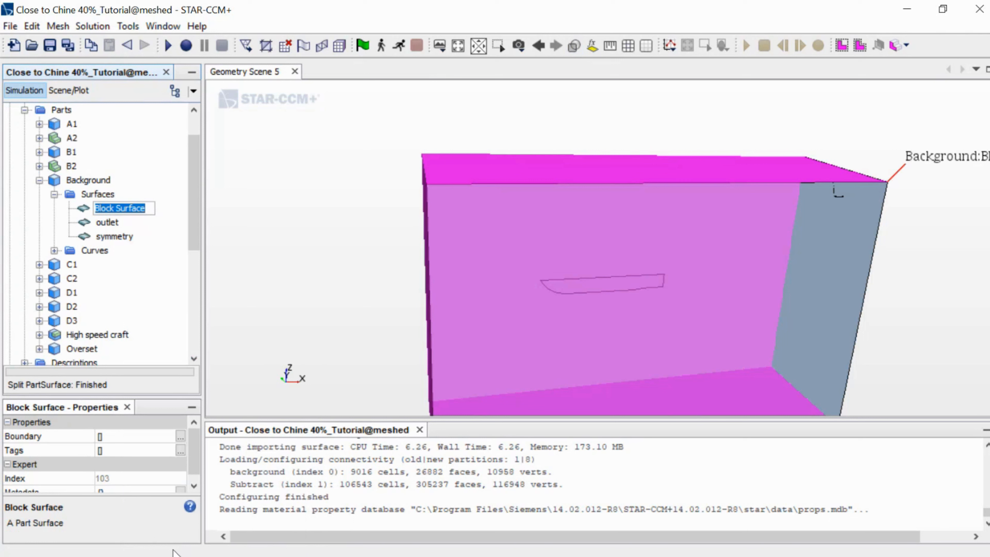
type("inle")
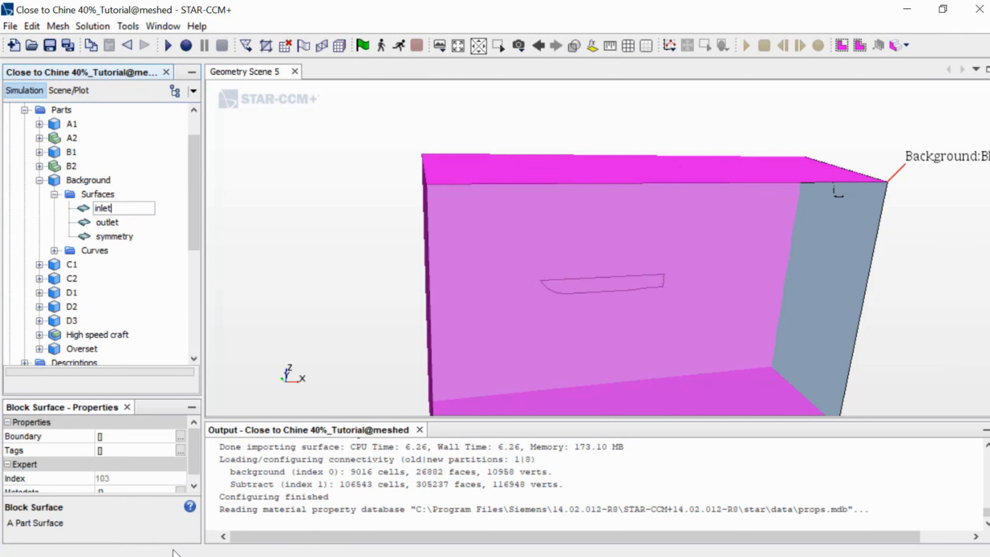
type("t")
key("Return")
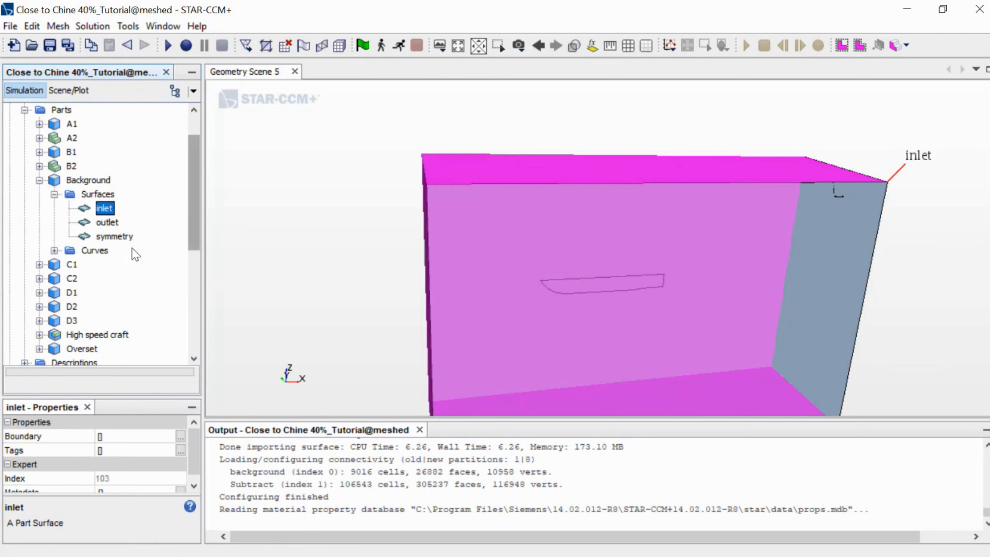
left_click(61, 251)
left_click(114, 265)
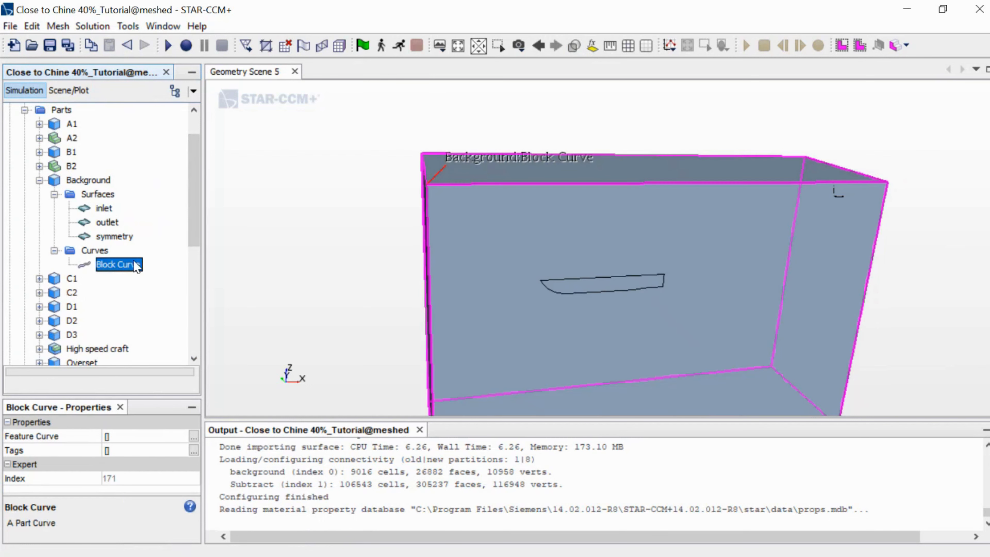
Subtract the High speed craft from the Overset block, using Overset as the target part and Discrete Boolean mode
scroll(77, 280, "down", 2)
left_click(84, 266)
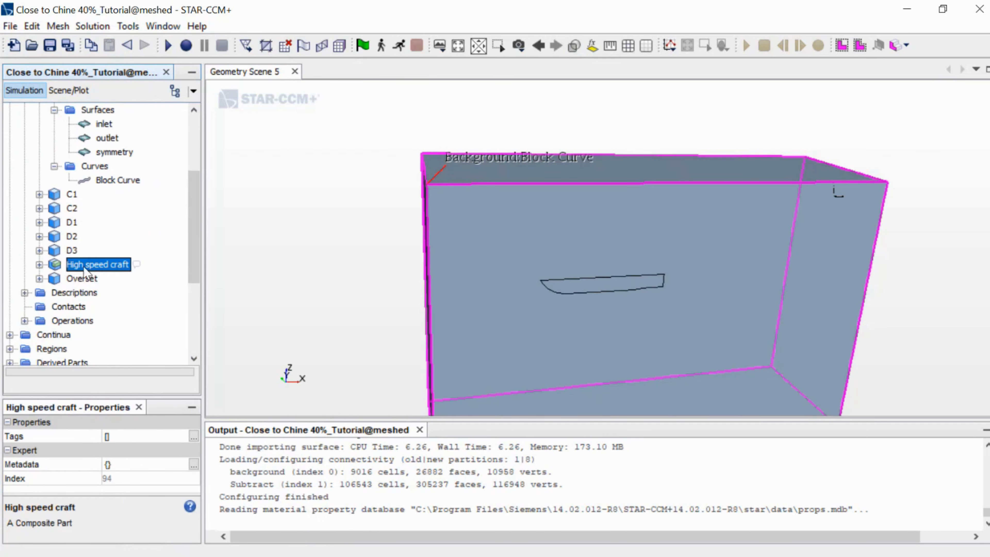
left_click(86, 282, "ctrl")
right_click(86, 281)
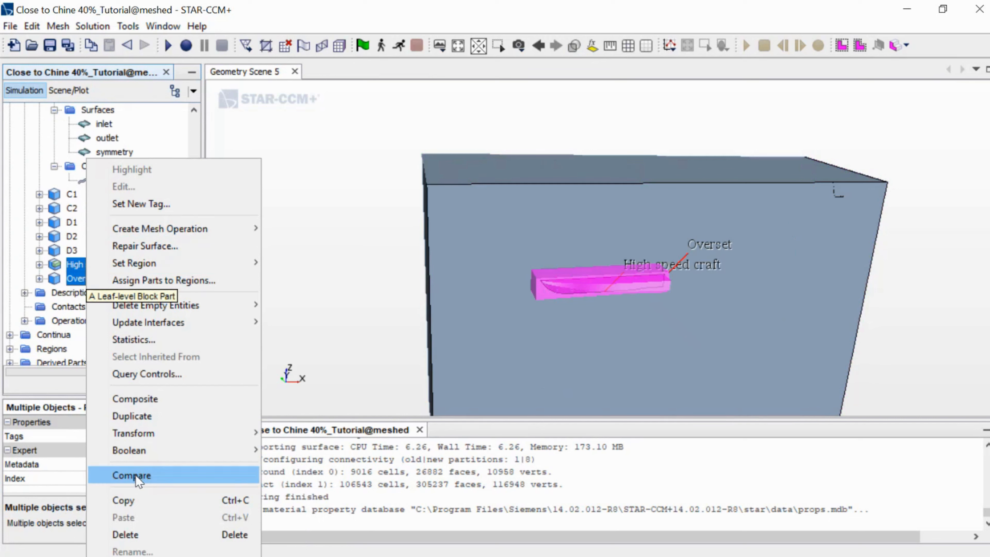
mouse_move(148, 455)
left_click(283, 483)
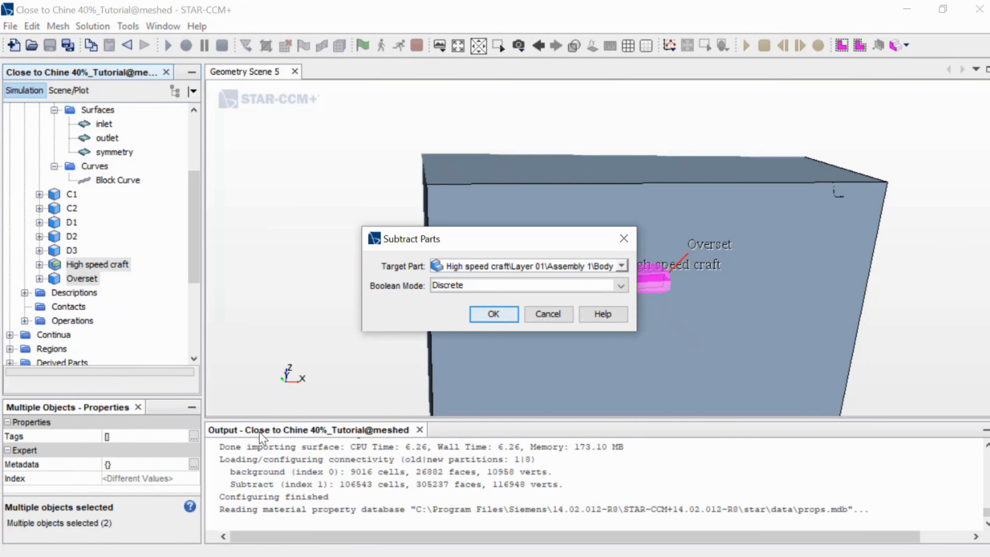
left_click(484, 267)
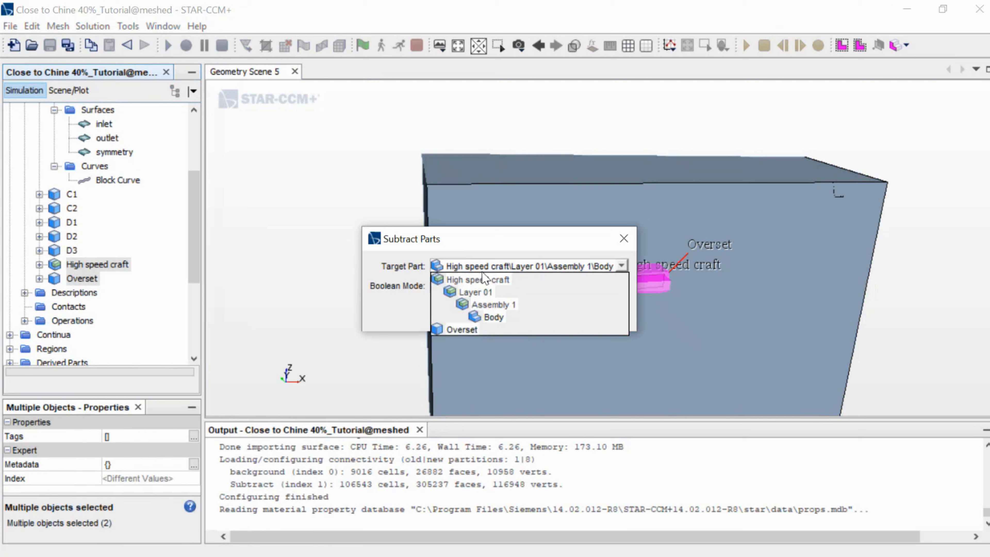
left_click(468, 330)
left_click(495, 312)
Examine the Subtract part's surfaces by highlighting its Block Surface and its Faces in the scene
left_click(84, 293)
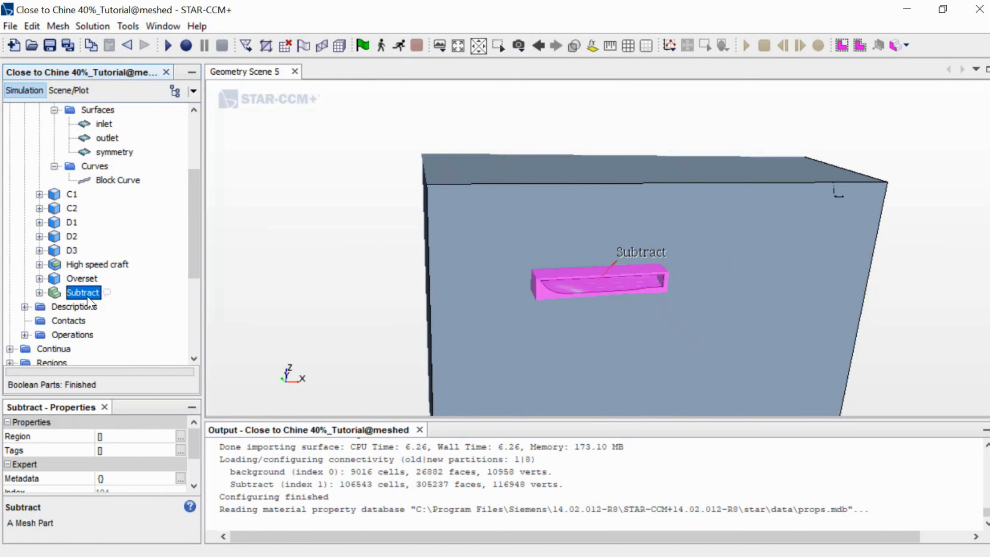
right_click(88, 300)
left_click(40, 294)
left_click(39, 293)
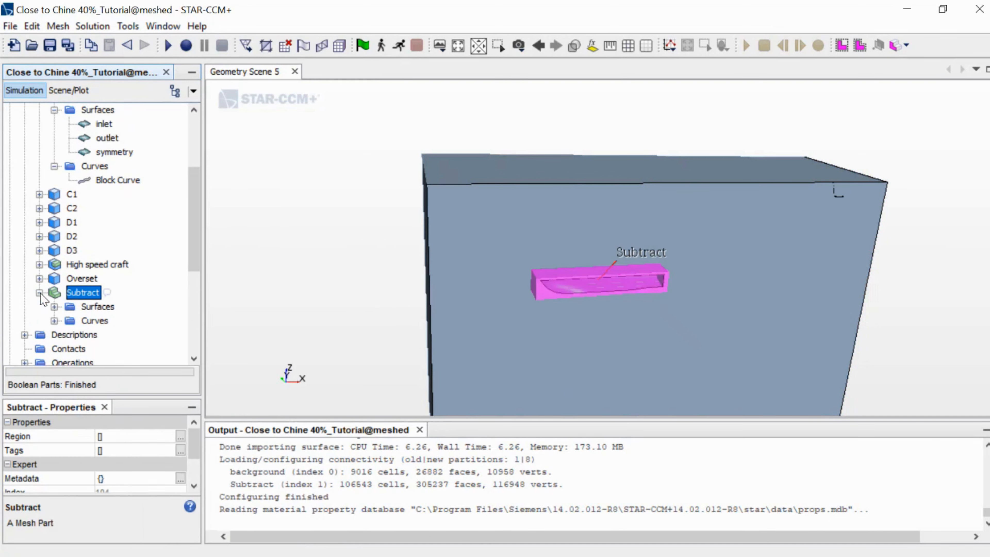
left_click(54, 307)
left_click(105, 323)
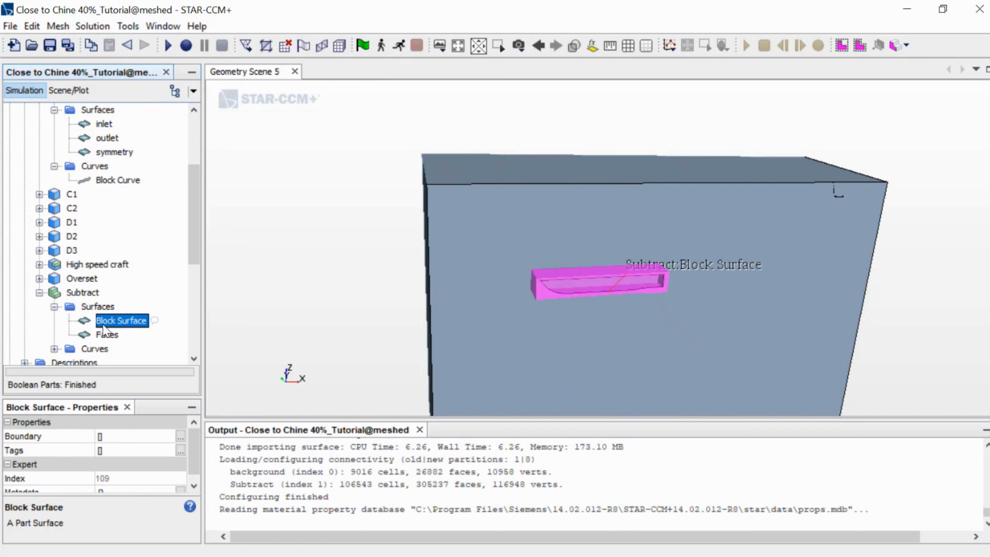
left_click(106, 334)
Split the Subtract part's Faces surface by patch, creating a separate surface from transom patch 4593 under the name Faces
scroll(105, 337, "down", 3)
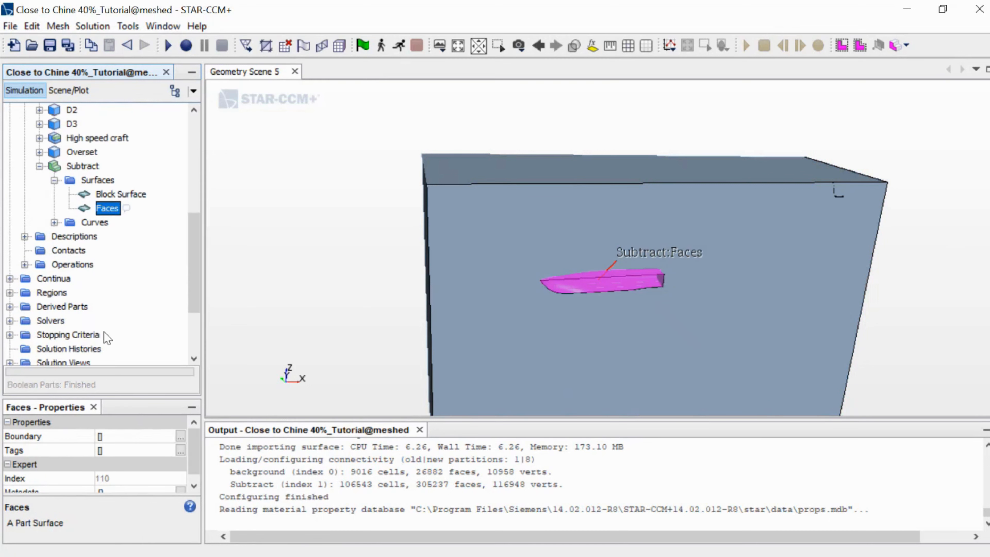
right_click(112, 211)
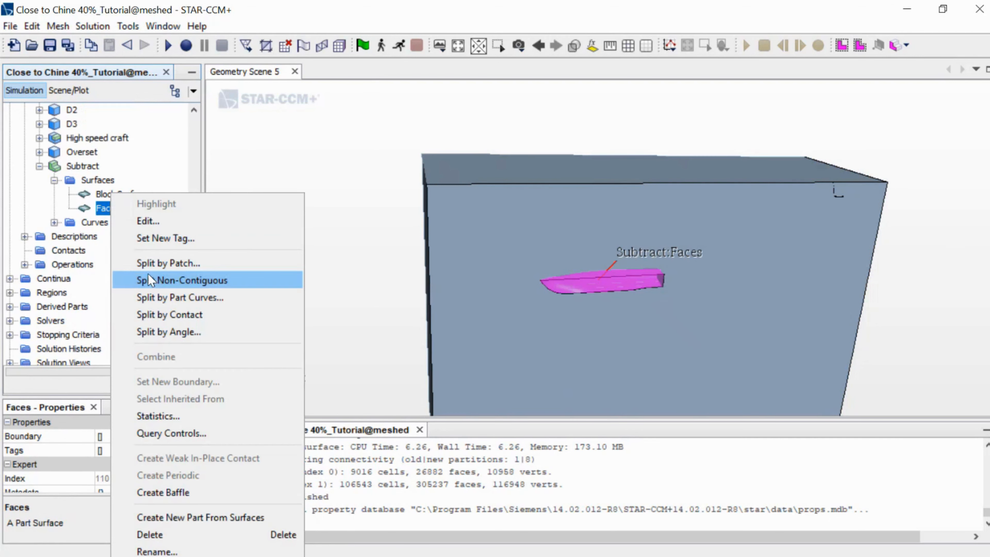
left_click(149, 263)
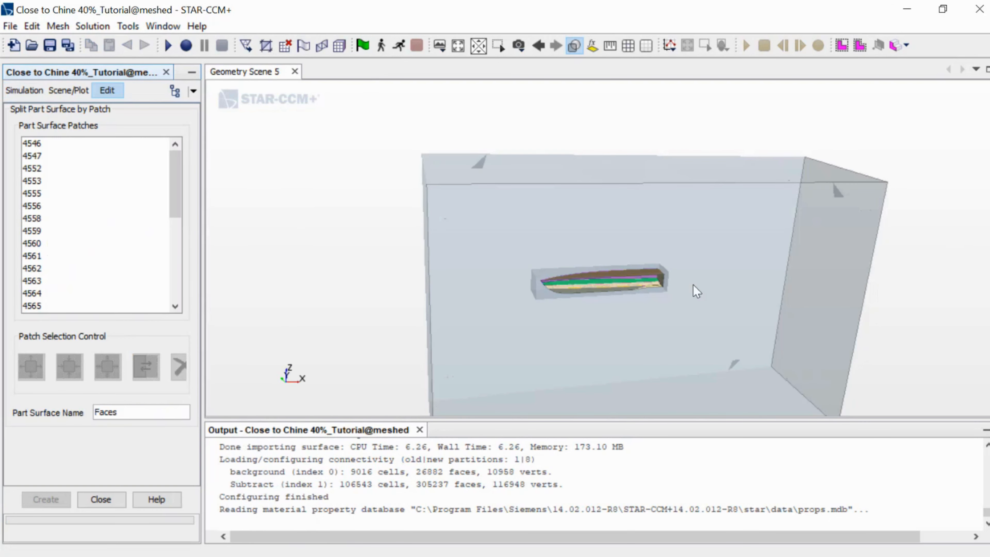
scroll(635, 274, "up", 5)
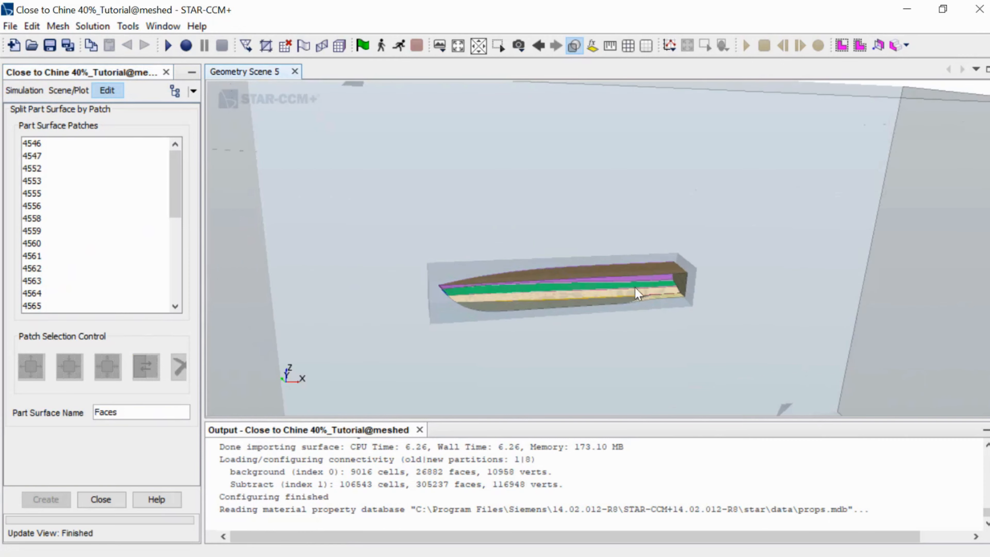
left_click_drag(635, 287, 544, 265)
scroll(634, 254, "up", 2)
left_click_drag(633, 254, 556, 302)
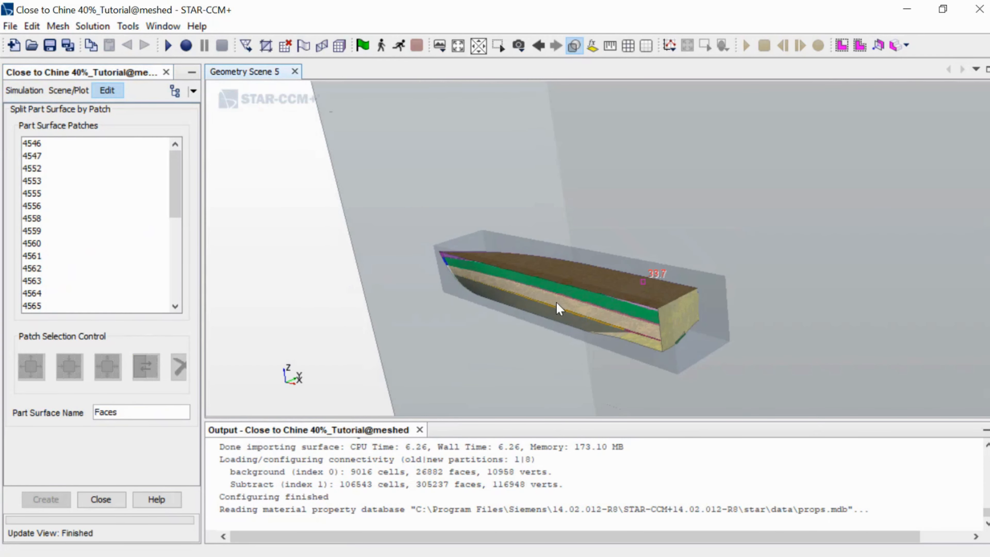
left_click(29, 141)
left_click(32, 156)
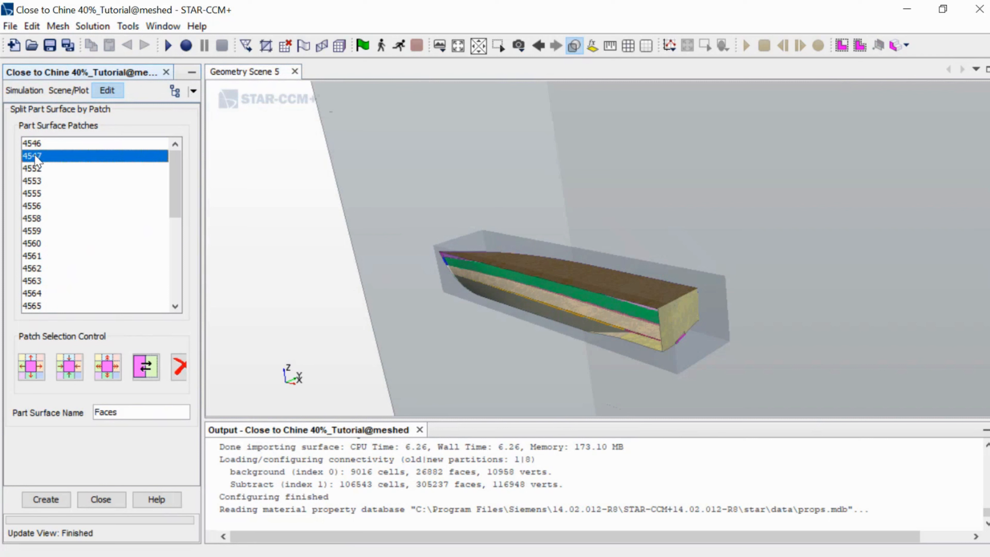
scroll(33, 210, "down", 6)
left_click(37, 311)
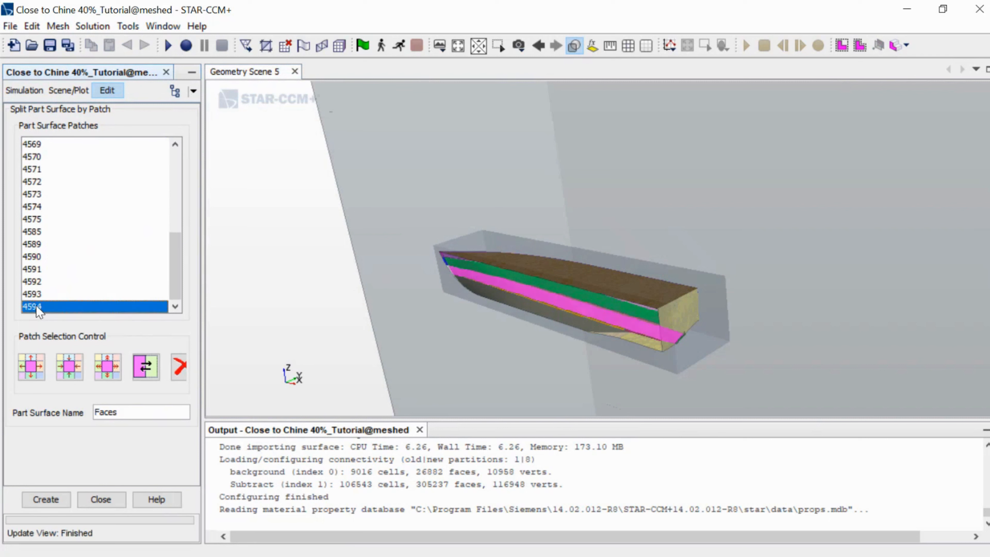
left_click(37, 295)
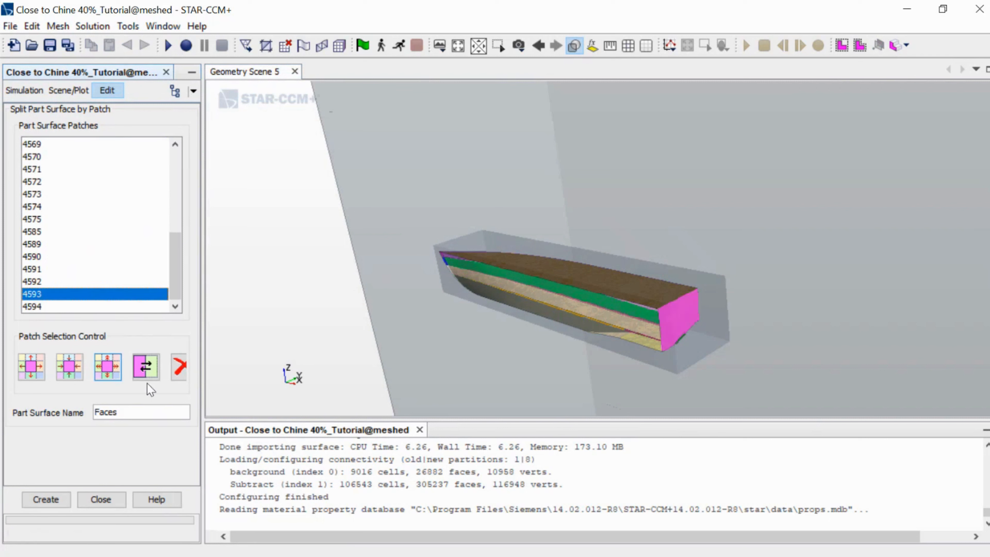
left_click(46, 499)
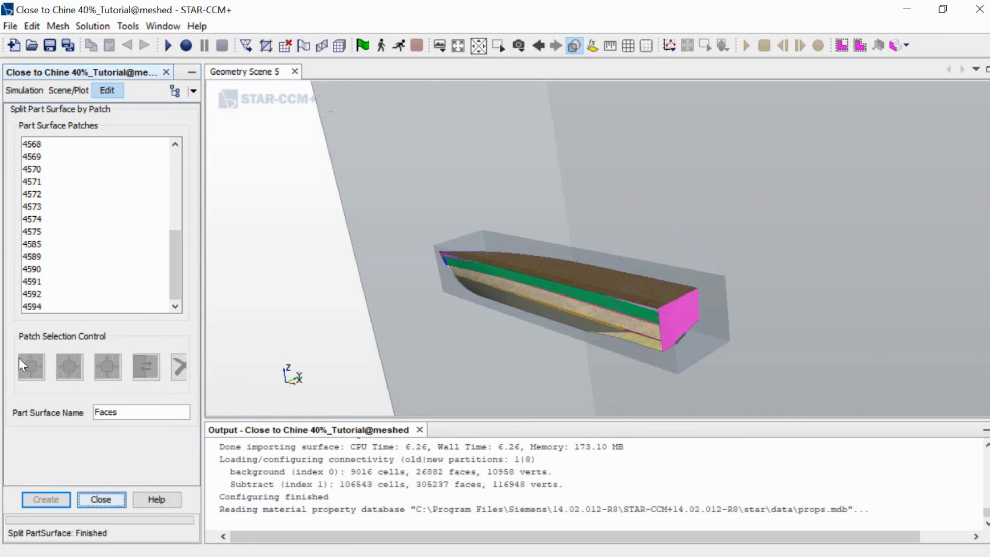
Split patch 4573 of the hull into its own surface, keeping the surface name Faces
left_click(35, 283)
left_click(33, 270)
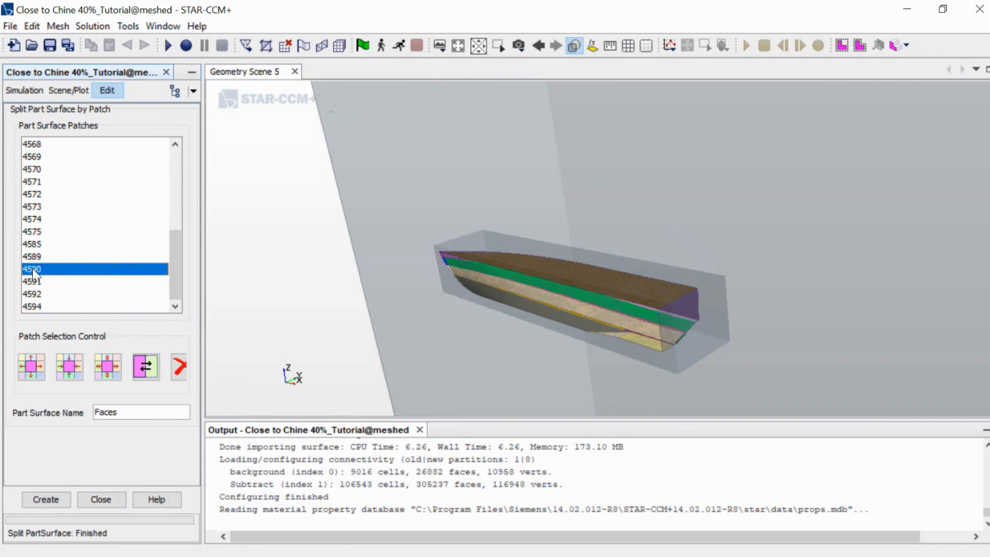
left_click(32, 247)
left_click(31, 233)
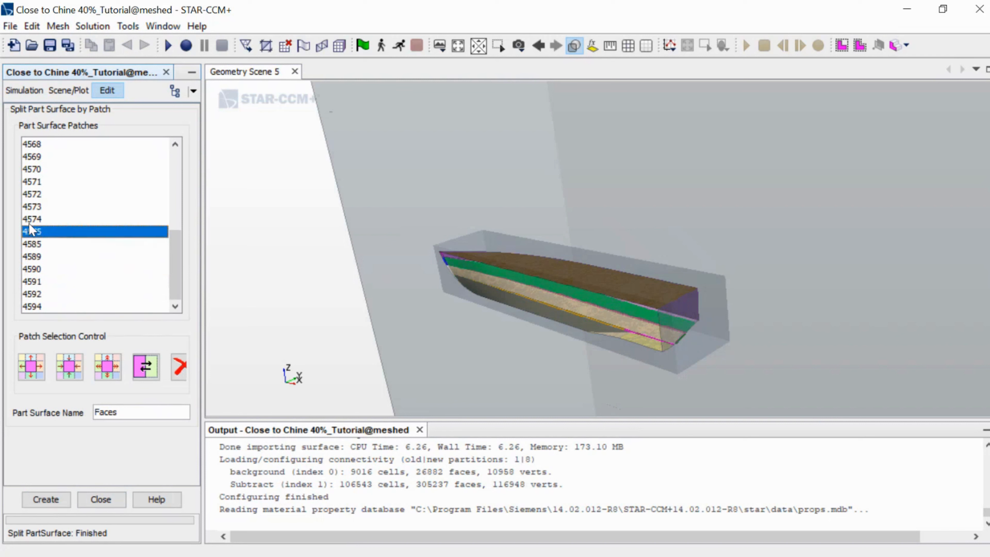
left_click(31, 221)
left_click(32, 208)
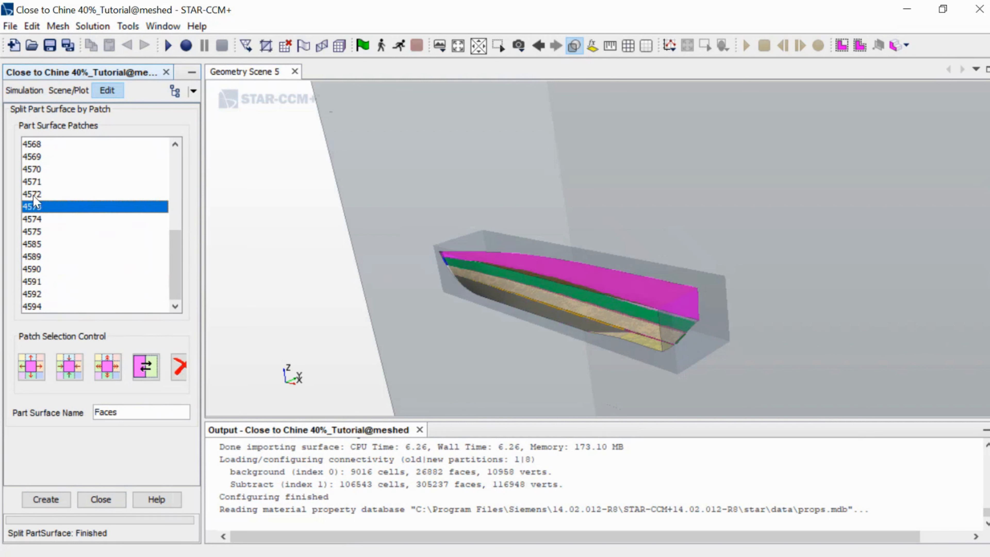
left_click(53, 506)
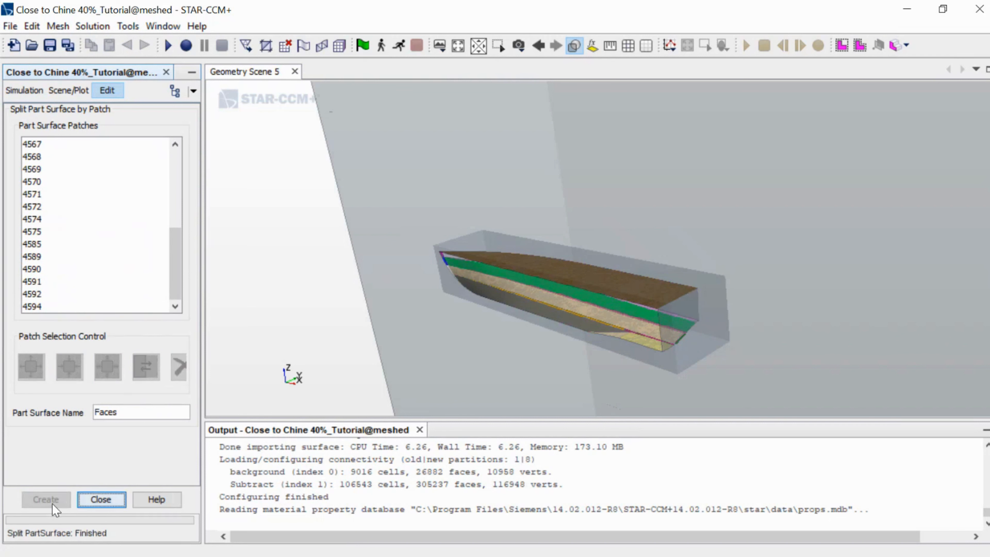
Highlight the hull patches from 4570 back to 4558 to identify which area of the hull each covers
left_click(34, 181)
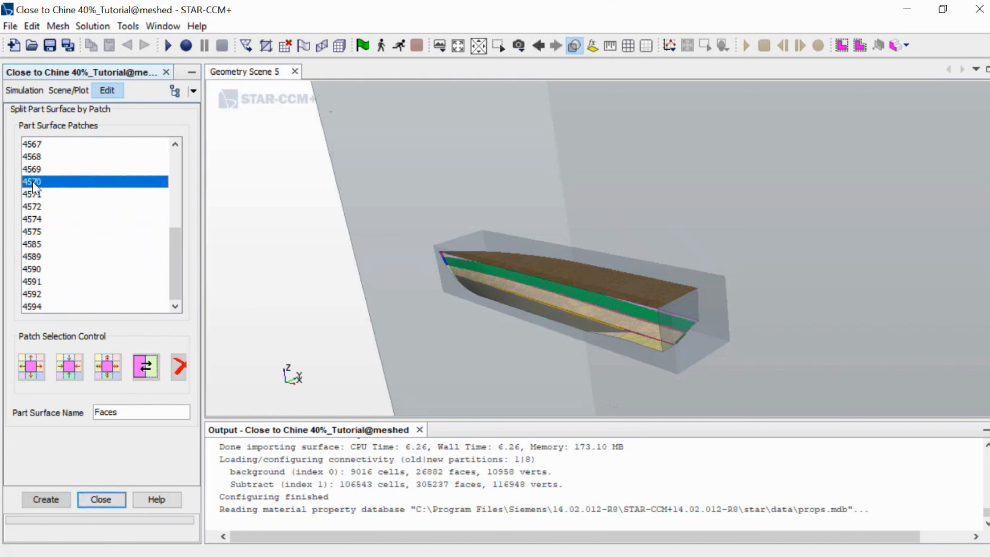
left_click(32, 169)
left_click(30, 158)
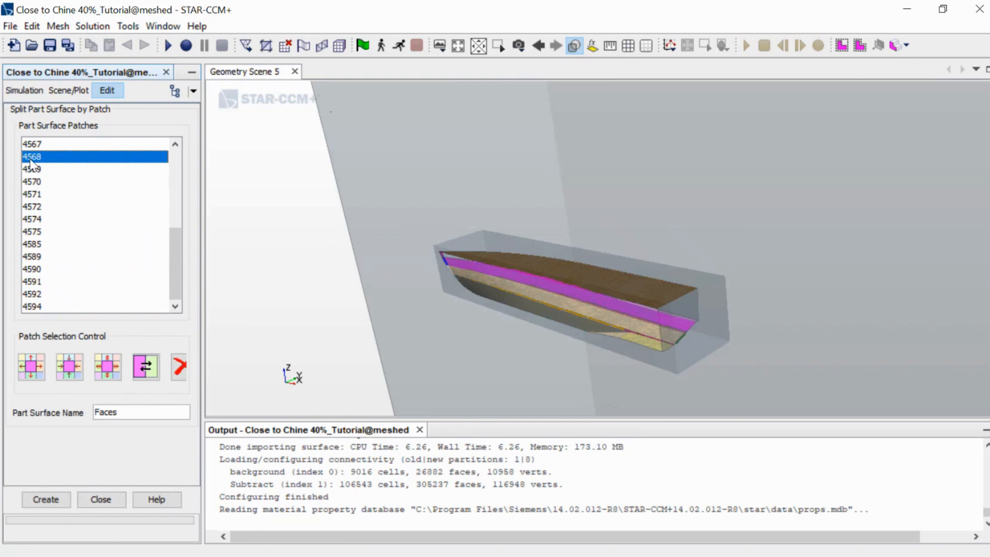
left_click(31, 144)
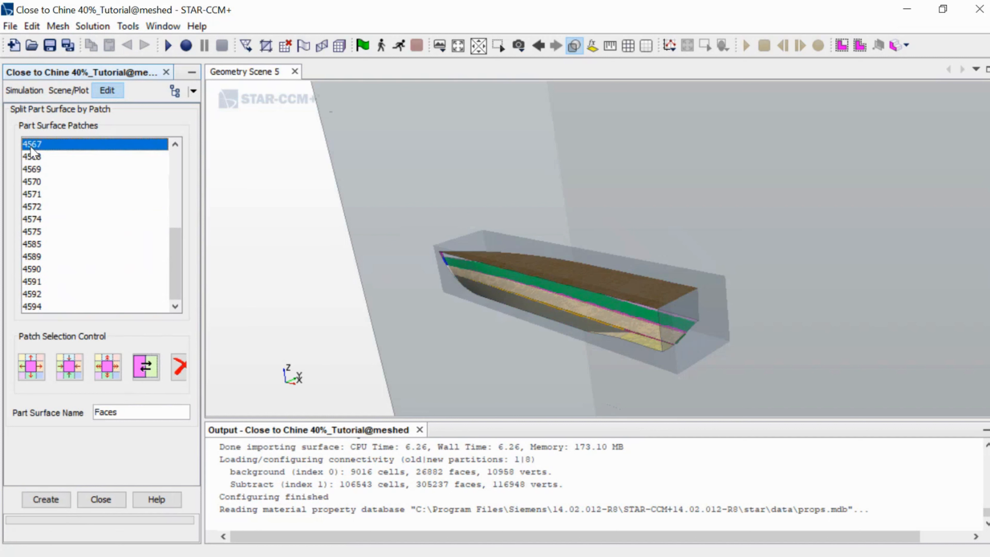
scroll(32, 150, "up", 4)
left_click(39, 283)
left_click(37, 270)
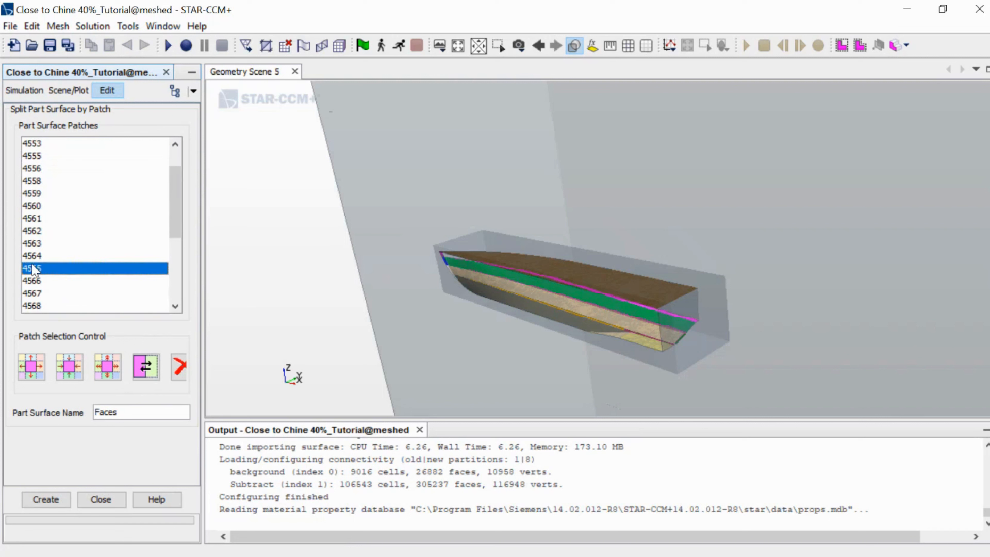
left_click(38, 256)
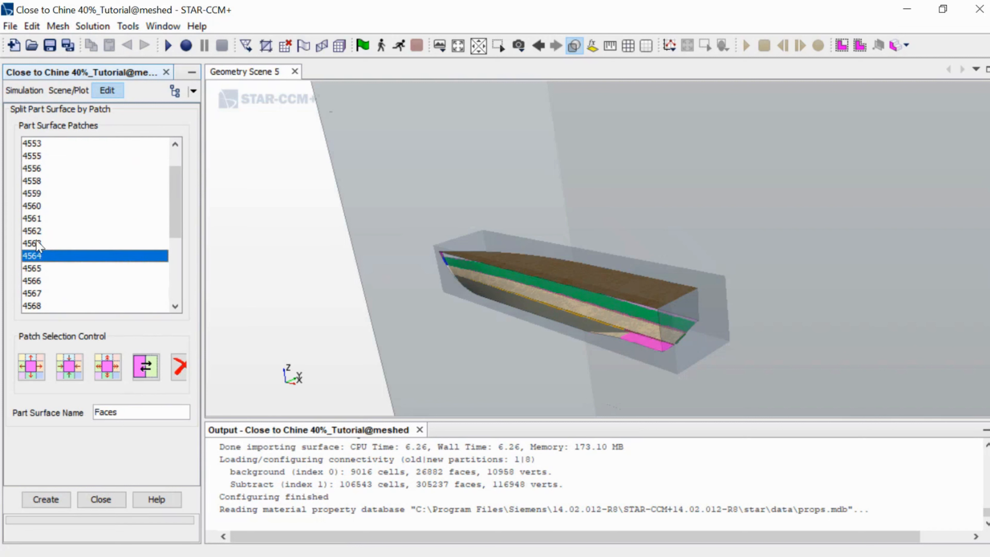
left_click(37, 244)
left_click(37, 229)
left_click(32, 218)
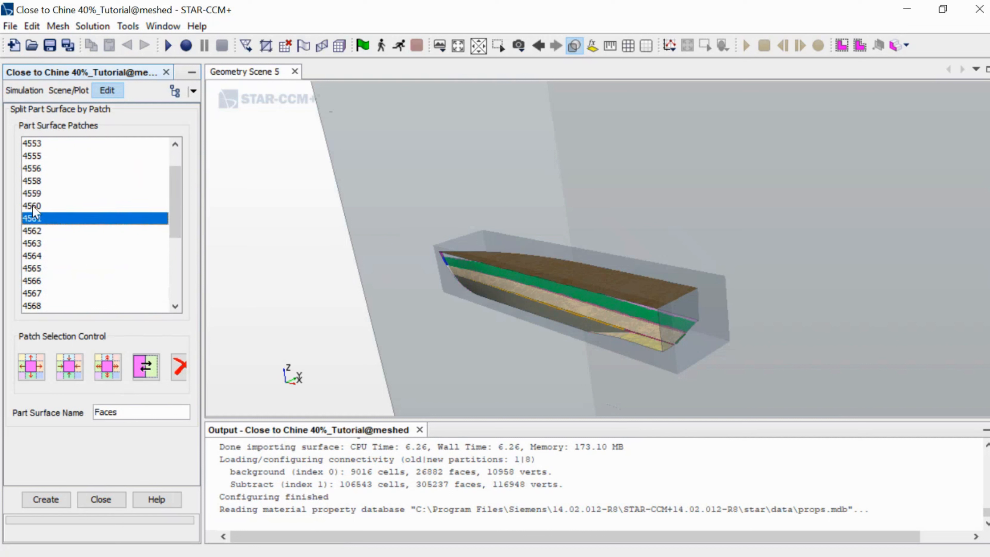
left_click(32, 206)
left_click(30, 195)
left_click(30, 181)
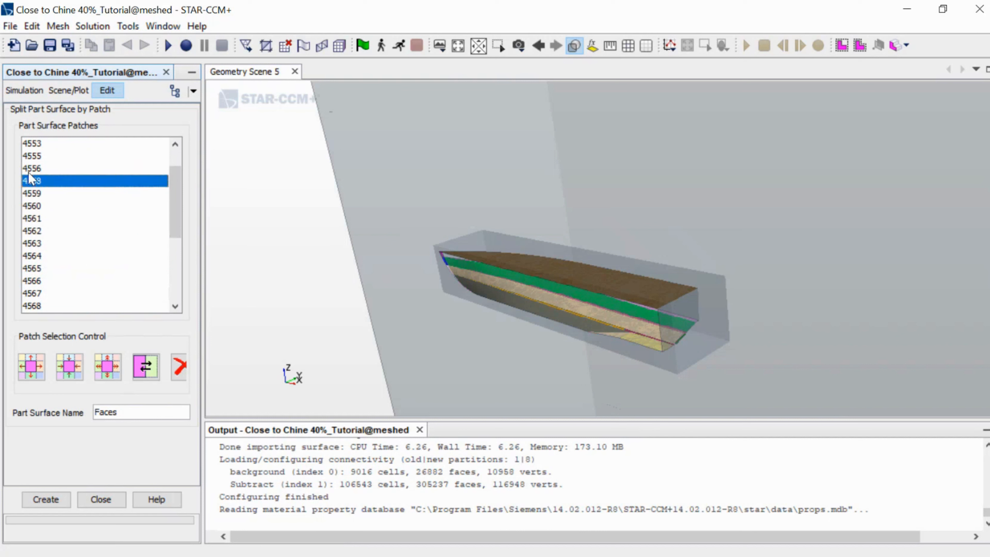
Split the hull's deck patch 4552 into its own surface, keeping the surface name Faces
left_click(28, 156)
scroll(26, 168, "up", 1)
left_click(27, 181)
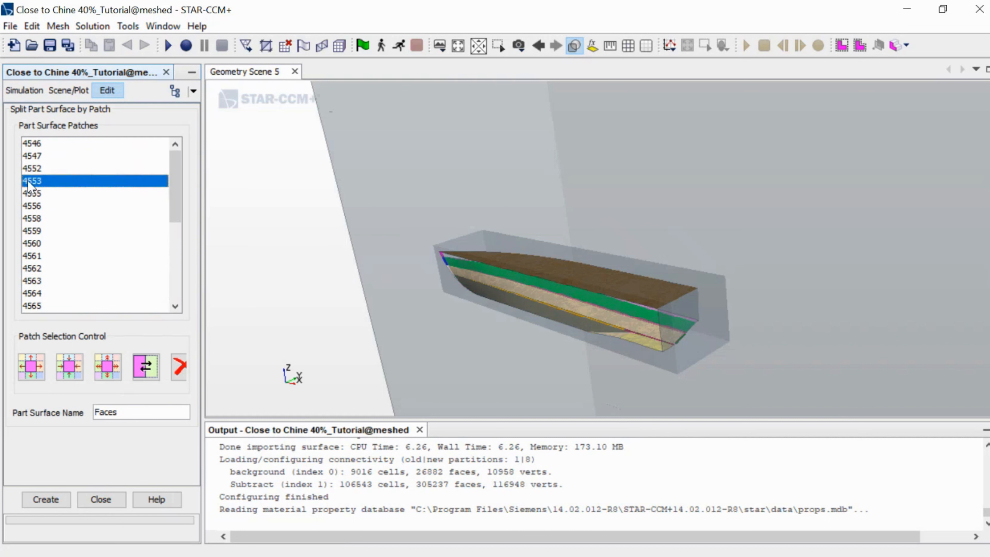
left_click(29, 168)
left_click(31, 156)
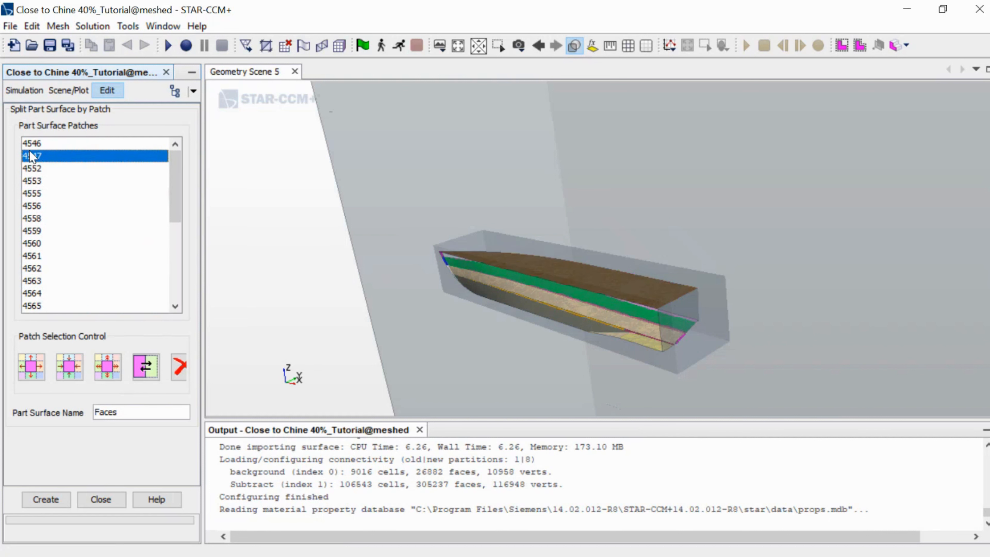
left_click(32, 170)
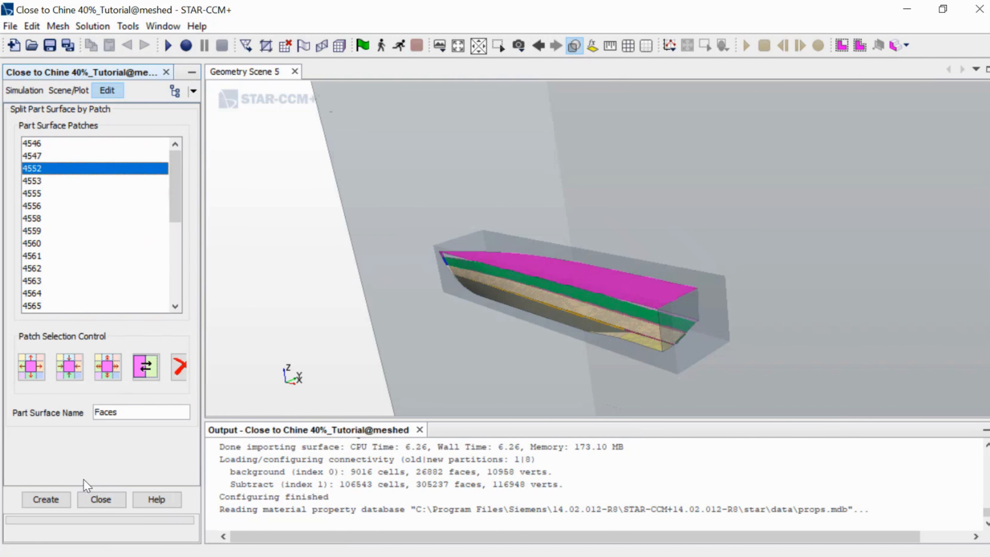
left_click(45, 499)
Create a surface named interceptor from patches 4546 and 4547 on the small plate at the hull's stern
scroll(733, 328, "up", 5)
left_click_drag(666, 266, 677, 286)
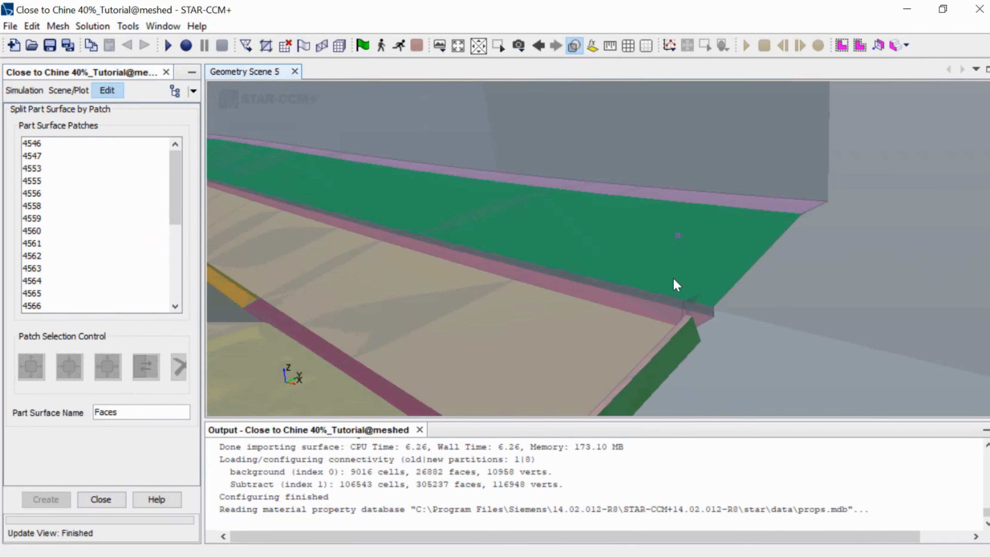
right_click_drag(672, 277, 687, 196)
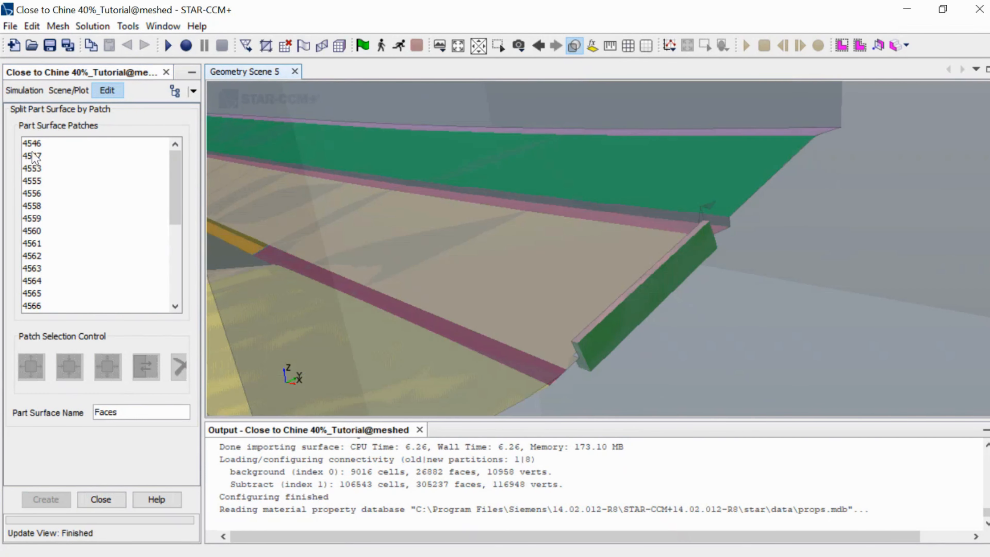
left_click(32, 144)
left_click(34, 156, "shift")
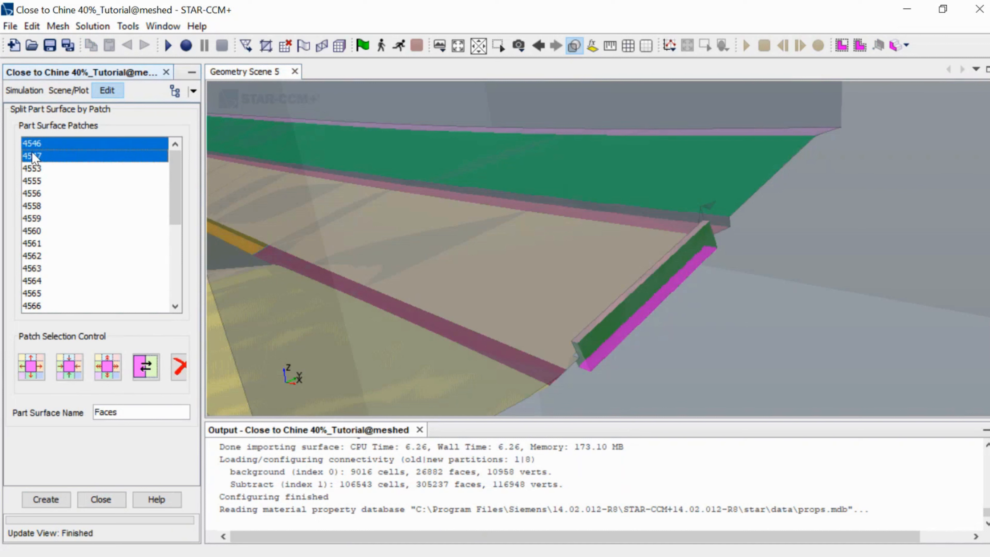
left_click(35, 169, "shift")
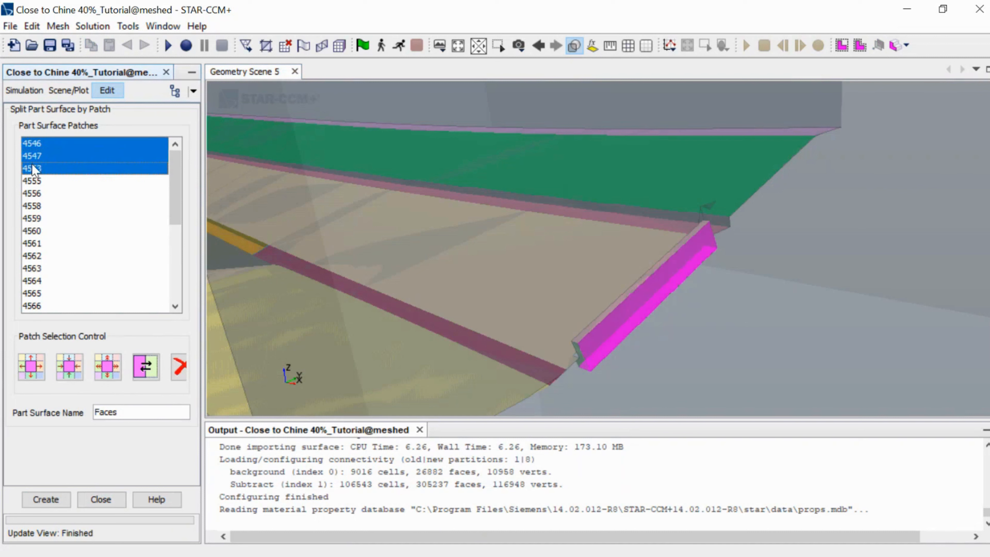
left_click(34, 169, "ctrl")
left_click(32, 181, "ctrl")
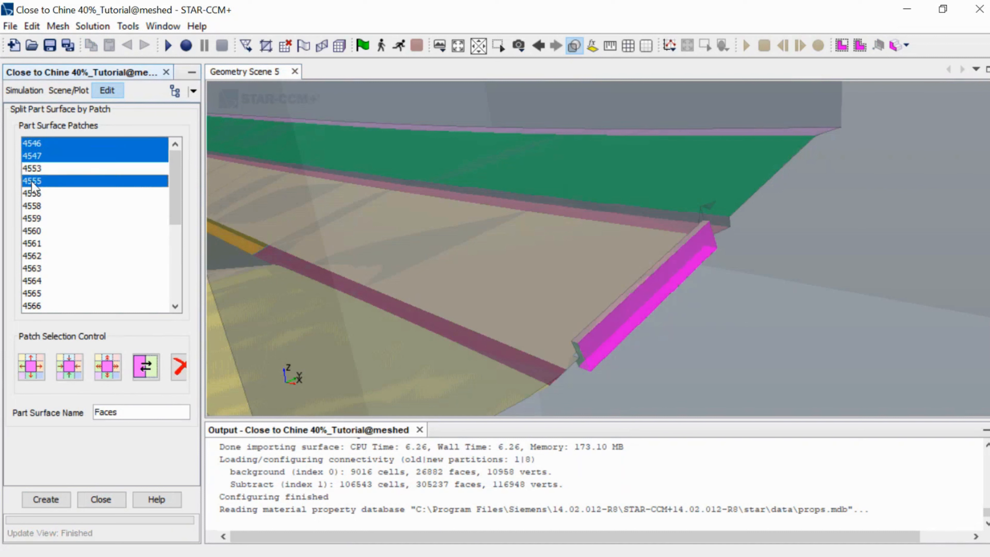
left_click(32, 181, "ctrl")
left_click(32, 194, "ctrl")
left_click(33, 194, "ctrl")
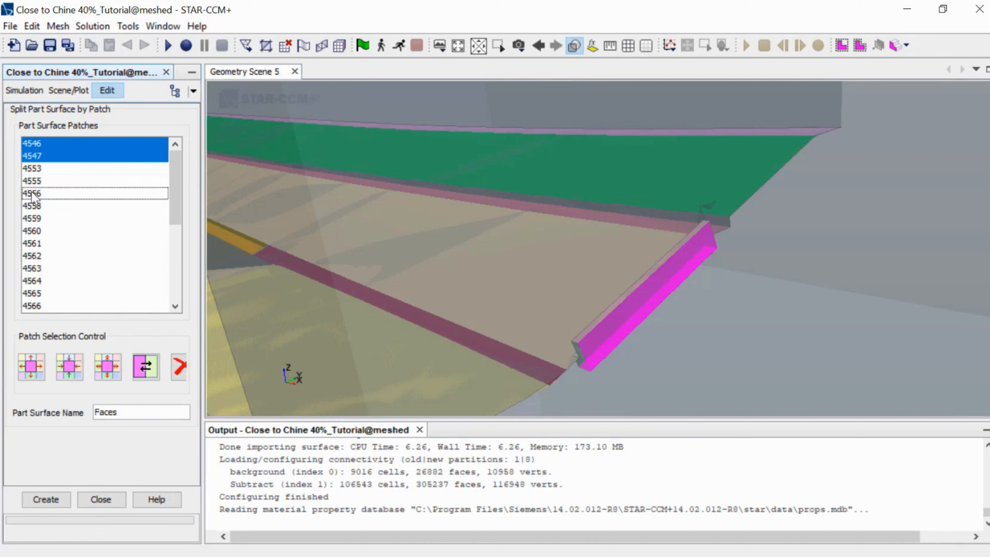
left_click(98, 410)
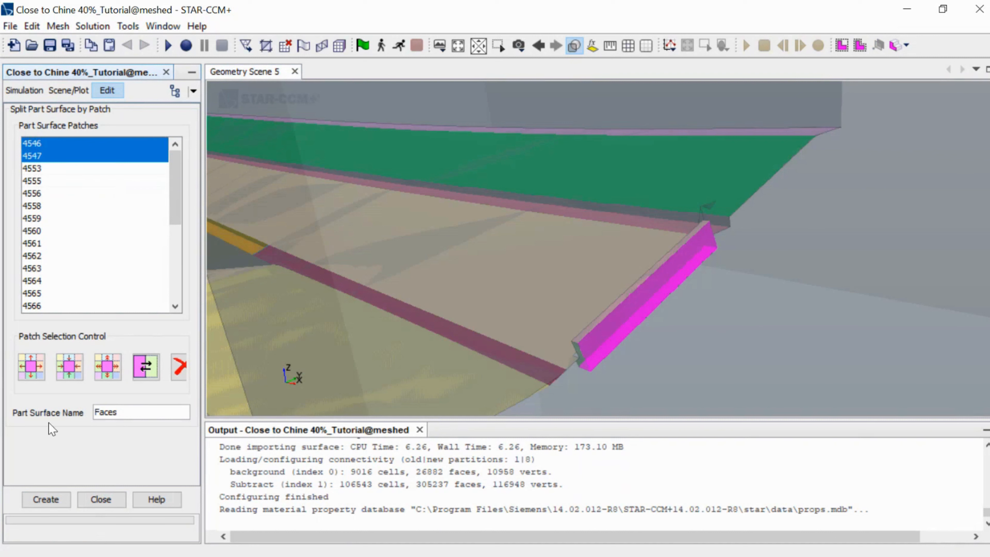
key("BackSpace")
key("BackSpace")
key("BackSpace")
key("BackSpace")
type("interceptor")
left_click(46, 500)
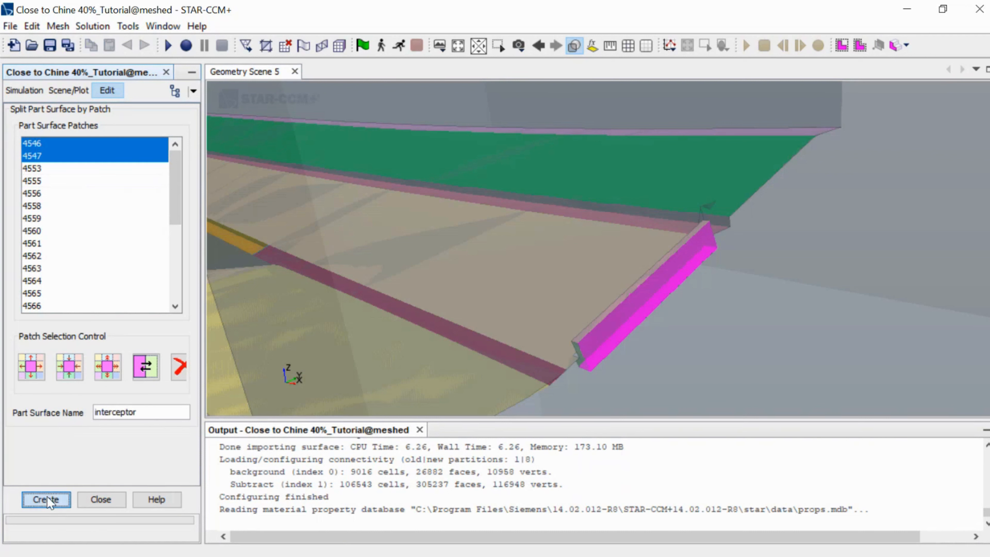
scroll(56, 215, "down", 4)
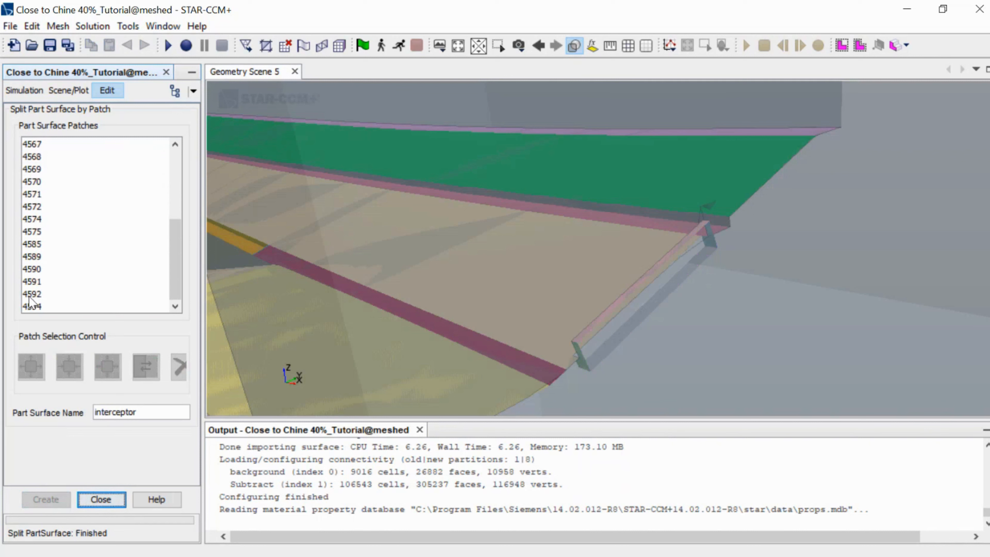
Split the interceptor's remaining patches 4590, 4591 and 4592 into their own surface, keeping the surface name interceptor, and finish splitting by patch
left_click(33, 306)
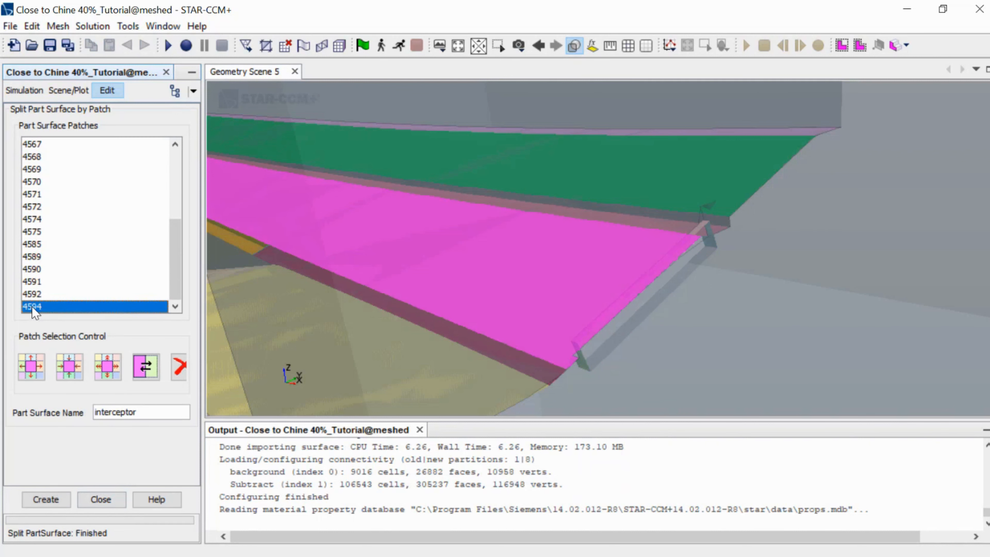
left_click(34, 293)
left_click(34, 282, "ctrl")
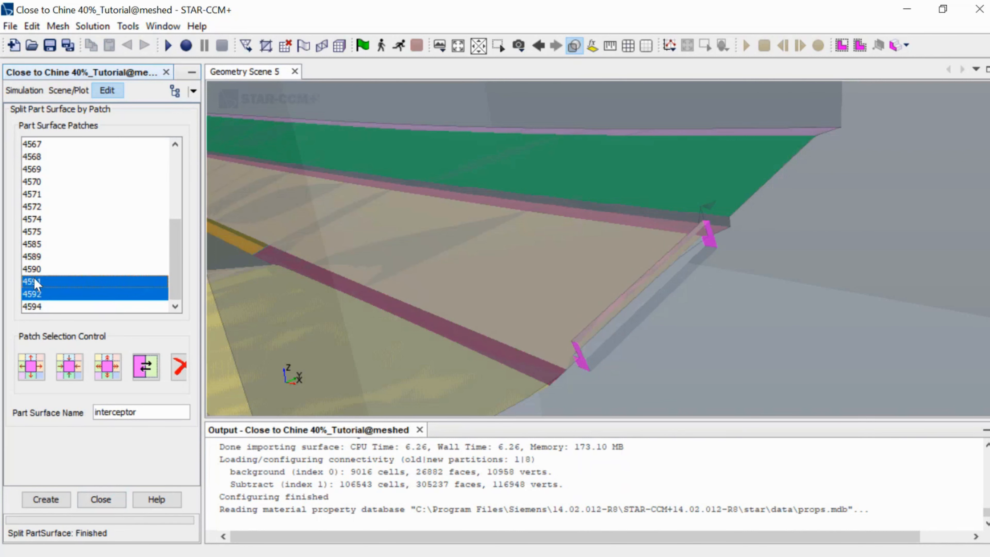
left_click(34, 271, "ctrl")
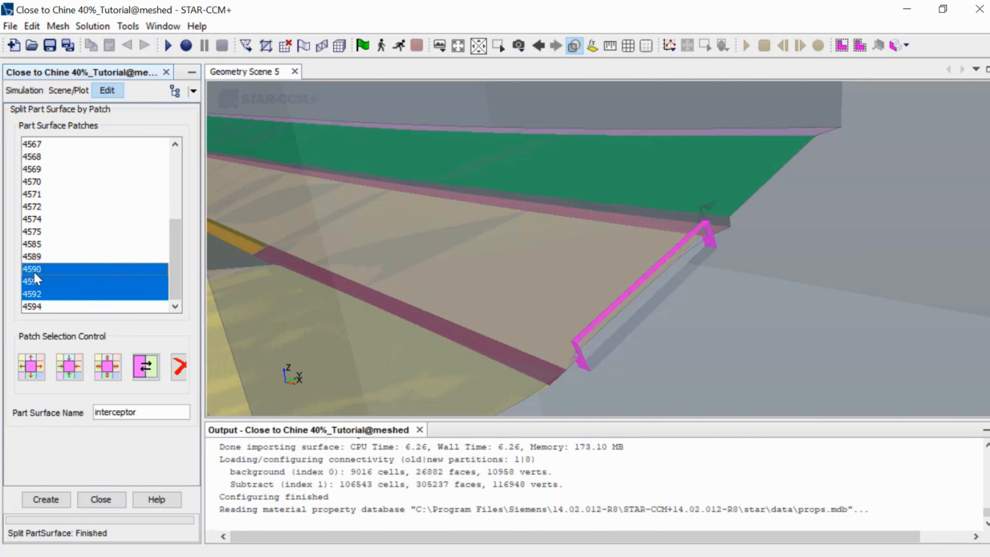
left_click(45, 499)
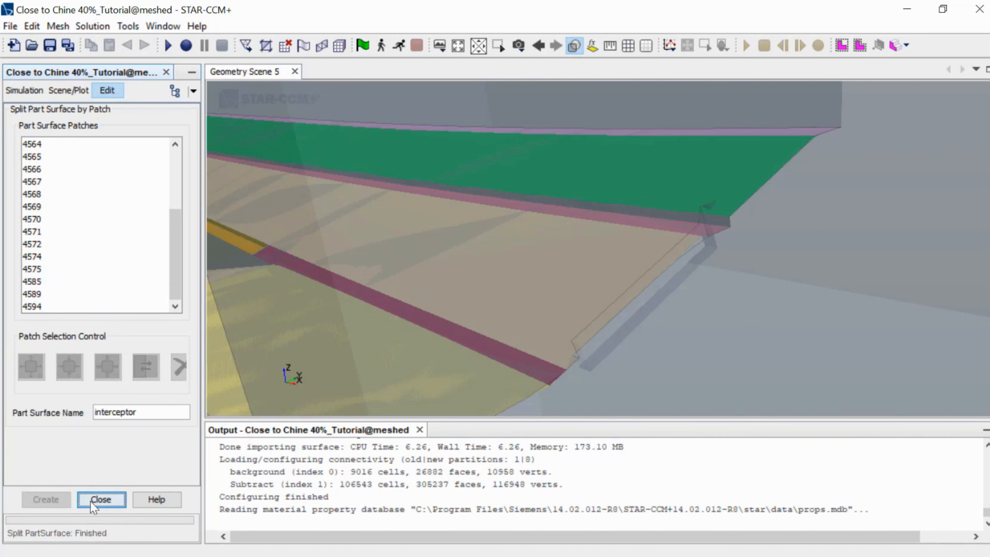
left_click(88, 500)
Rename the Subtract part's hull surface Faces as bottom
scroll(369, 317, "down", 5)
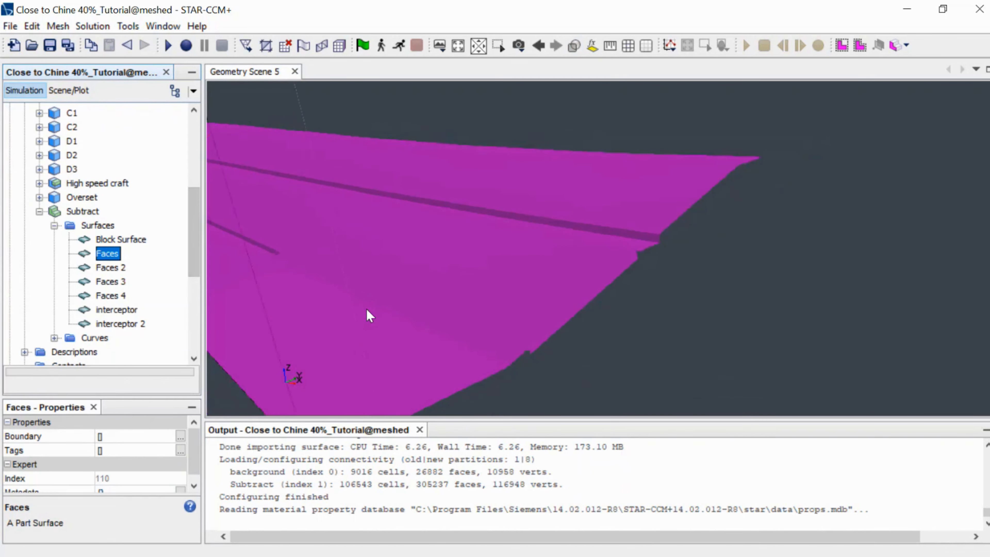
scroll(369, 316, "down", 2)
left_click_drag(369, 317, 570, 332)
right_click(109, 254)
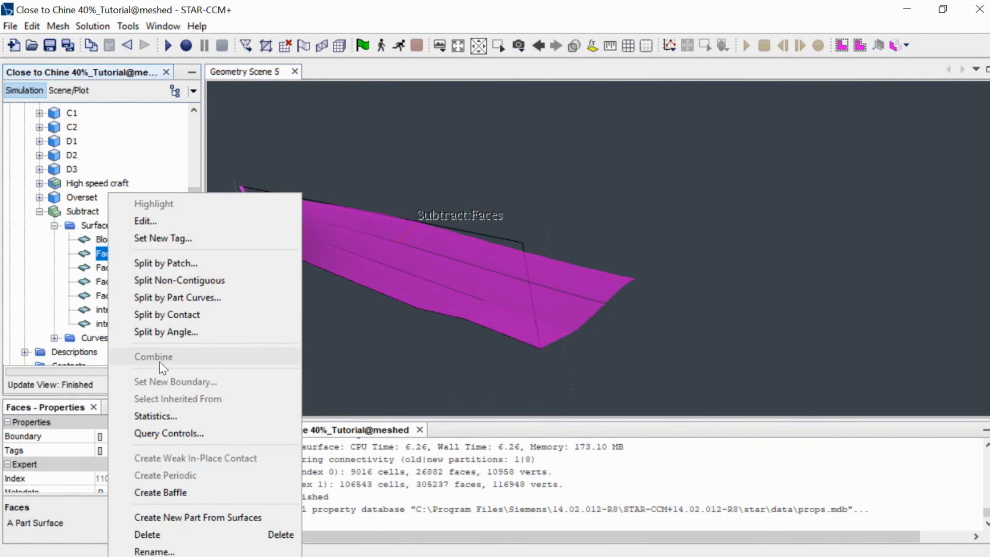
left_click(154, 551)
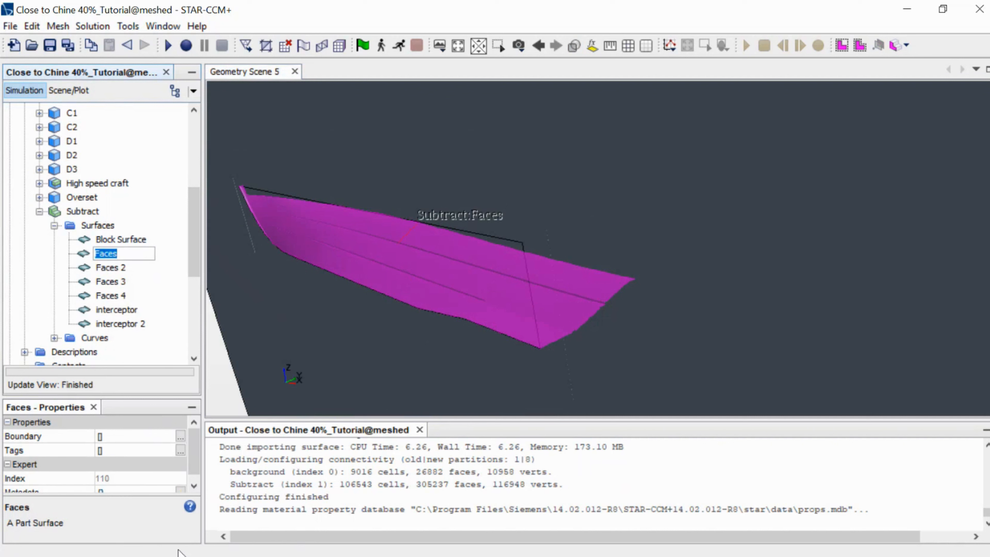
type("bottom")
key("Return")
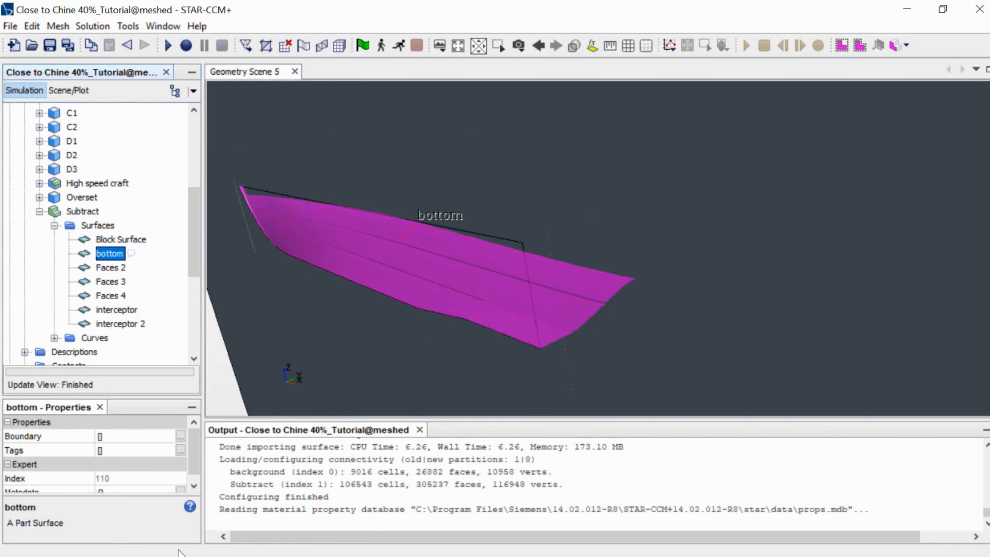
Combine the Subtract surfaces Faces 2, Faces 3 and Faces 4 into one surface
left_click(117, 269)
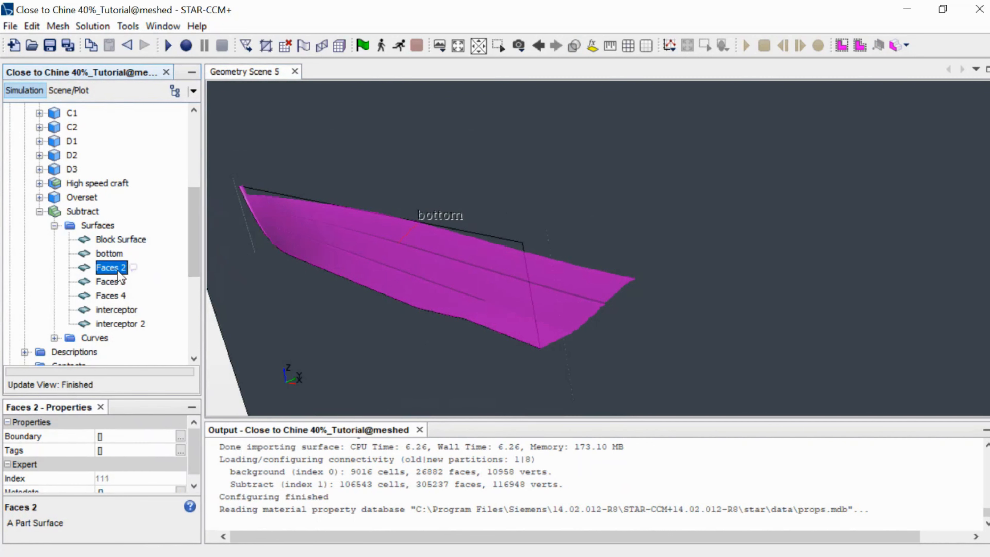
left_click(115, 280, "ctrl")
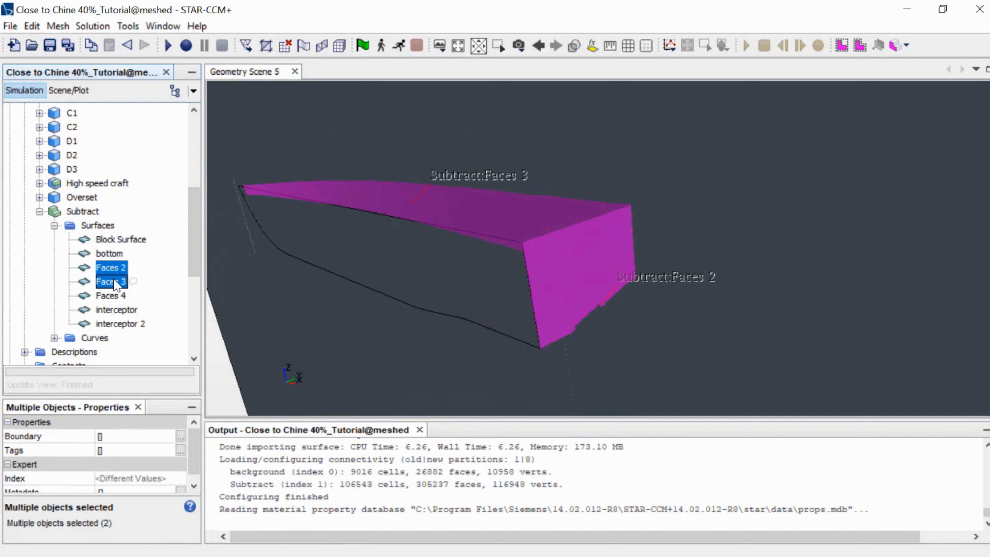
right_click(114, 298)
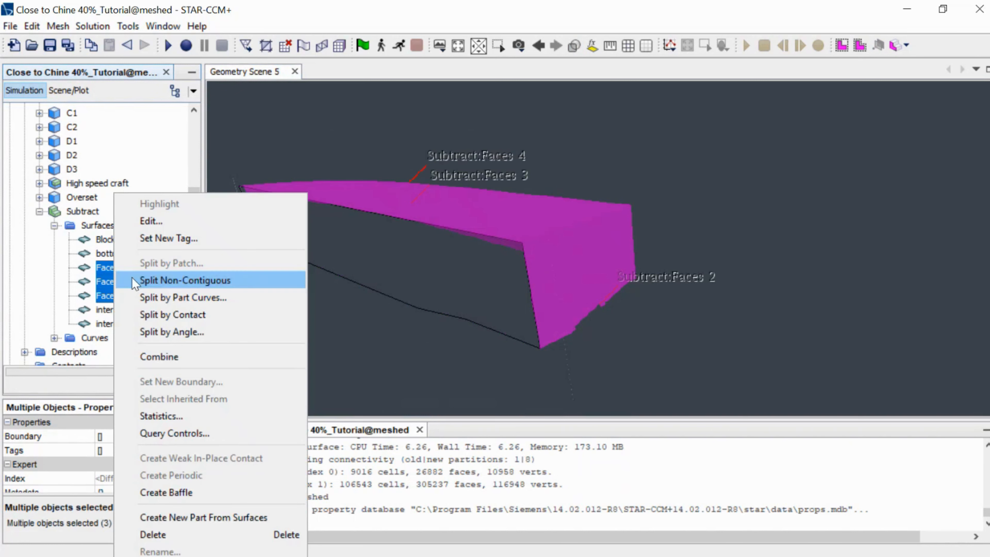
left_click(155, 352)
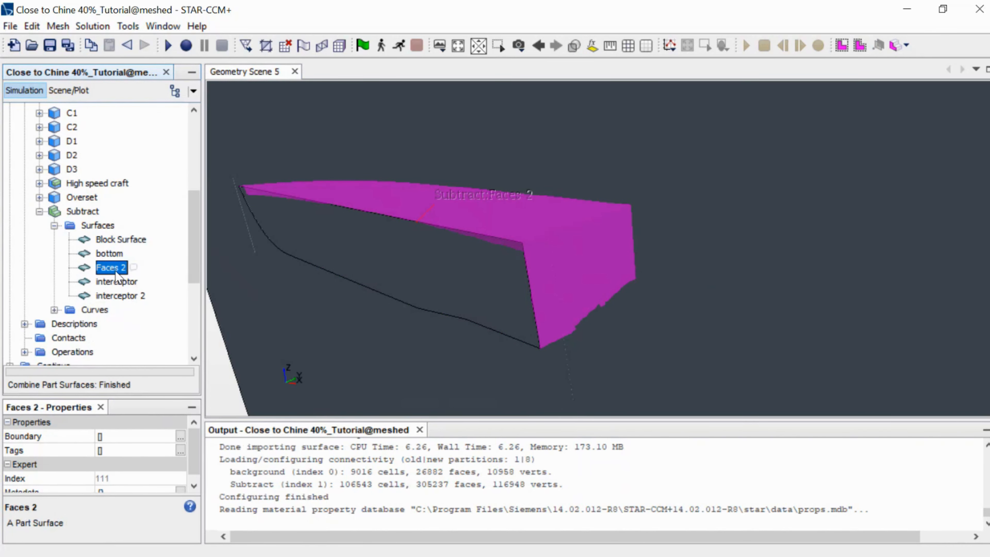
Rename the combined deck and transom surface as faces
right_click(116, 274)
left_click(166, 550)
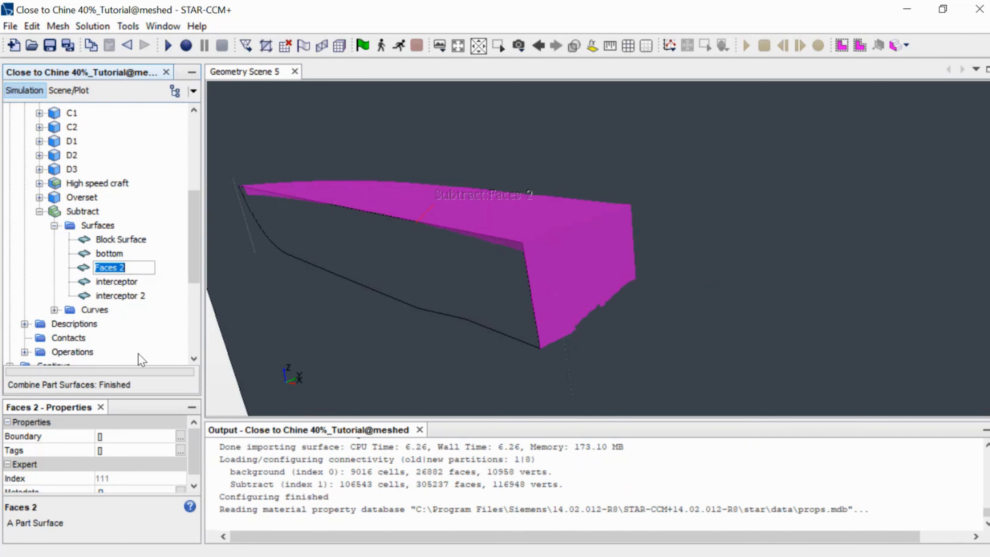
left_click(138, 268)
key("BackSpace")
key("BackSpace")
key("BackSpace")
key("BackSpace")
key("BackSpace")
key("BackSpace")
type("faces")
key("Return")
Combine the surfaces interceptor and interceptor 2 into one surface
left_click(123, 284)
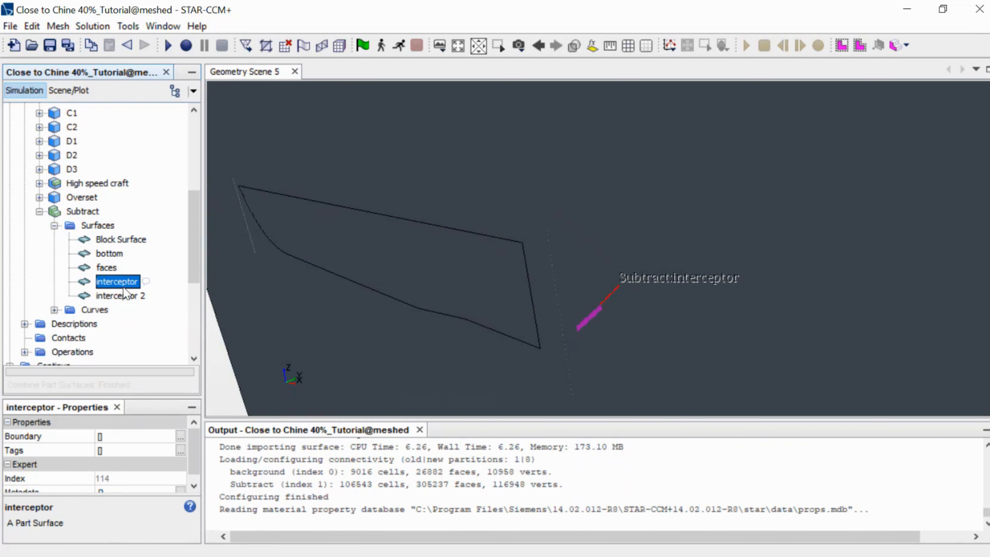
left_click(124, 295, "ctrl")
right_click(122, 295)
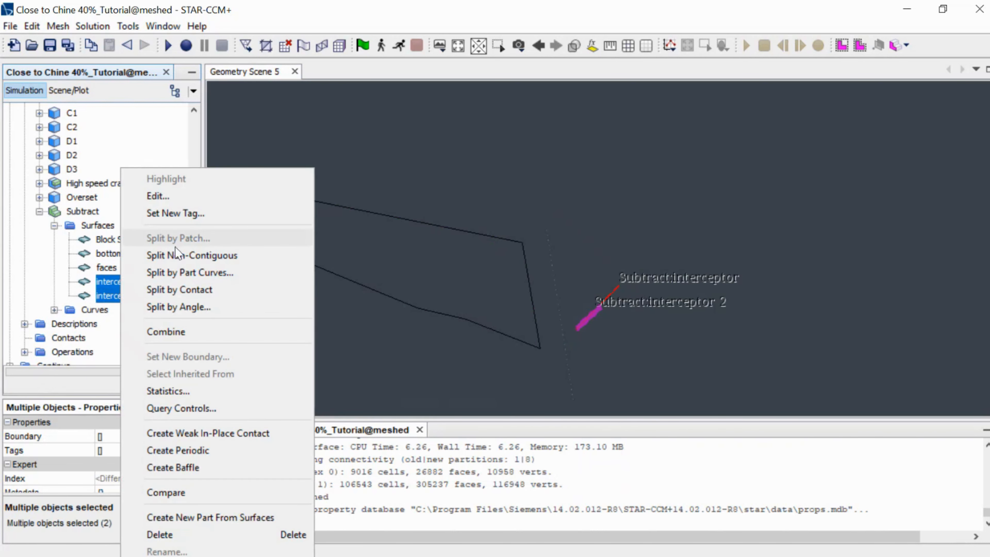
left_click(177, 332)
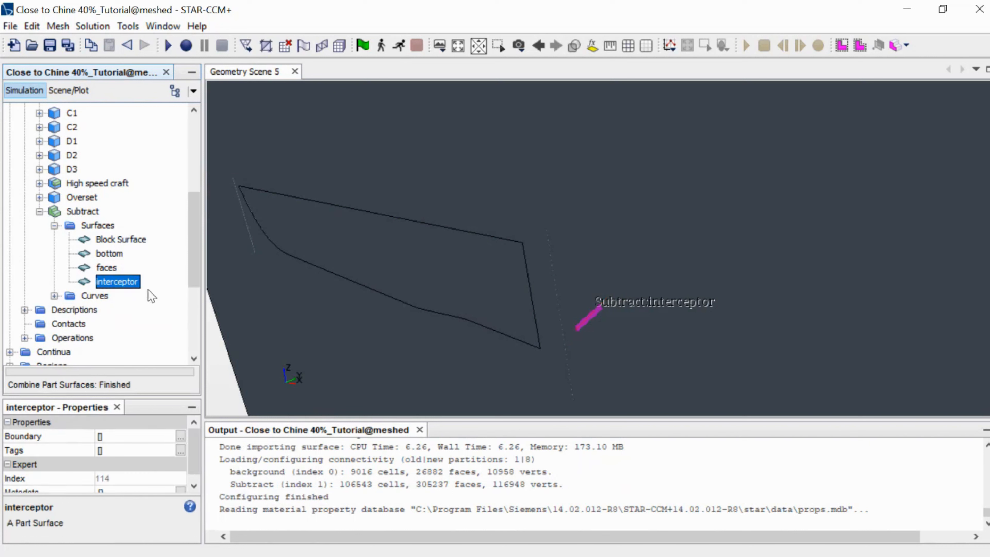
Split the Subtract part's Intersection curve by angle at 89.0 degrees
left_click(54, 296)
left_click(113, 310)
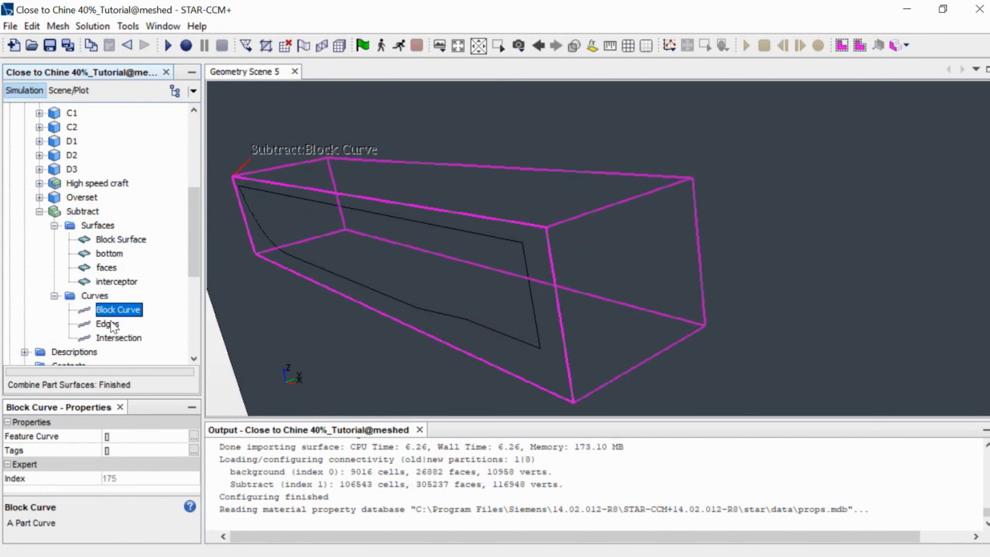
left_click(112, 324)
left_click(110, 339)
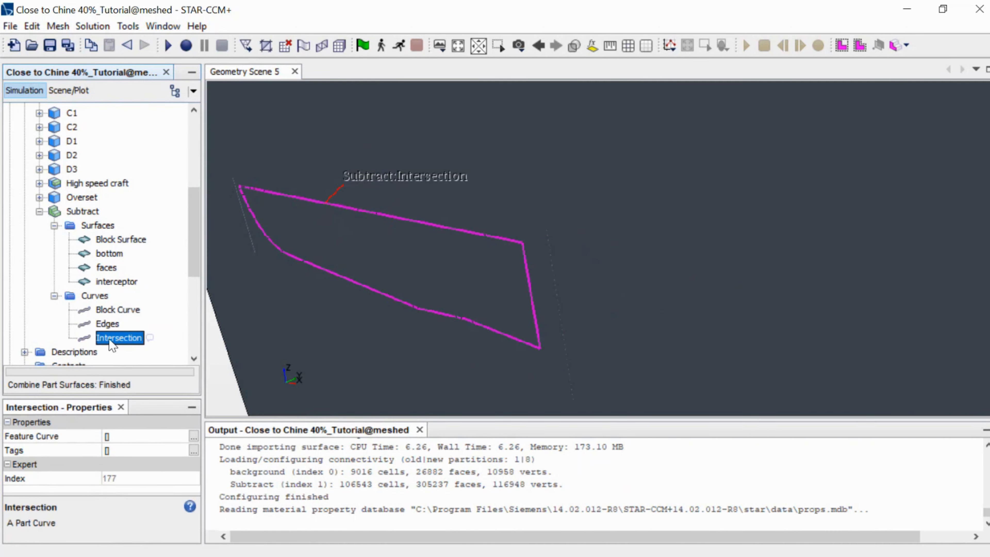
right_click(111, 341)
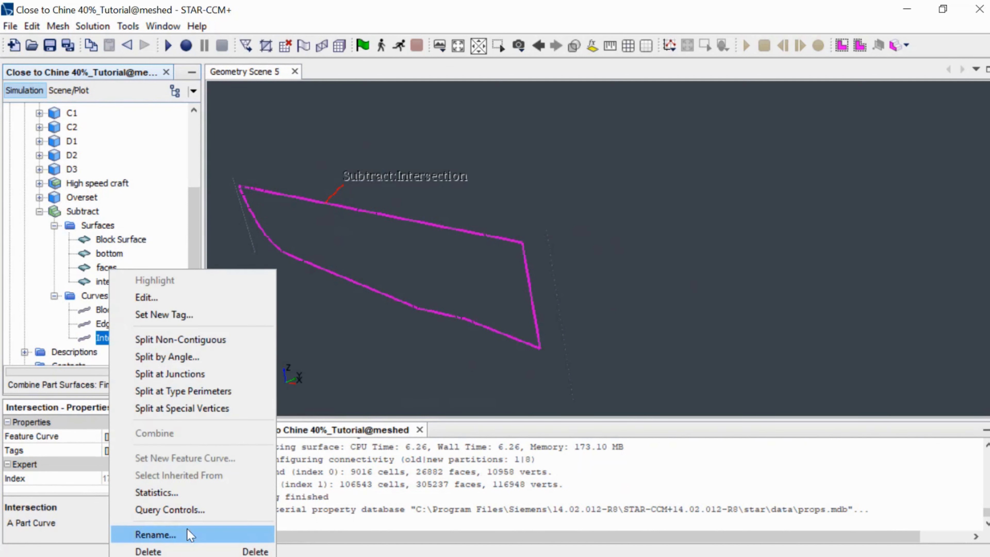
left_click(159, 359)
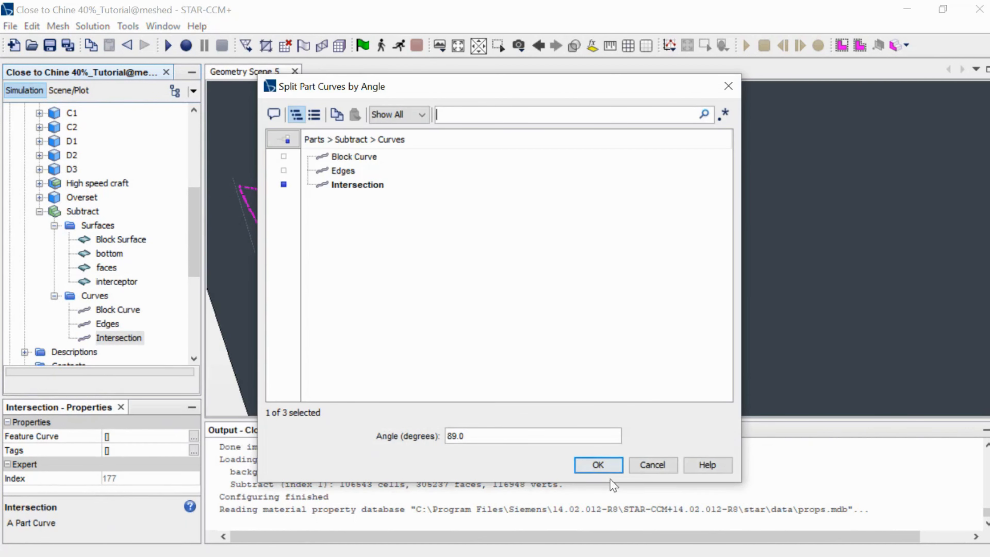
left_click(596, 465)
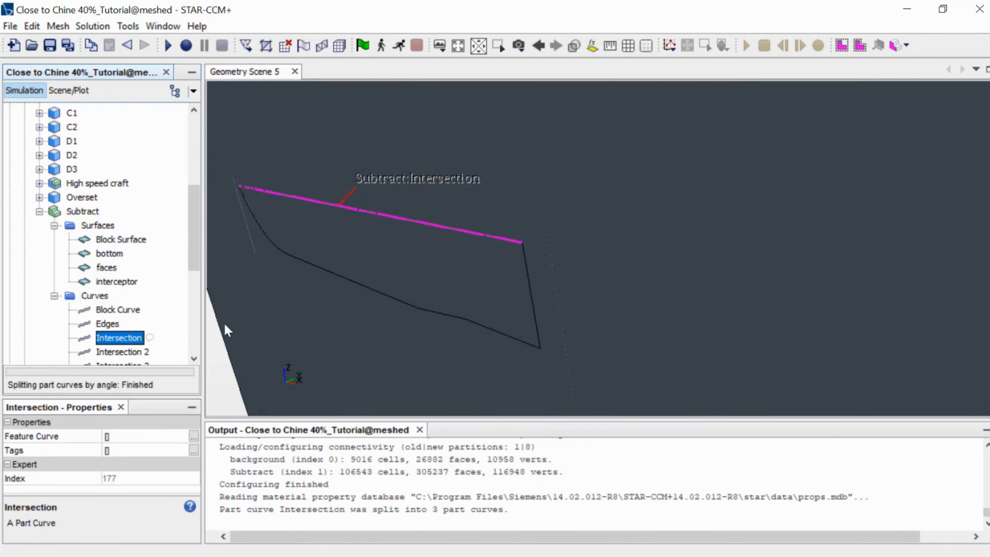
Rename the Intersection 2 curve along the hull's lower centreline as keel
scroll(113, 343, "down", 1)
left_click(117, 336)
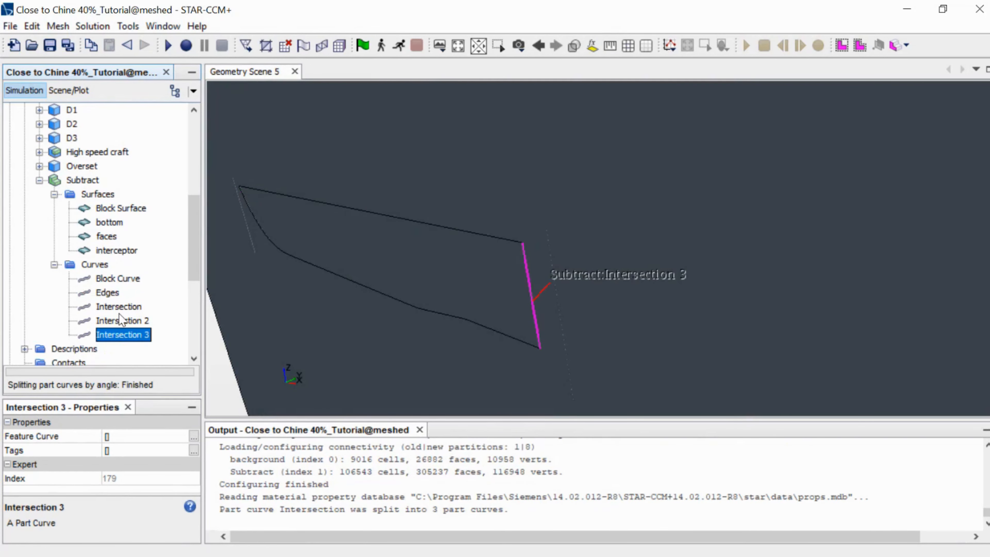
left_click(119, 322)
right_click(119, 323)
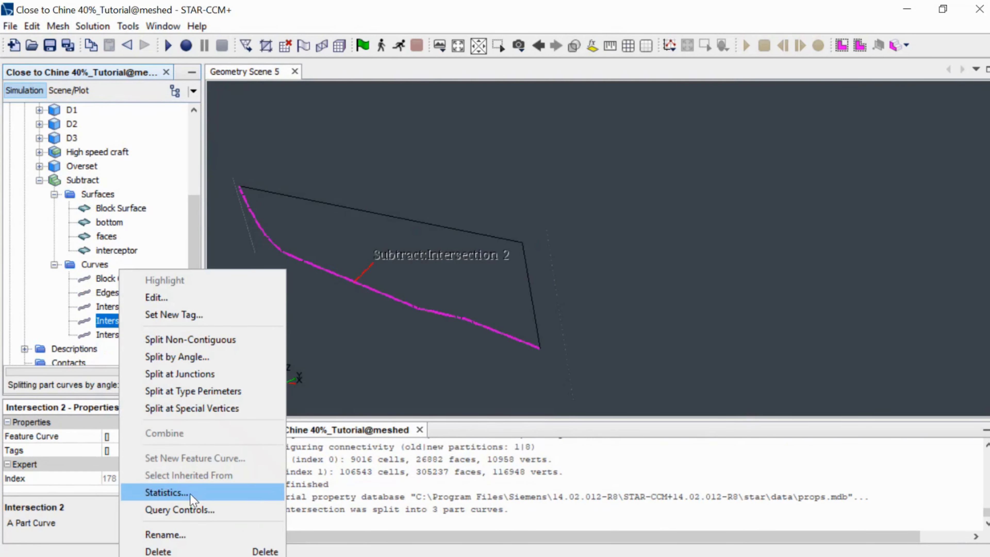
left_click(161, 534)
type("kee")
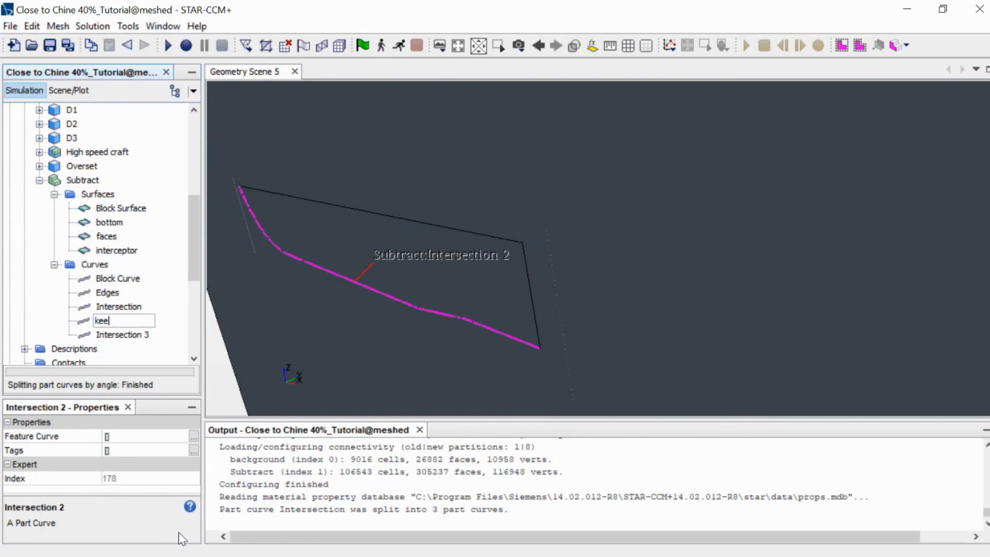
type("l")
key("Return")
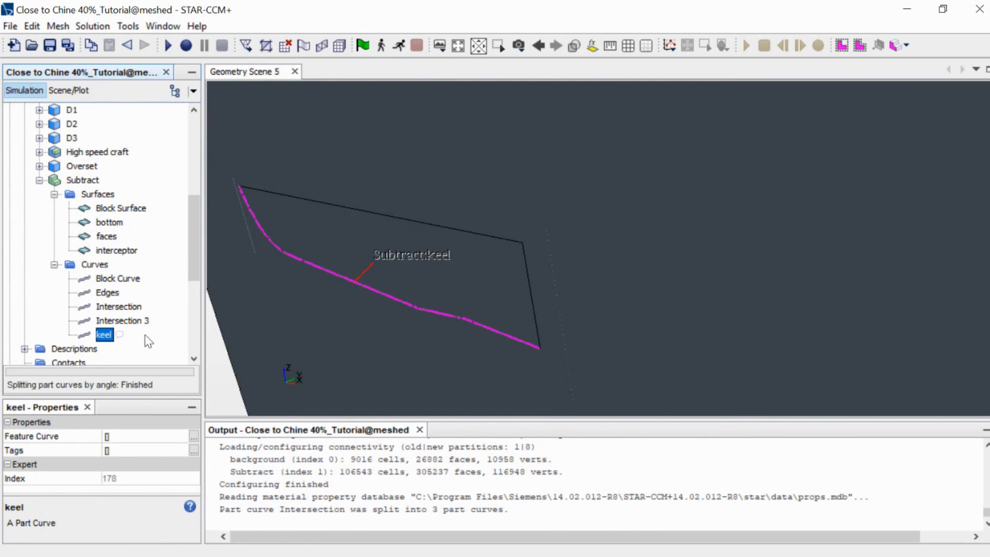
Combine the curves Intersection and Intersection 3 into one curve
left_click(144, 321)
left_click(137, 307, "ctrl")
right_click(136, 308)
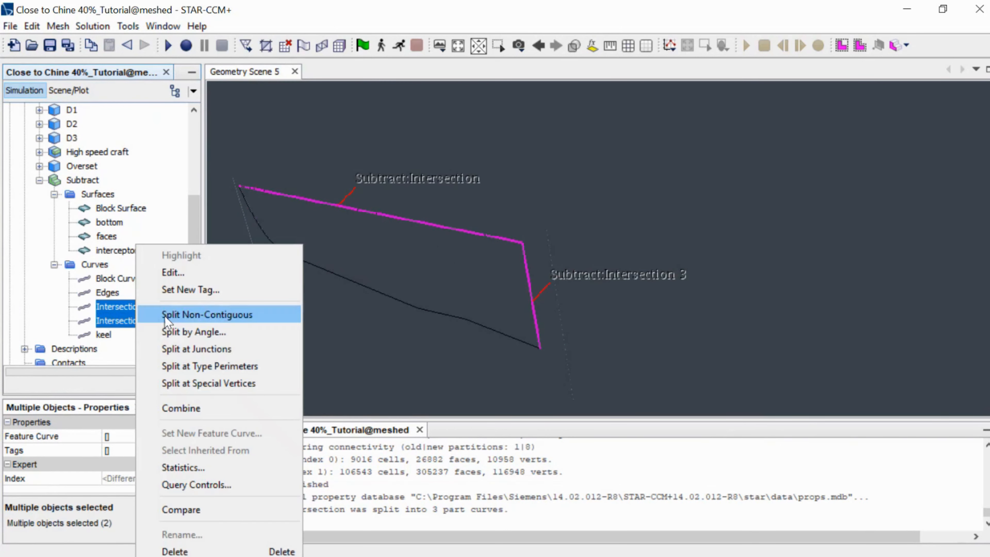
left_click(189, 408)
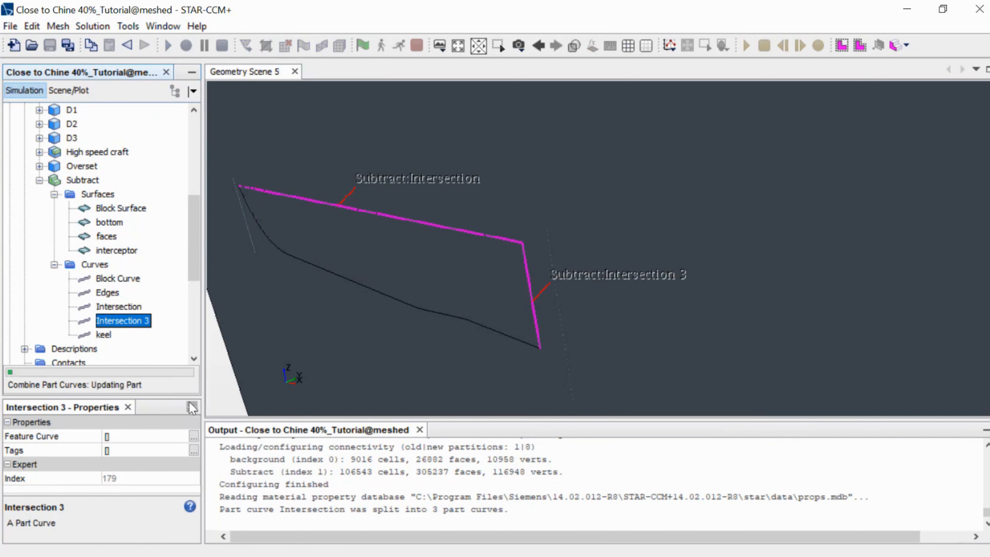
Split the Subtract part's Edges curve by angle at 89.0 degrees
left_click(108, 293)
right_click(113, 297)
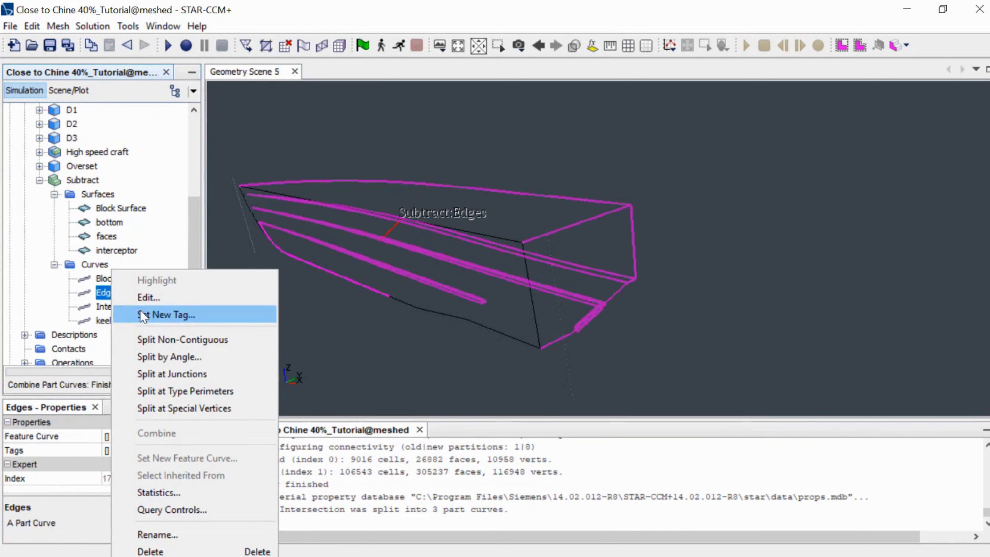
left_click(156, 355)
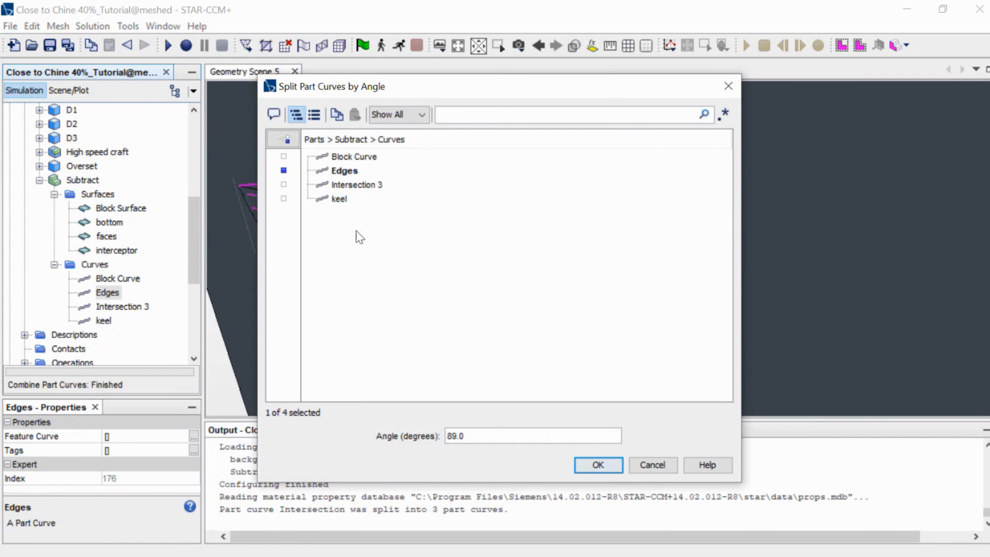
left_click(595, 461)
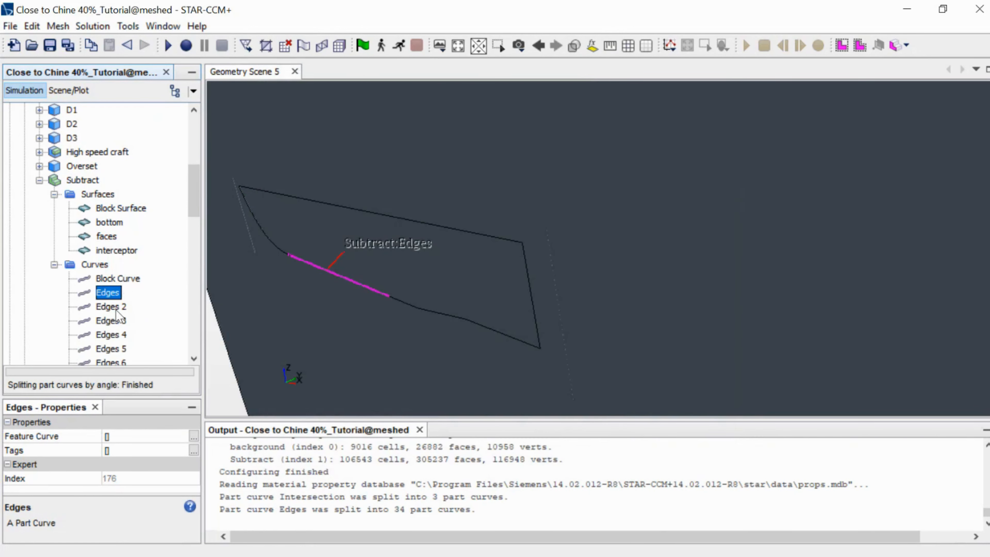
Select the Subtract part's curves Edges 2, Intersection 3 and Edges 31 as the start of a multi-curve selection
left_click(113, 308)
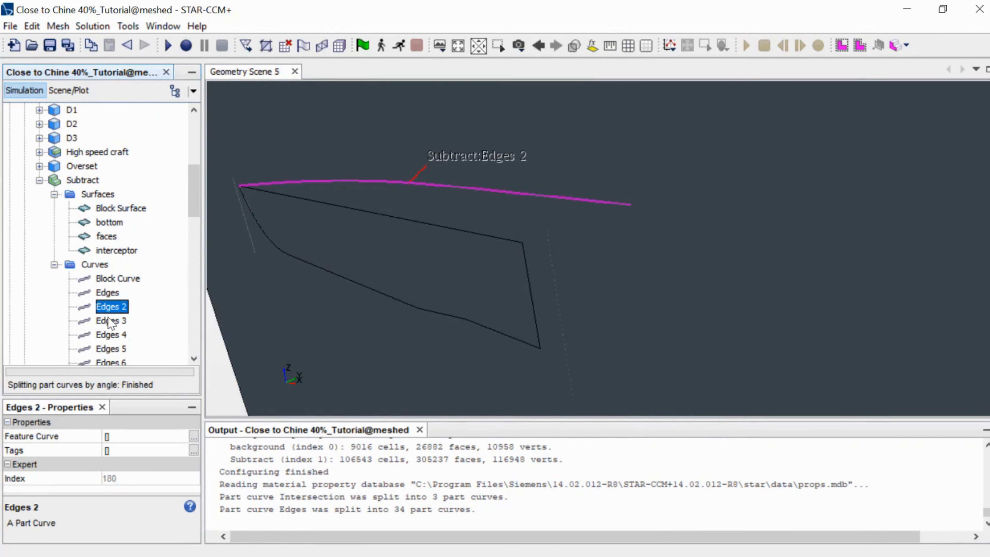
scroll(113, 314, "down", 8)
scroll(106, 318, "down", 3)
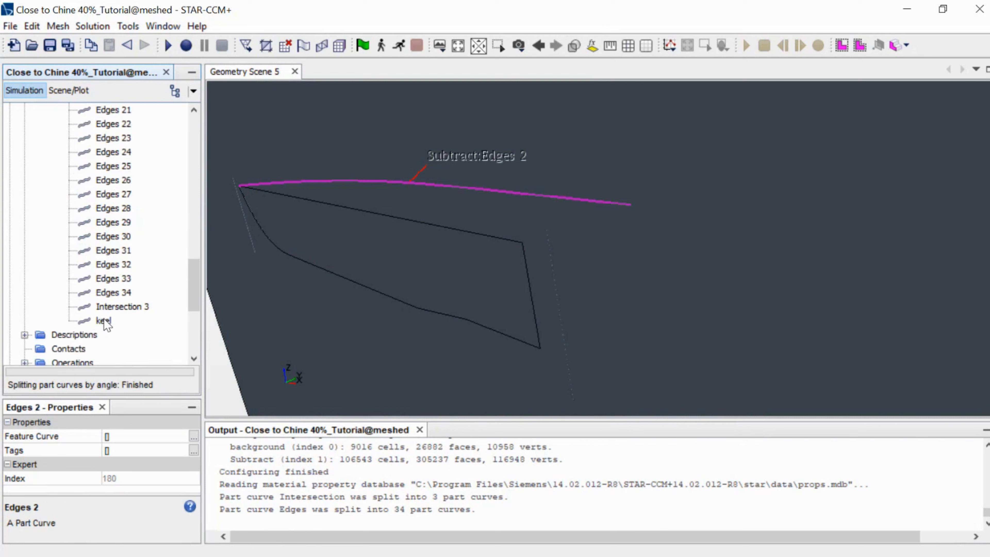
left_click(113, 308, "ctrl")
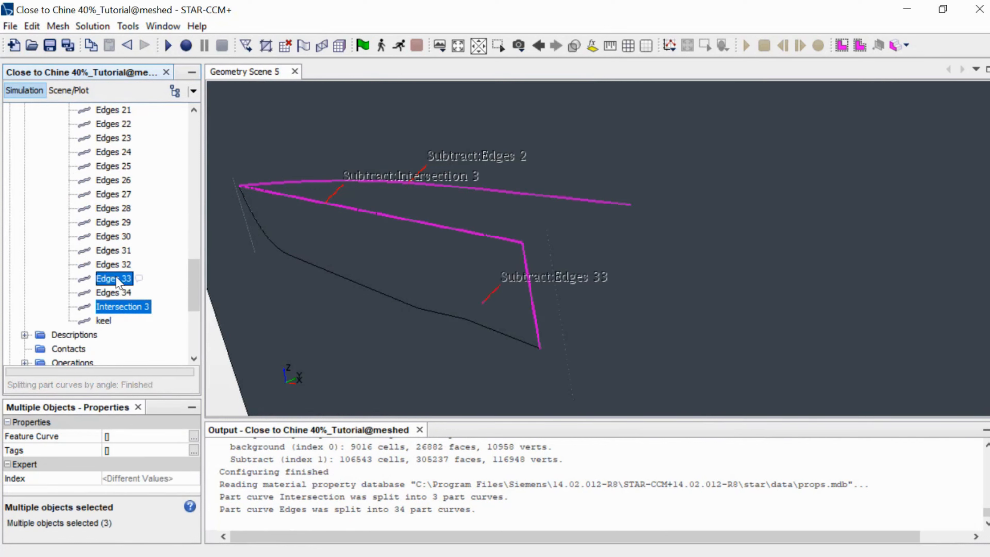
left_click(120, 265, "ctrl")
left_click(118, 263, "ctrl")
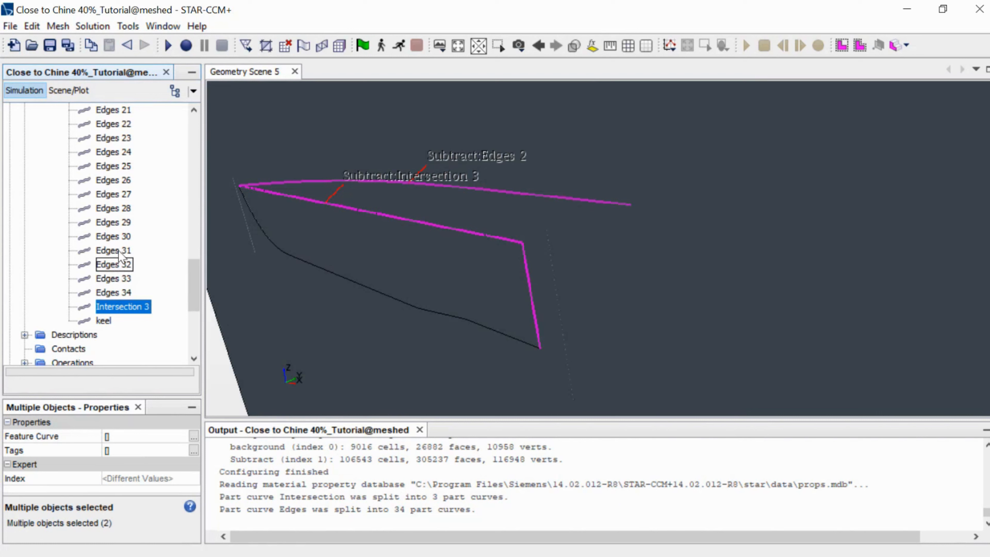
left_click(118, 251, "ctrl")
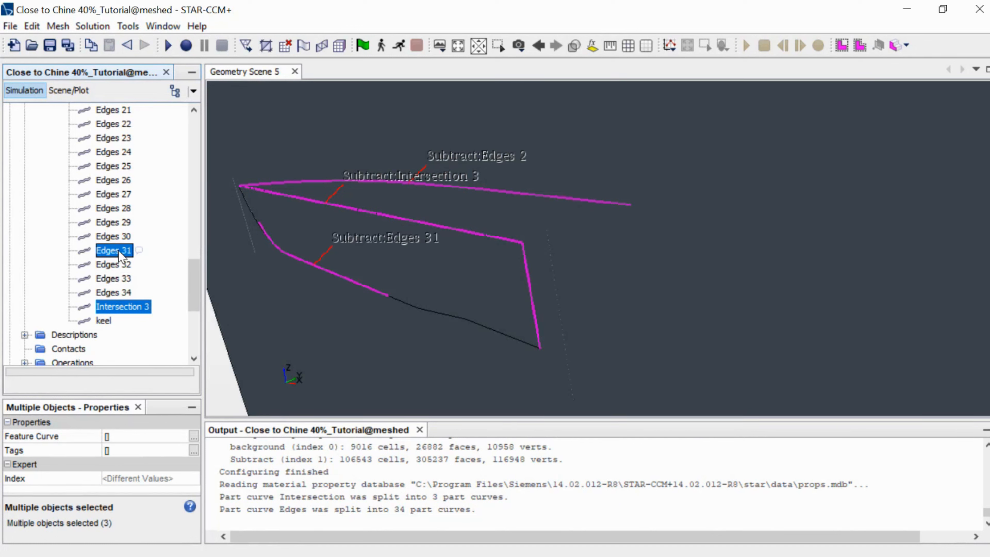
Check where the curves Edges 29, Edges 28 and Edges 27 lie on the hull, leaving them unselected
left_click(121, 226, "ctrl")
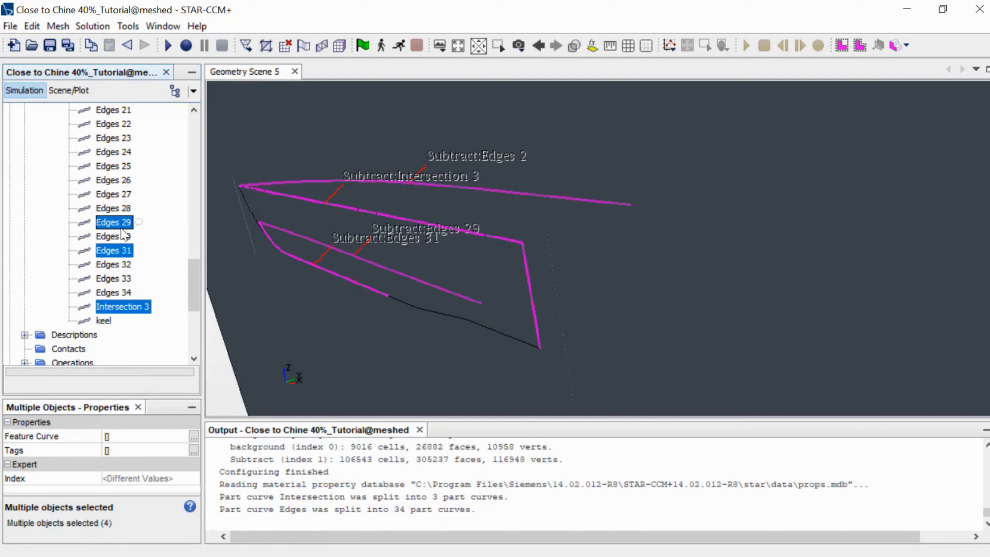
left_click(121, 224, "ctrl")
left_click(119, 211, "ctrl")
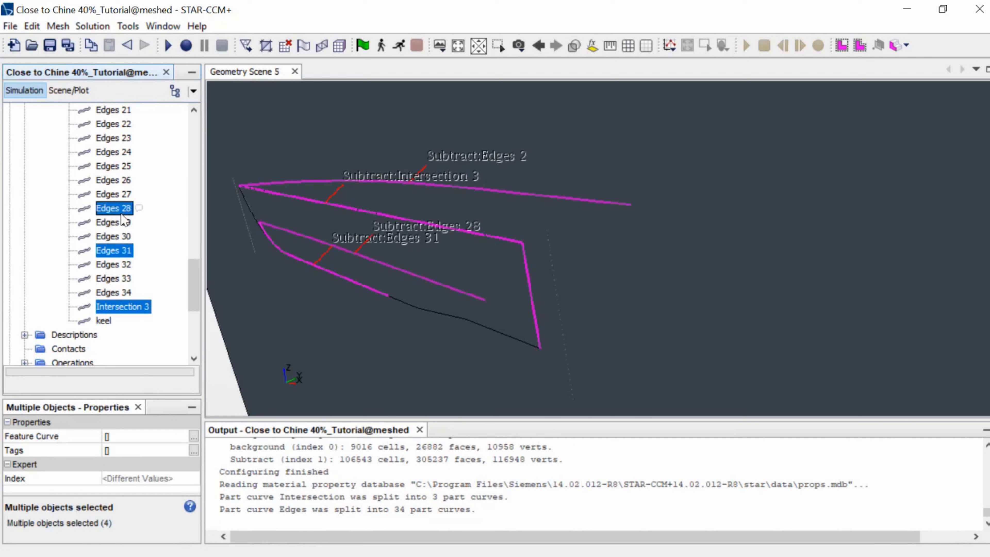
left_click(122, 209, "ctrl")
left_click(121, 195, "ctrl")
left_click(123, 194, "ctrl")
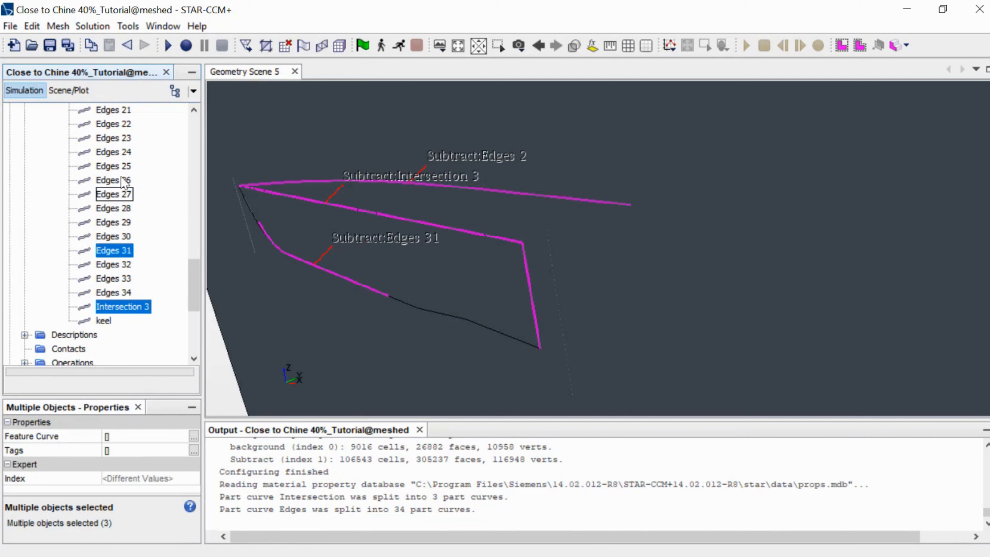
Add the curves Edges 26, Edges 25, Edges 24 and Edges 23 to the selection
left_click(123, 182, "ctrl")
left_click(124, 181, "ctrl")
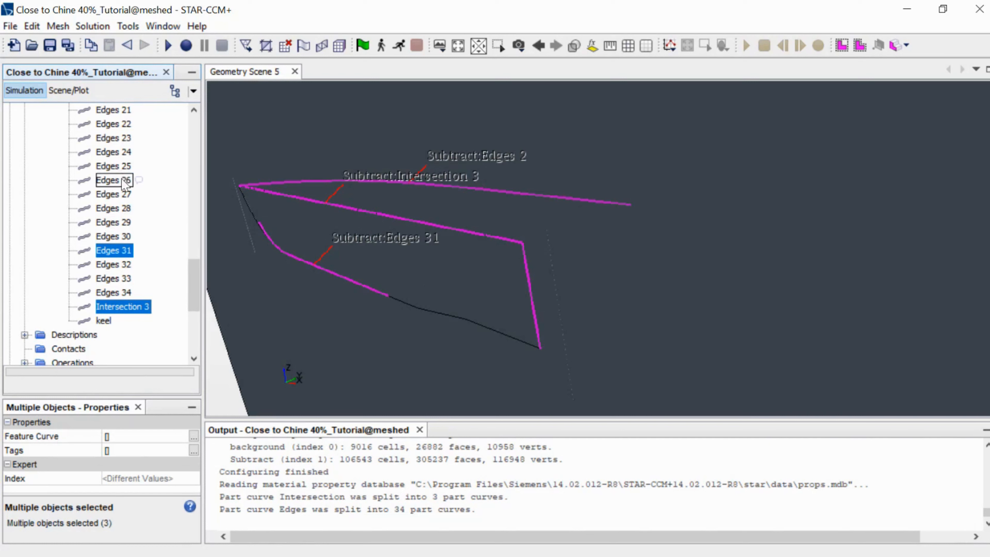
left_click(123, 181, "ctrl")
left_click(123, 168, "ctrl")
left_click(124, 153, "ctrl")
left_click(128, 140, "ctrl")
Extend the curve selection with Edges 22 through Edges 14 around the hull's stern
scroll(111, 154, "up", 3)
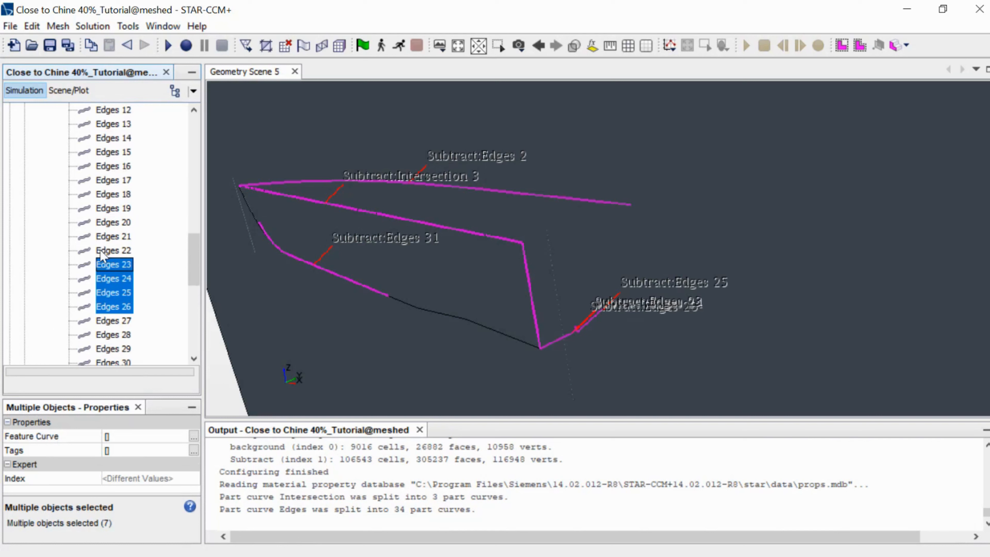
left_click(105, 252, "ctrl")
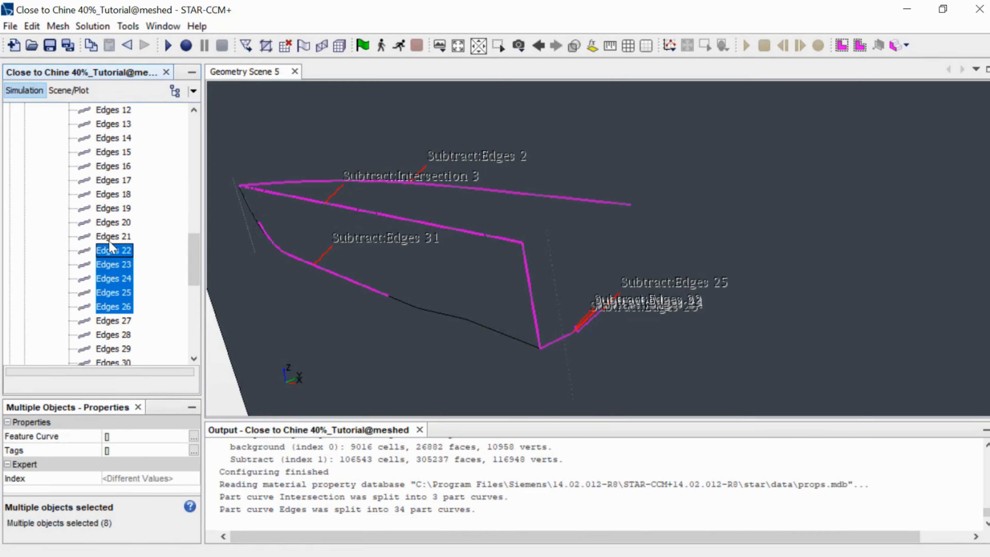
left_click(114, 236, "ctrl")
left_click(115, 222, "ctrl")
left_click(115, 208, "ctrl")
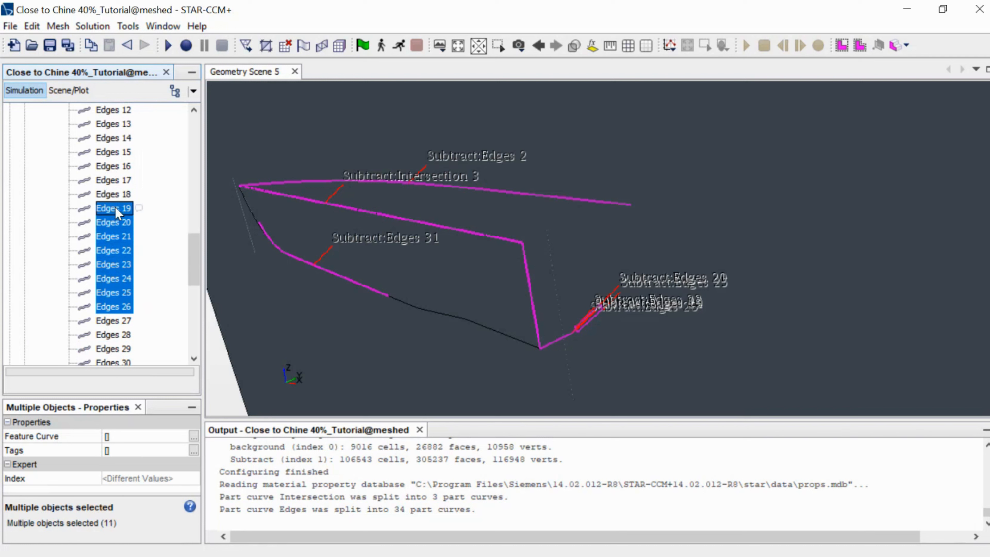
left_click(116, 195, "ctrl")
left_click(116, 181, "ctrl")
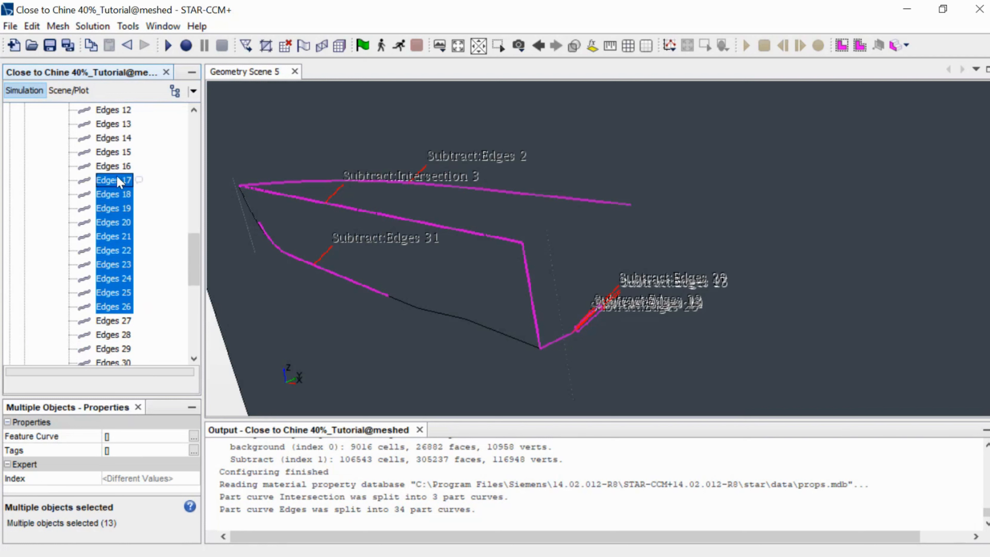
left_click(116, 151, "ctrl")
left_click(117, 138, "ctrl")
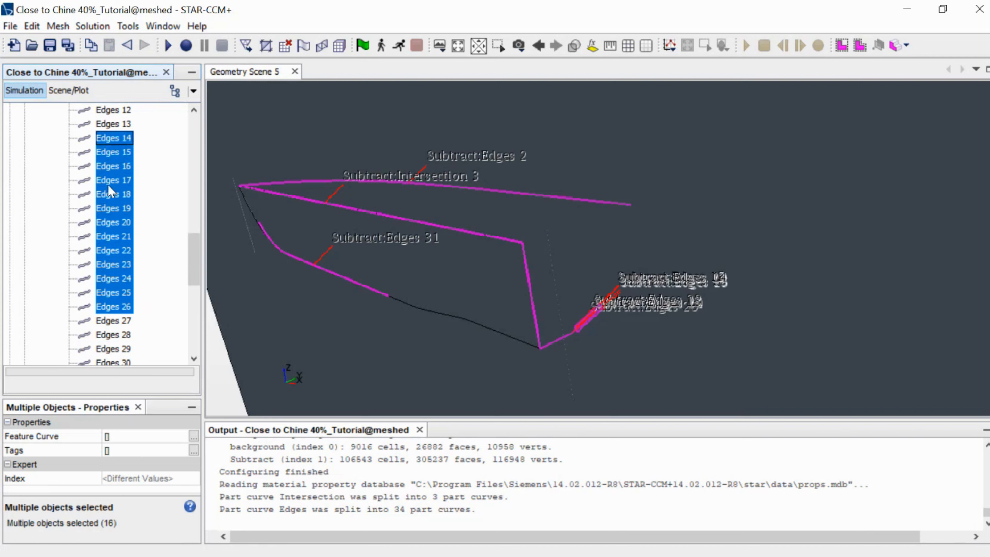
Add the curves Edges 13, Edges 12, Edges 11 and Edges 10 to the selection
scroll(107, 185, "up", 2)
left_click(111, 209, "ctrl")
left_click(111, 195, "ctrl")
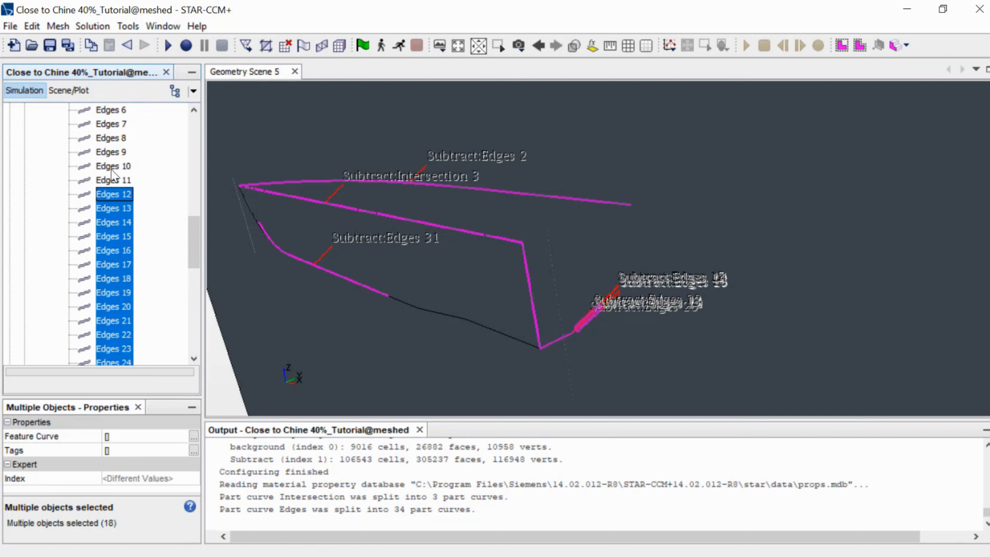
left_click(114, 179, "ctrl")
left_click(115, 167, "ctrl")
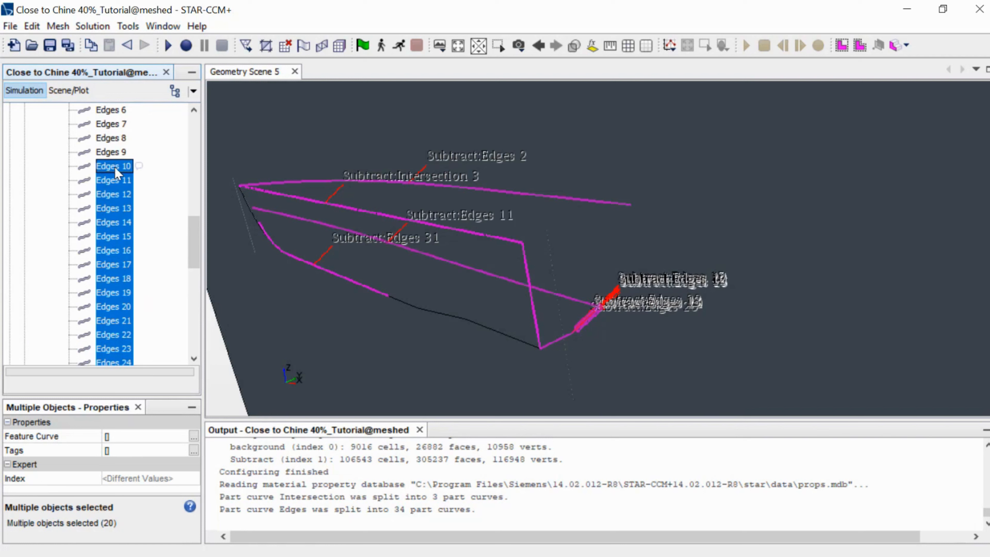
left_click(114, 167, "ctrl")
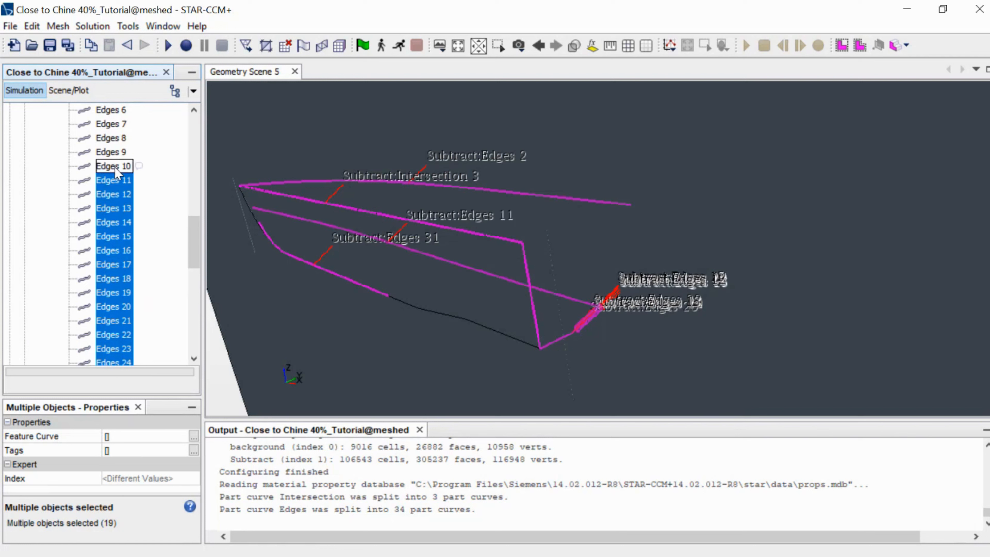
left_click(114, 167, "ctrl")
Check where the curves Edges 9, Edges 8, Edges 7 and Edges 6 lie on the hull, leaving them unselected
left_click(118, 153, "ctrl")
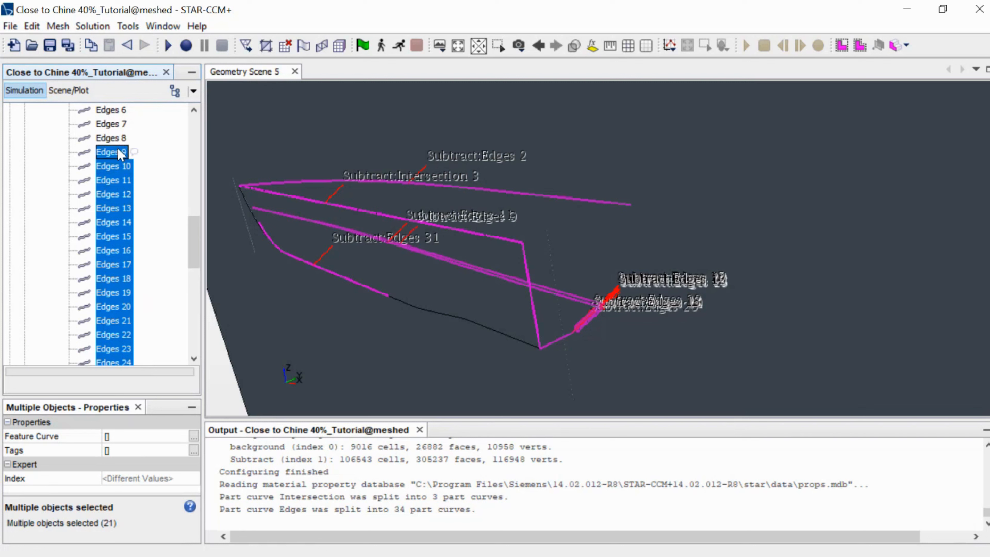
left_click(118, 138, "ctrl")
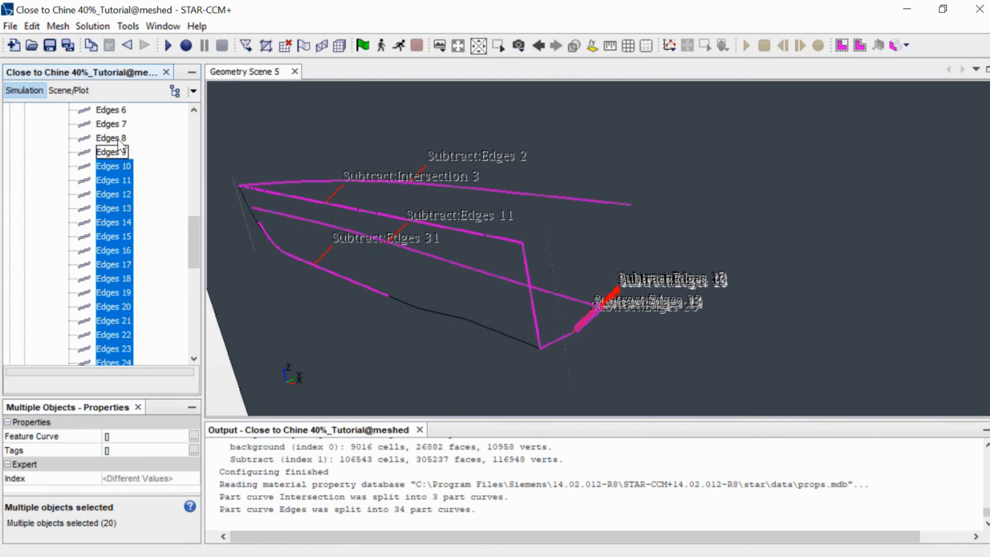
left_click(118, 139, "ctrl")
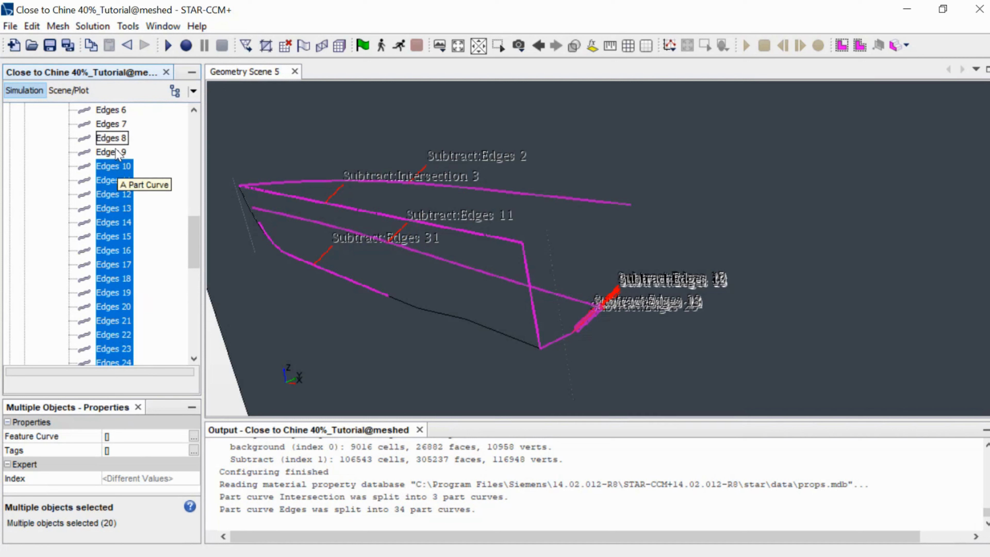
scroll(117, 162, "up", 3)
left_click(110, 251, "ctrl")
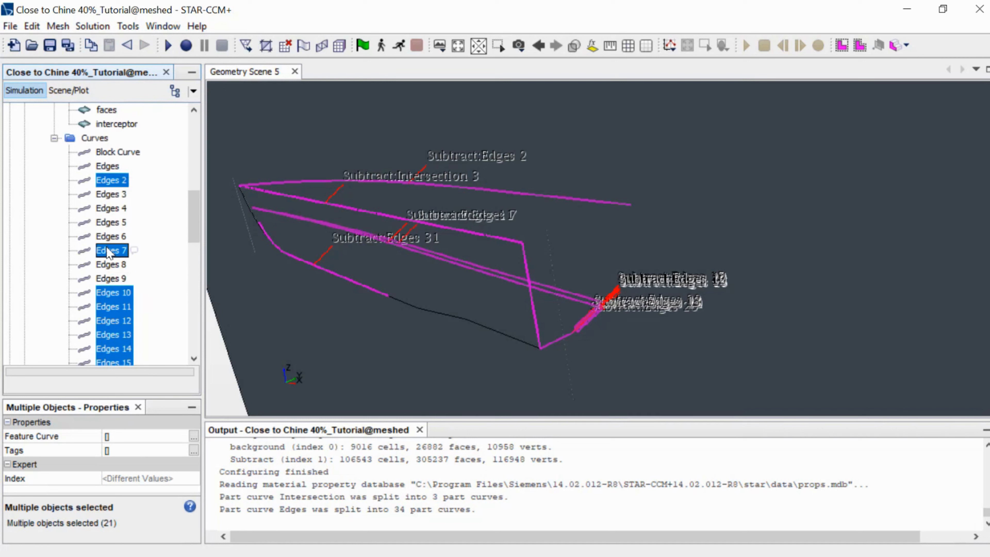
left_click(110, 251, "ctrl")
left_click(110, 237, "ctrl")
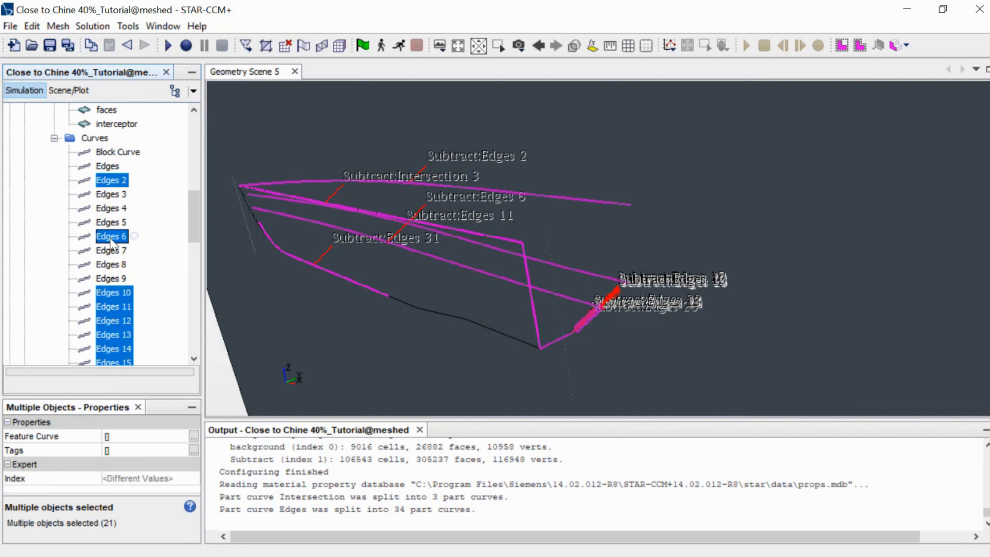
left_click(110, 239, "ctrl")
Add the curves Edges 4, Edges 3 and Edges 5 along the transom and hull side to the selection
left_click(115, 224, "ctrl")
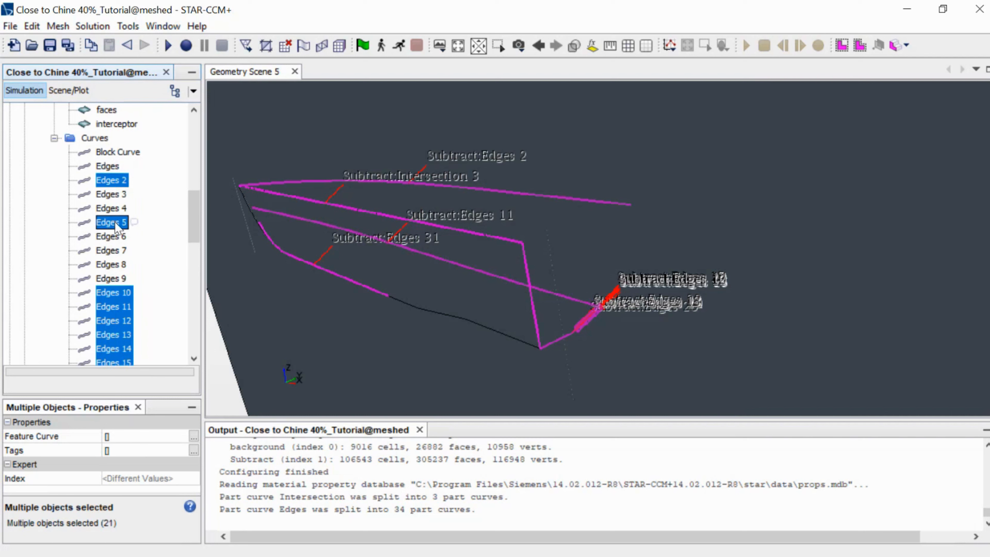
left_click(113, 223, "ctrl")
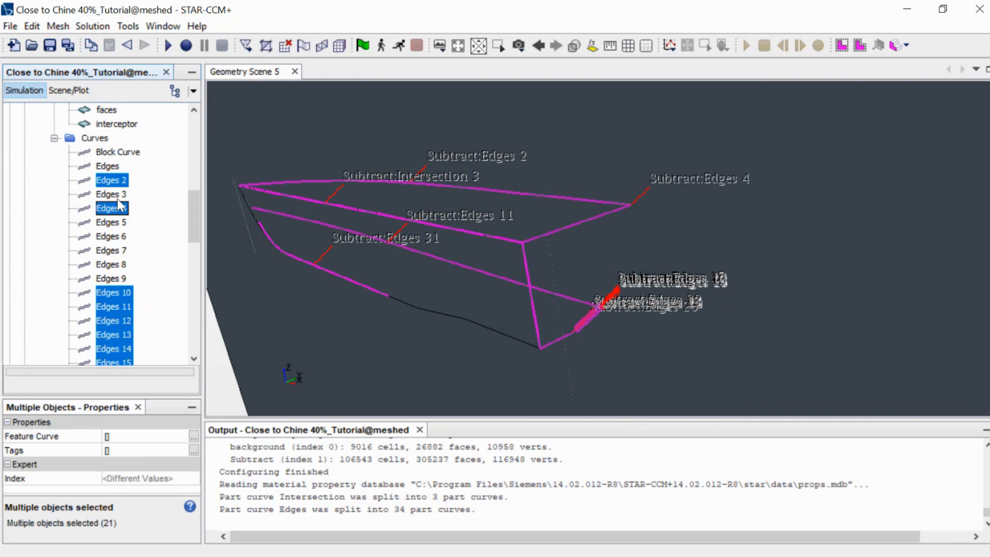
left_click(117, 197, "ctrl")
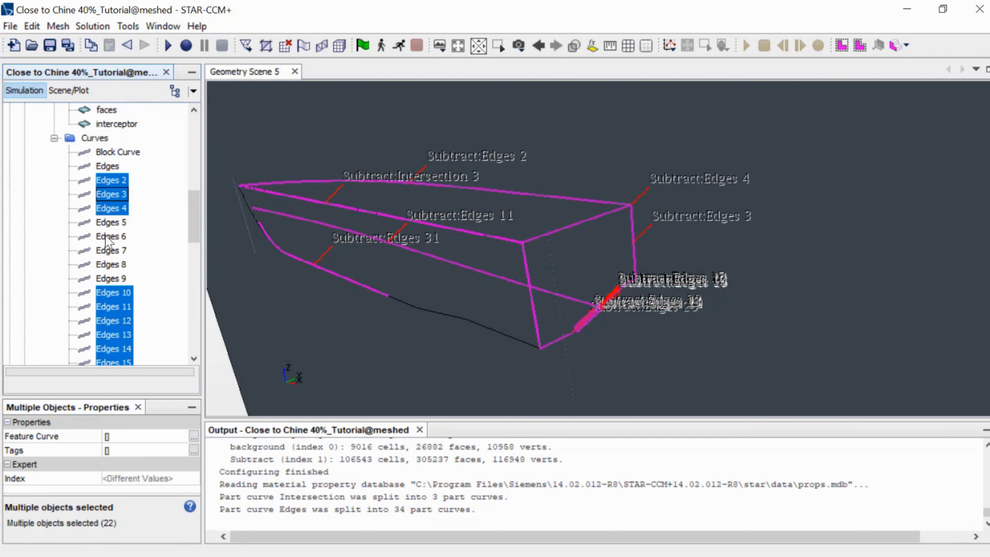
left_click(109, 227, "ctrl")
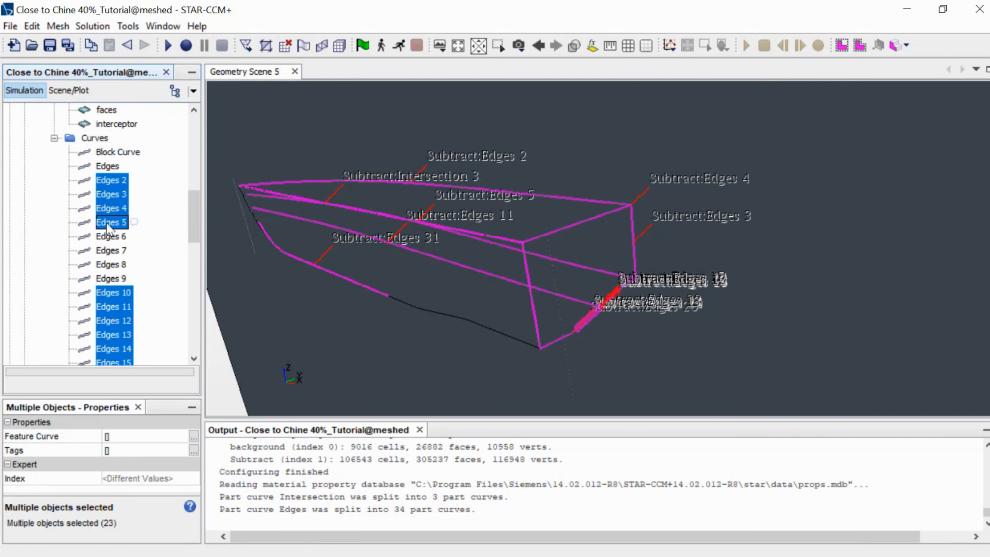
Recheck the curves Edges 6 through Edges 9 against the selected hull lines, keeping them out of the selection
left_click(108, 237, "ctrl")
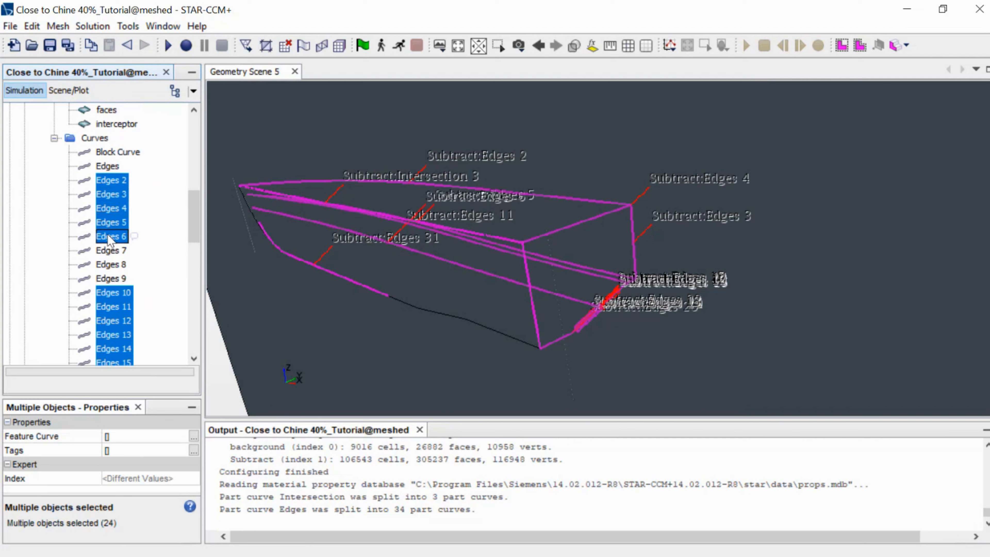
left_click(109, 237, "ctrl")
left_click(112, 251, "ctrl")
left_click(112, 253, "ctrl")
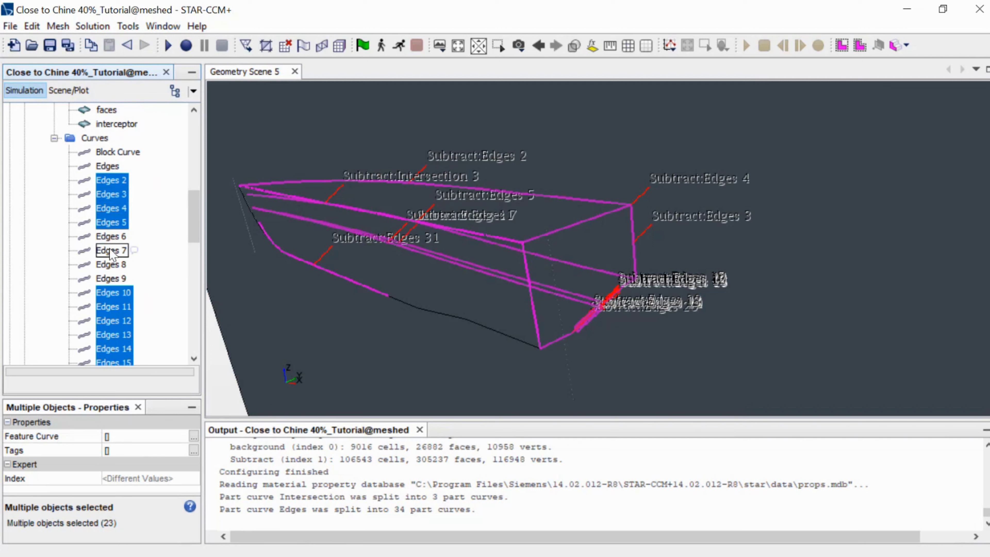
left_click(113, 266, "ctrl")
left_click(112, 267, "ctrl")
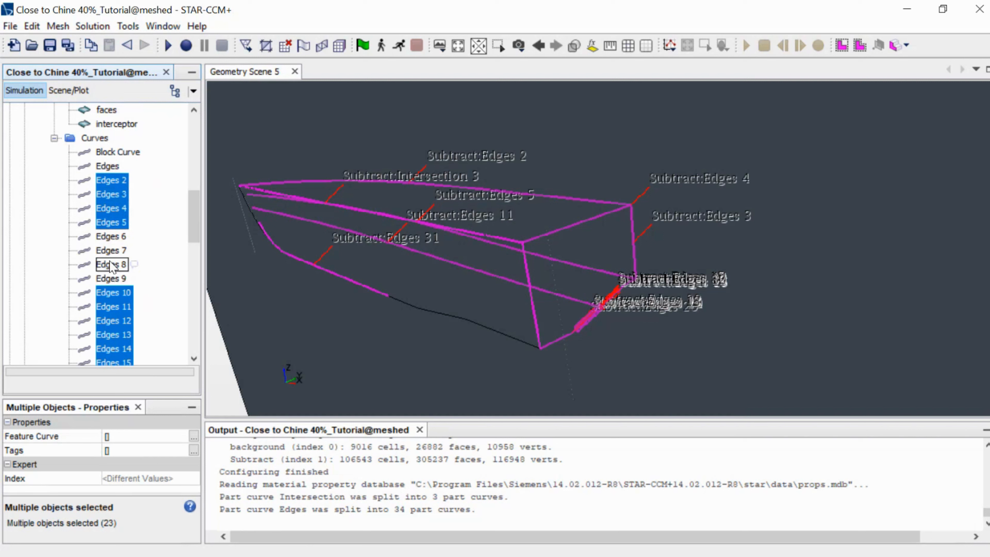
left_click(112, 279, "ctrl")
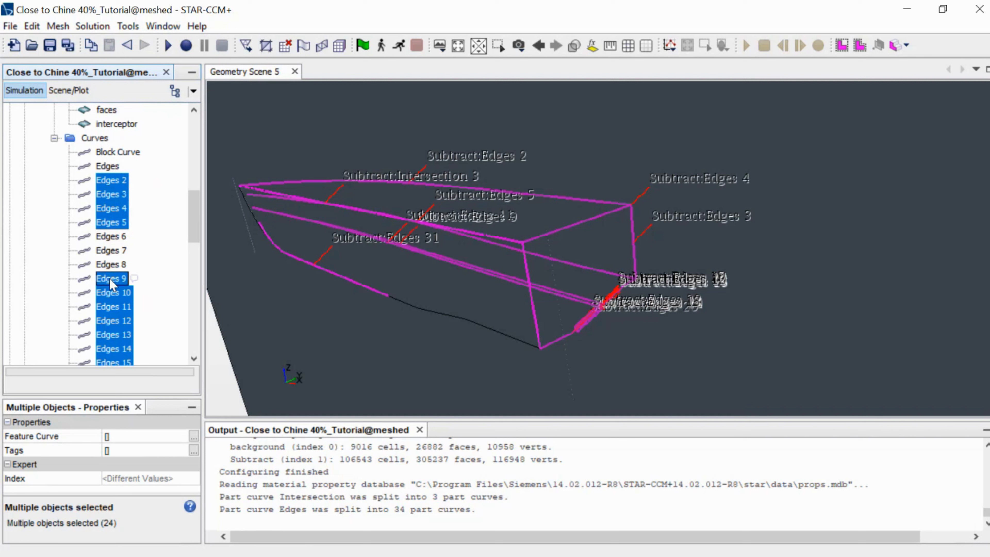
left_click(111, 280, "ctrl")
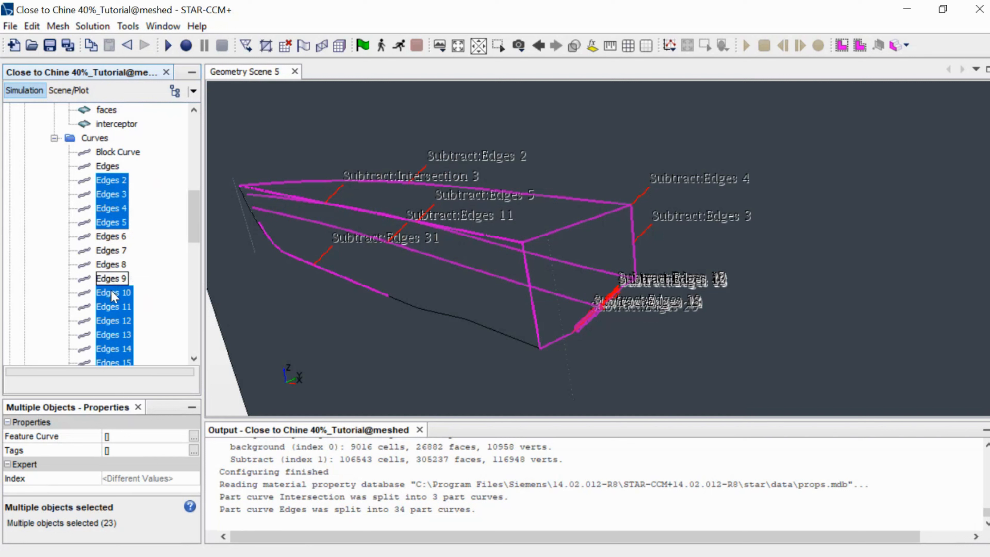
Recheck the curves Edges 10, Edges 11 and Edges 12 on the hull, removing only Edges 11 from the selection
left_click(112, 293, "ctrl")
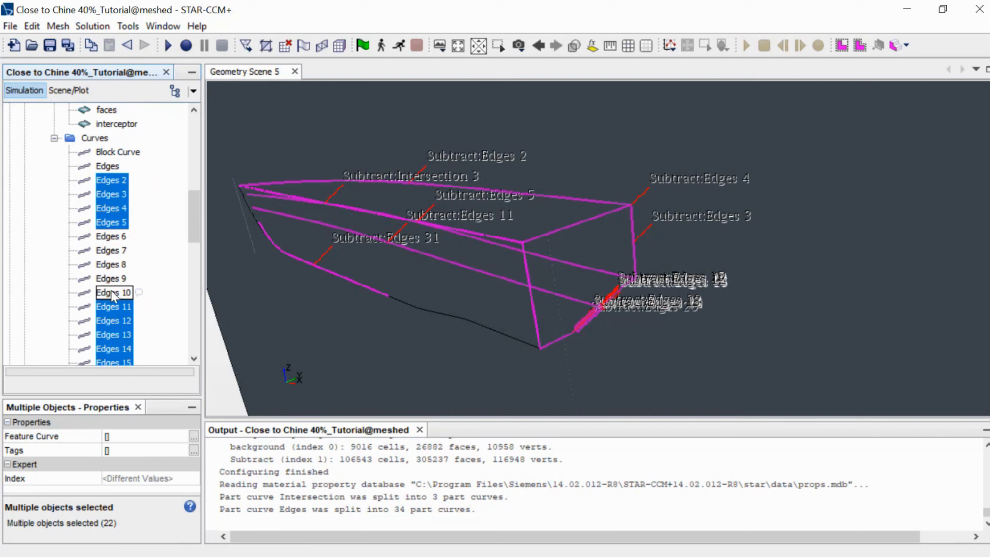
left_click(113, 307, "ctrl")
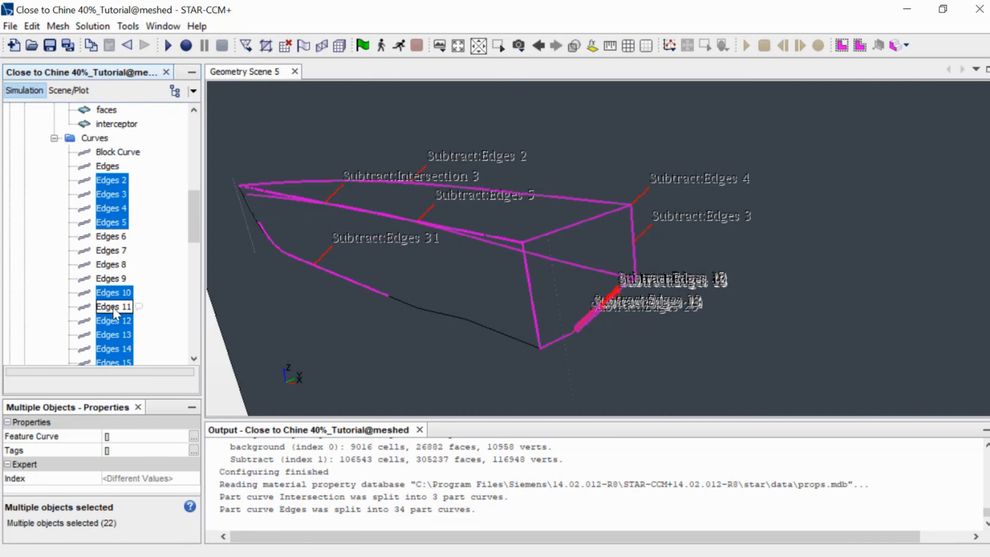
scroll(111, 297, "down", 2)
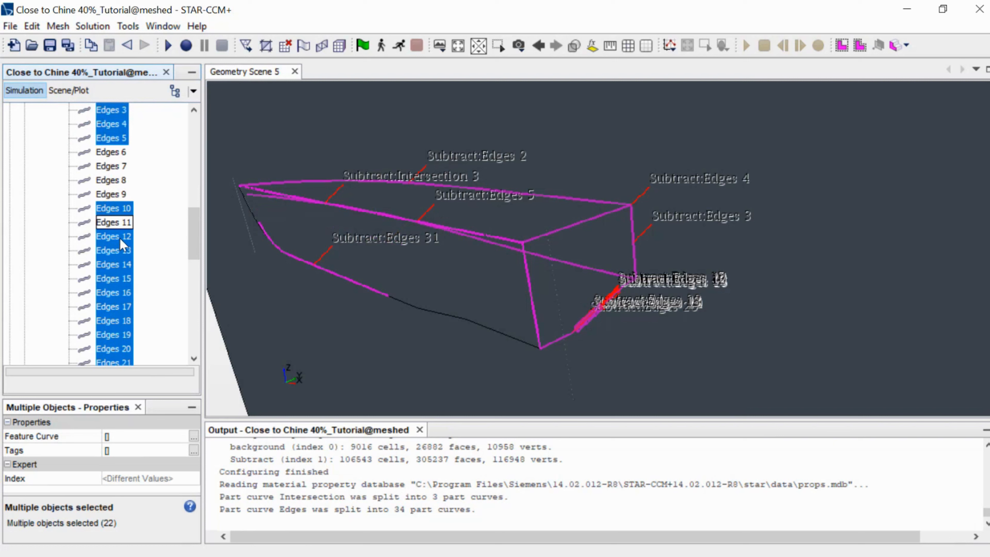
left_click(121, 243, "ctrl")
left_click(121, 242, "ctrl")
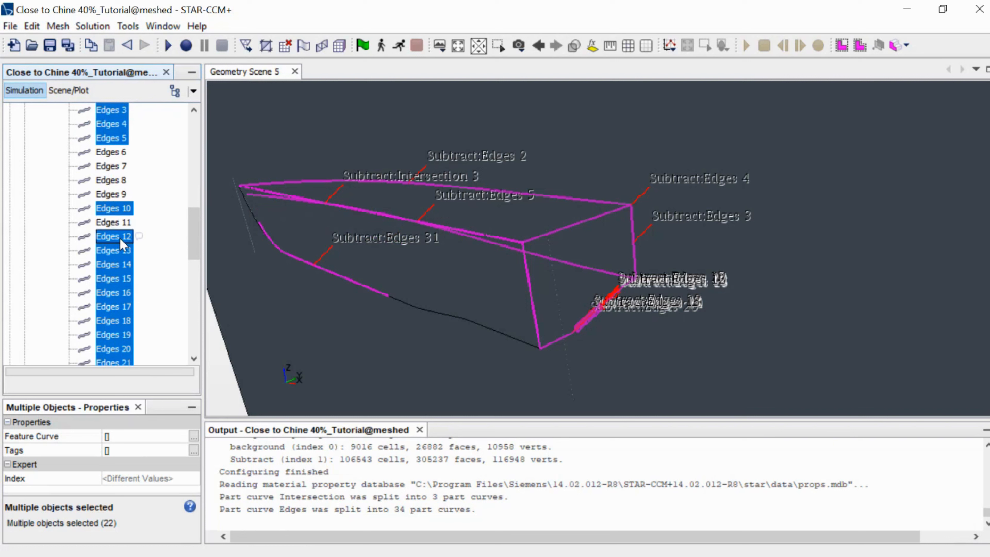
left_click(121, 242, "ctrl")
left_click(121, 242, "ctrl")
scroll(120, 252, "down", 3)
scroll(118, 262, "down", 2)
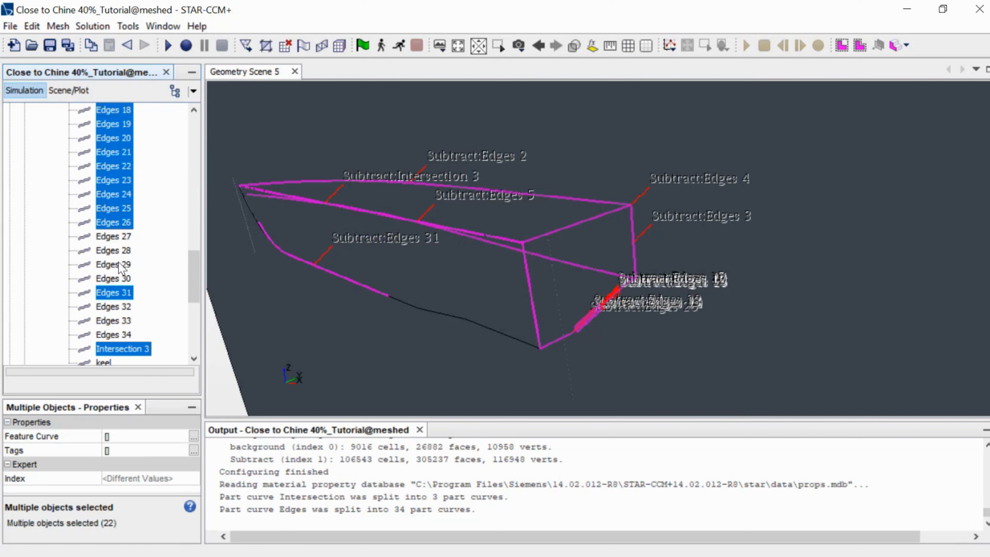
Check where Edges 27 through Edges 30 lie on the hull, leaving them unselected, and remove Edges 31 from the selection
left_click(117, 237, "ctrl")
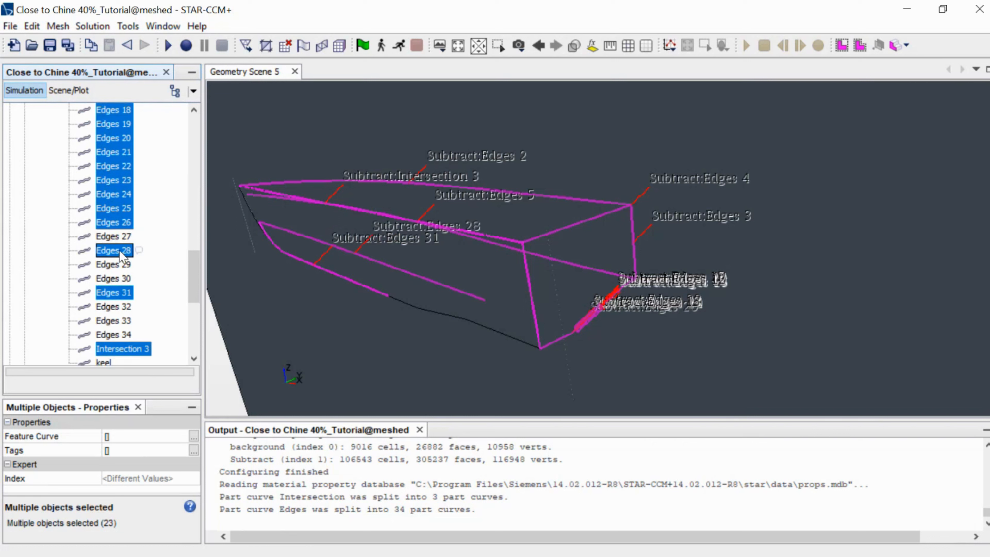
left_click(119, 250, "ctrl")
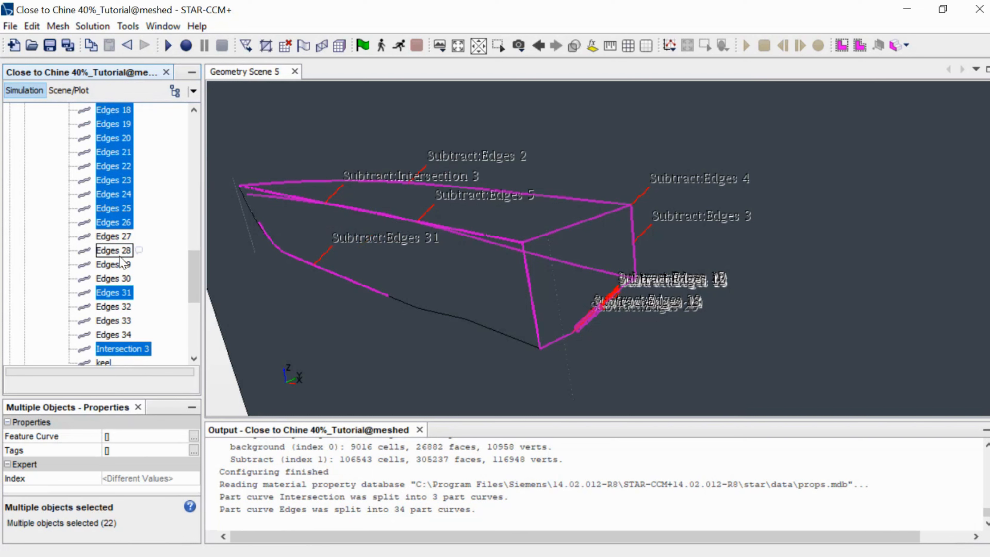
left_click(120, 265, "ctrl")
left_click(120, 264, "ctrl")
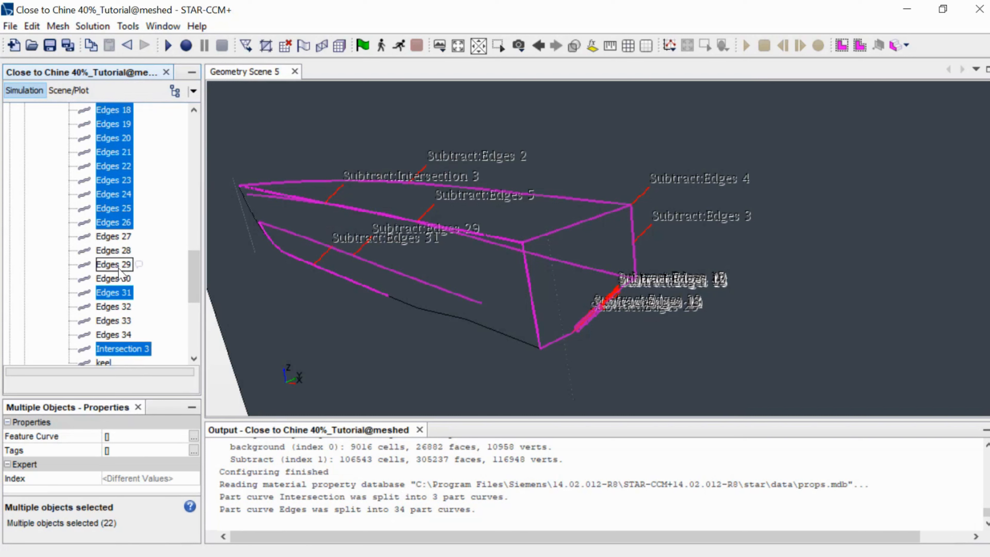
left_click(120, 277, "ctrl")
left_click(120, 277, "ctrl")
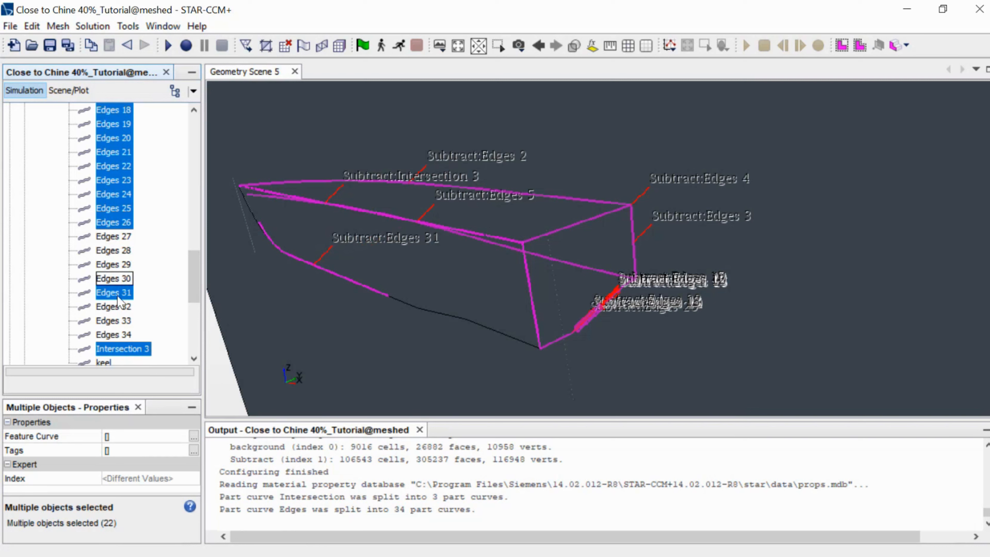
left_click(121, 292, "ctrl")
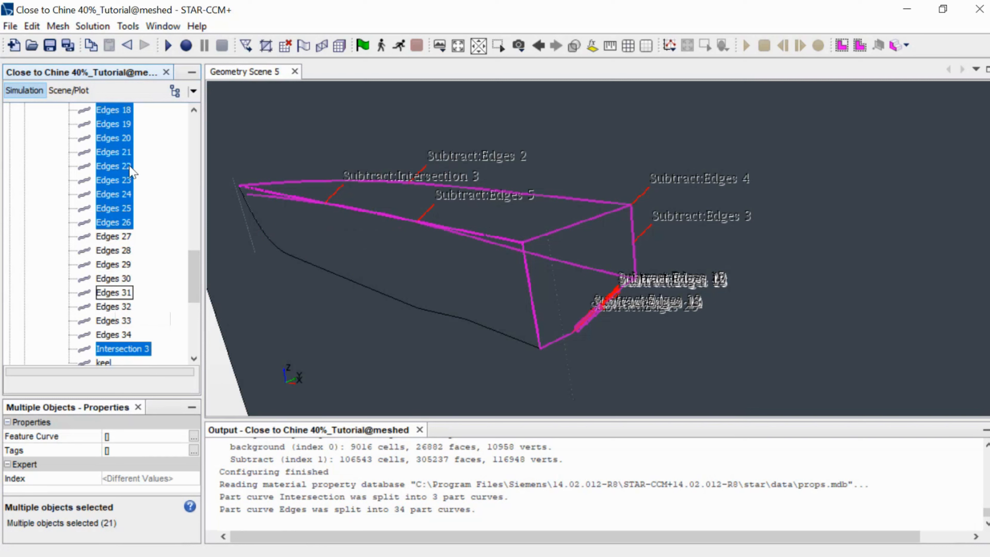
Combine the selected curves of the Subtract part into one curve and rename it faces
right_click(116, 170)
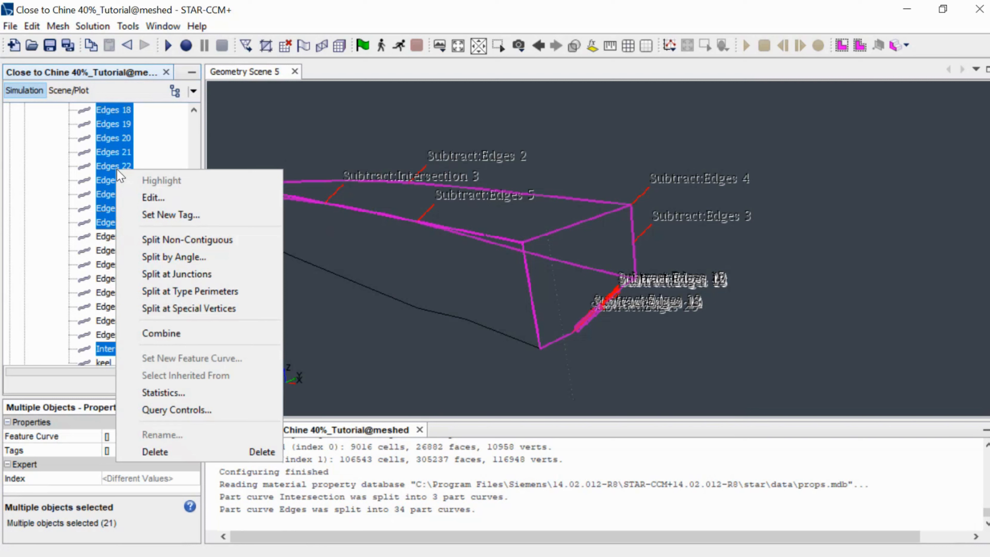
left_click(171, 332)
right_click(117, 114)
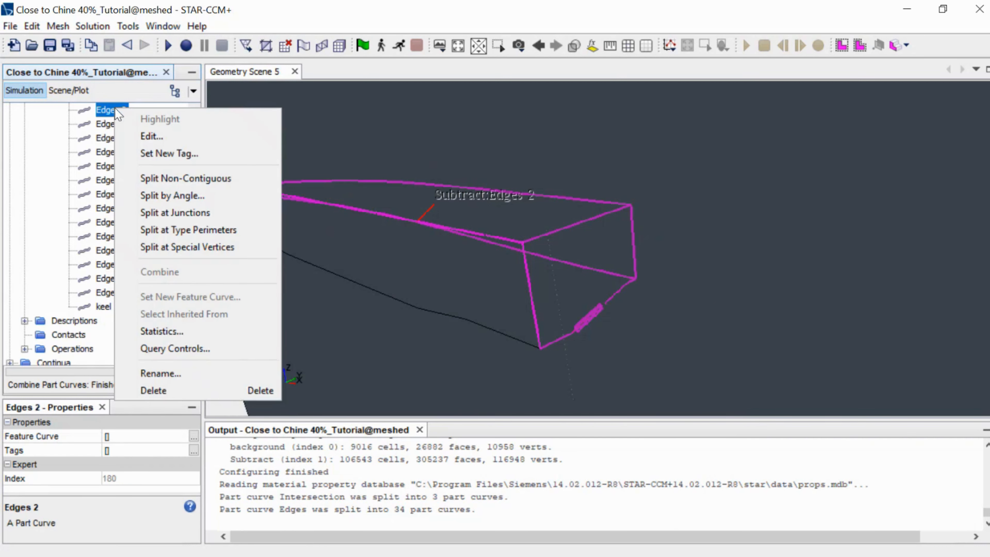
left_click(181, 366)
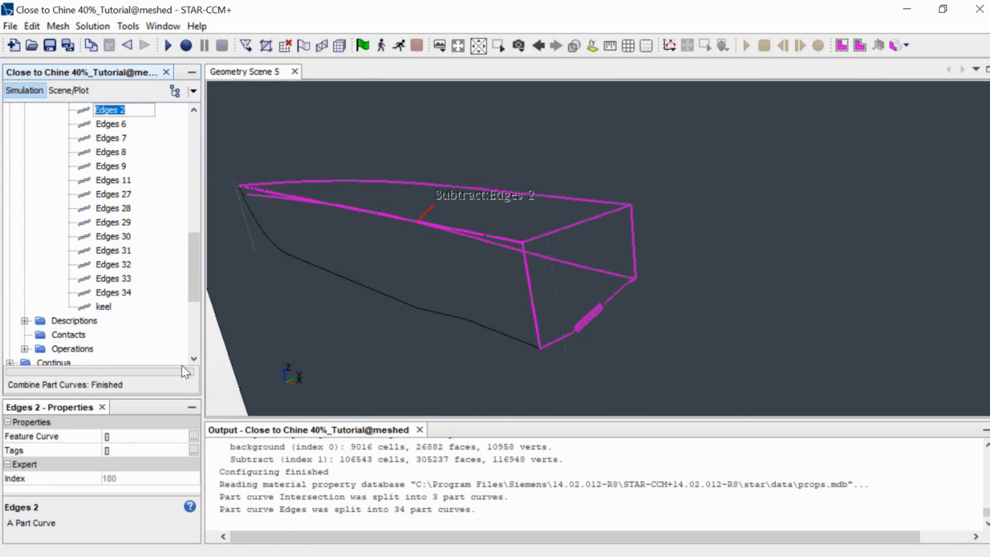
type("faces")
key("Return")
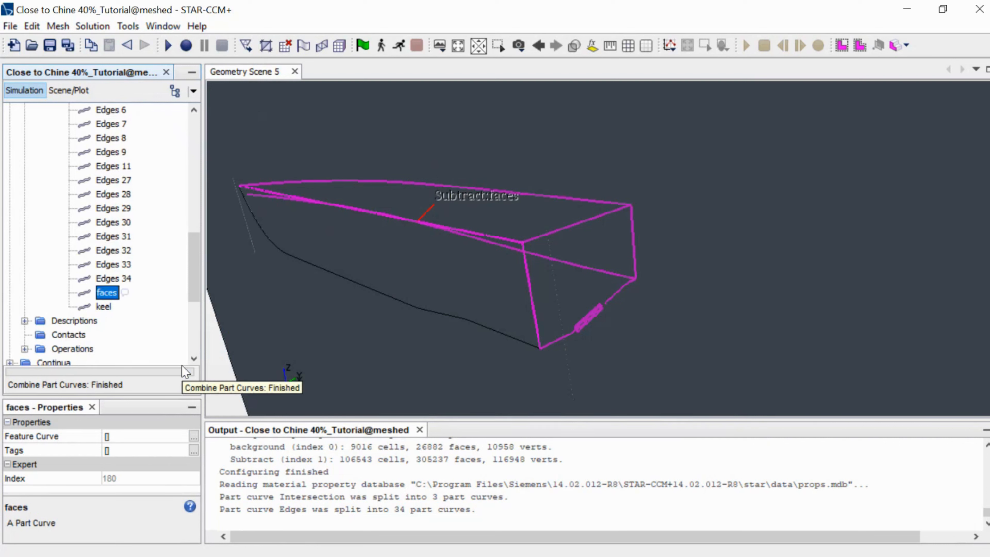
Combine the remaining Subtract curves, from Edges through Edges 34, into a single curve
scroll(136, 292, "up", 2)
left_click(102, 181)
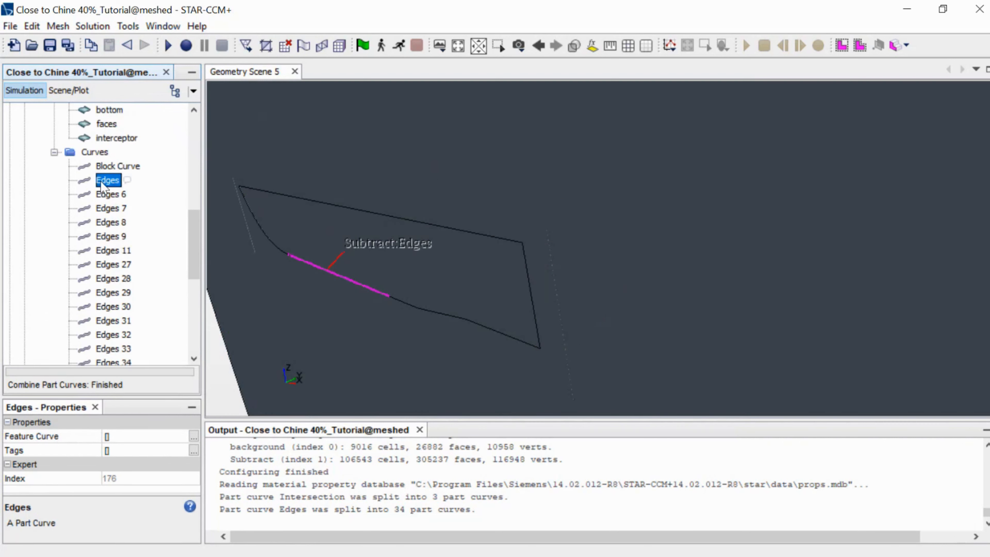
scroll(111, 273, "down", 2)
left_click(114, 278, "shift")
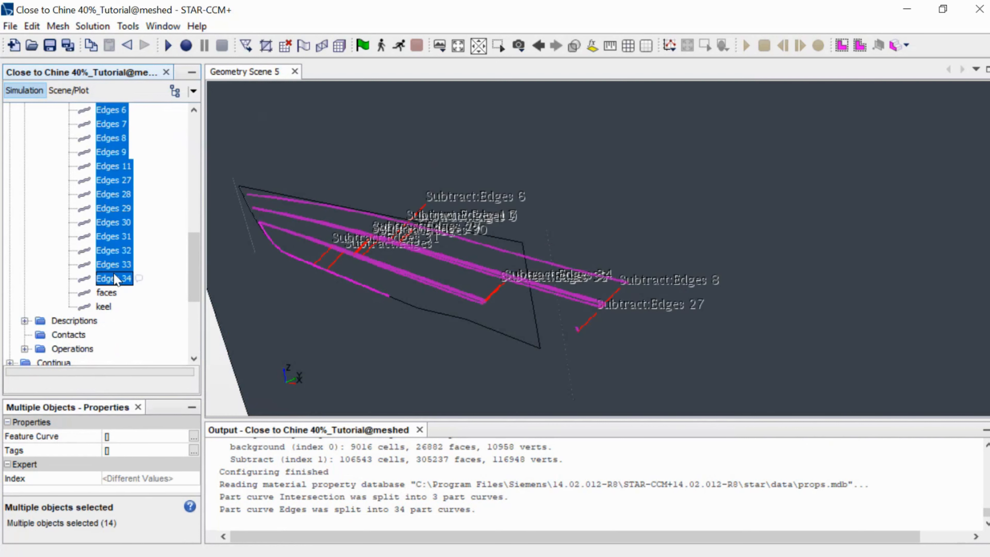
right_click(121, 240)
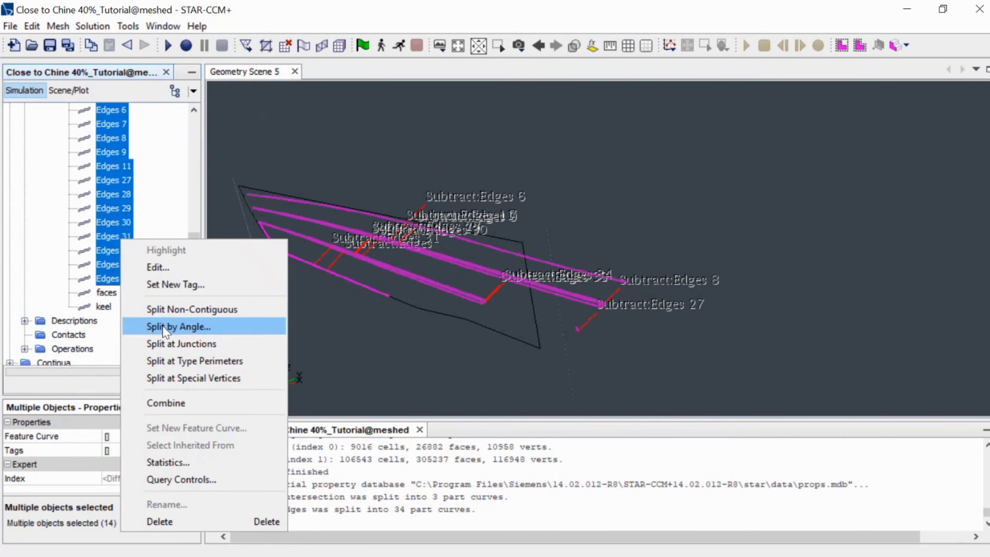
left_click(170, 404)
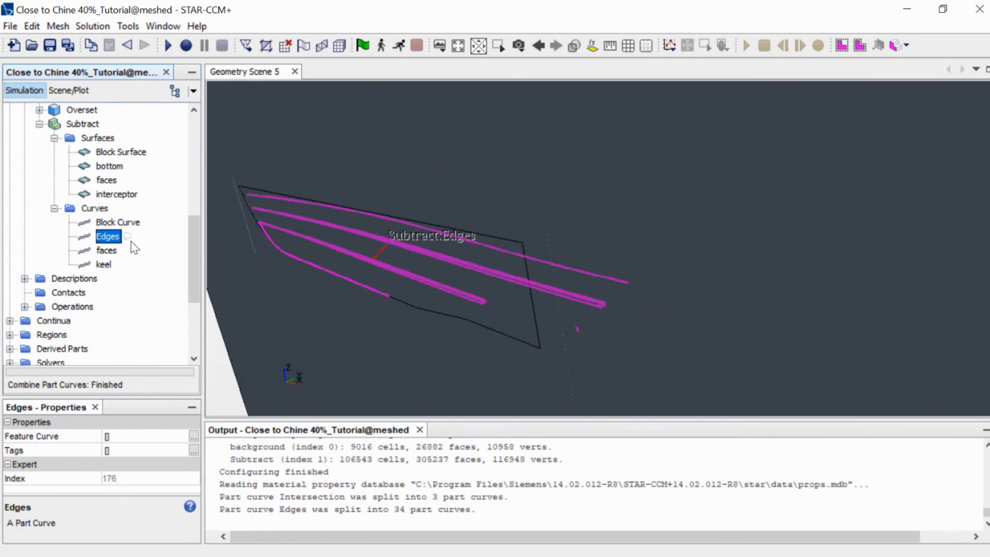
Rename the combined Edges curve of the Subtract part to edges
right_click(113, 239)
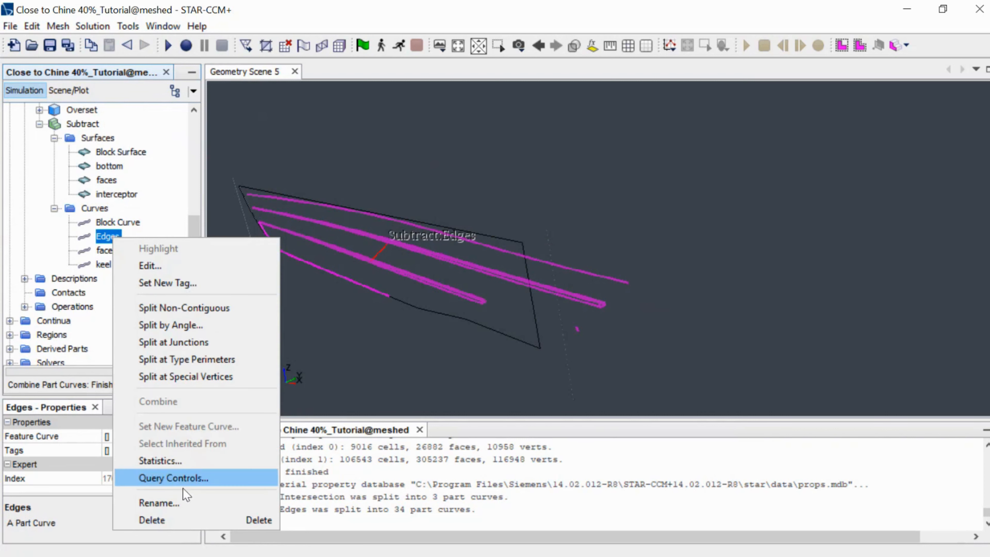
left_click(154, 507)
left_click(100, 237)
key("Return")
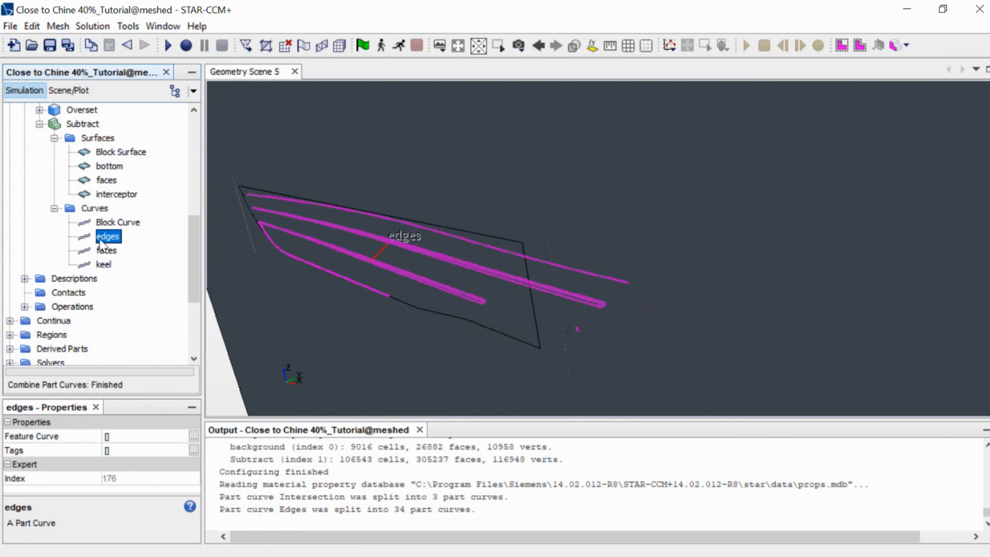
scroll(76, 240, "up", 4)
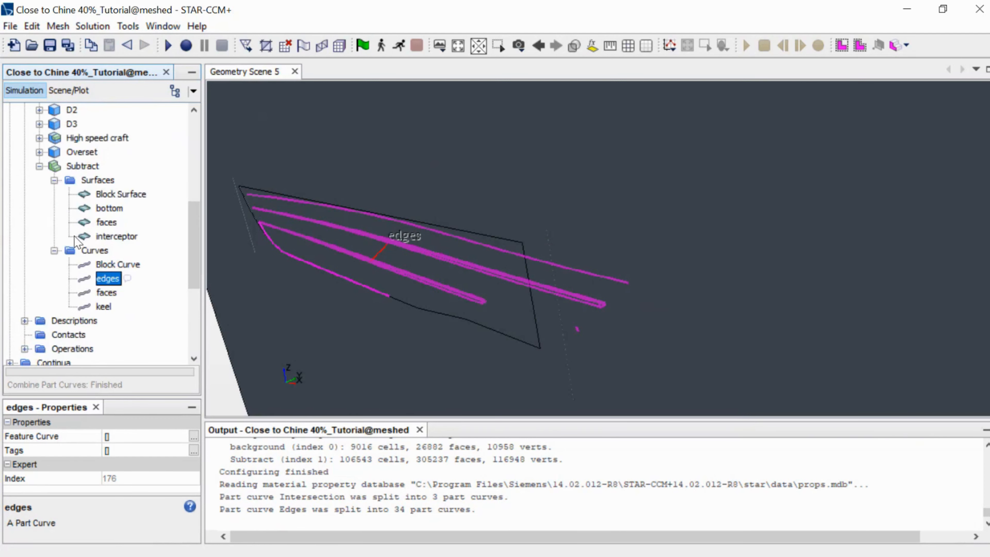
scroll(75, 236, "up", 3)
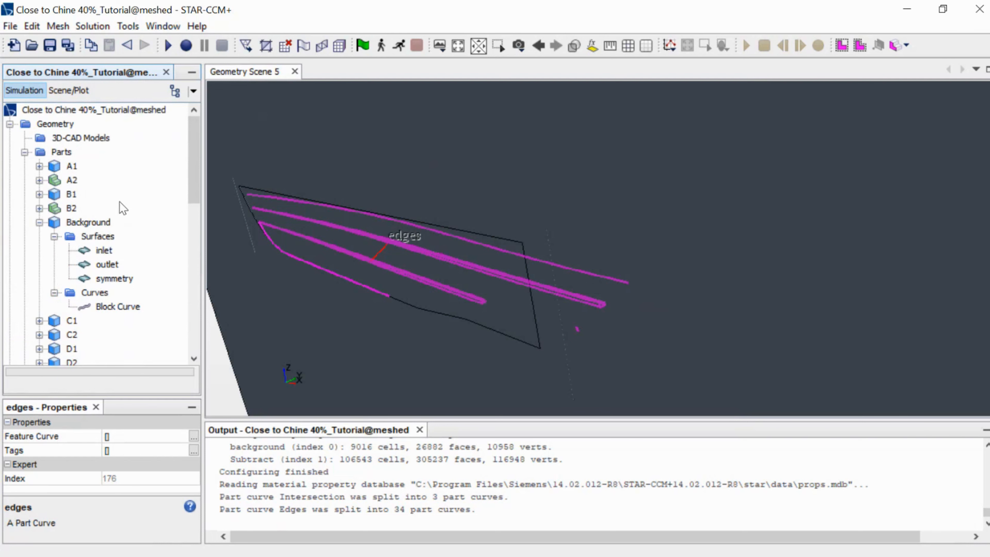
scroll(119, 207, "down", 6)
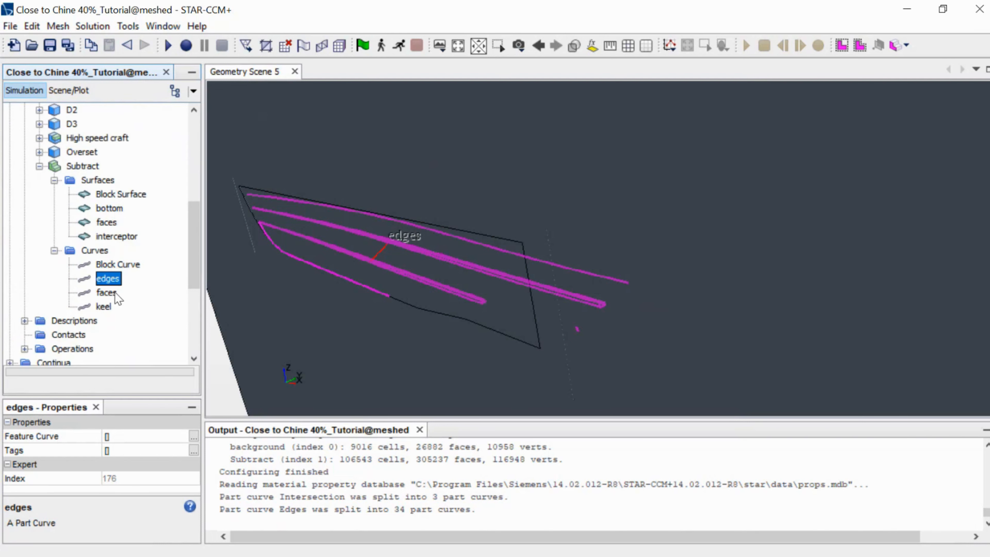
scroll(115, 293, "down", 2)
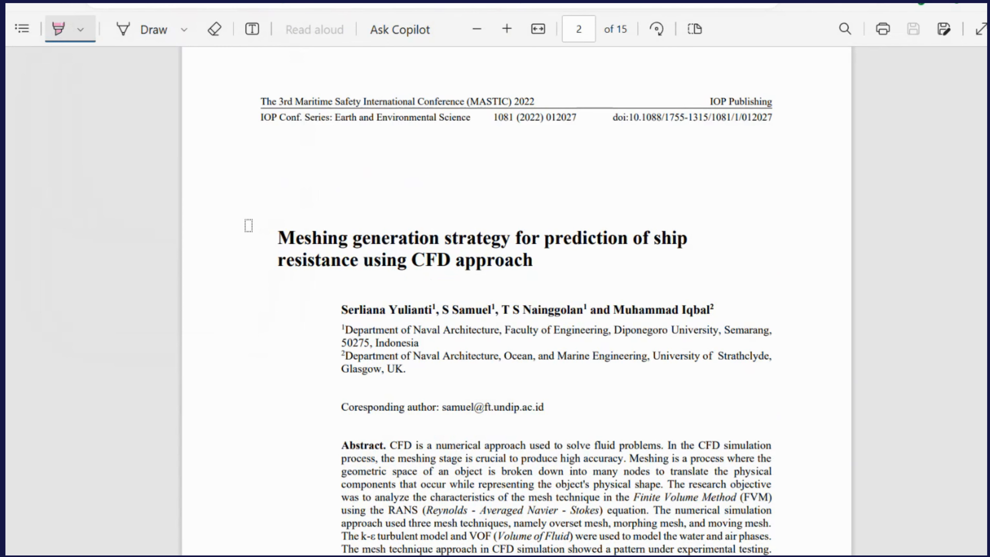
Switch to the PDF paper and highlight its title, "Meshing generation strategy for prediction of ship resistance using CFD approach"
mouse_move(269, 234)
left_mouse_down()
mouse_move(539, 273)
mouse_move(571, 263)
left_mouse_up()
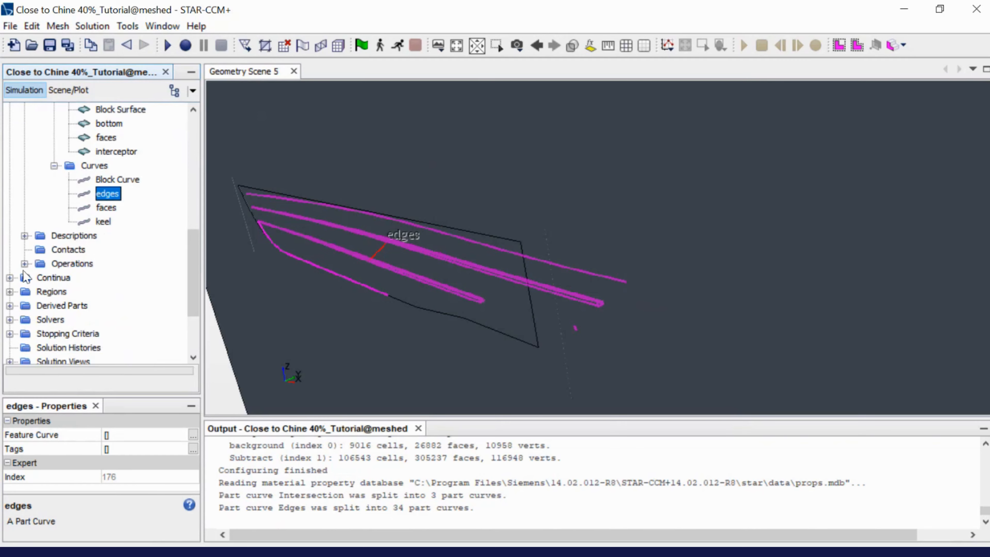
Edit the background mesh operation and set its Input Parts to the Background part
left_click(24, 264)
left_click(81, 276)
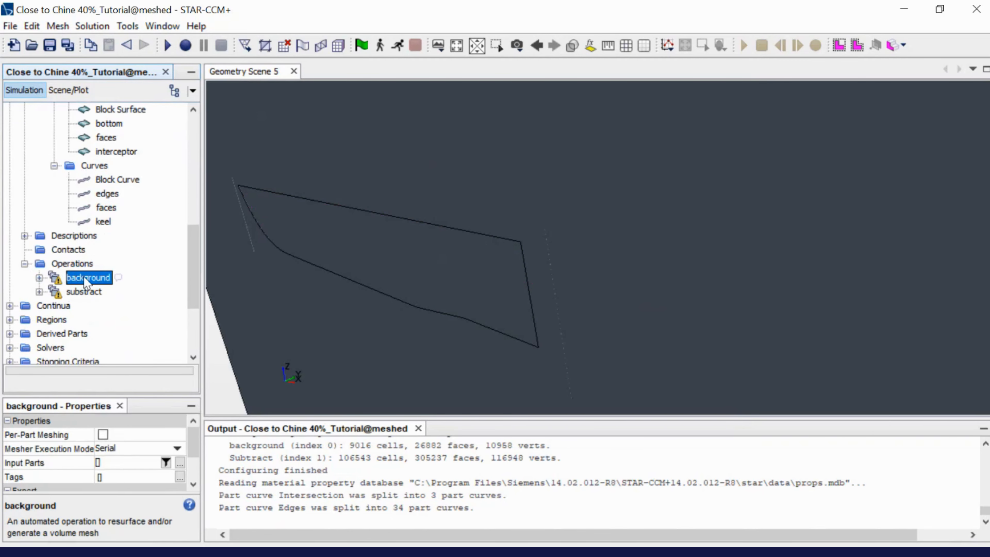
right_click(84, 277)
left_click(124, 377)
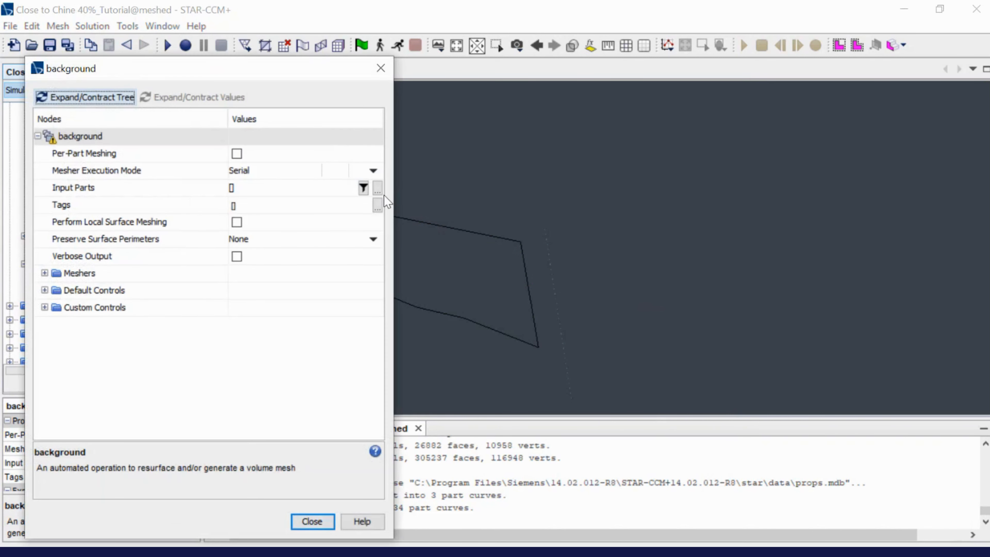
left_click(377, 189)
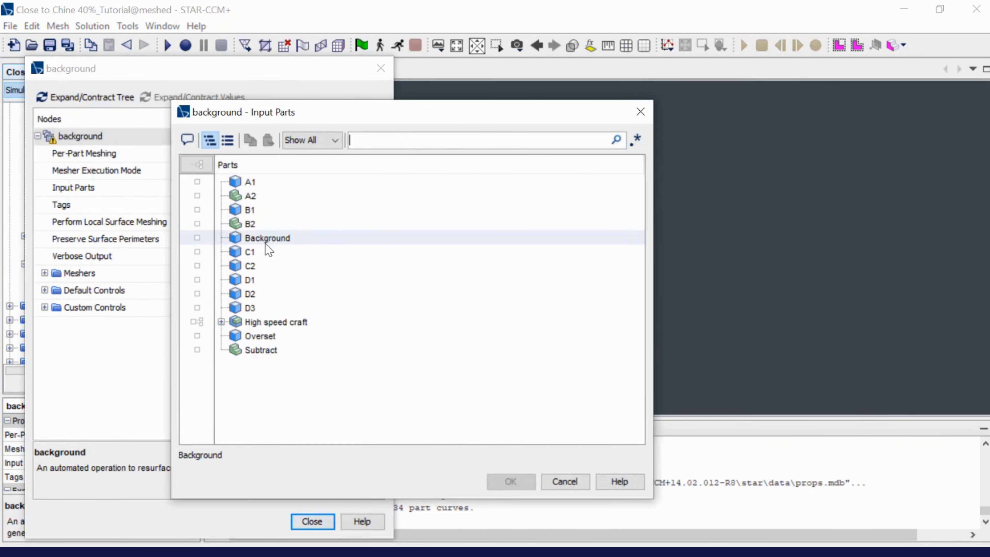
left_click(275, 244)
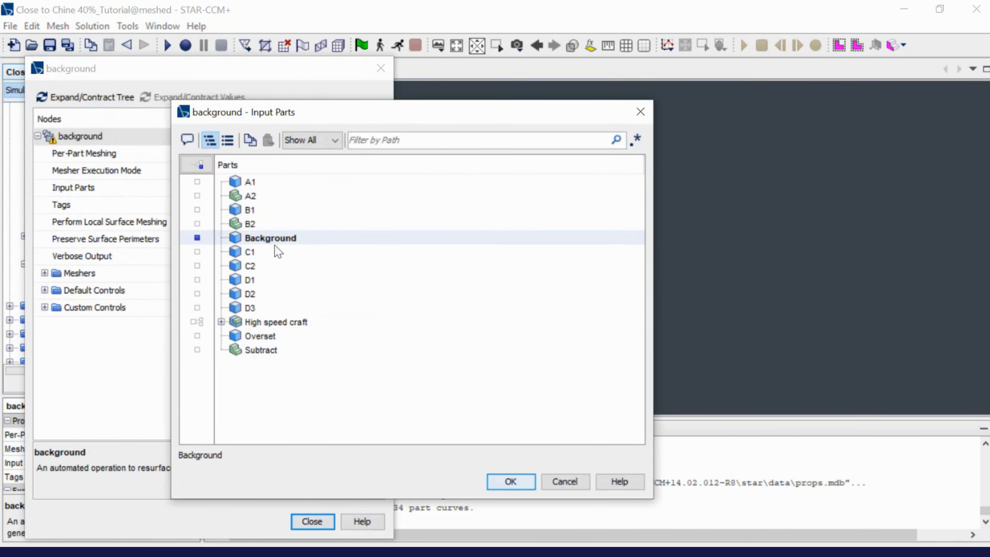
left_click(509, 484)
Examine the settings of the Surface Remesher, Automatic Surface Repair, Trimmed Cell Mesher and Prism Layer Mesher in the background operation
double_click(108, 274)
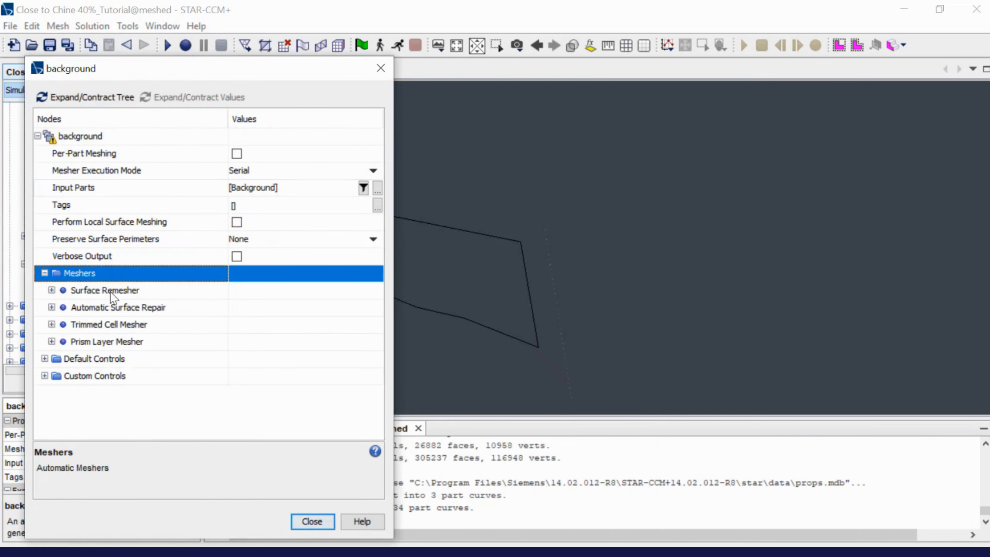
double_click(111, 291)
scroll(117, 329, "down", 1)
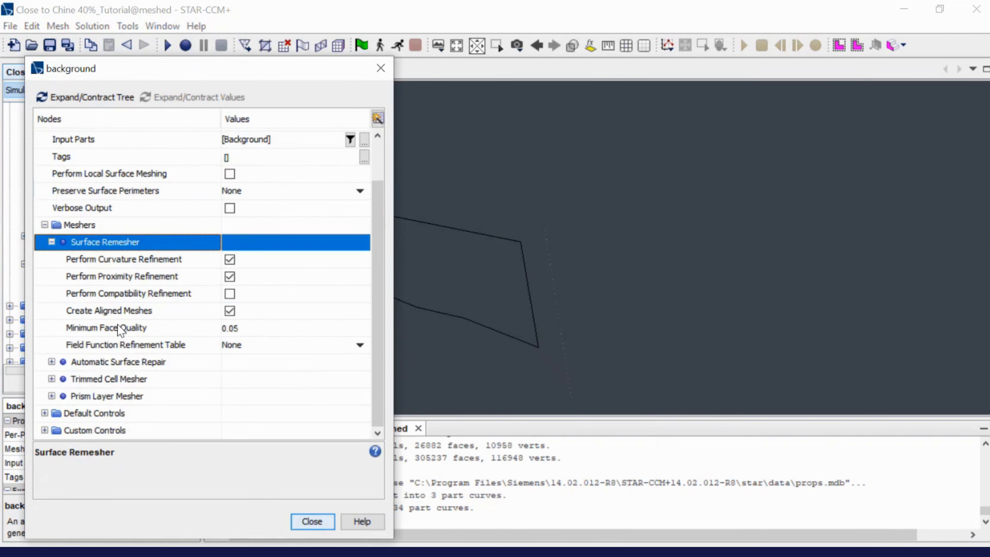
double_click(113, 363)
scroll(111, 376, "down", 1)
double_click(111, 378)
scroll(110, 376, "down", 2)
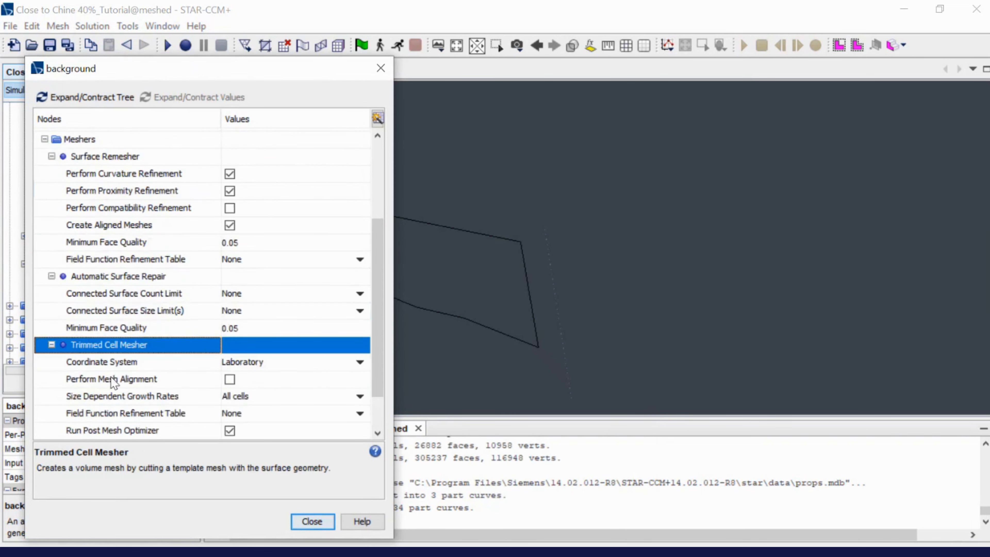
scroll(111, 376, "down", 1)
double_click(111, 396)
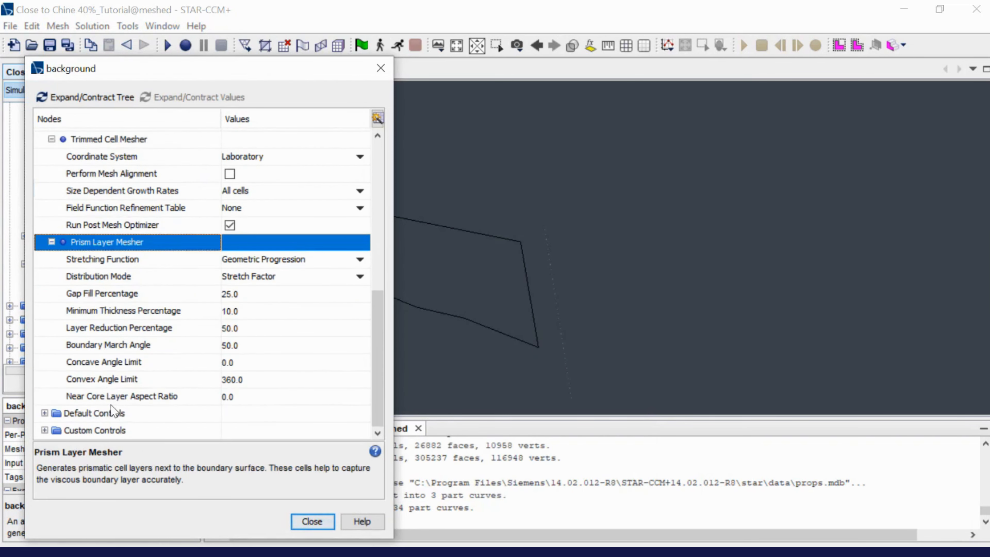
Examine the default controls of the background operation, including Base Size, CAD Projection and Post Mesh Optimization
double_click(113, 413)
scroll(119, 368, "down", 1)
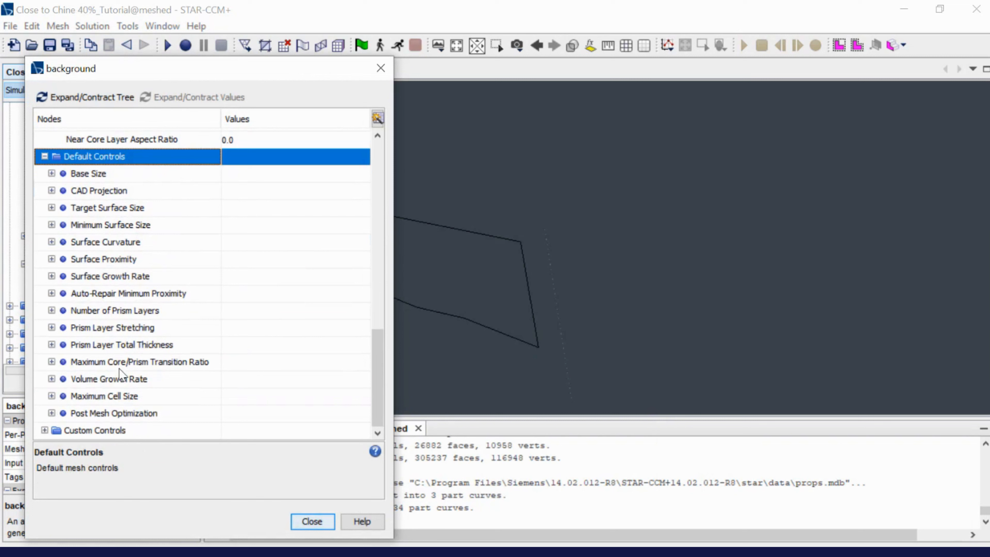
double_click(116, 172)
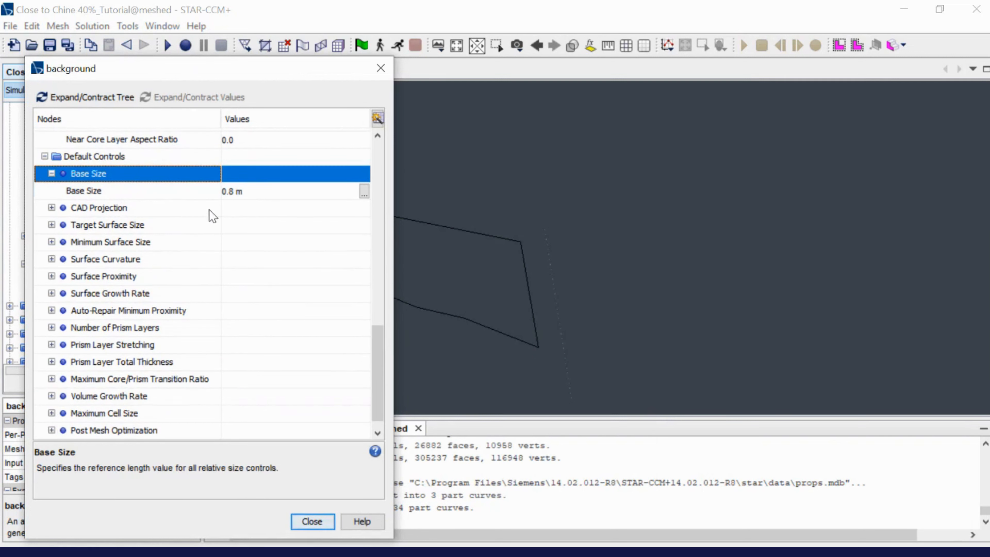
scroll(128, 302, "down", 1)
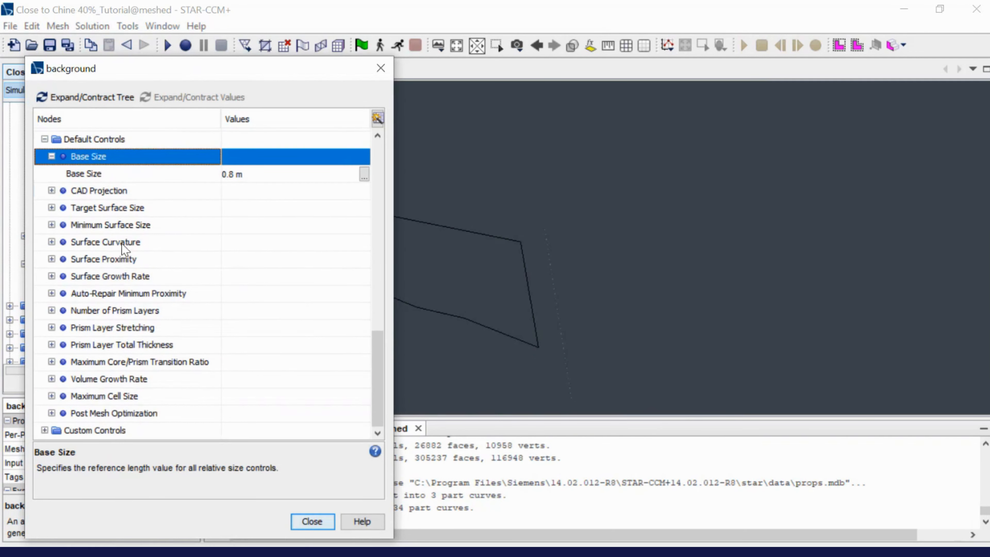
double_click(127, 191)
scroll(121, 242, "down", 1)
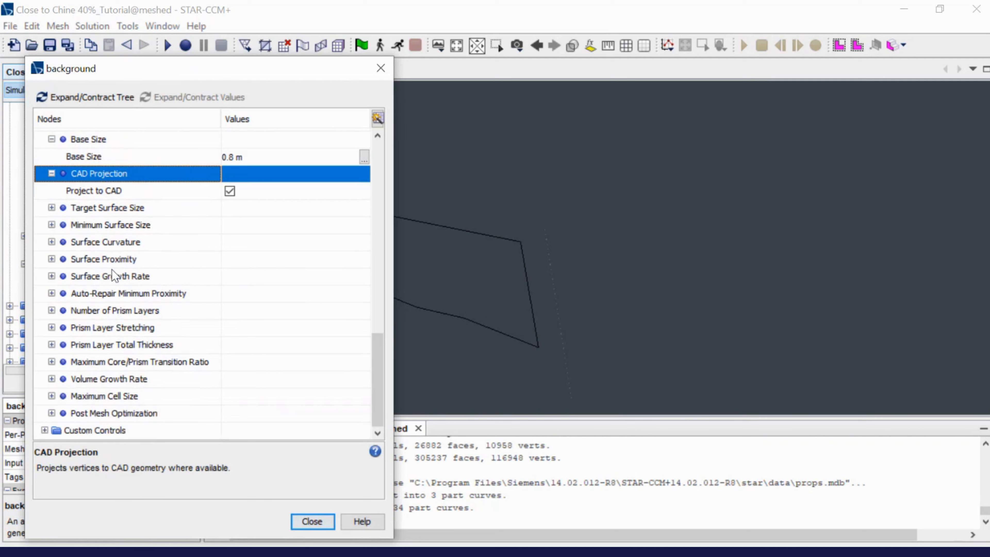
double_click(107, 417)
Set the Part Curves of the custom Curve Control to the Block Curve of the Background part
left_click(109, 432)
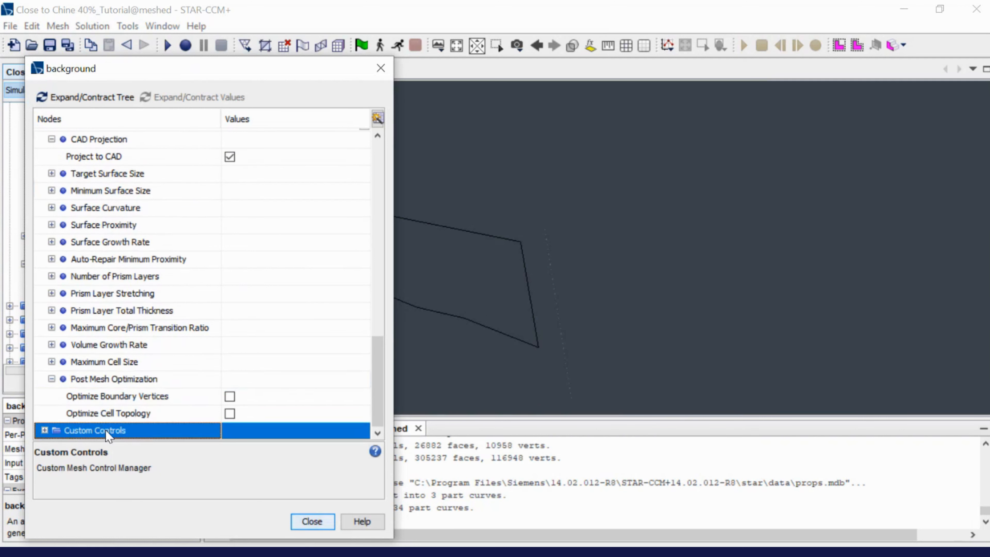
double_click(106, 430)
double_click(133, 378)
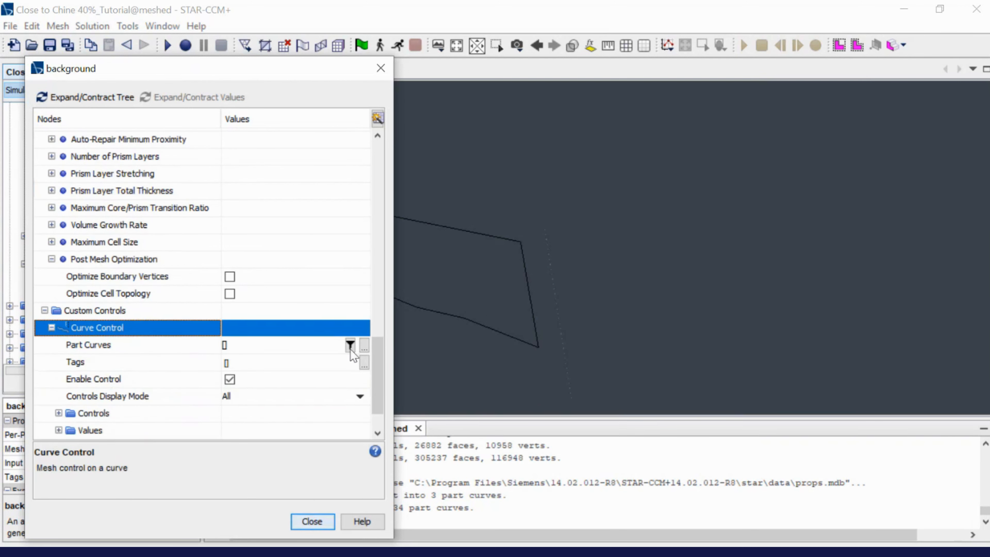
left_click(364, 347)
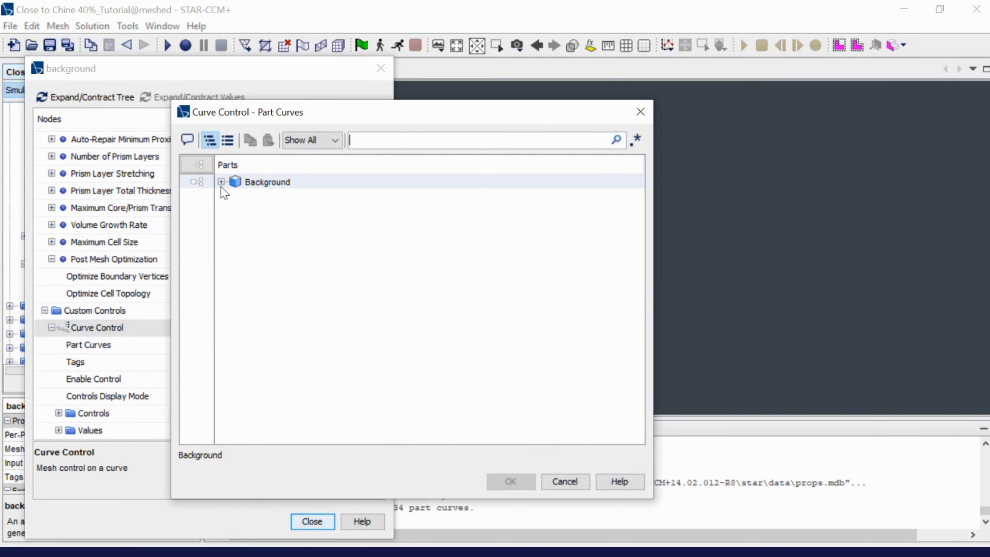
left_click(221, 182)
left_click(262, 211)
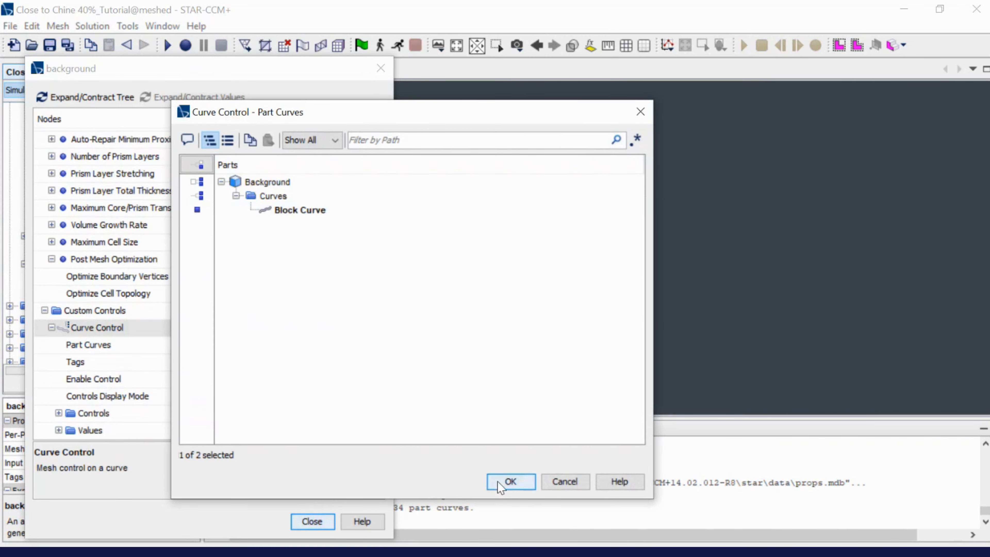
left_click(488, 479)
Examine the Curve Control's target and minimum surface size settings, both in its controls and in its values
double_click(108, 367)
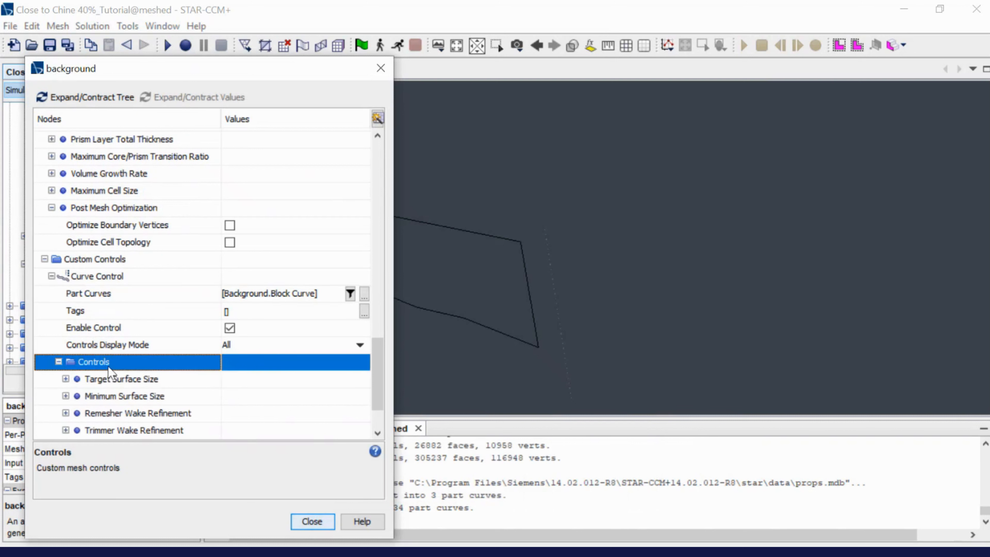
double_click(121, 379)
scroll(167, 384, "down", 2)
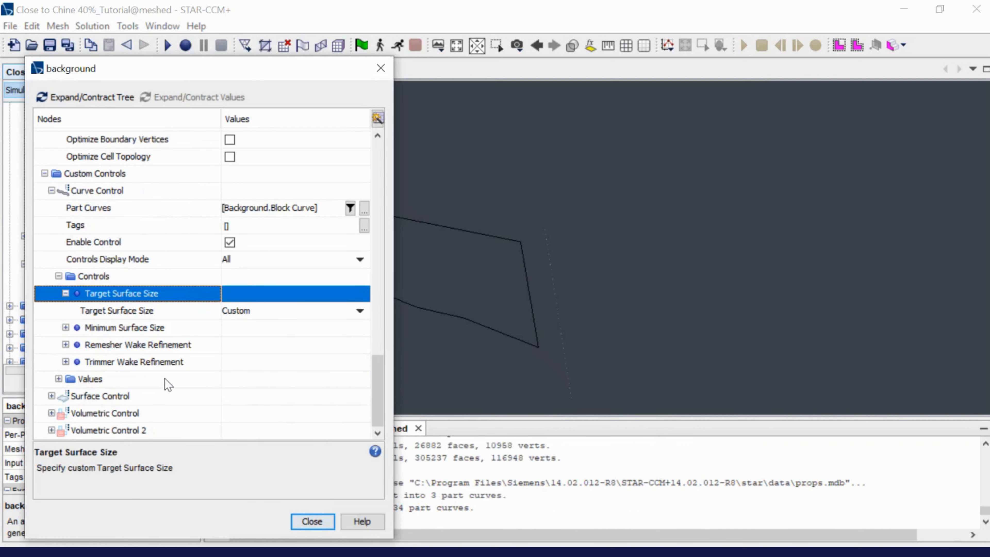
double_click(170, 328)
double_click(139, 378)
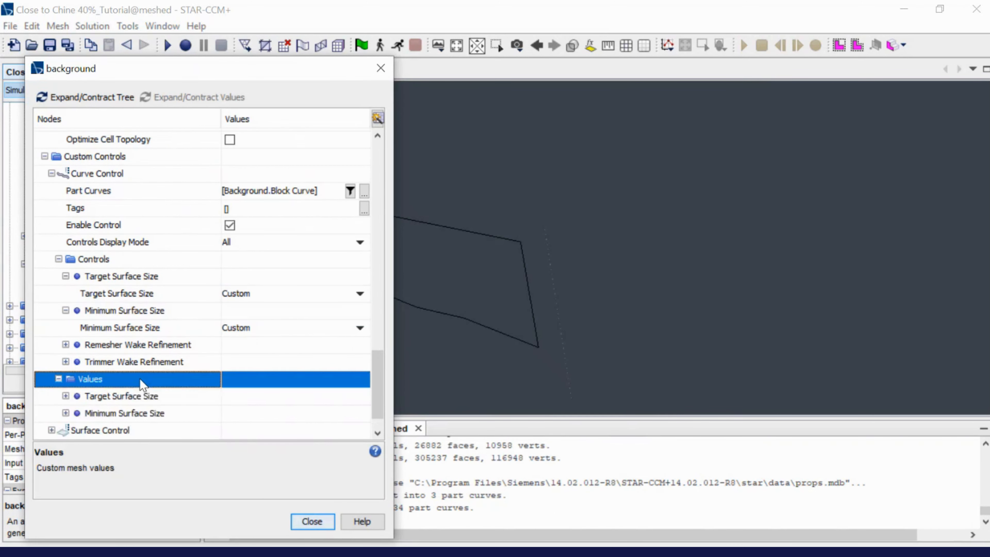
scroll(140, 378, "down", 1)
double_click(152, 363)
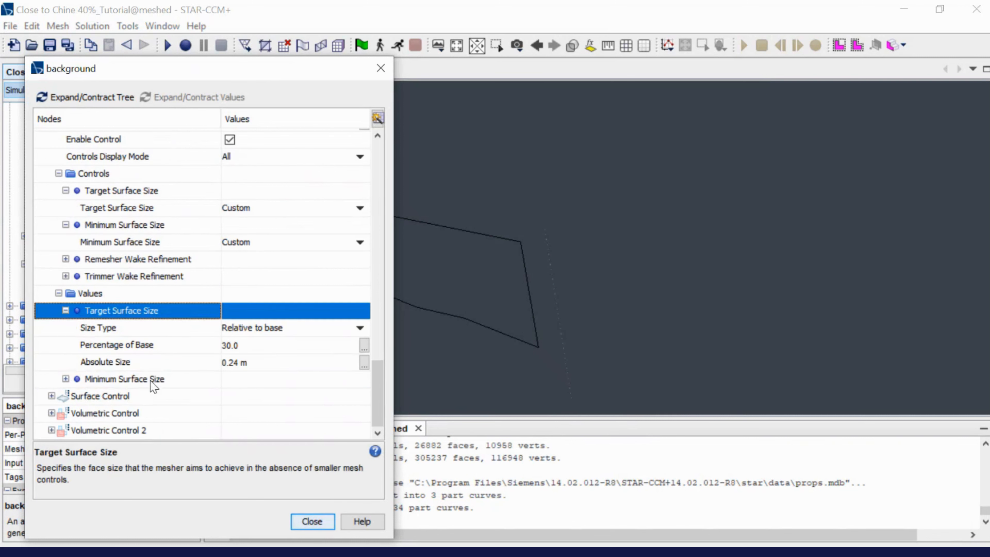
double_click(153, 381)
scroll(154, 381, "down", 1)
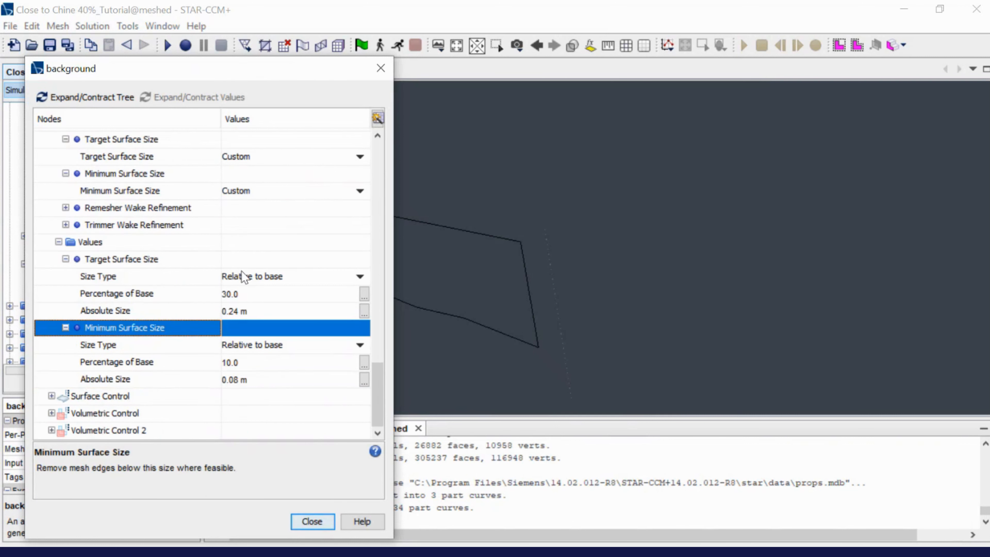
Set the Part Surfaces of the custom Surface Control to the inlet, outlet and symmetry surfaces of the Background part
double_click(99, 397)
left_click(364, 328)
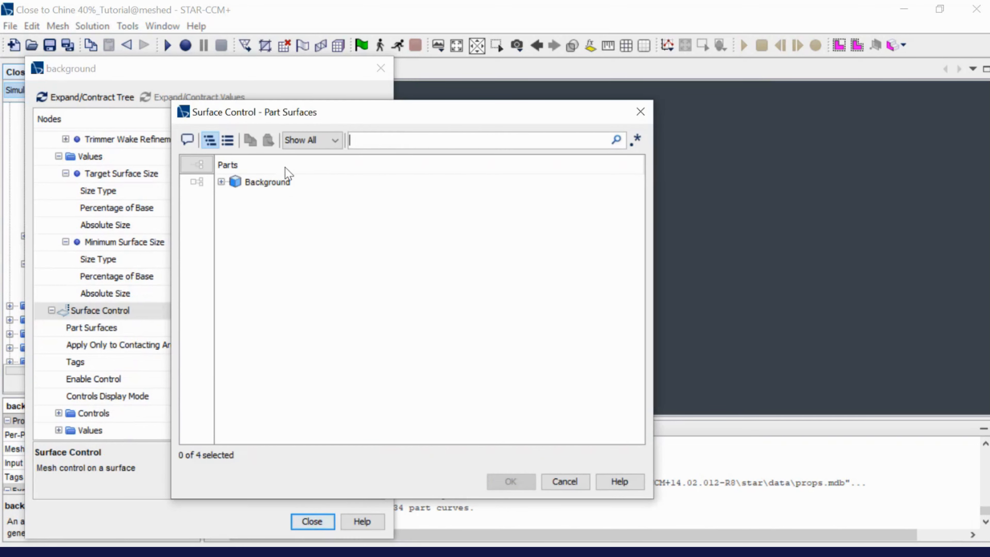
left_click(221, 182)
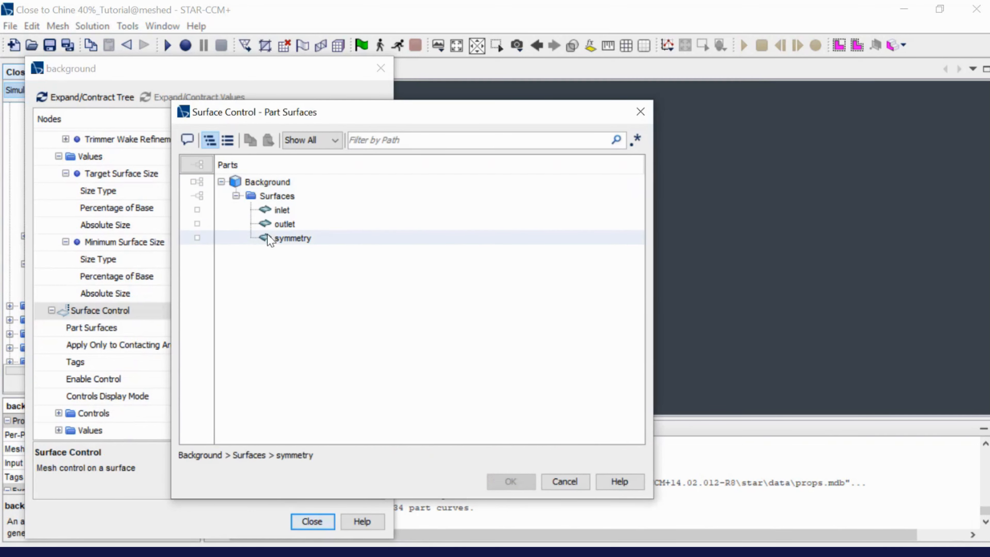
left_click(272, 209)
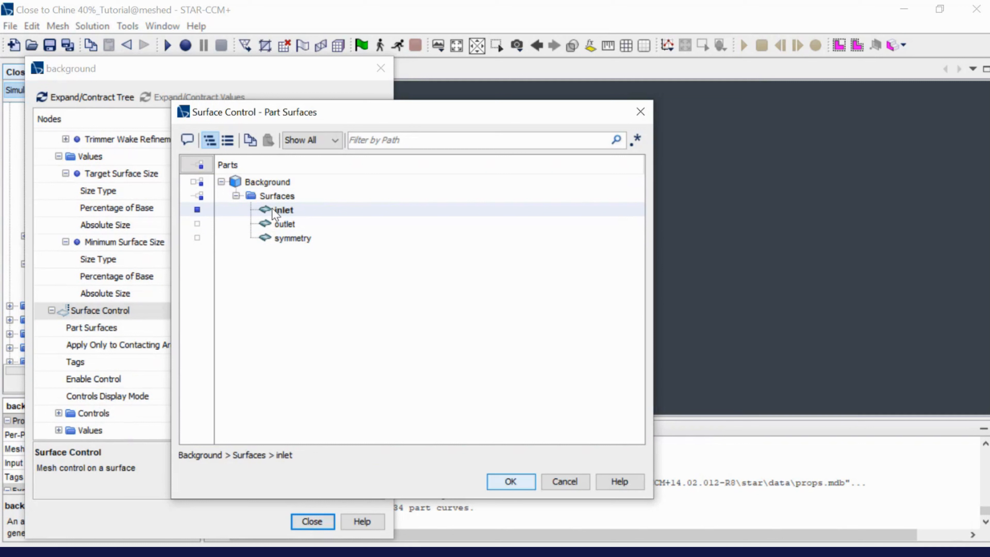
left_click(272, 224)
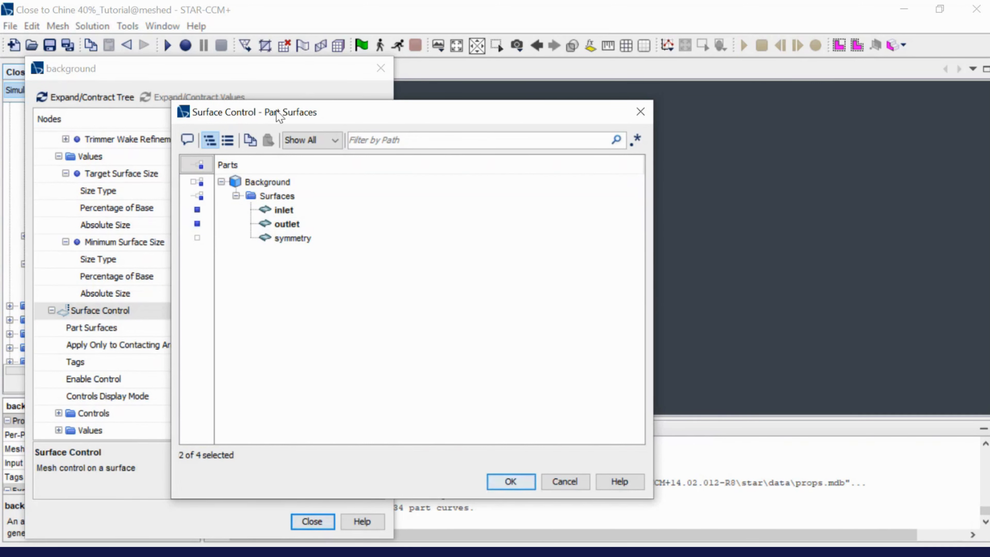
left_click_drag(277, 113, 479, 106)
left_click(508, 233)
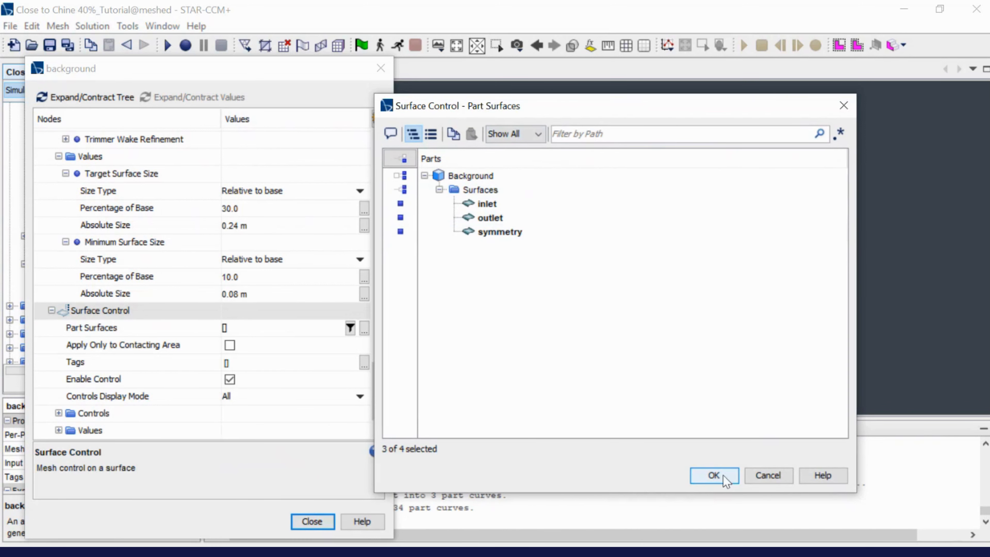
left_click(714, 475)
Examine the Surface Control's target surface size and trimmer wake refinement options and its target and minimum surface size values
scroll(269, 374, "down", 1)
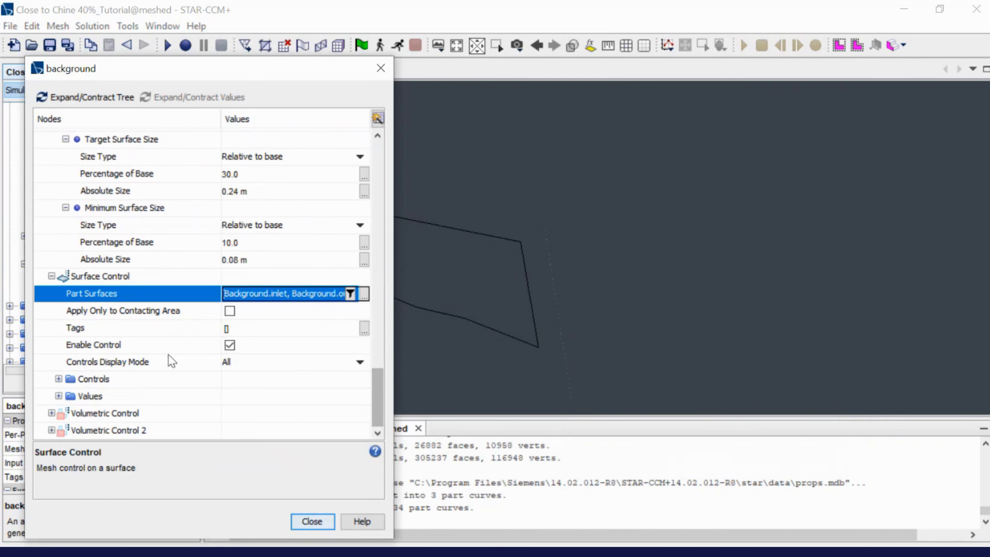
double_click(100, 384)
double_click(133, 260)
scroll(135, 281, "down", 2)
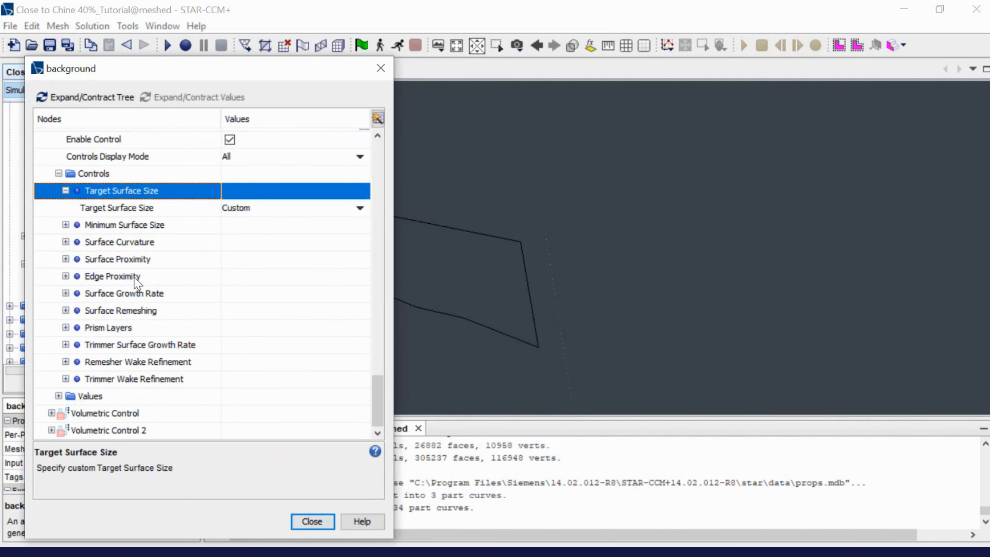
double_click(132, 379)
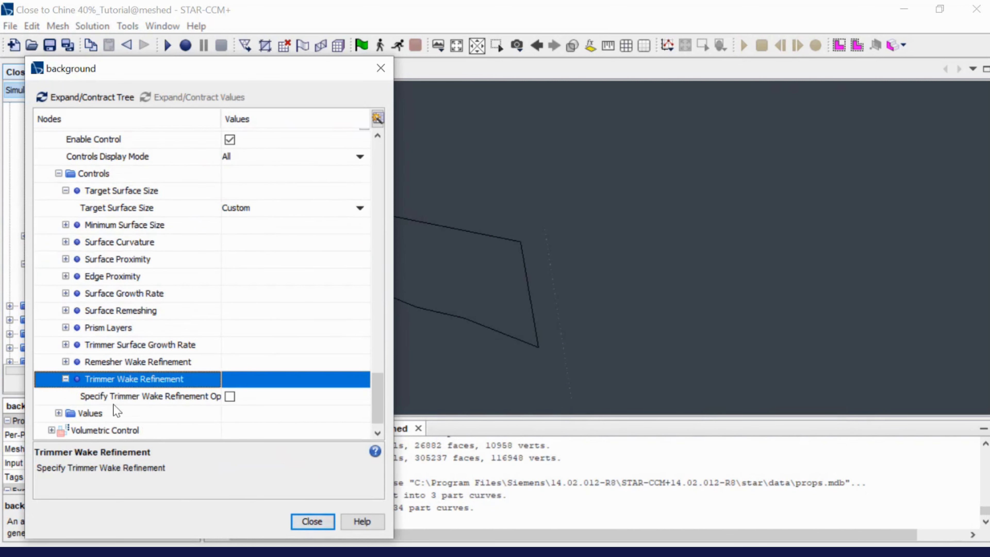
left_click(115, 412)
double_click(113, 413)
double_click(112, 392)
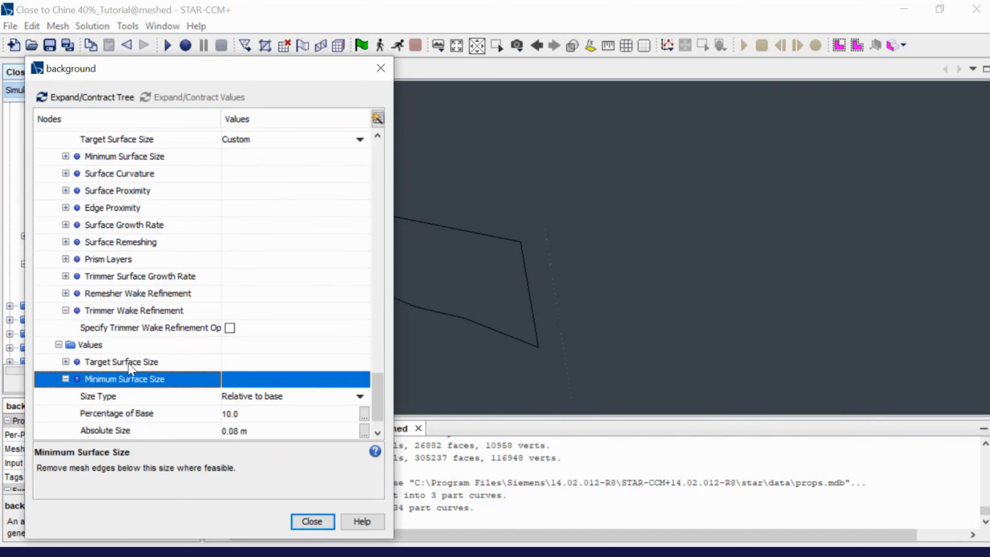
double_click(129, 361)
scroll(130, 362, "down", 3)
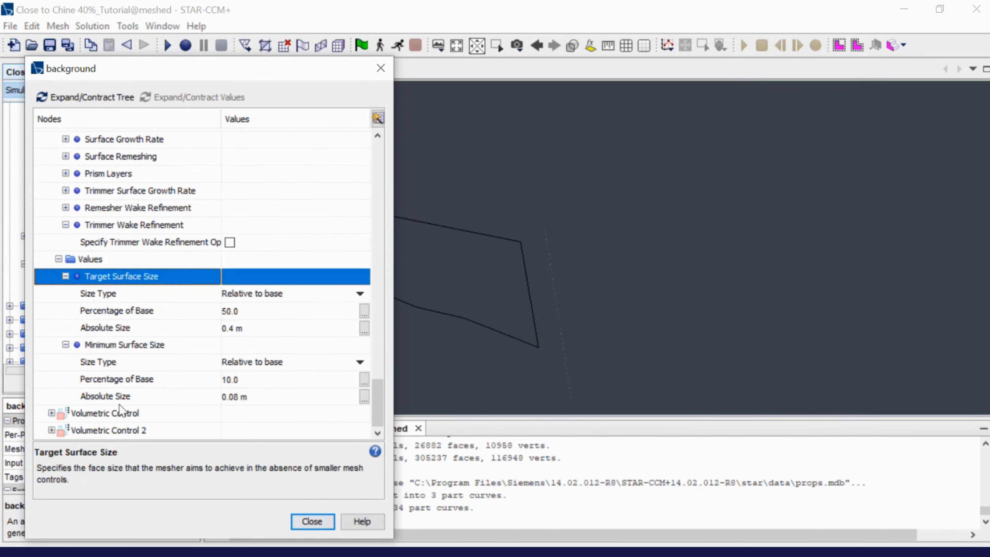
Set the Parts of the first Volumetric Control to D3
double_click(120, 413)
left_click(364, 344)
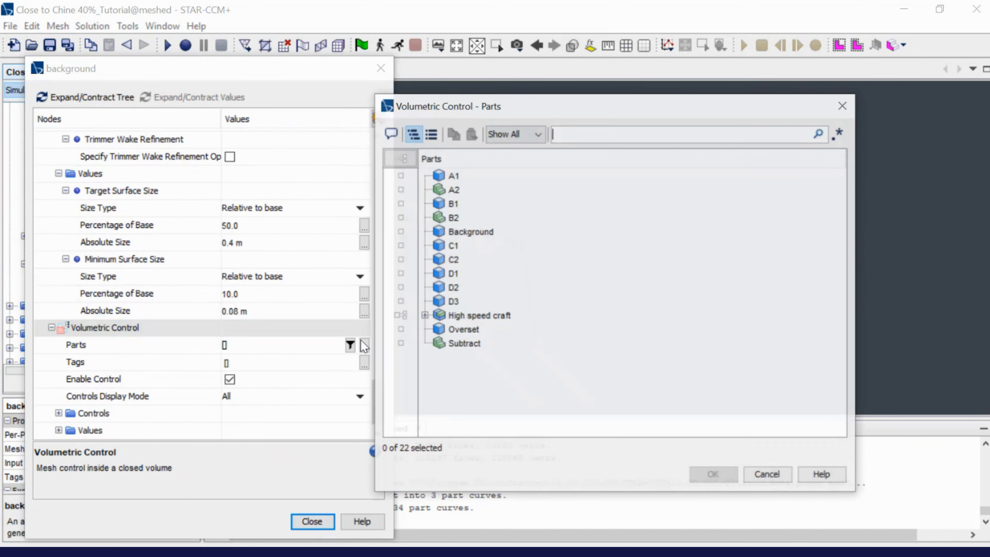
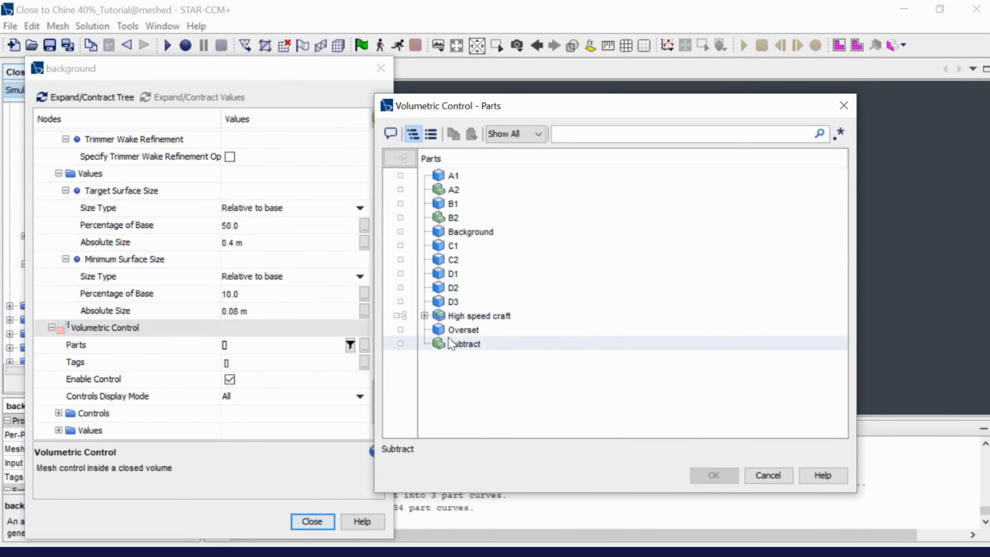
left_click(453, 302)
left_click(713, 474)
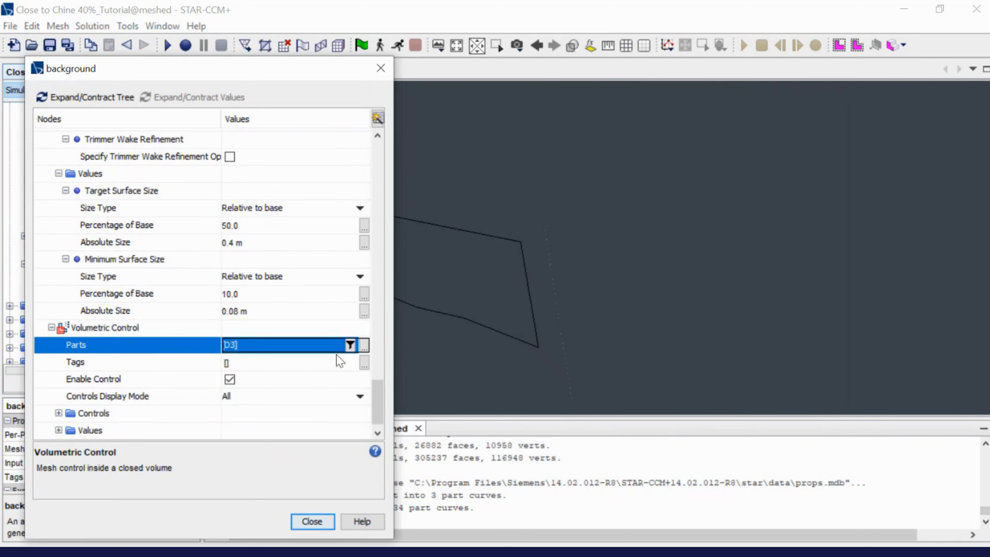
Examine the Surface Remesher, Prism Layer Mesher and Trimmer customisation options of the first Volumetric Control
scroll(234, 347, "down", 1)
double_click(129, 395)
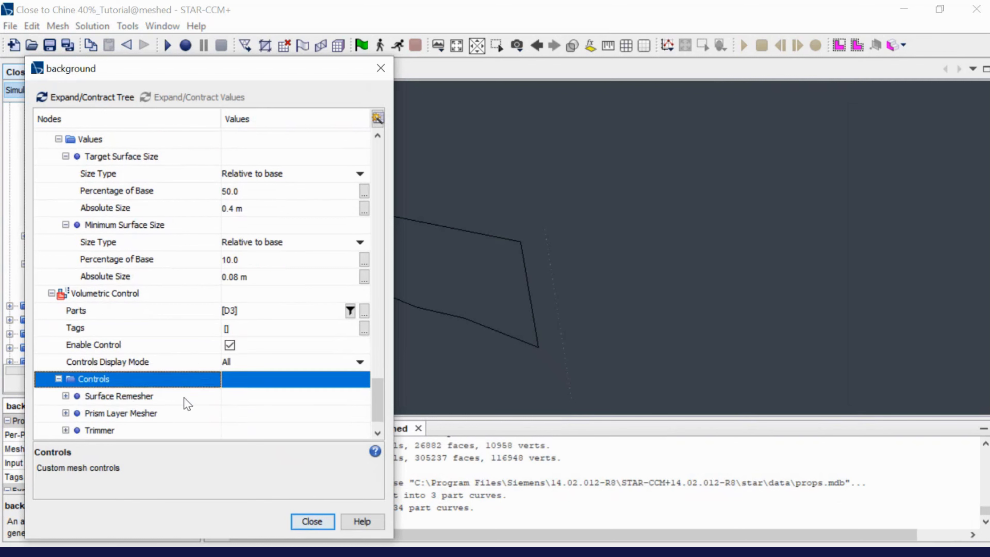
scroll(175, 392, "down", 2)
double_click(166, 366)
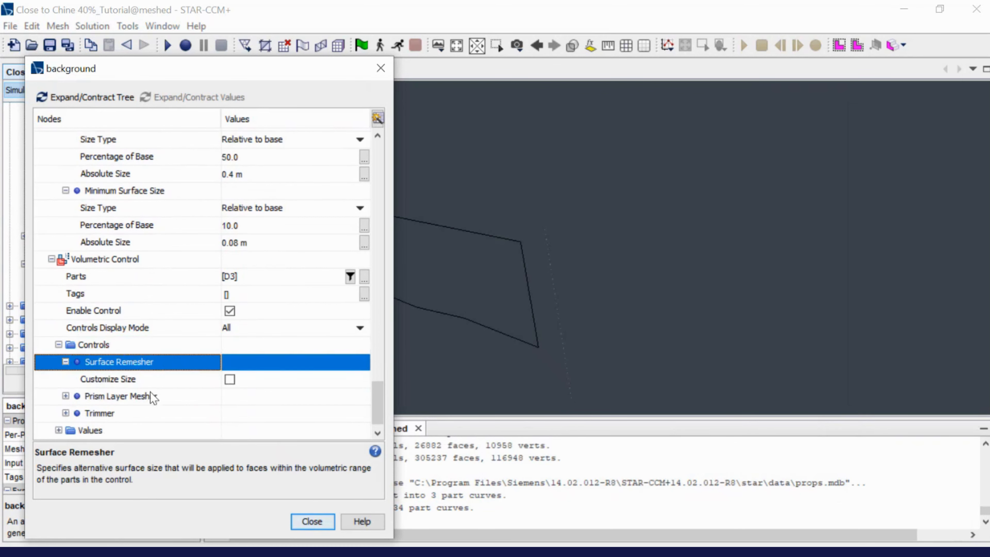
scroll(154, 394, "down", 1)
double_click(151, 379)
scroll(150, 382, "down", 3)
double_click(151, 398)
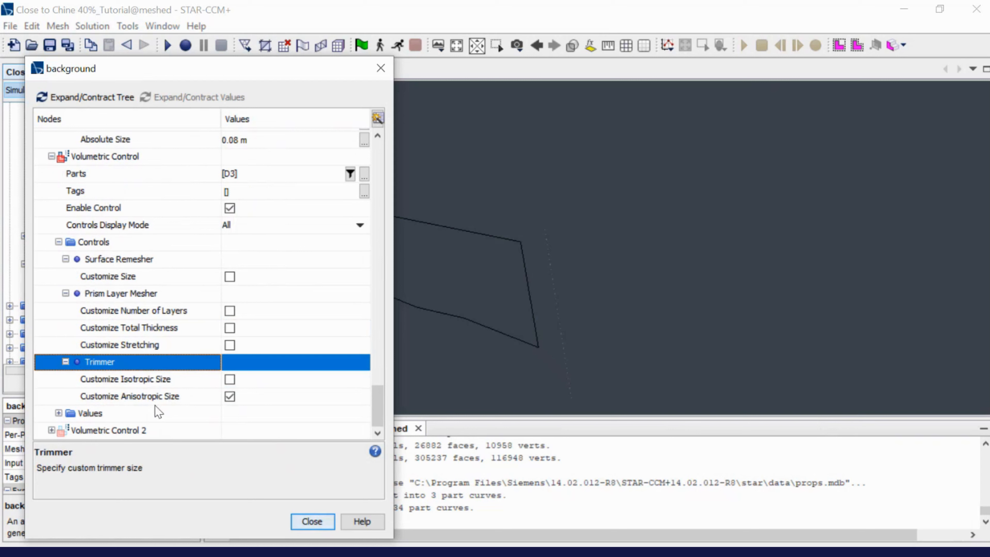
Examine the Trimmer Anisotropic Size values of the first Volumetric Control, covering the relative X, Y and Z sizes
double_click(136, 420)
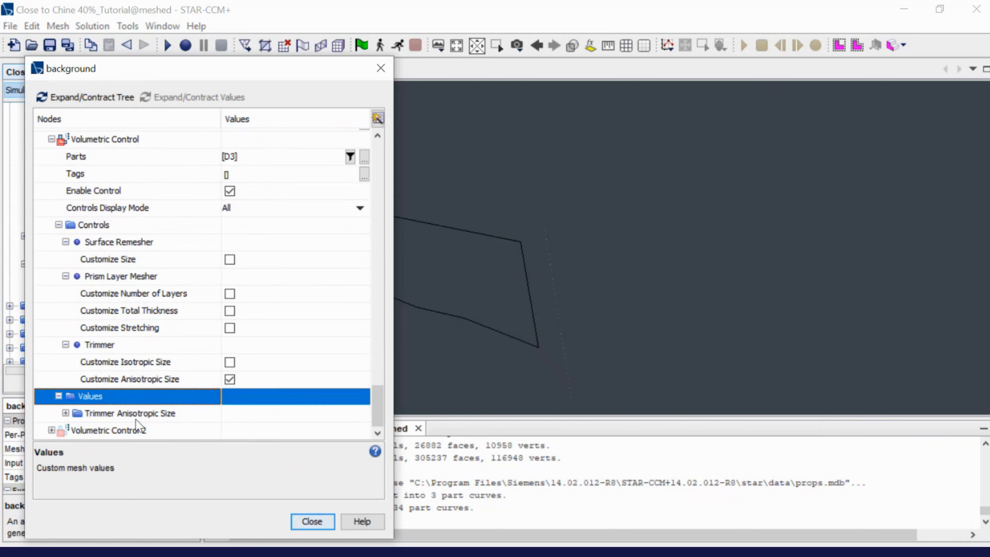
double_click(138, 419)
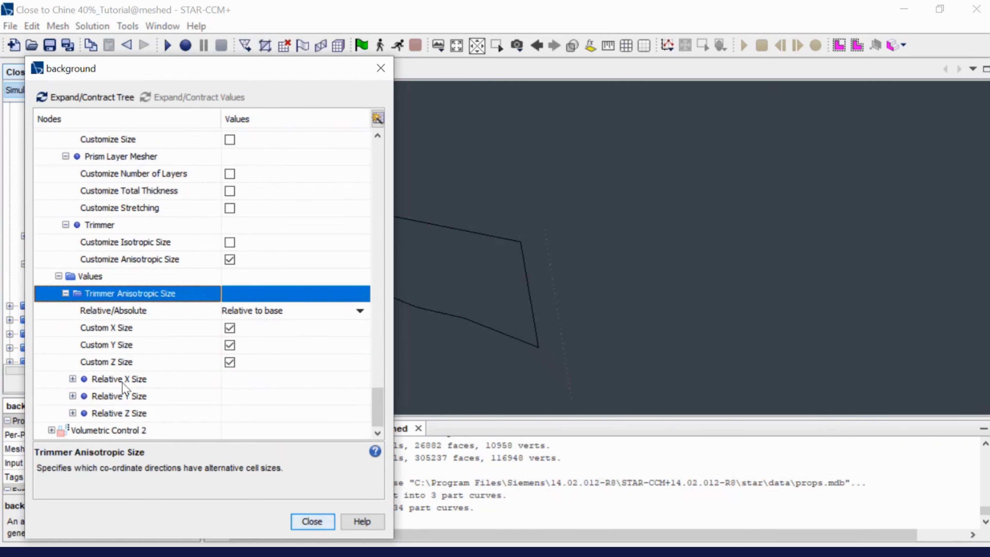
double_click(123, 380)
double_click(139, 397)
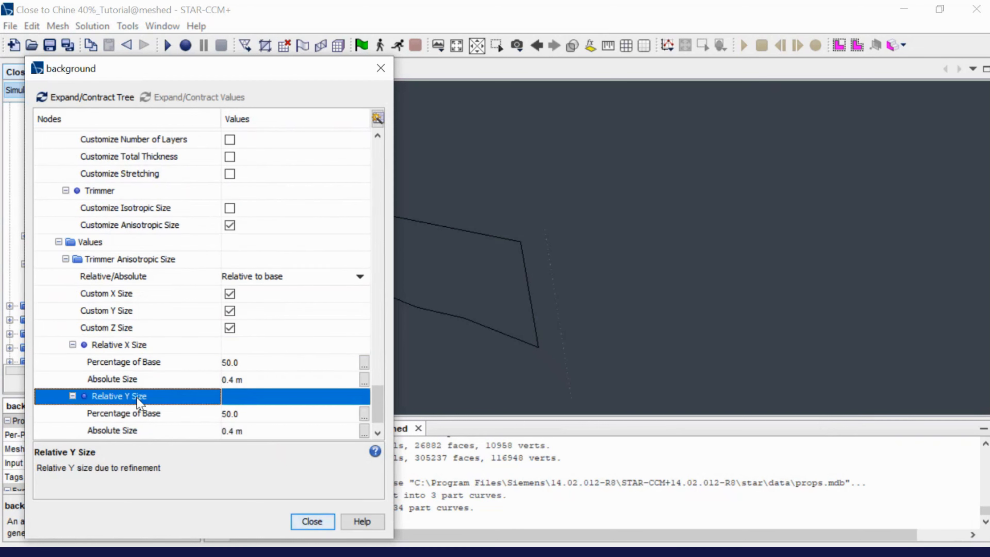
left_click(139, 398)
double_click(137, 413)
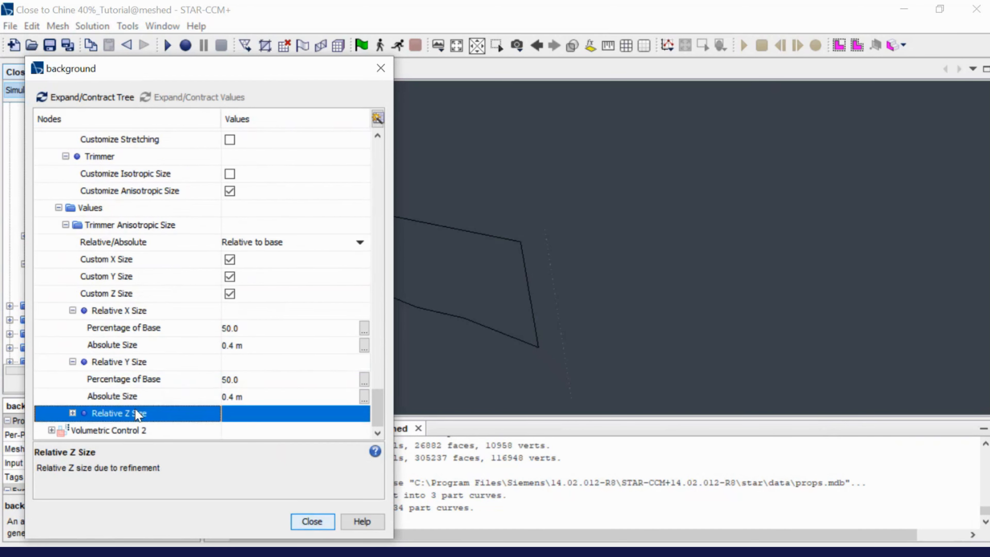
Assign part D1 to Volumetric Control 2 of the background mesh operation
double_click(122, 431)
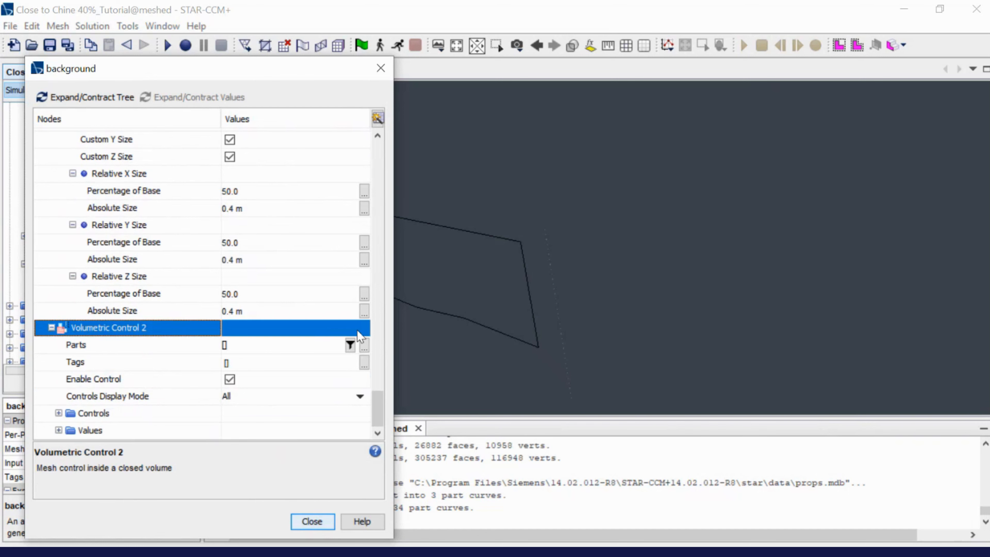
left_click(364, 345)
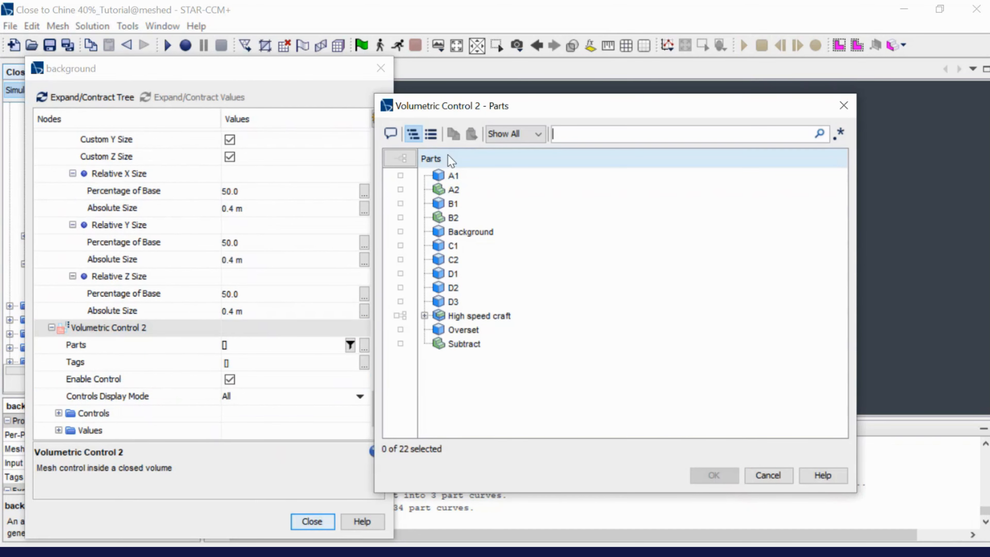
left_click(445, 273)
left_click(714, 476)
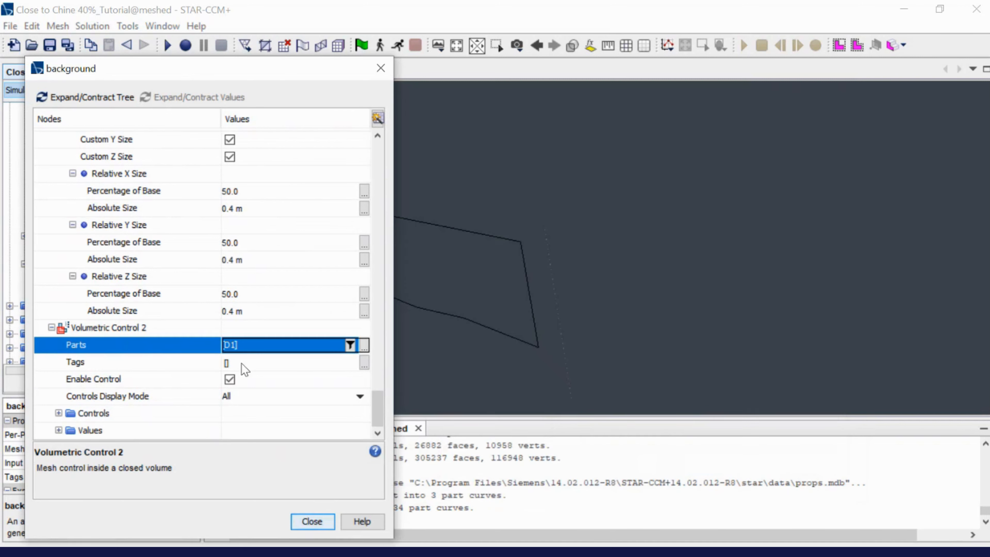
Review Volumetric Control 2's trimmer options and its relative X, Y and Z anisotropic sizes, and close the background mesh settings
double_click(92, 414)
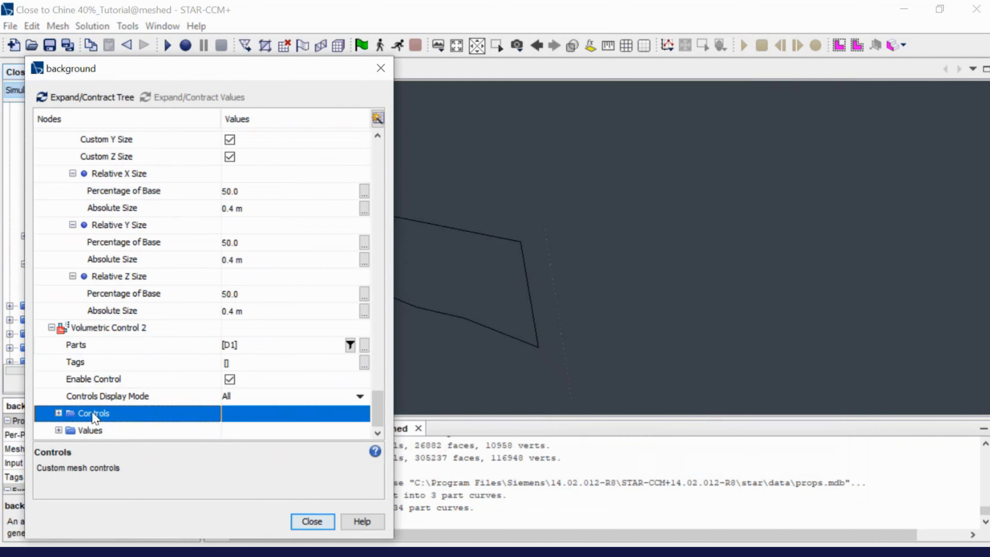
double_click(114, 415)
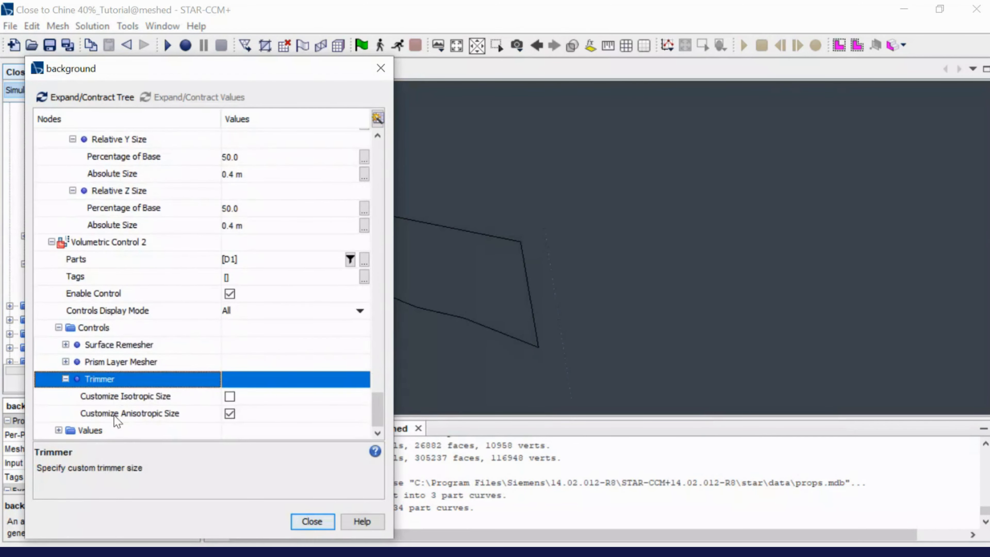
double_click(117, 431)
double_click(118, 432)
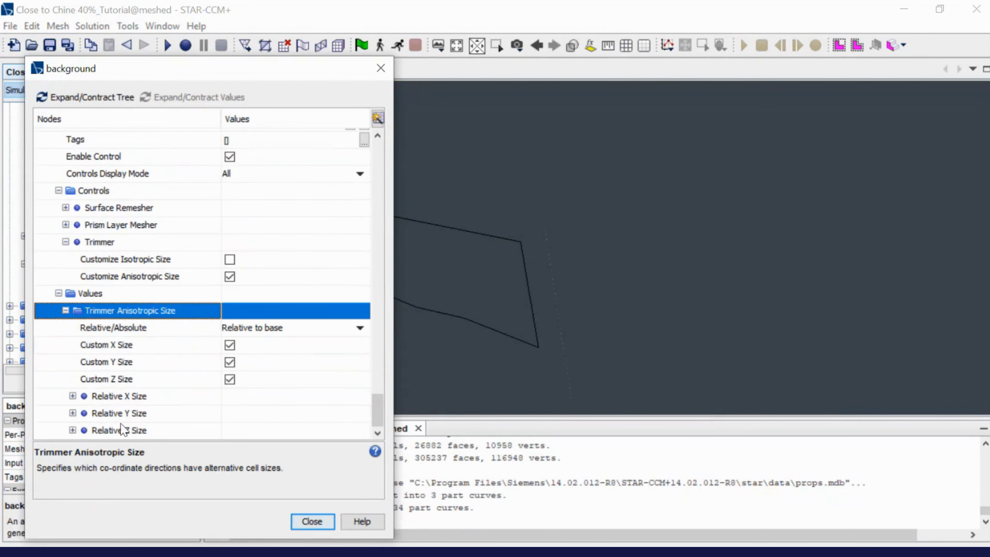
double_click(125, 402)
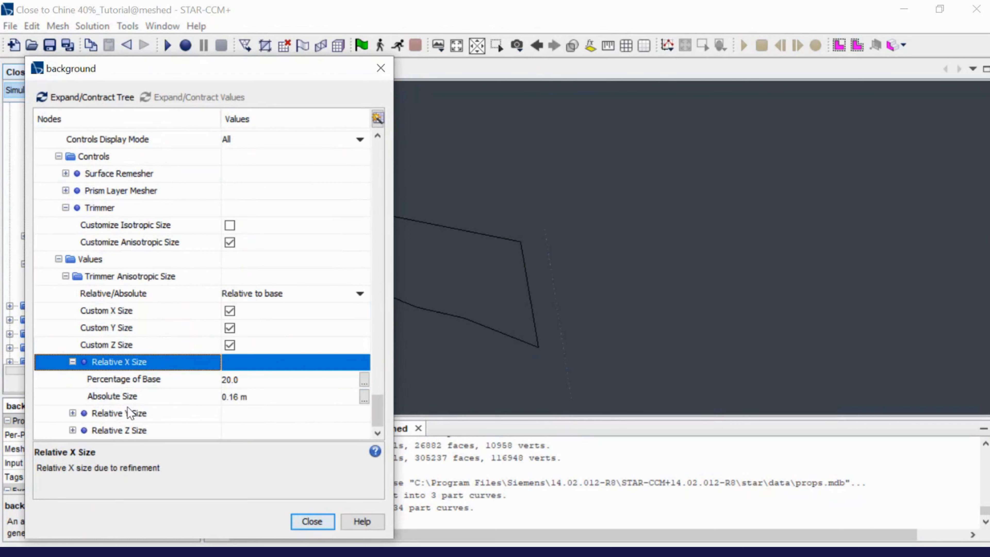
double_click(127, 408)
double_click(135, 430)
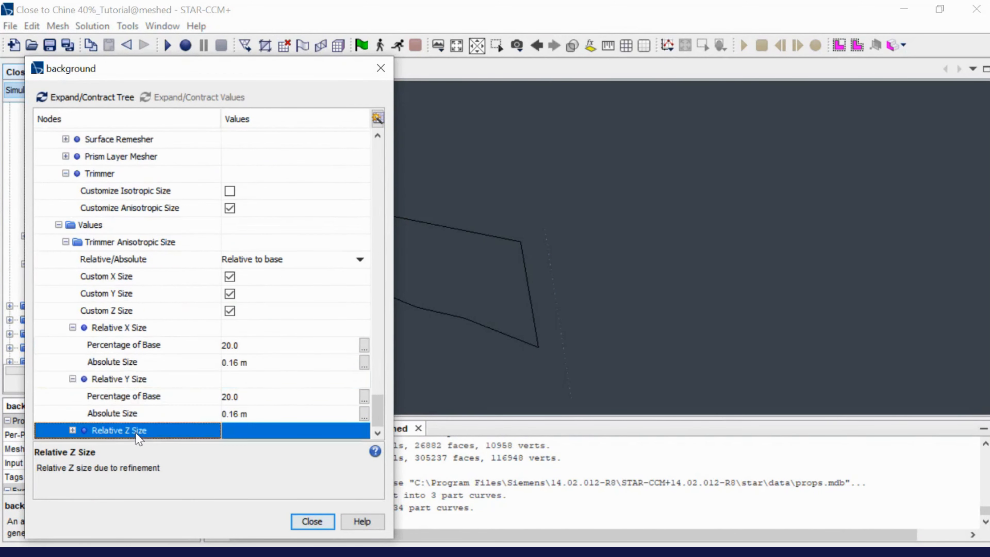
left_click(313, 523)
Open the substract mesh operation for editing and set its input part to Subtract
double_click(89, 293)
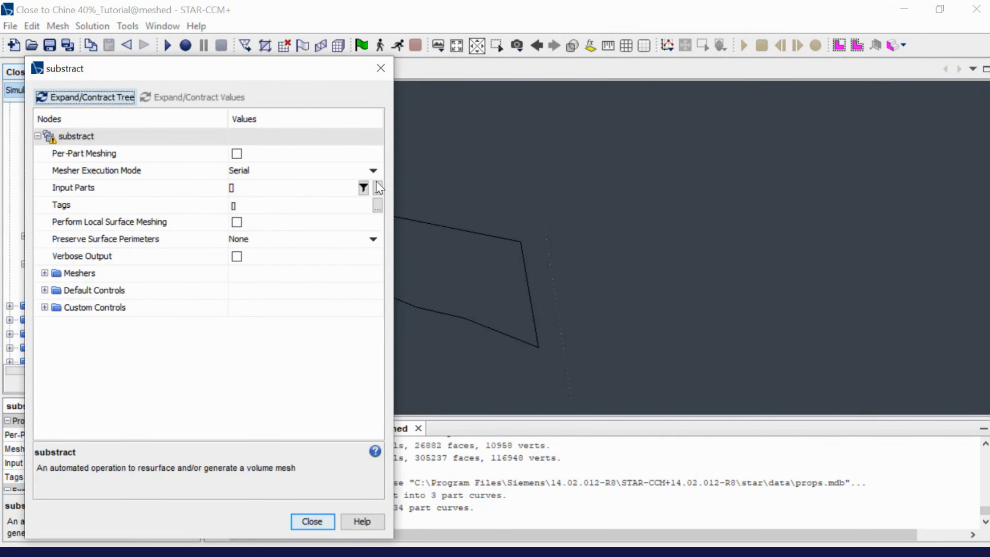
left_click(378, 188)
left_click(459, 344)
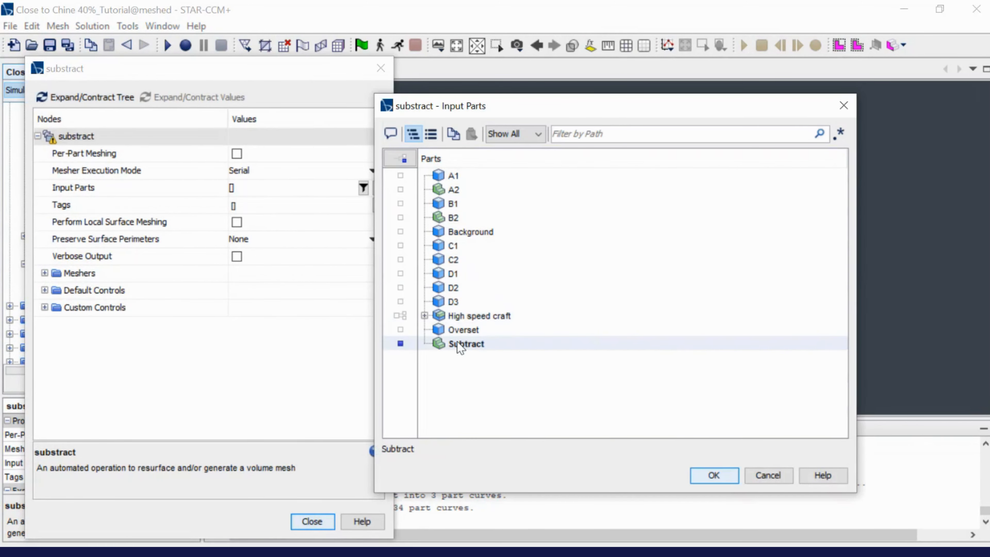
left_click(714, 475)
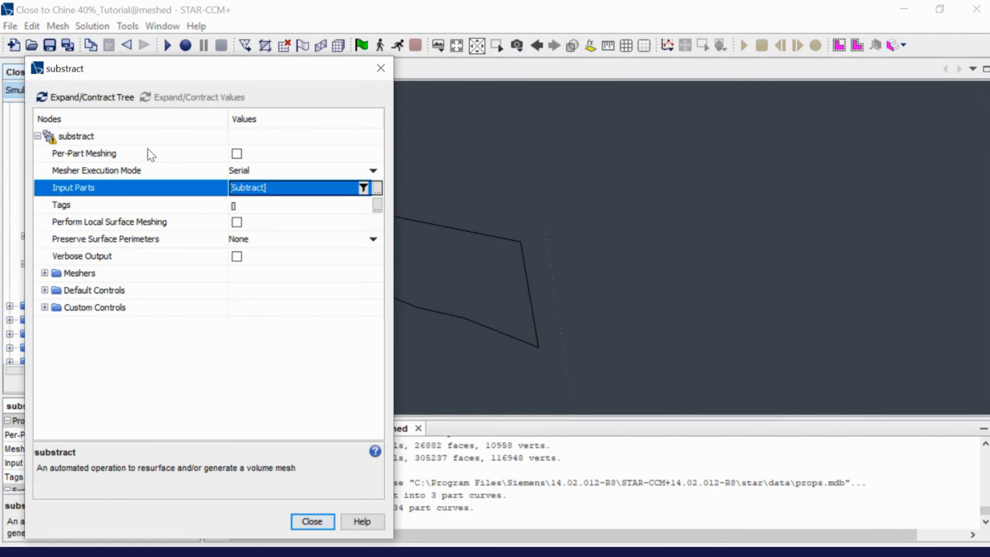
Review the substract operation's selected meshers and the base size in its default controls
double_click(88, 279)
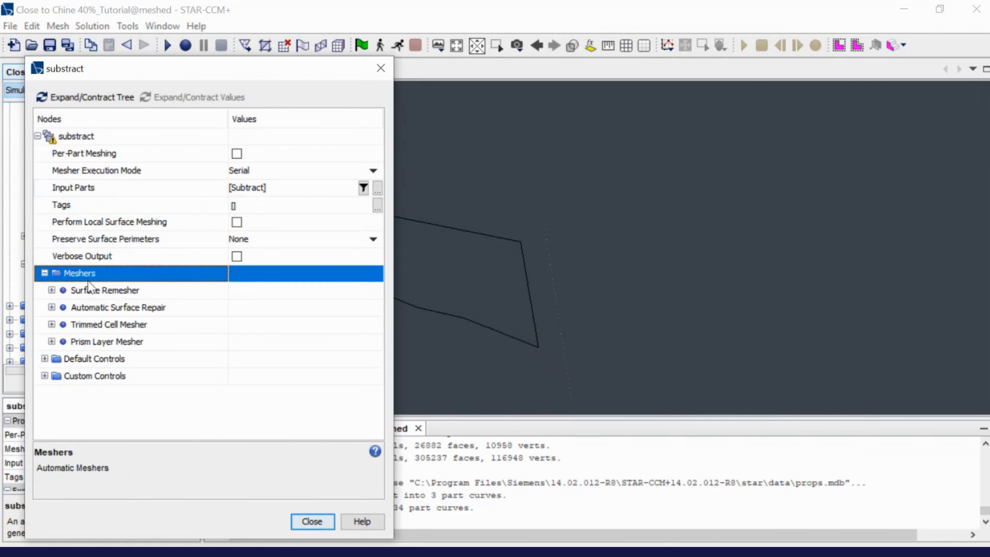
double_click(107, 360)
double_click(132, 191)
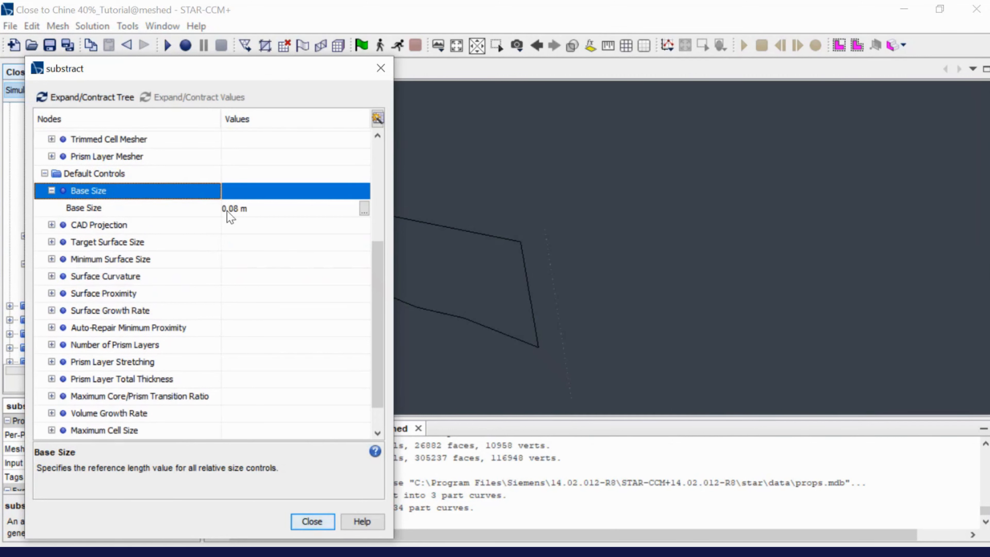
scroll(134, 395, "down", 1)
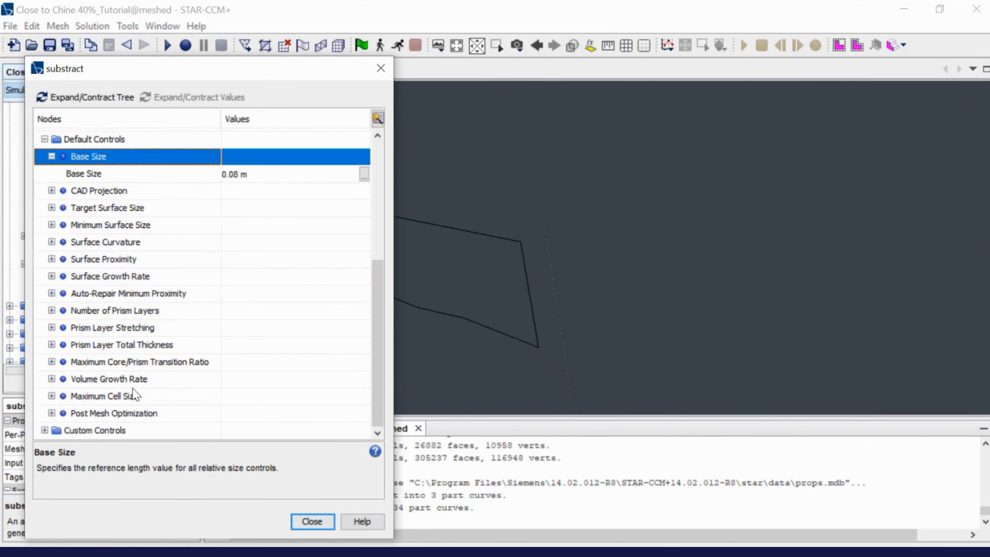
Assign the Subtract part's Block Curve to the custom Curve Control of the substract operation
double_click(119, 430)
double_click(117, 398)
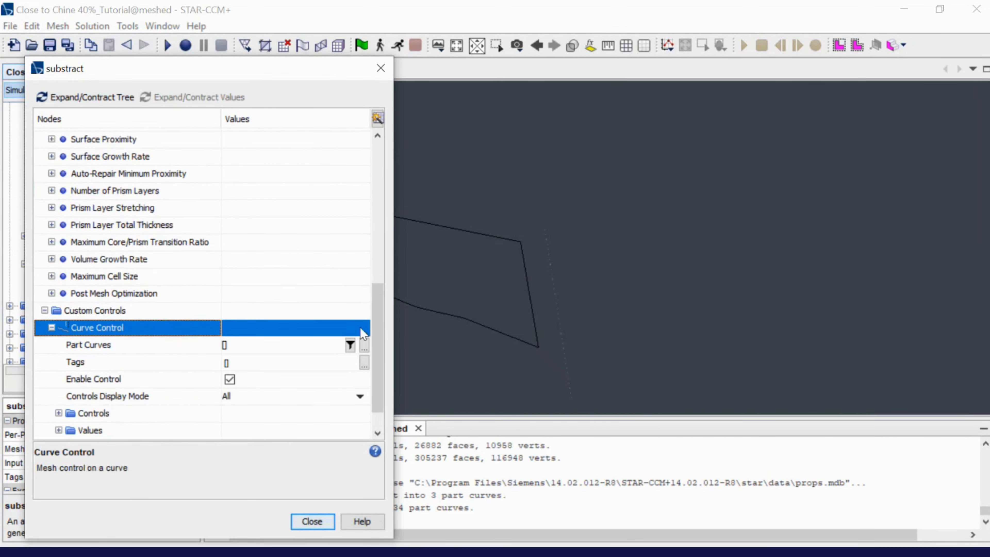
left_click(364, 345)
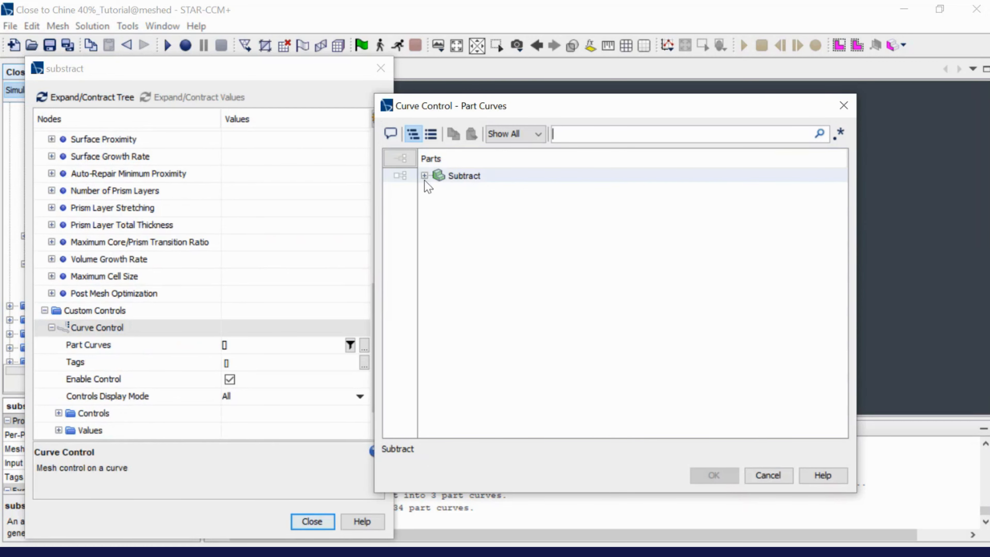
left_click(424, 175)
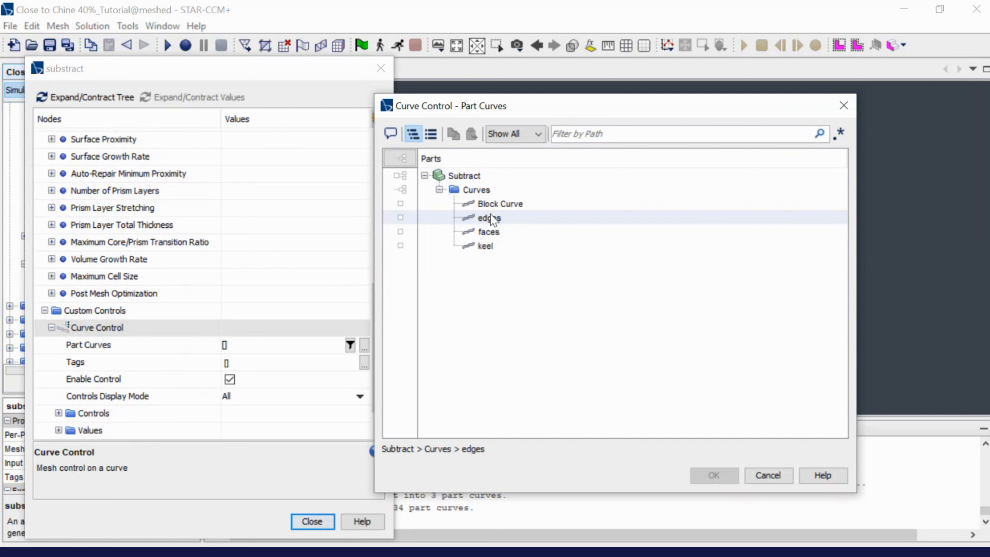
left_click(491, 204)
left_click(718, 480)
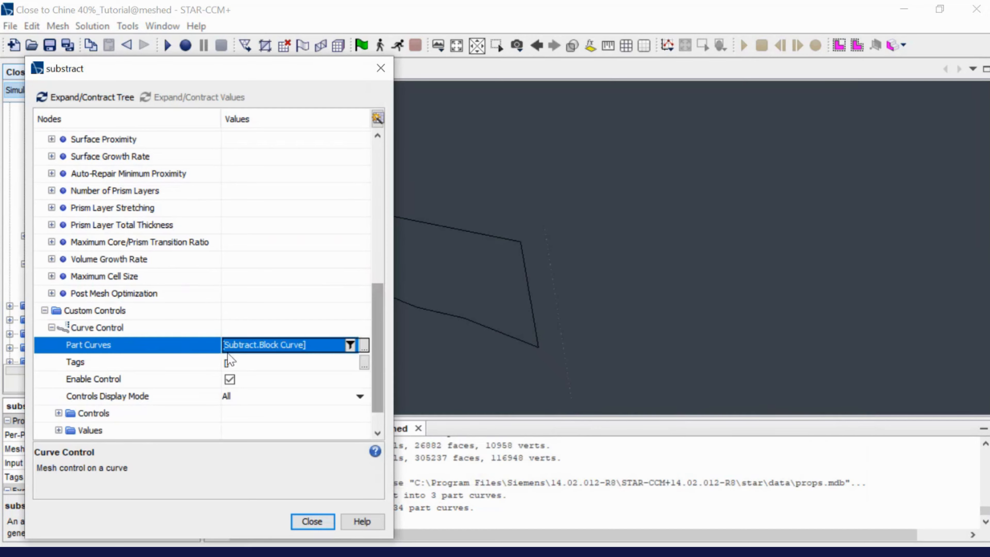
Review the Curve Control's custom controls and its minimum surface size values
scroll(199, 368, "down", 1)
double_click(113, 382)
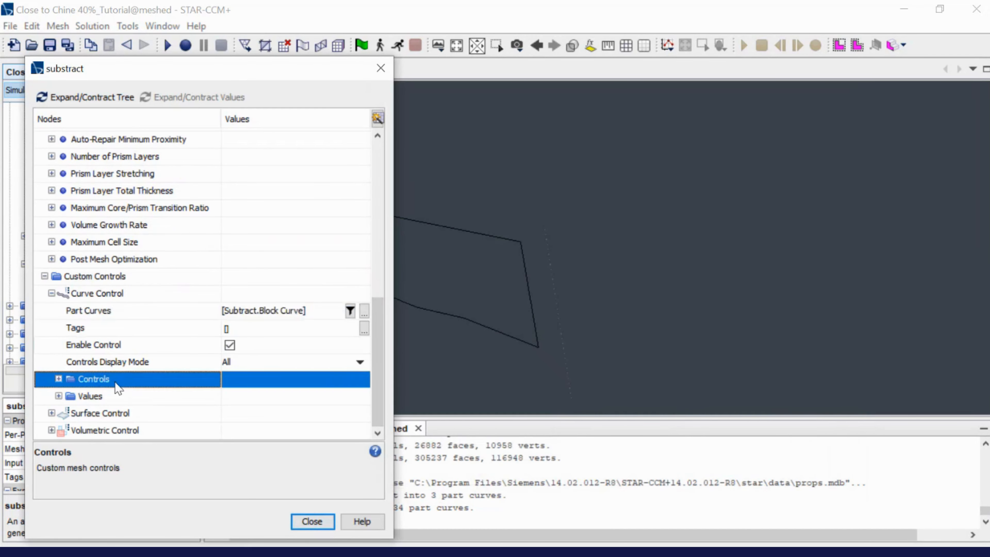
left_click(133, 397)
double_click(133, 397)
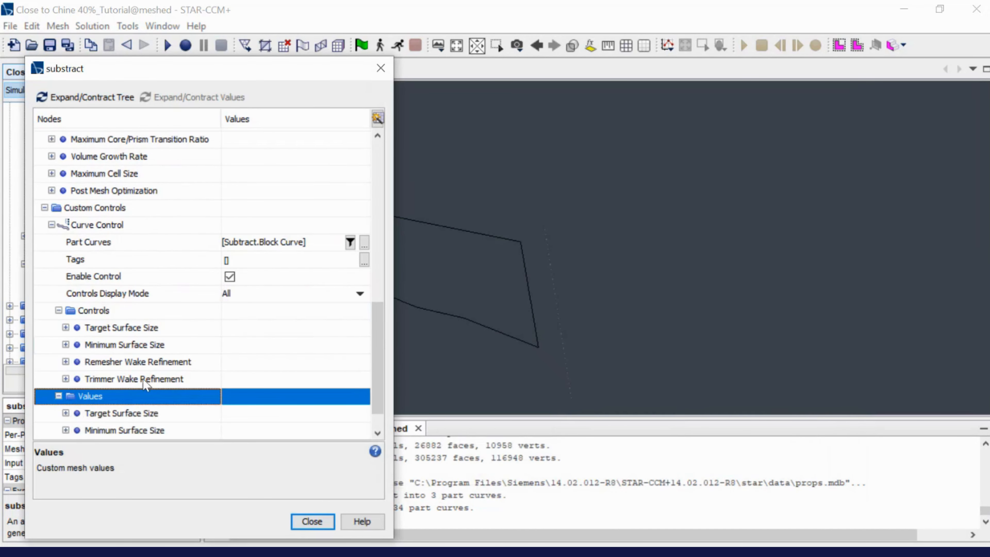
scroll(152, 383, "down", 1)
left_click(153, 395)
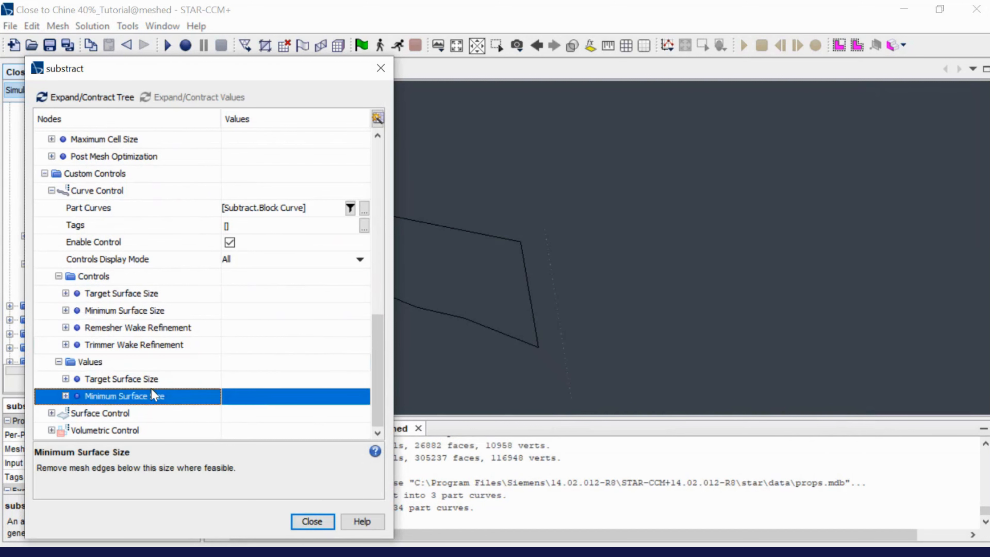
double_click(152, 396)
scroll(117, 409, "down", 1)
Assign the Subtract part's faces surface to the custom Surface Control
double_click(95, 414)
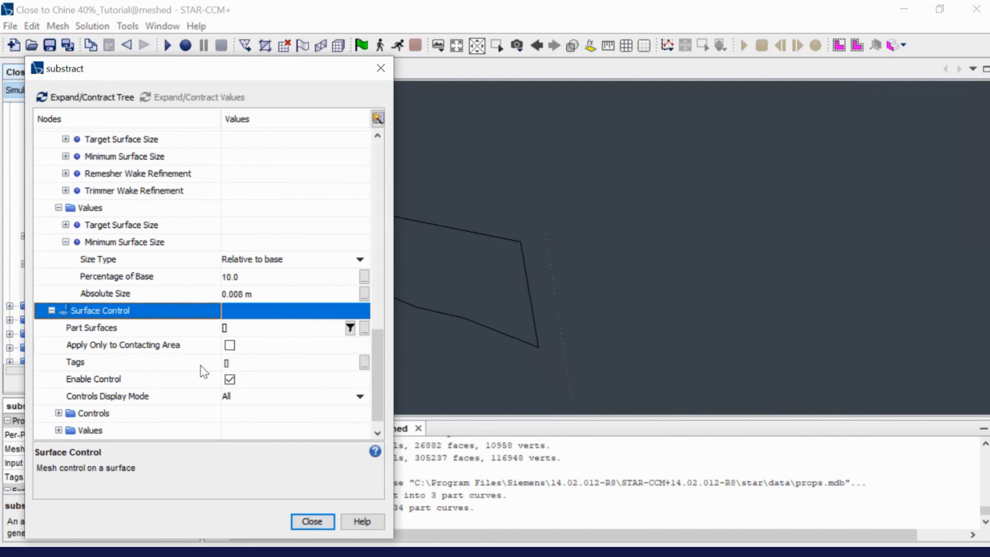
left_click(363, 330)
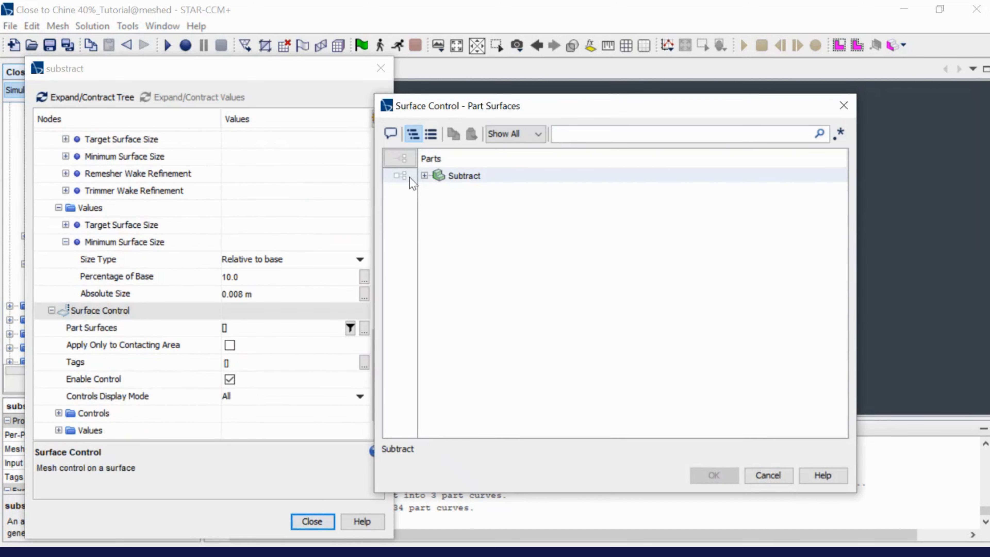
left_click(425, 176)
left_click(439, 190)
left_click(467, 214)
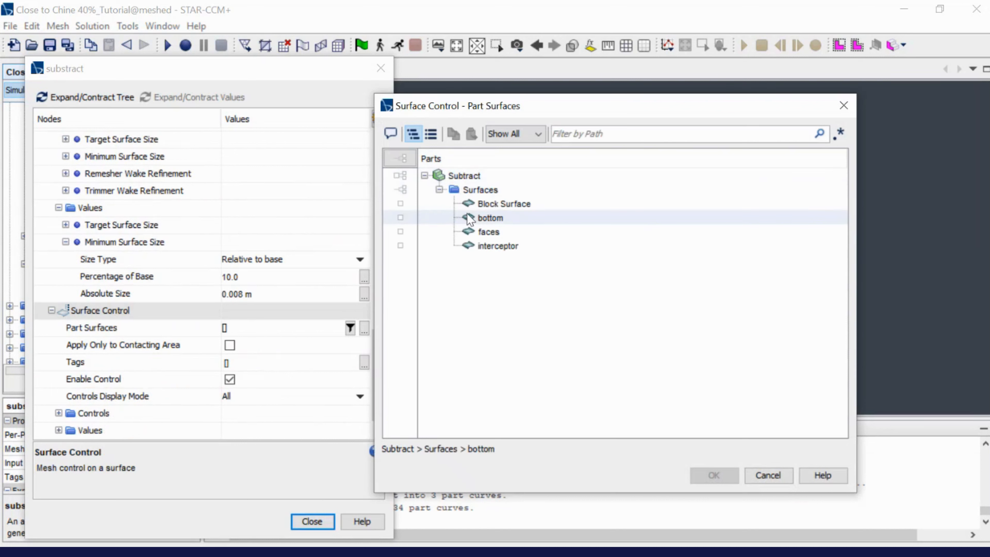
left_click(478, 204)
left_click(484, 219)
double_click(489, 232)
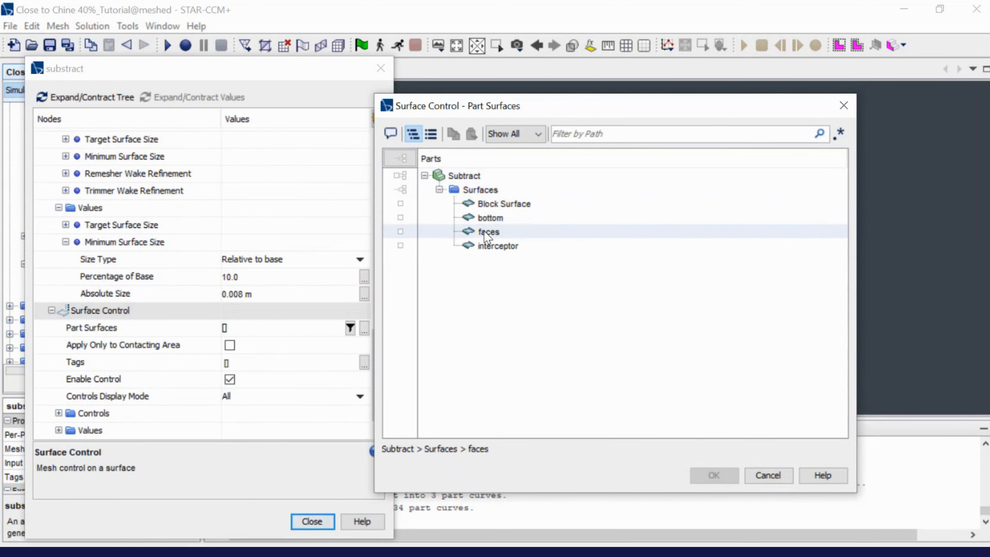
left_click(715, 476)
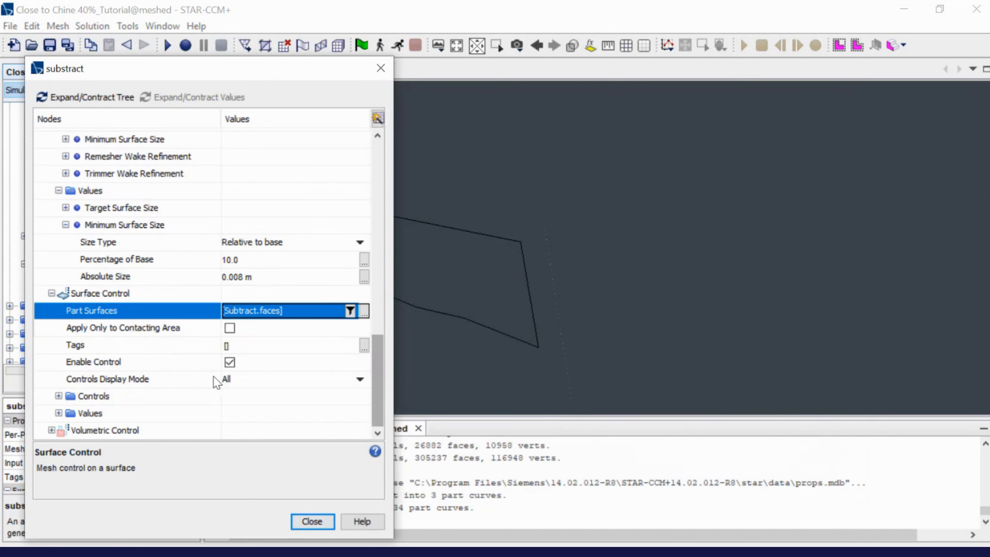
Review the Surface Control's custom controls and its target surface size settings
double_click(110, 398)
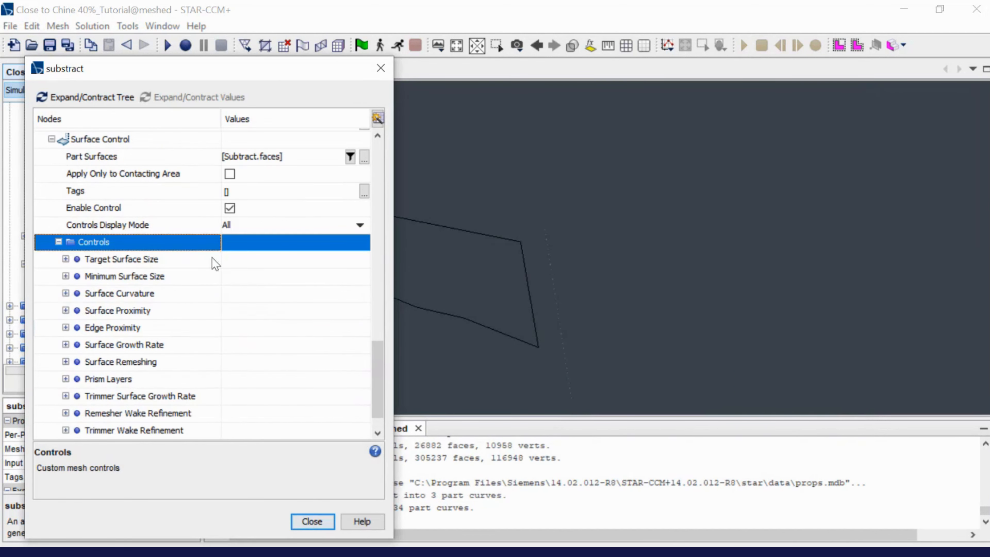
double_click(199, 259)
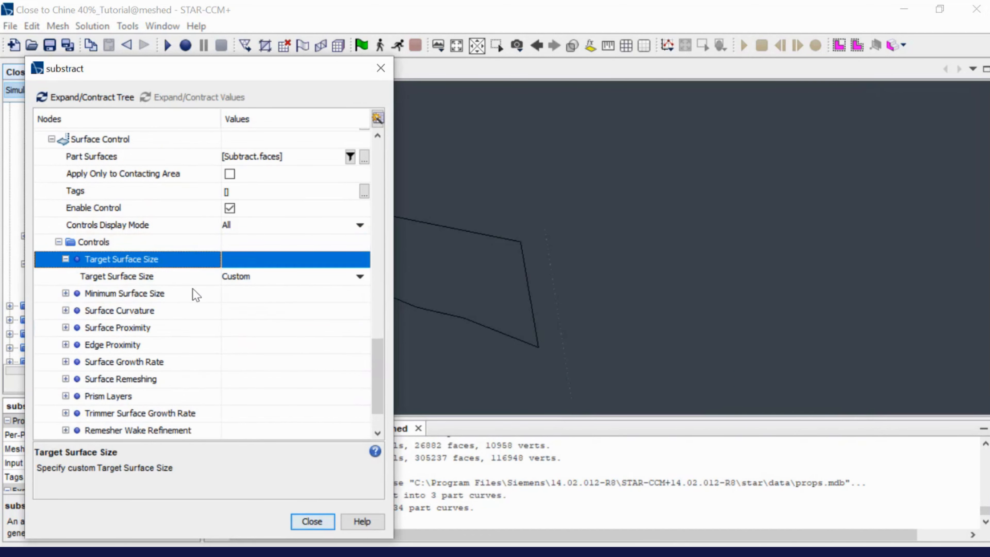
scroll(151, 417, "down", 2)
double_click(151, 413)
Assign the Subtract part to the Volumetric Control of the substract operation
double_click(128, 431)
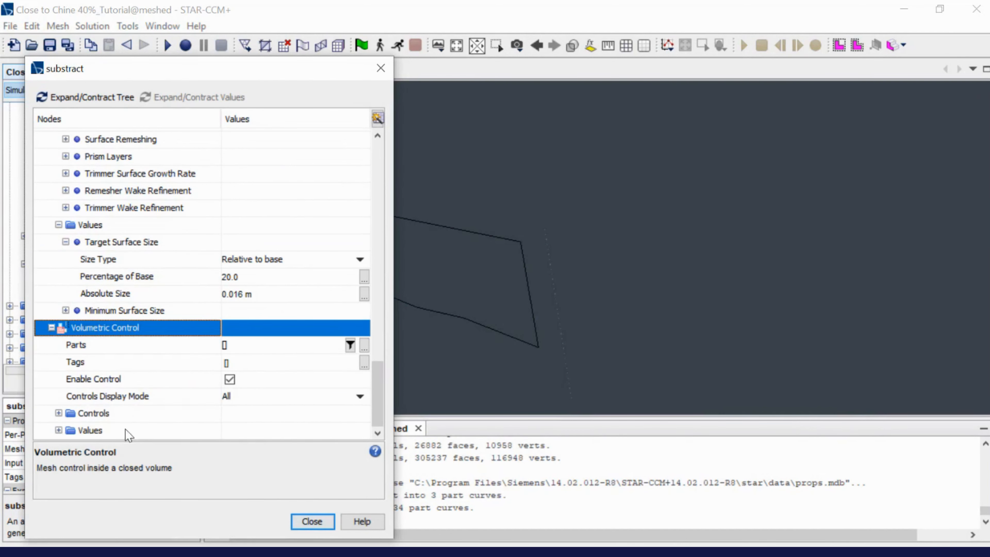
left_click(364, 345)
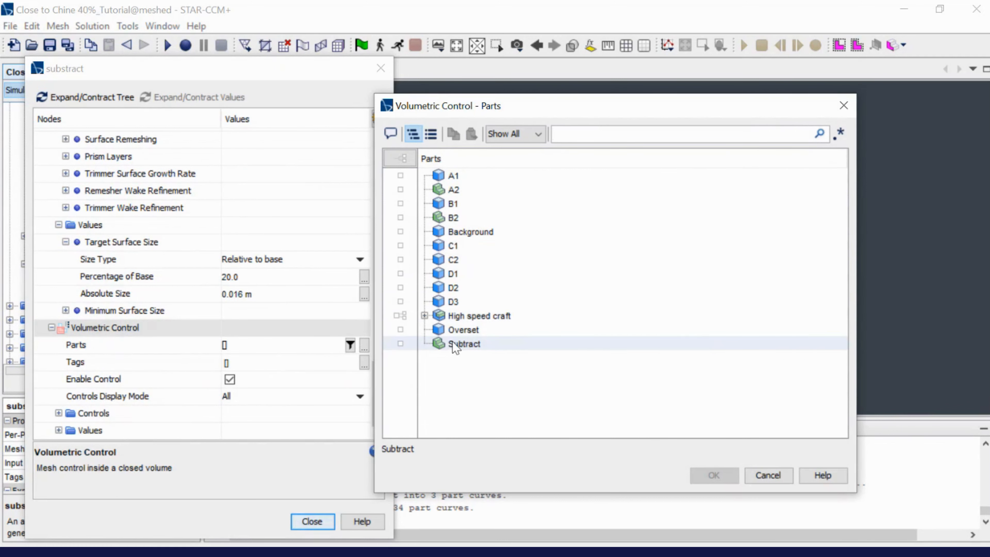
left_click(464, 345)
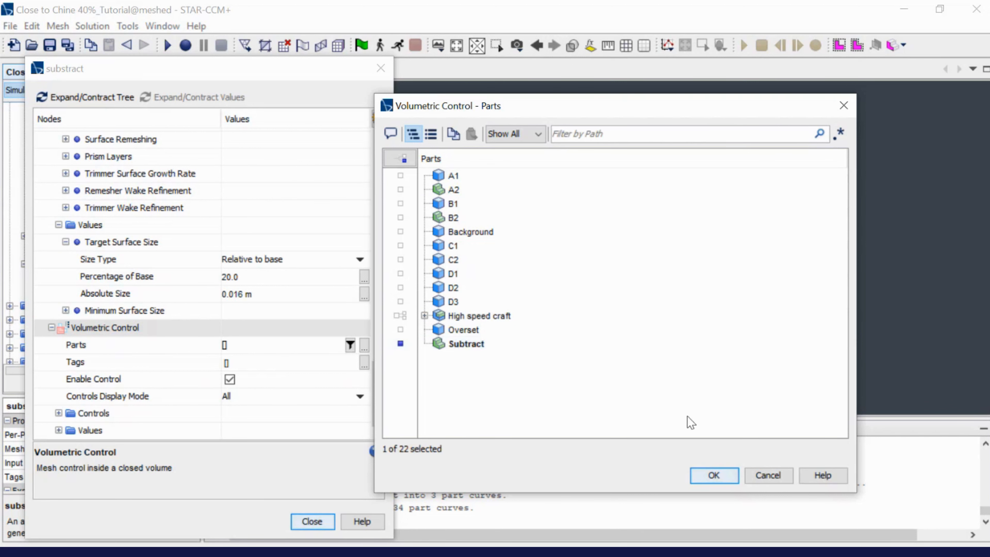
left_click(716, 475)
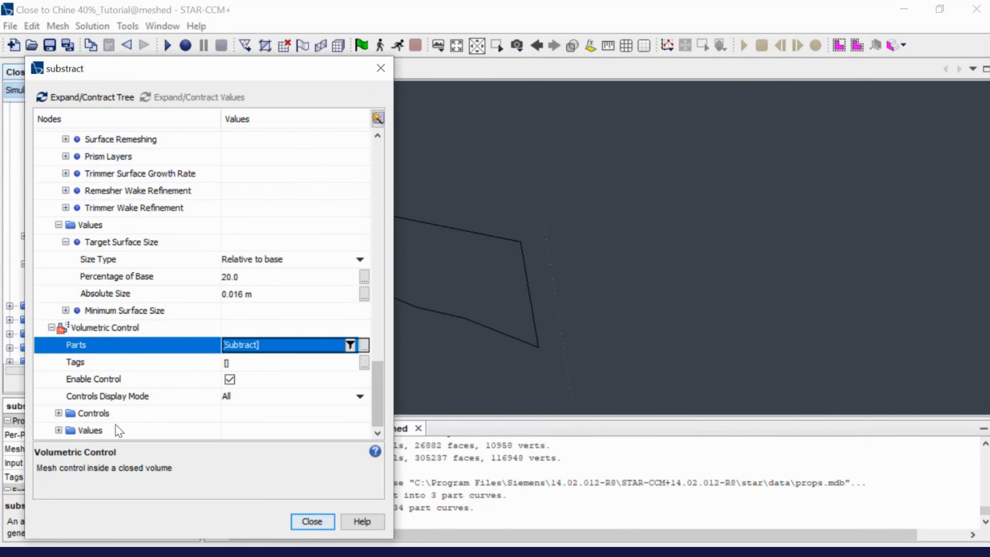
Review the Volumetric Control's trimmer settings and its anisotropic X, Y and Z size values
left_click(114, 413)
double_click(114, 413)
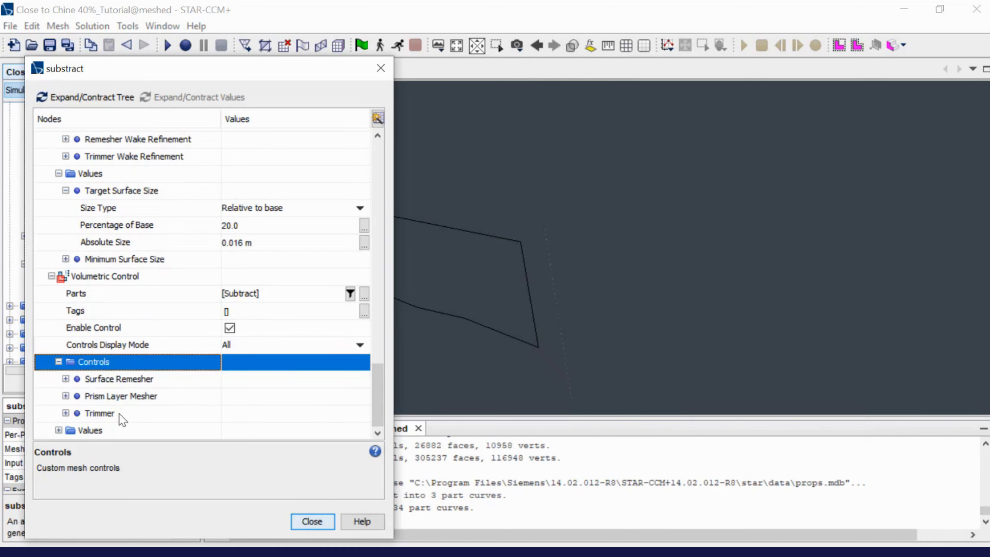
double_click(117, 412)
left_click(110, 435)
double_click(110, 433)
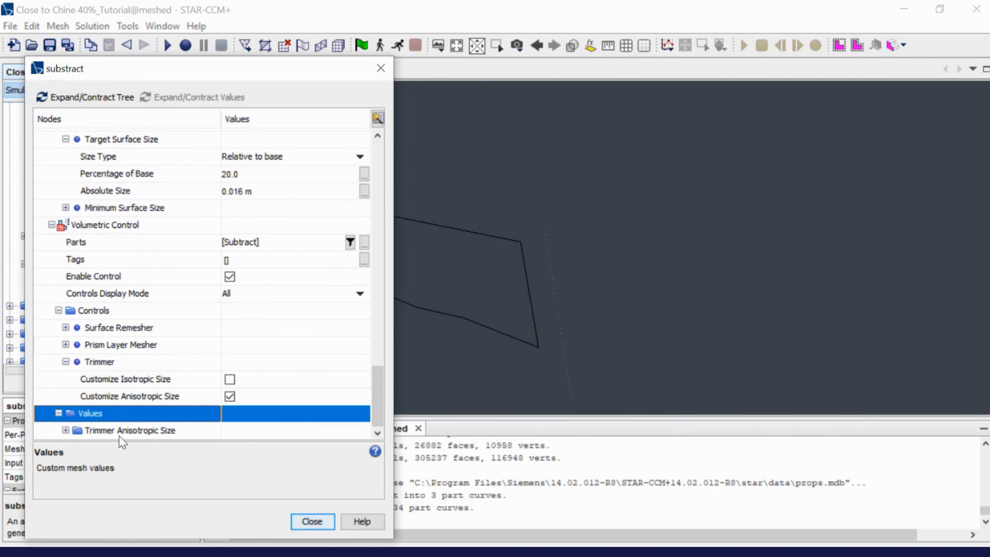
left_click(121, 436)
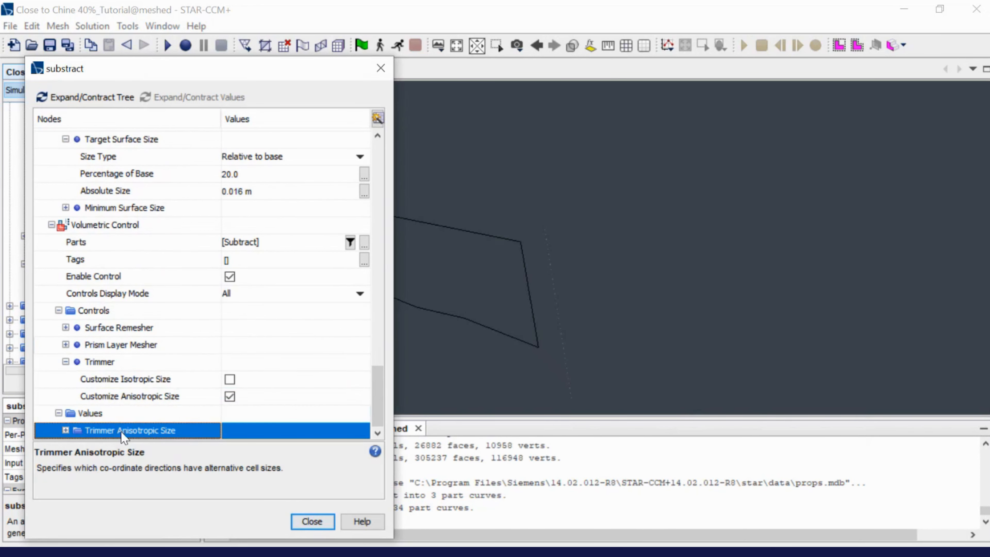
double_click(125, 433)
left_click(143, 414)
double_click(143, 413)
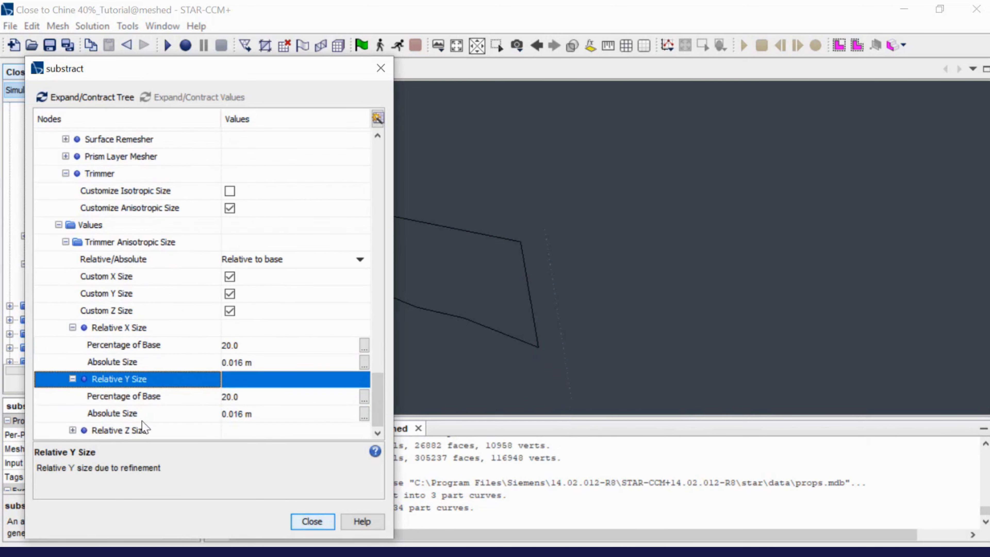
left_click(143, 429)
double_click(143, 430)
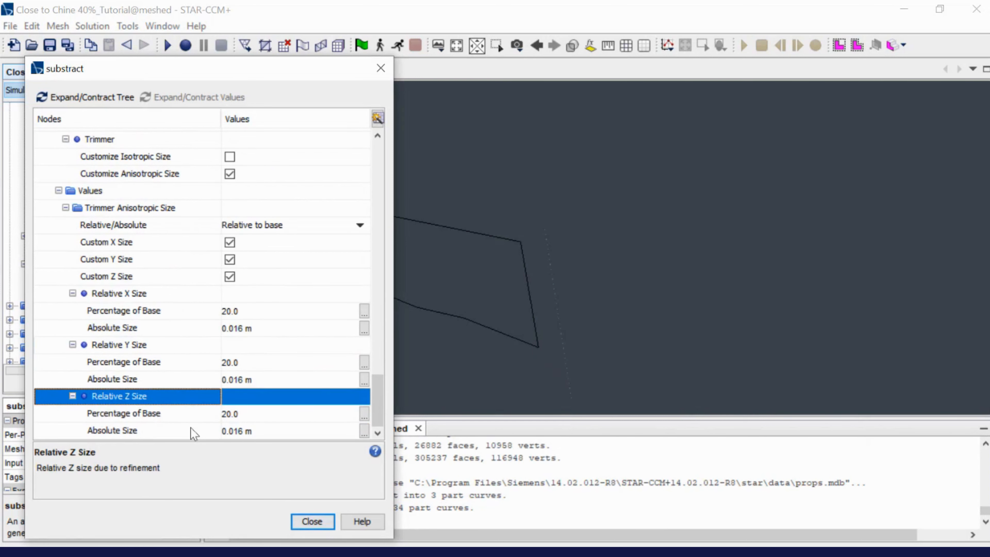
left_click(312, 522)
Close the Physics 1 model selection and review the properties of the background region
scroll(111, 302, "down", 3)
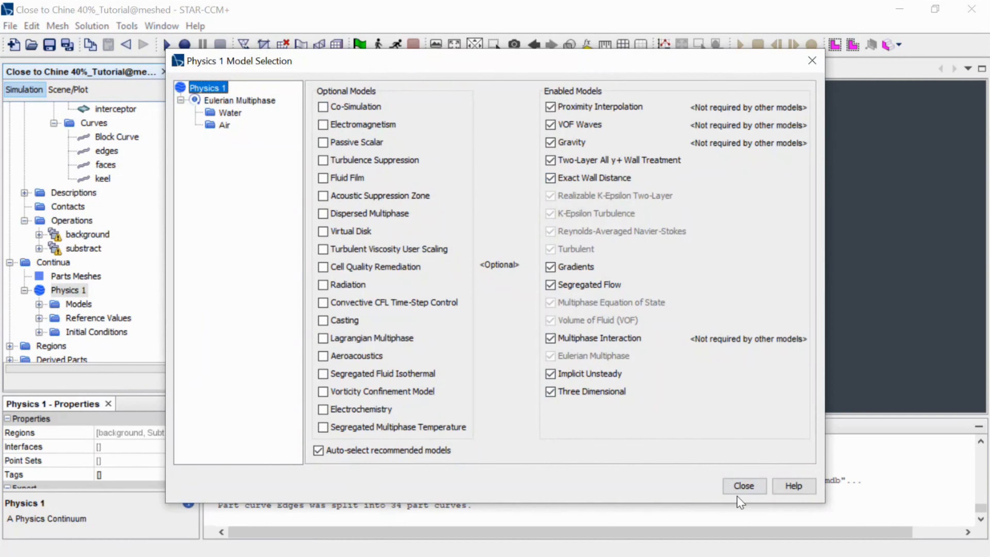
left_click(739, 487)
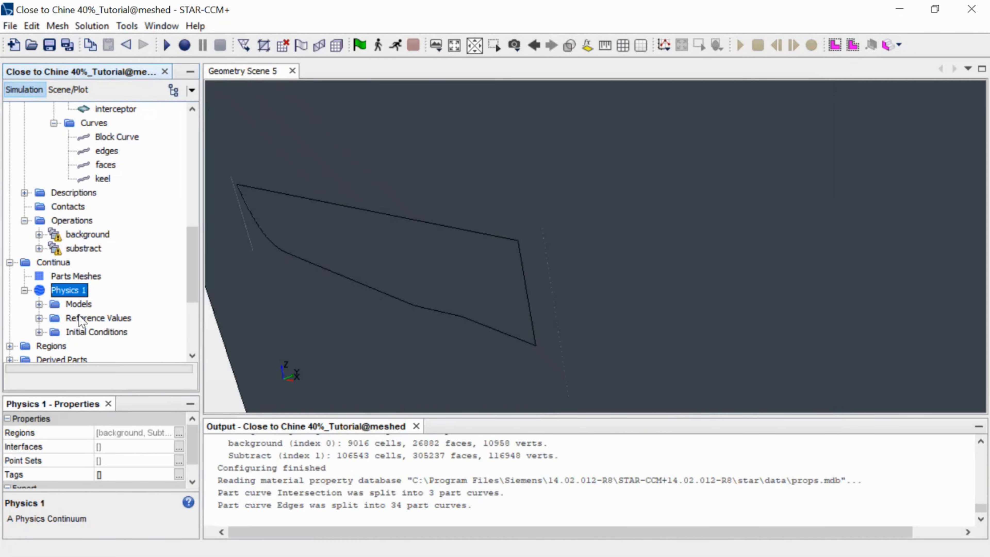
scroll(53, 335, "down", 1)
left_click(47, 303)
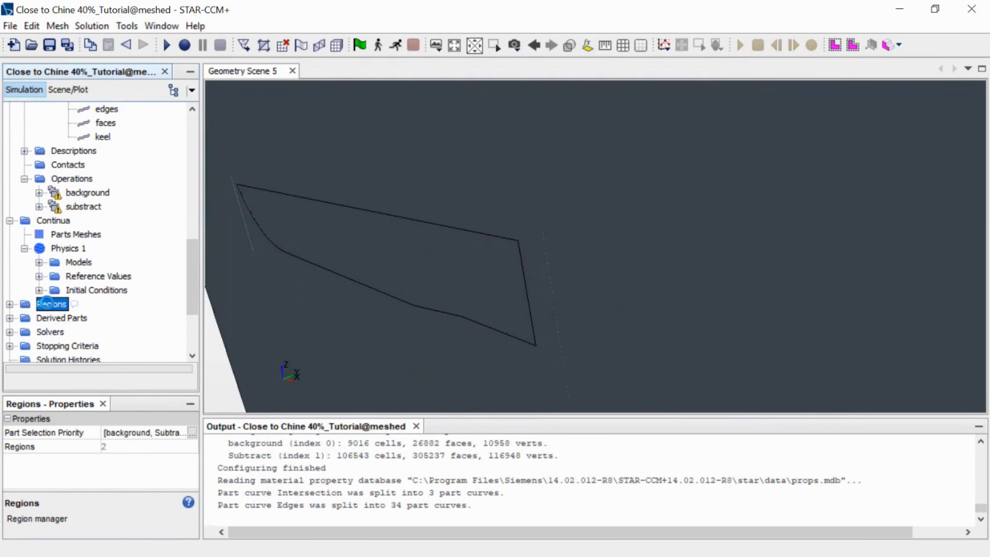
double_click(47, 304)
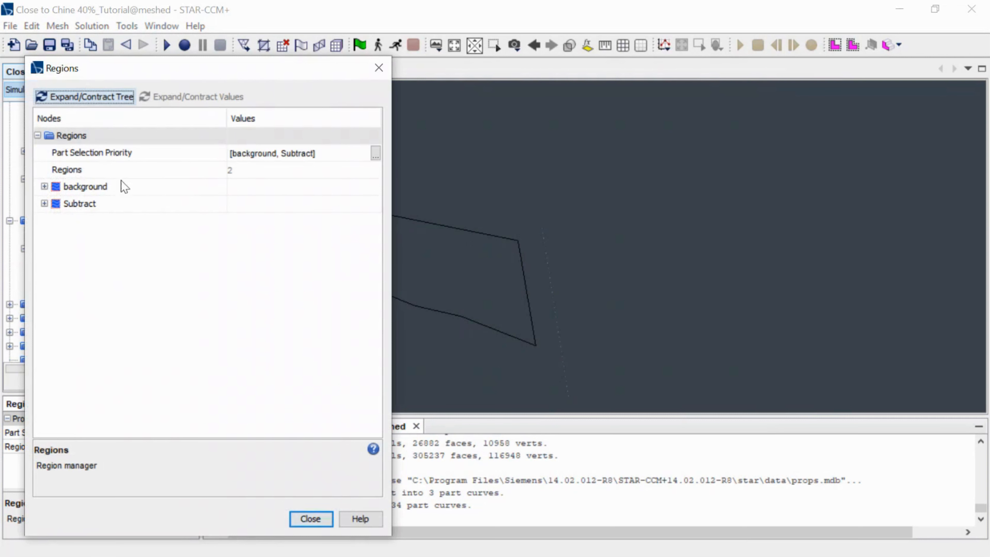
double_click(121, 187)
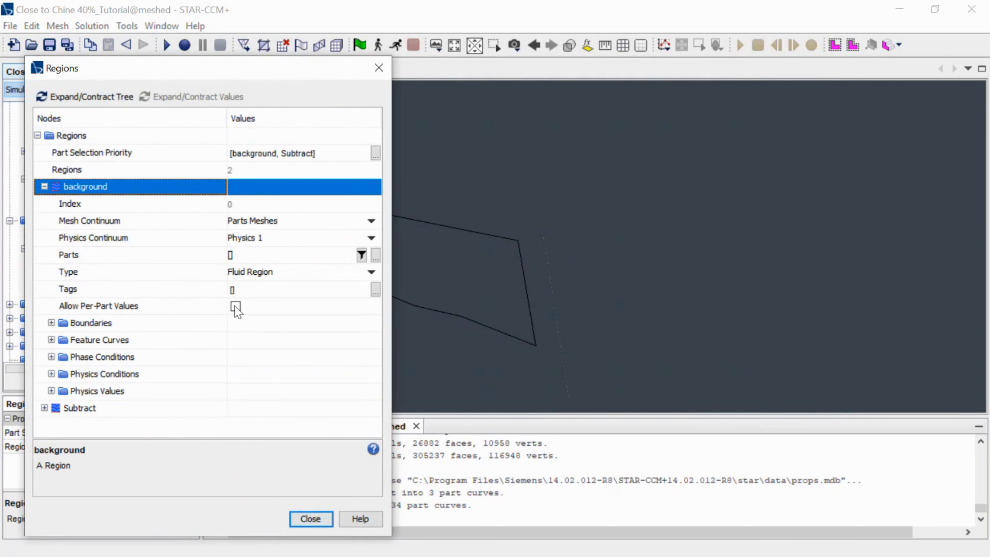
left_click(377, 69)
left_click(9, 304)
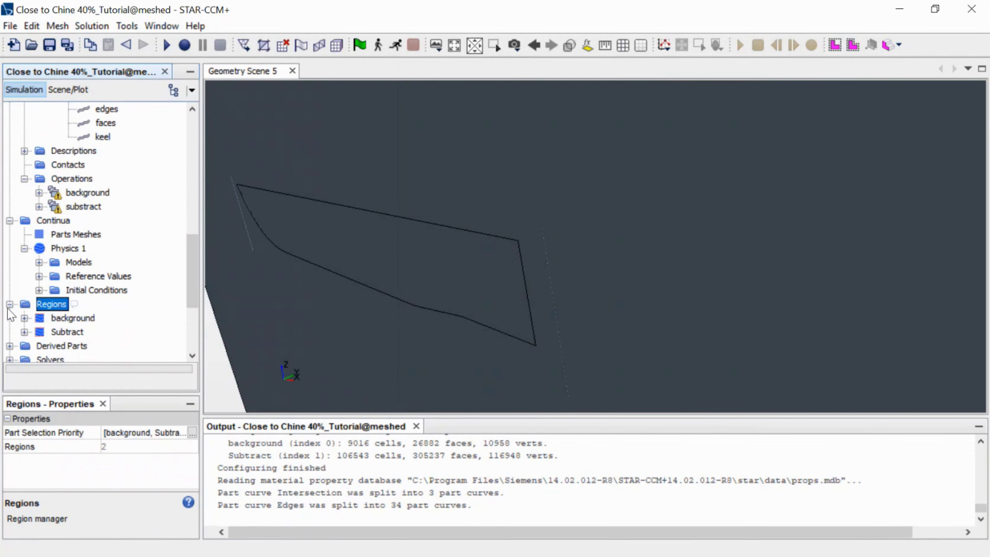
left_click(71, 319)
left_click(71, 332)
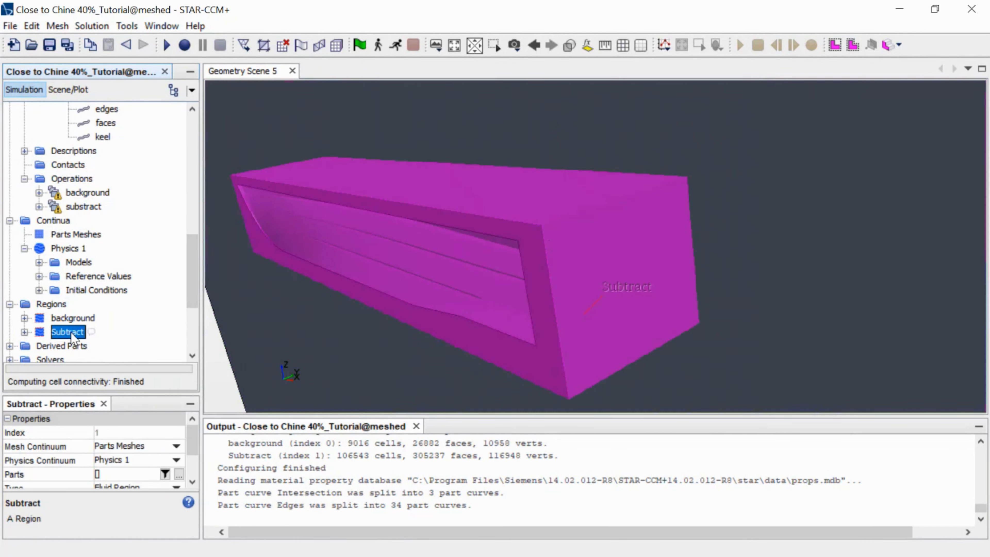
left_click(78, 318, "ctrl")
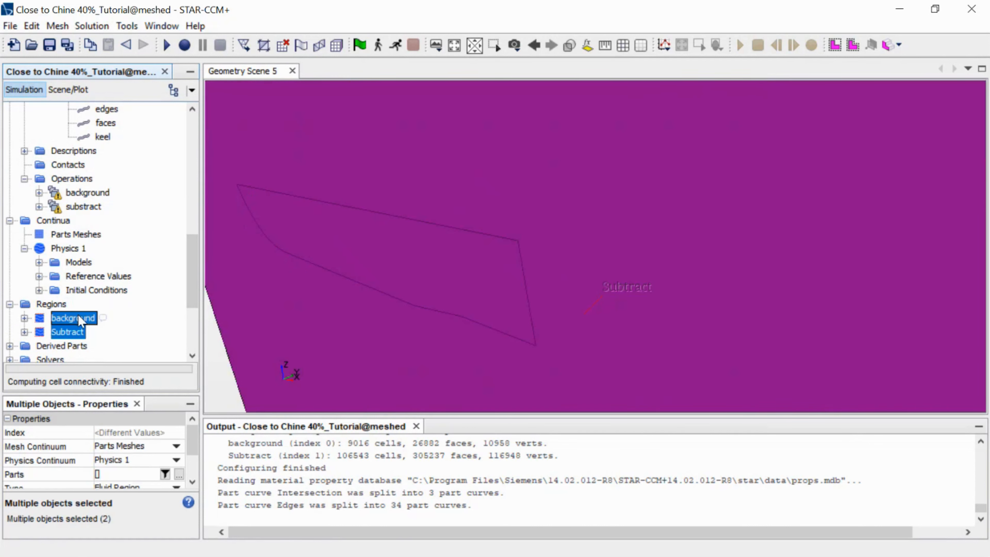
right_click(78, 315)
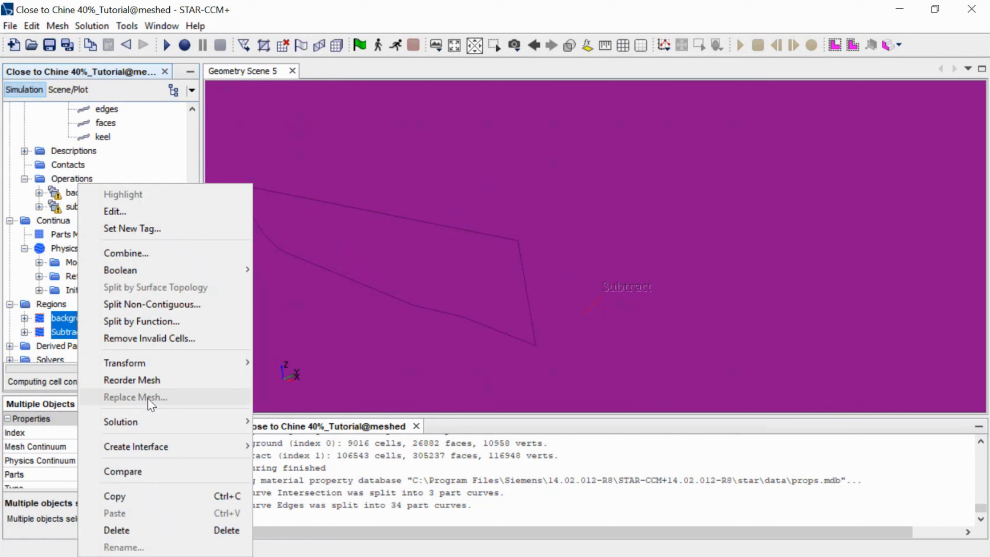
left_click(156, 159)
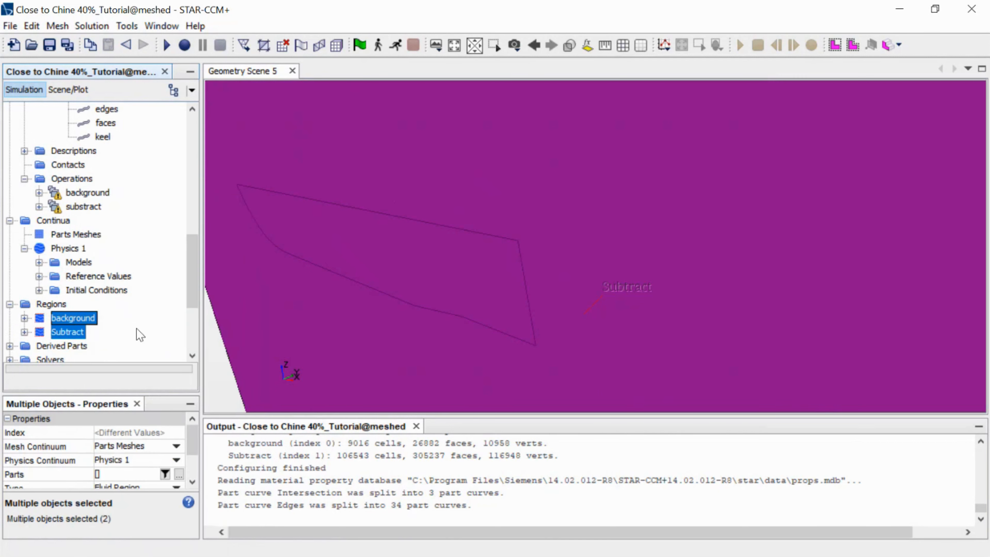
Open the Assign Parts to Regions settings for the Background and Subtract parts
scroll(137, 343, "up", 3)
scroll(136, 343, "up", 7)
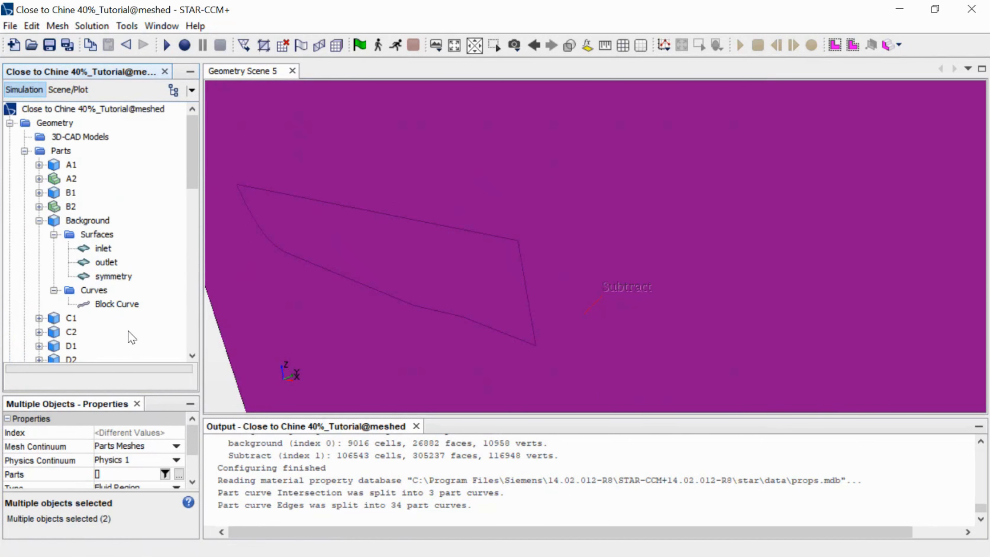
left_click(100, 221)
scroll(113, 262, "down", 3)
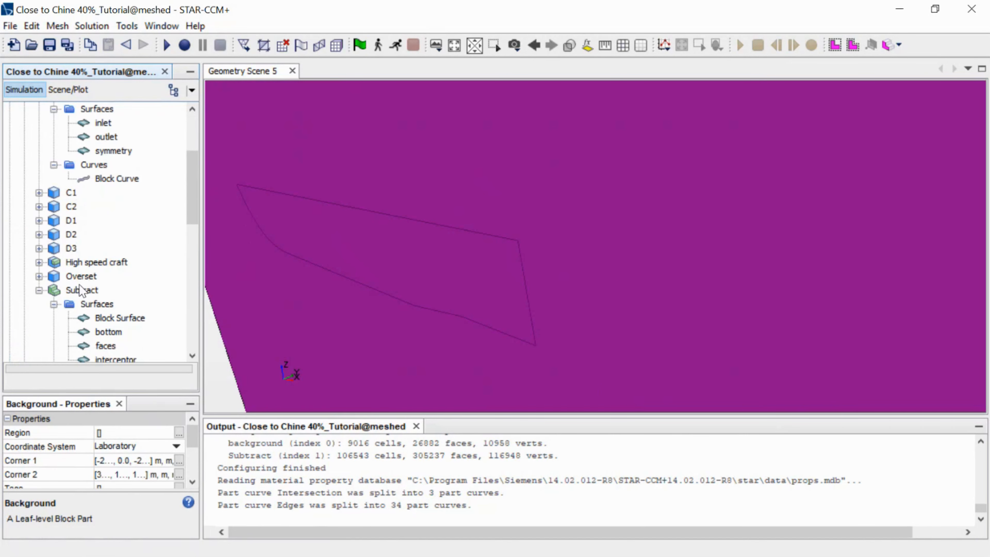
left_click(81, 290, "ctrl")
right_click(80, 290)
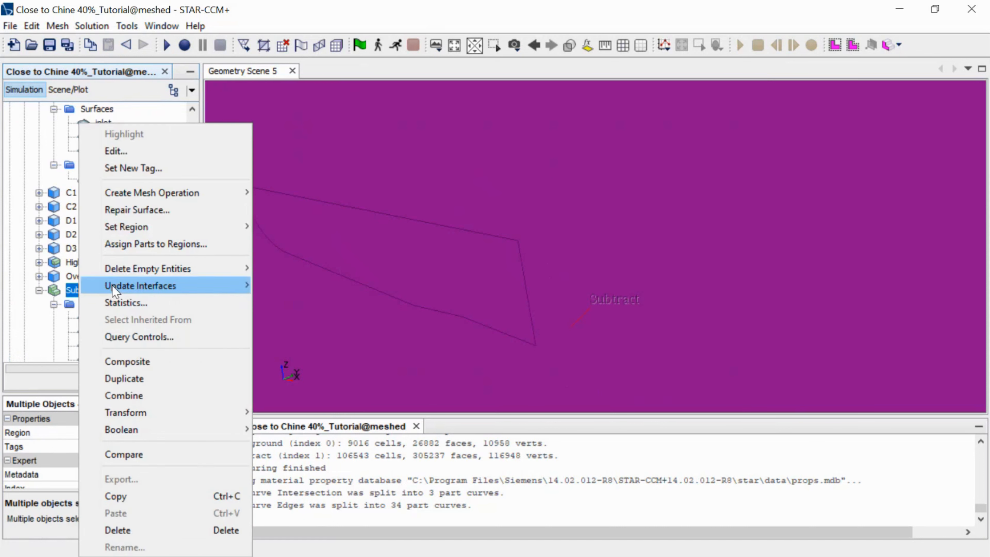
left_click(145, 243)
Try a region assignment with one region per part, one boundary per part surface and no interfaces from contacts
left_click(440, 375)
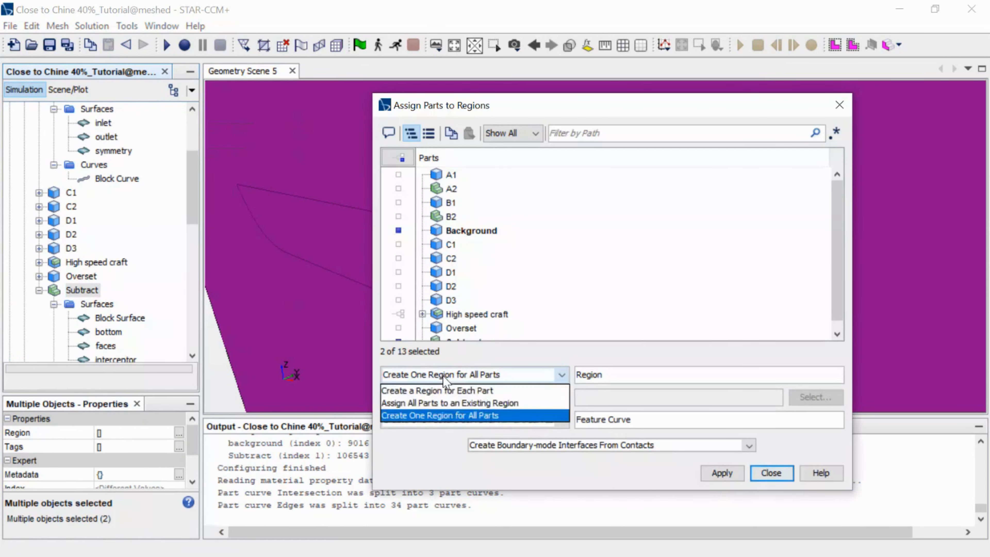
left_click(444, 390)
left_click(444, 398)
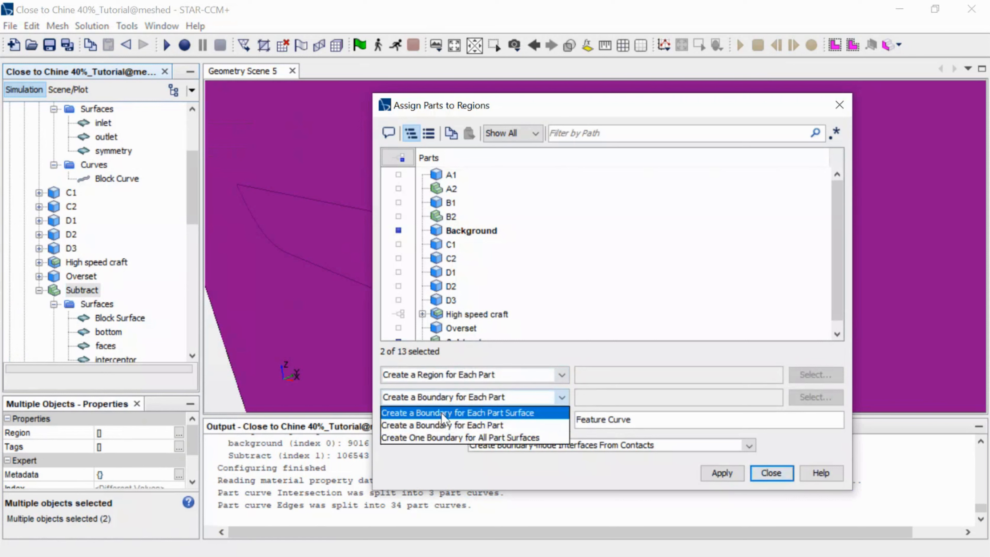
left_click(443, 416)
left_click(448, 420)
left_click(527, 448)
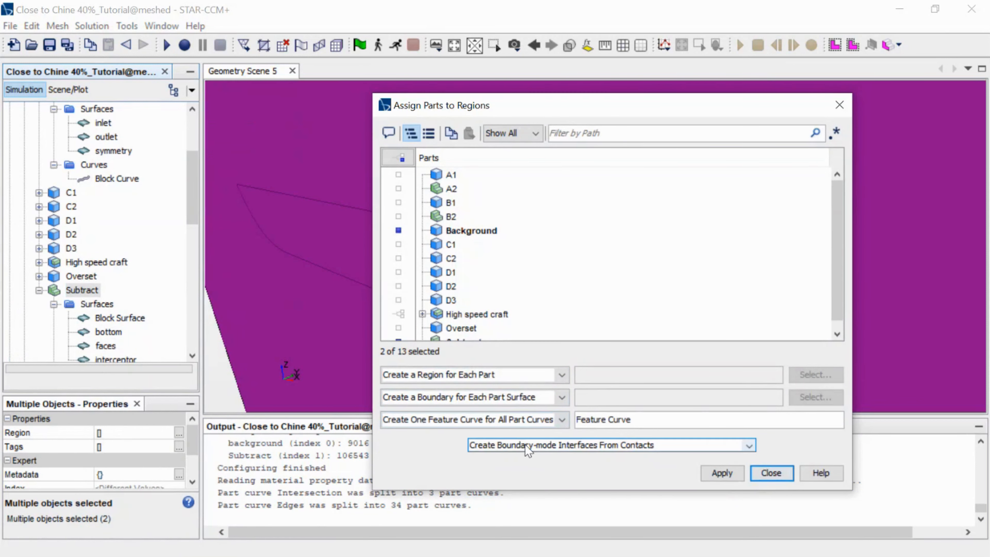
left_click(527, 448)
left_click(509, 485)
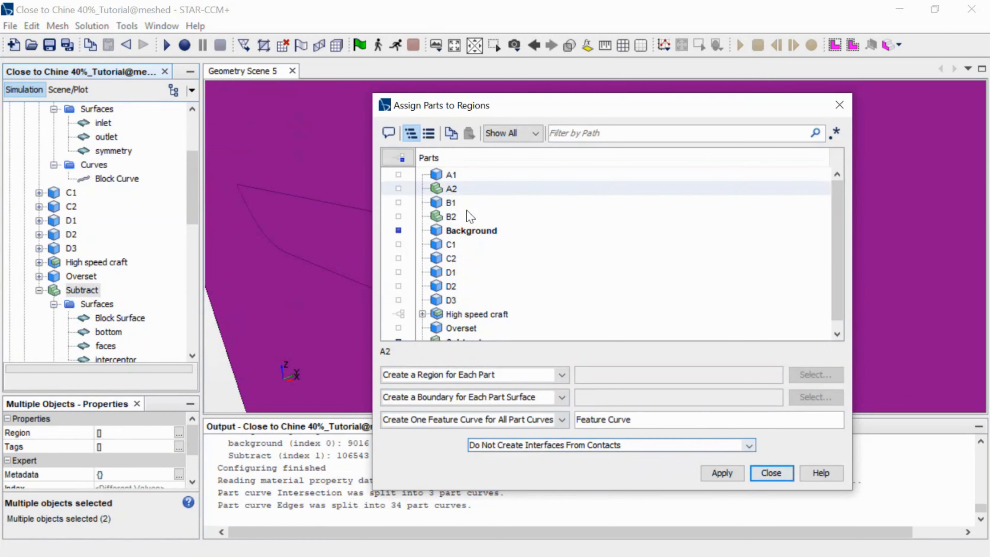
scroll(448, 219, "down", 1)
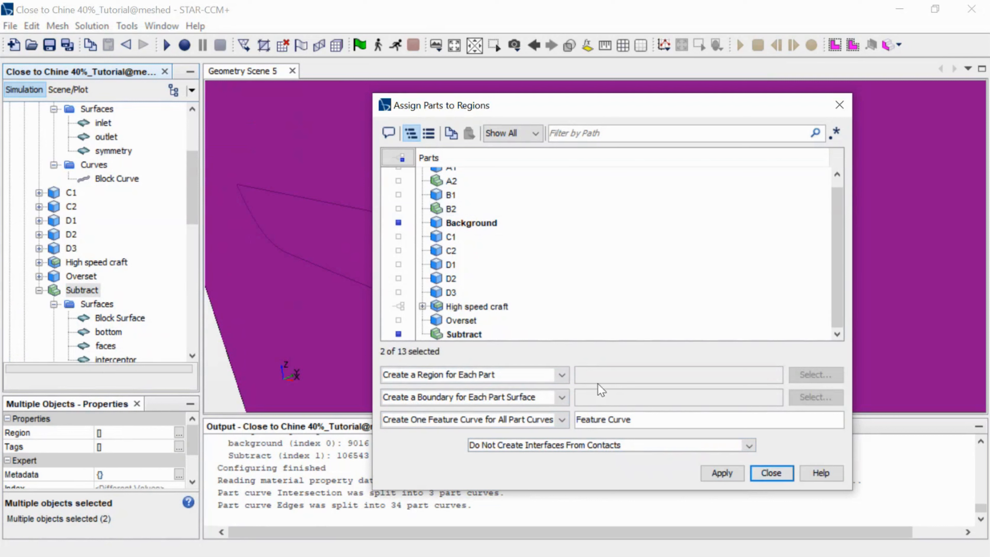
left_click(772, 474)
scroll(80, 291, "down", 6)
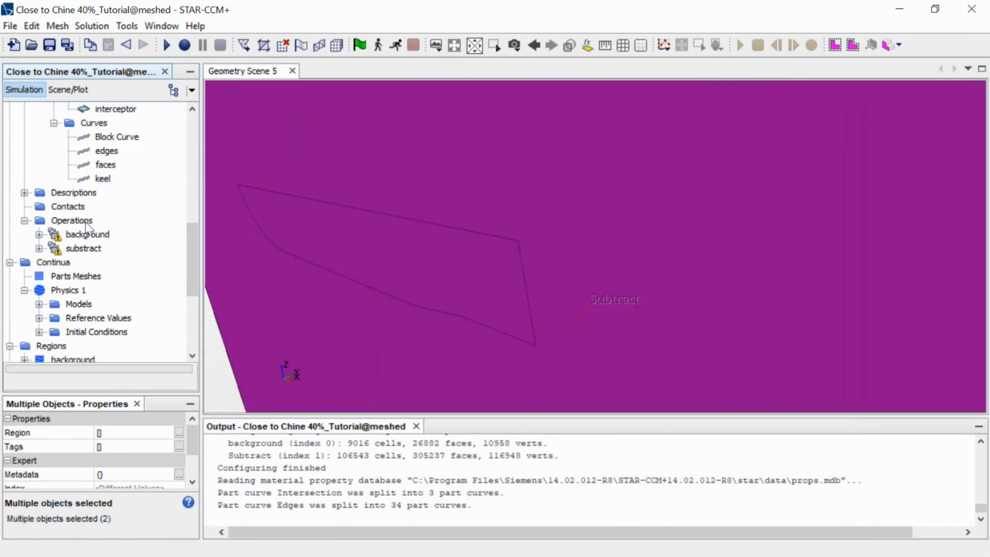
scroll(91, 273, "down", 3)
left_click(89, 235)
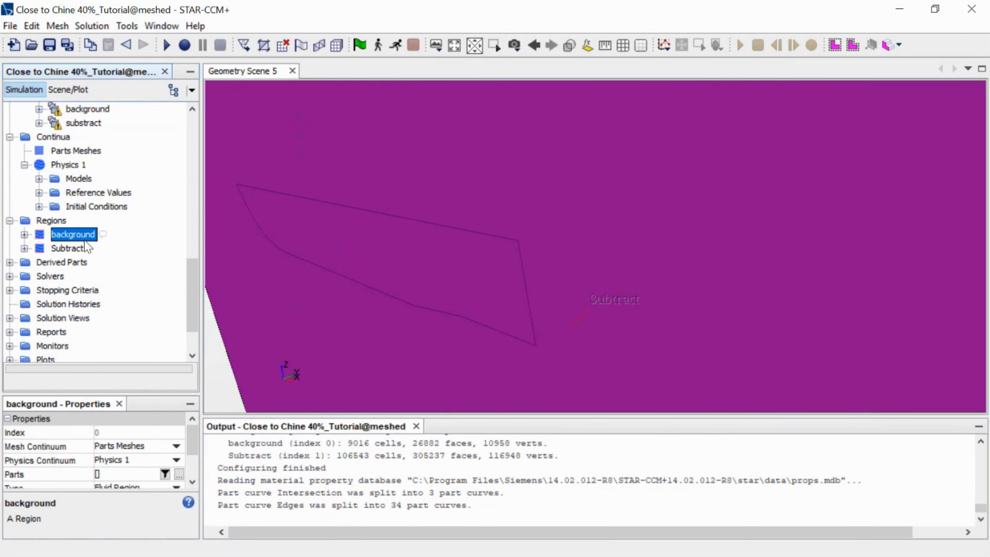
left_click(83, 248)
left_click(80, 235)
right_click(92, 235)
left_click(111, 235)
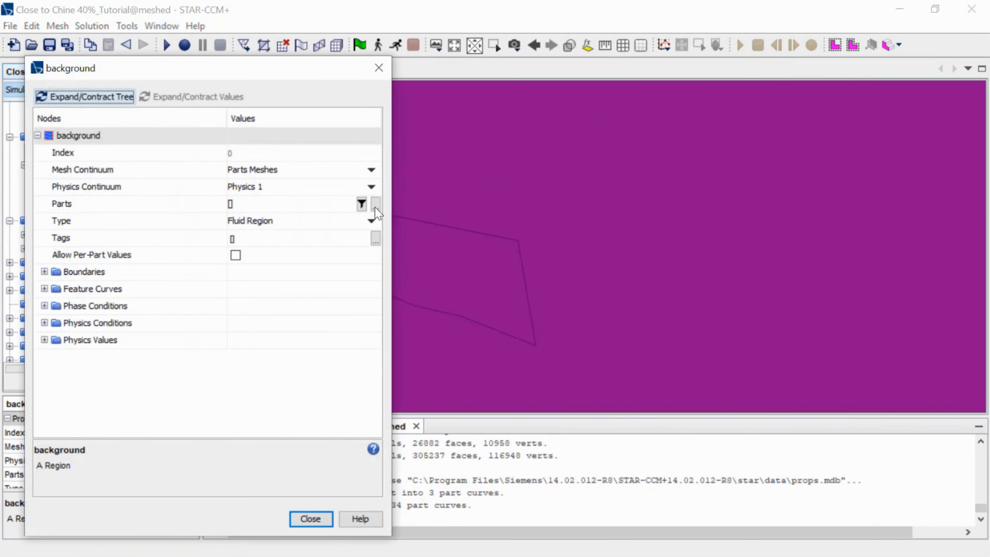
left_click(310, 518)
Assign the Background part to the background region
left_click(82, 248)
left_click(78, 235)
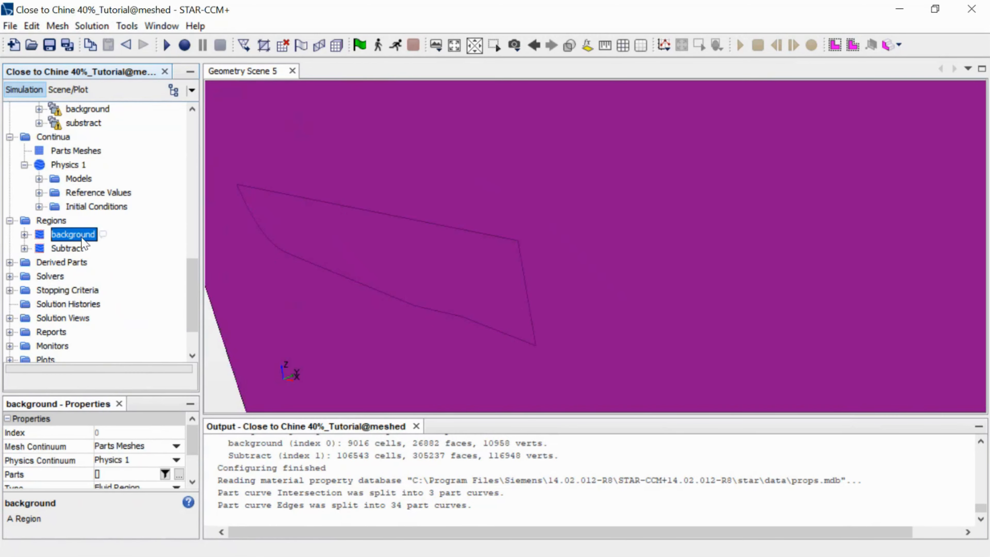
right_click(83, 235)
left_click(113, 237)
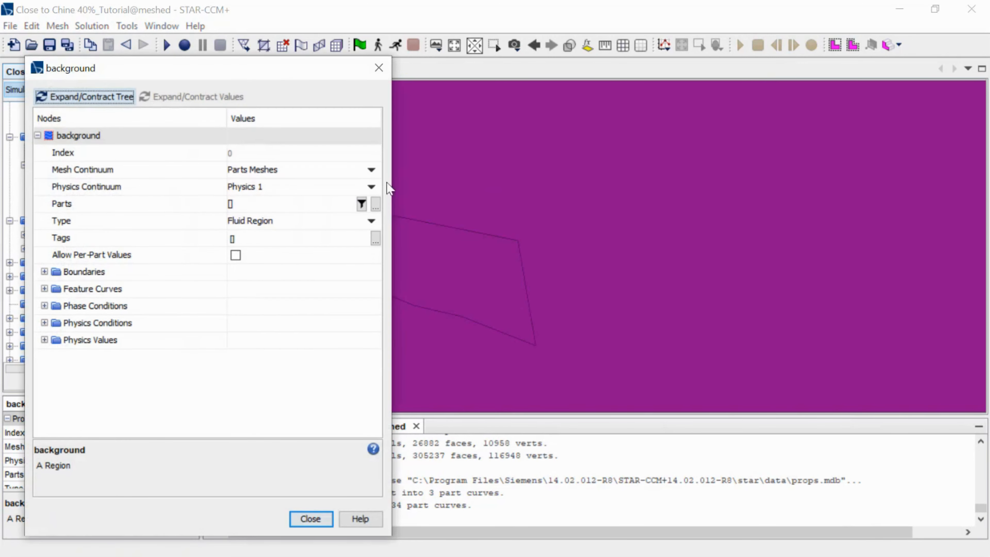
left_click(374, 204)
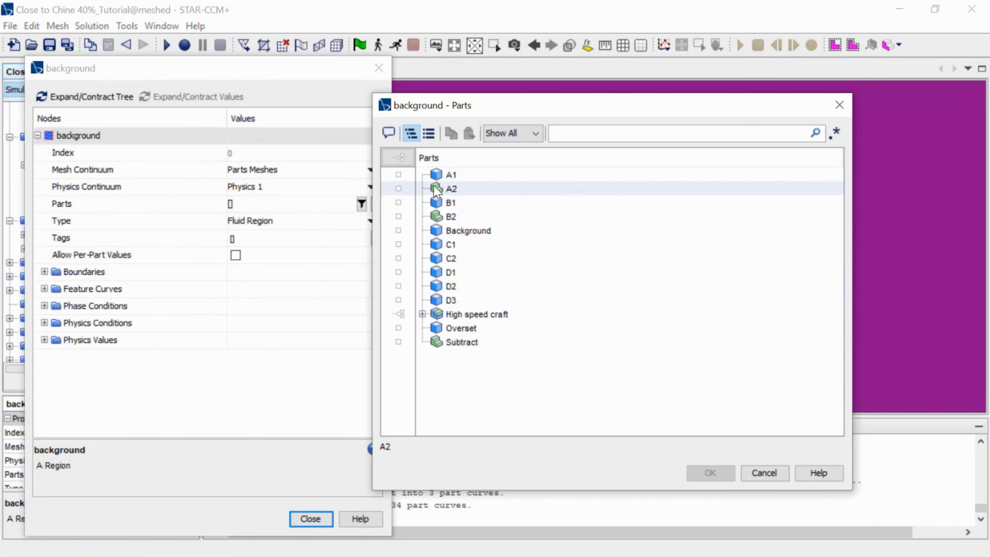
left_click(460, 230)
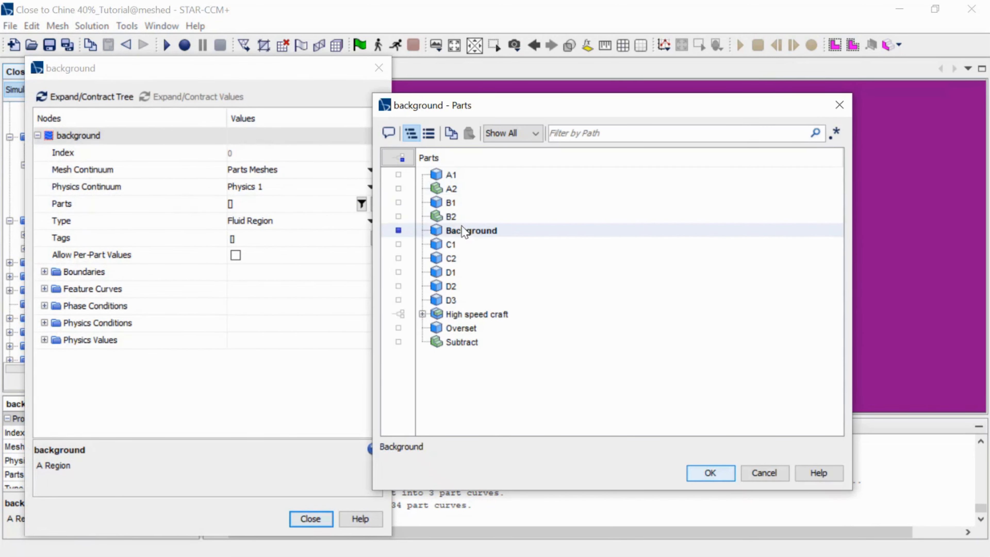
left_click(709, 472)
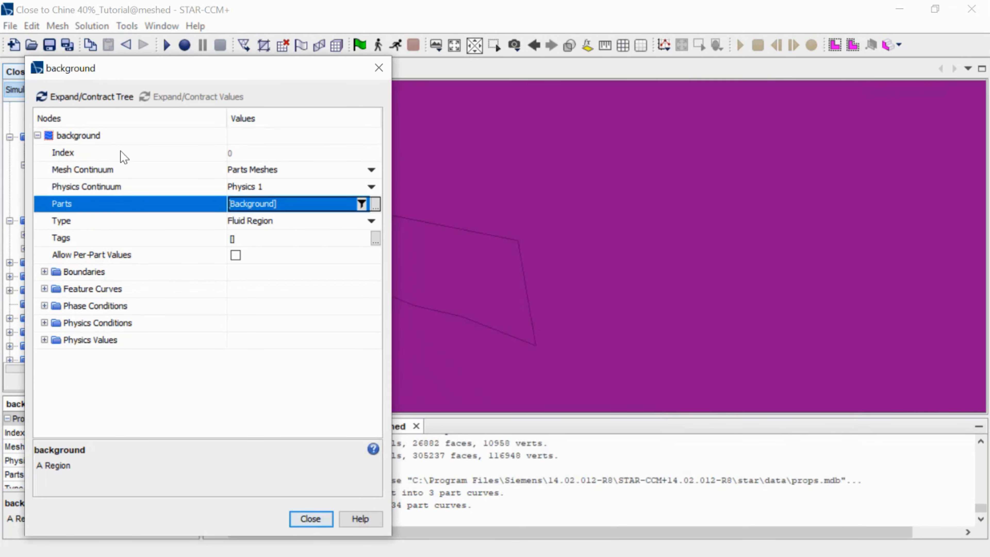
Check which part surface is assigned to the inlet boundary of the background region
double_click(124, 277)
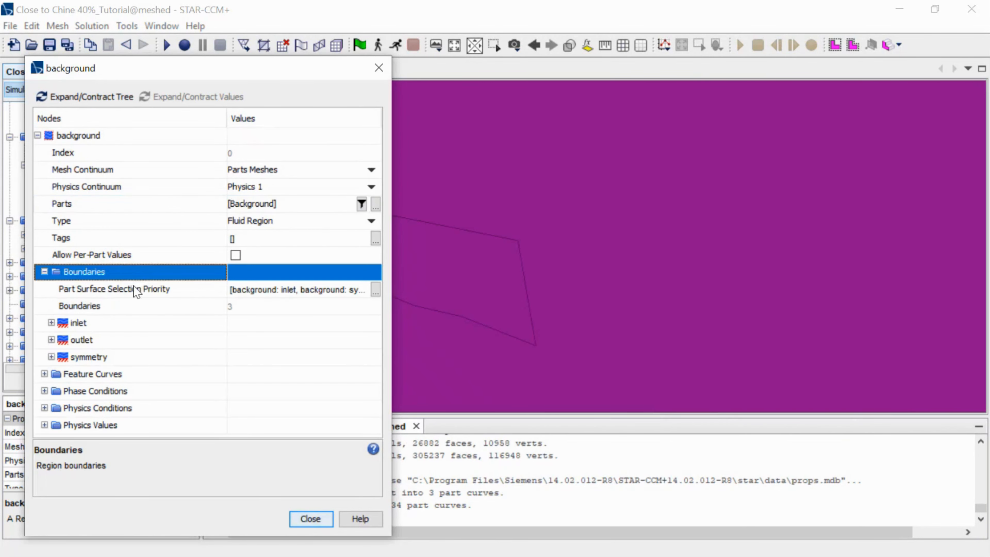
double_click(136, 331)
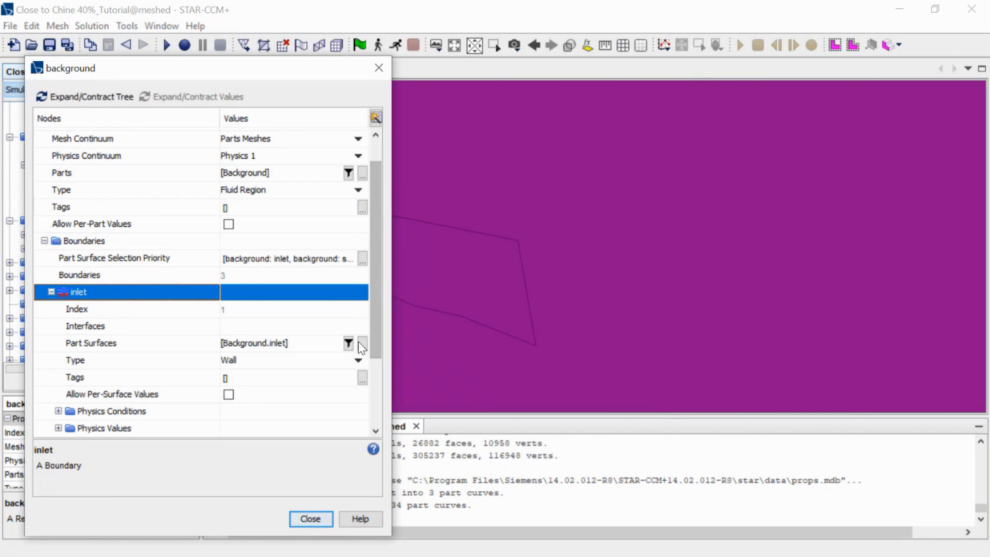
left_click(362, 344)
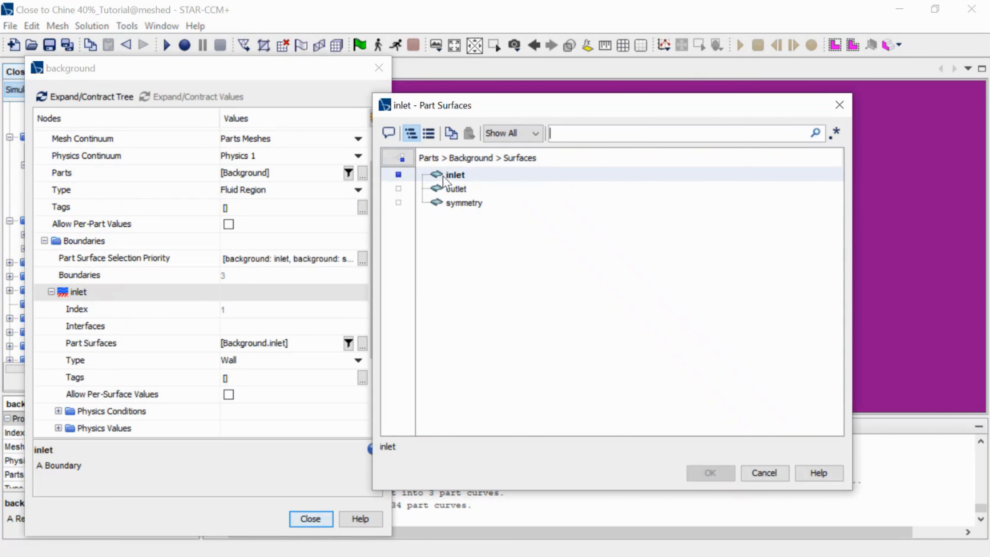
left_click(762, 473)
scroll(188, 387, "down", 2)
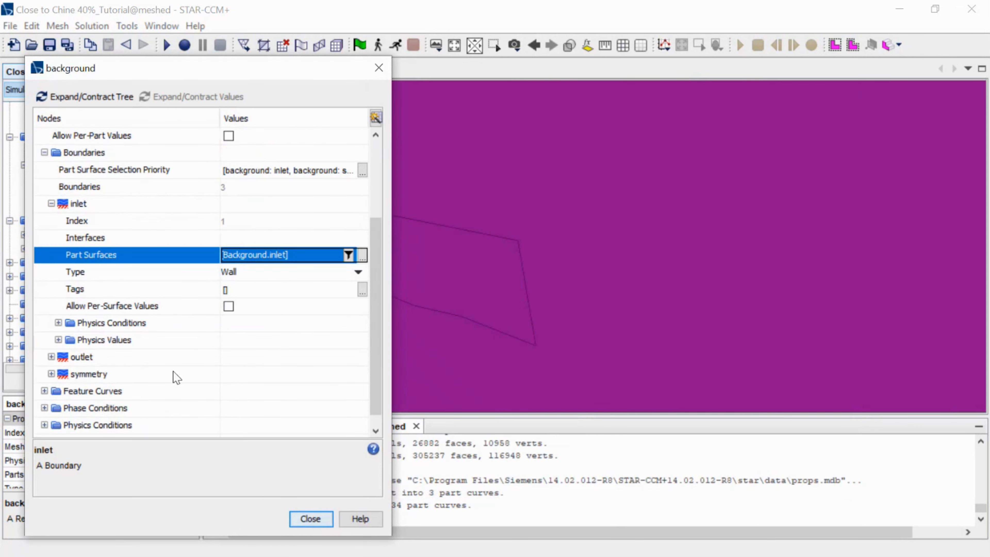
Check which part surfaces are assigned to the outlet and symmetry boundaries of the background region
double_click(169, 356)
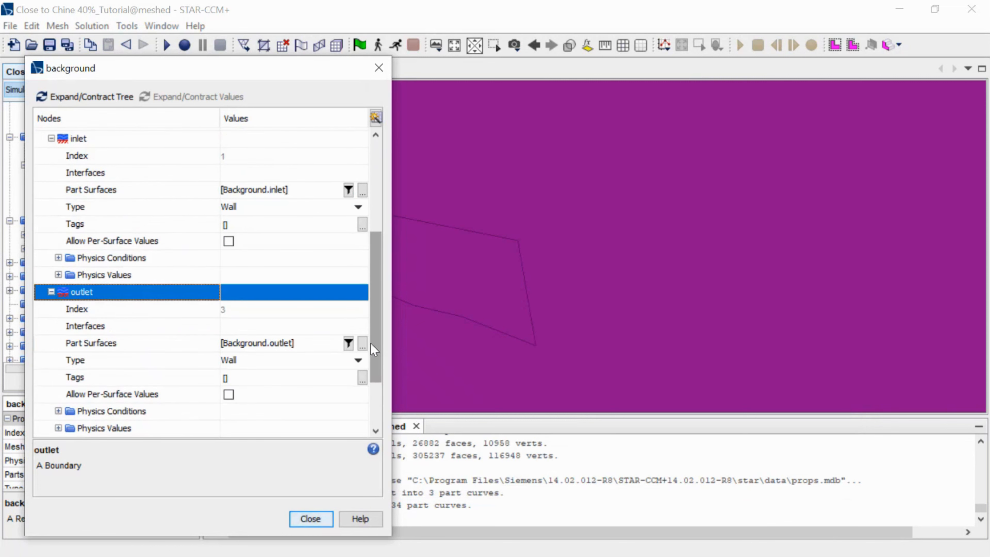
left_click(363, 345)
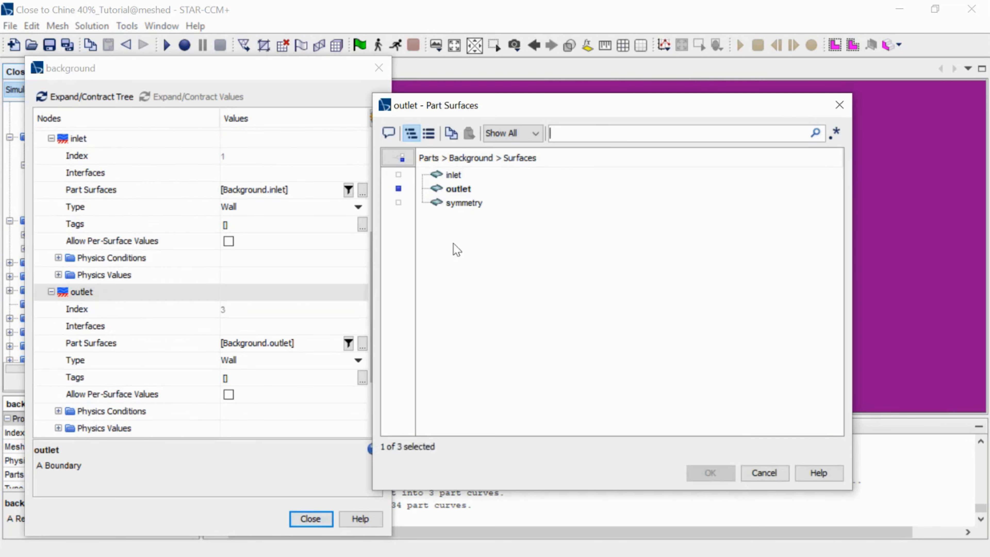
left_click(839, 103)
scroll(99, 363, "down", 2)
double_click(98, 362)
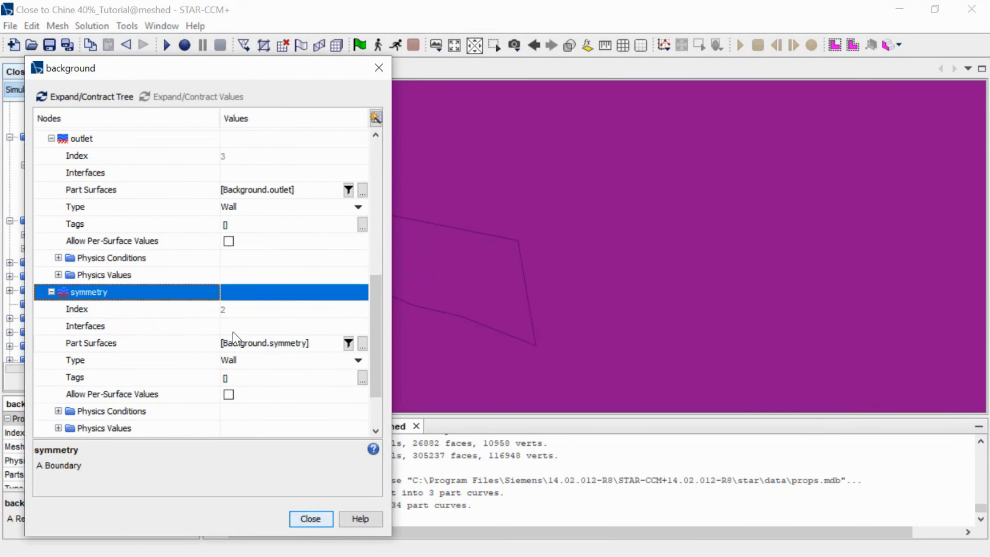
left_click(363, 344)
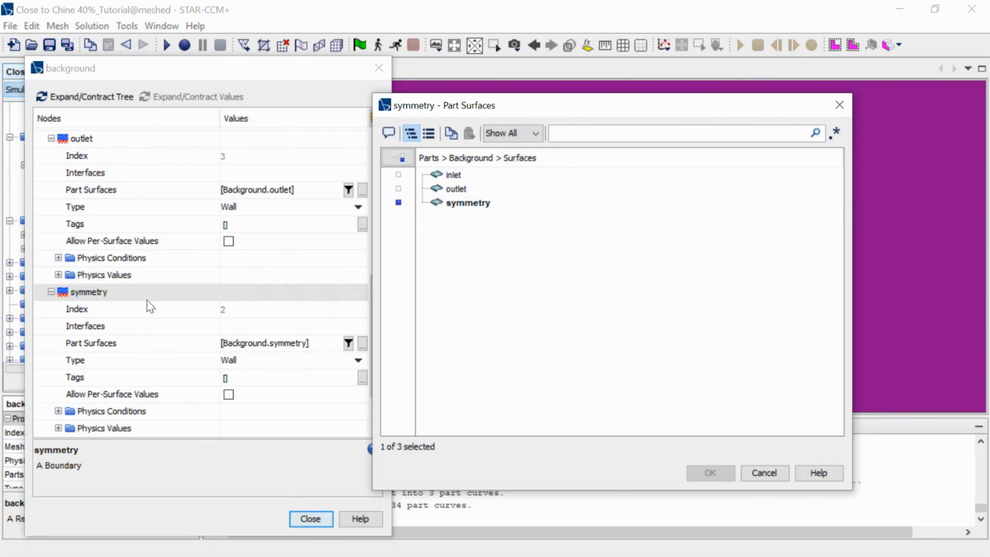
left_click(763, 472)
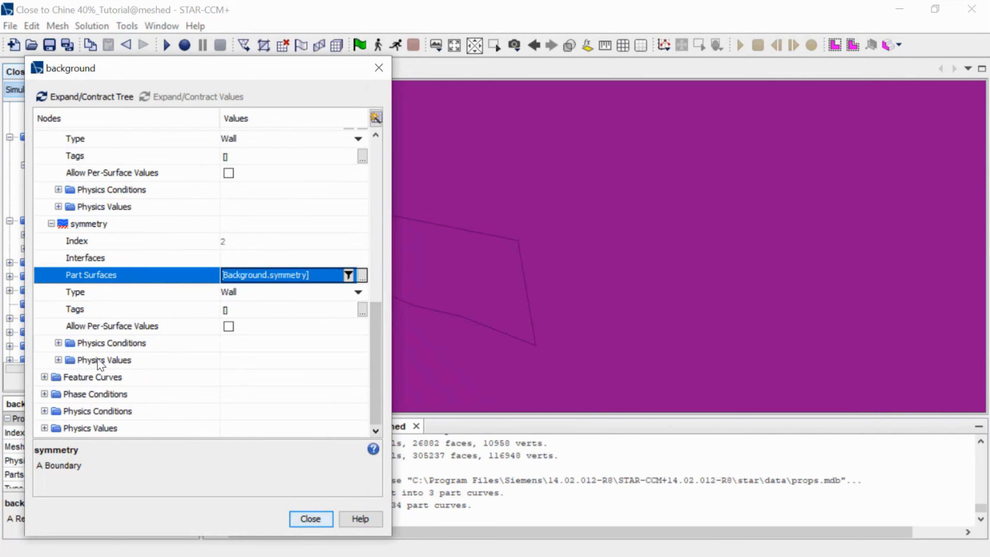
Examine the symmetry boundary's physics conditions and its blended wall function values in the background region
double_click(104, 344)
double_click(141, 360)
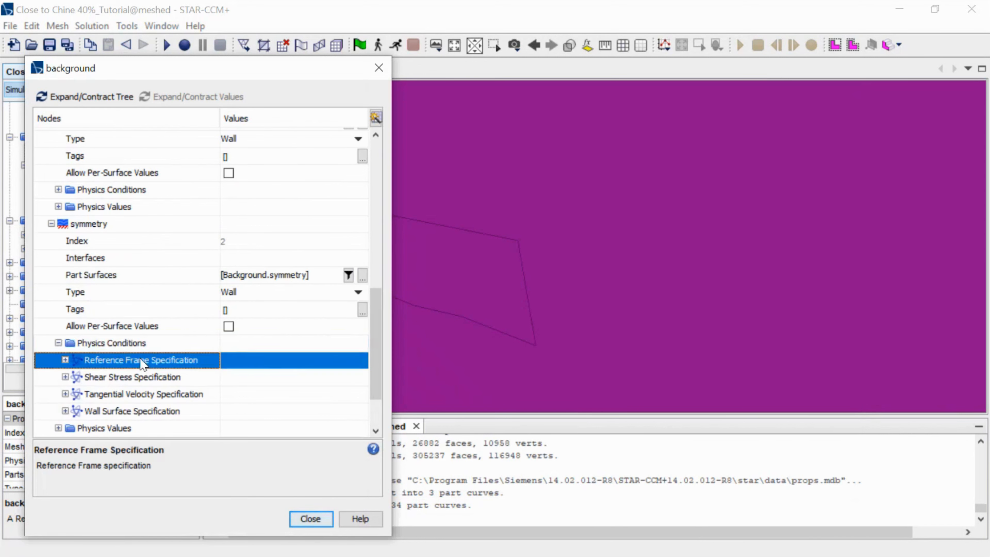
double_click(140, 343)
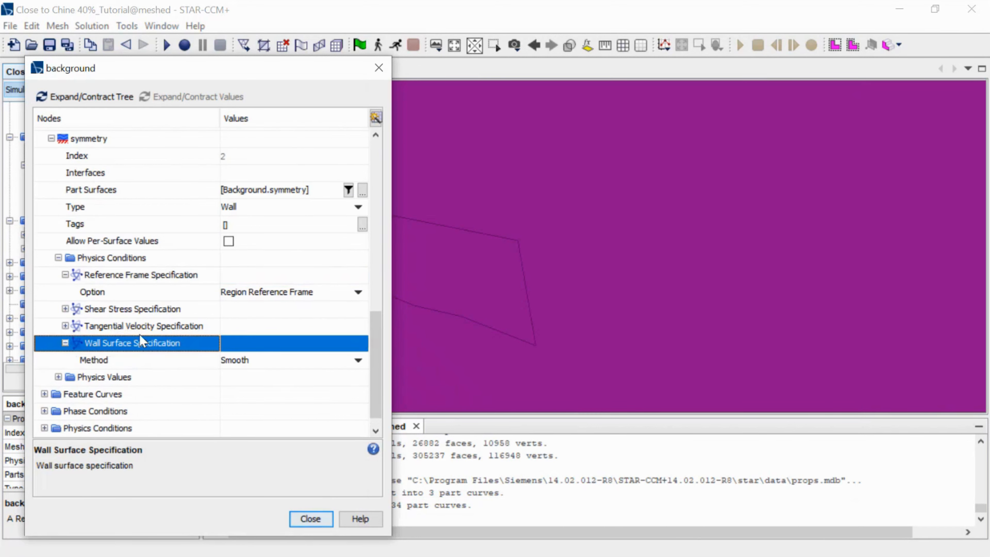
double_click(139, 330)
double_click(142, 312)
scroll(152, 375, "down", 3)
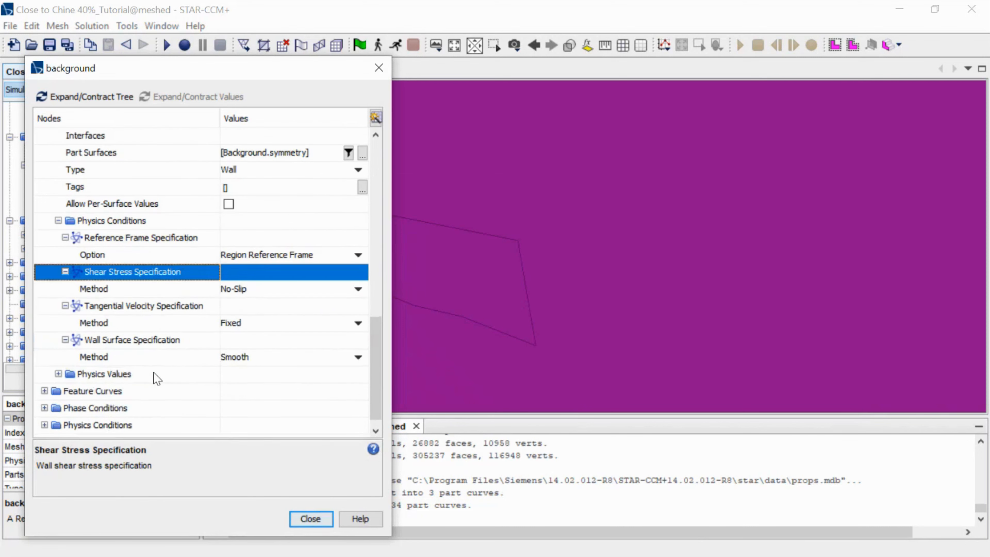
left_click(133, 360)
double_click(133, 360)
double_click(148, 377)
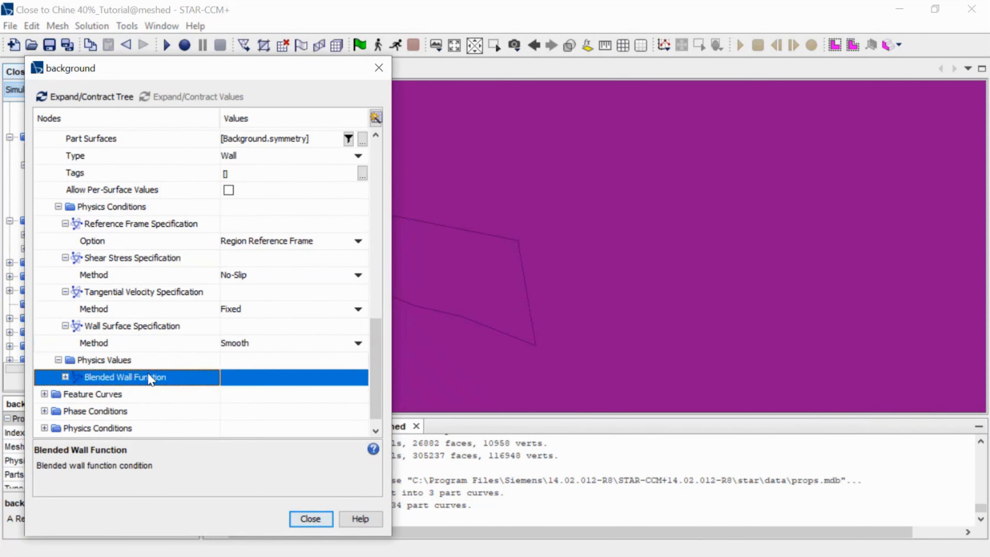
double_click(132, 378)
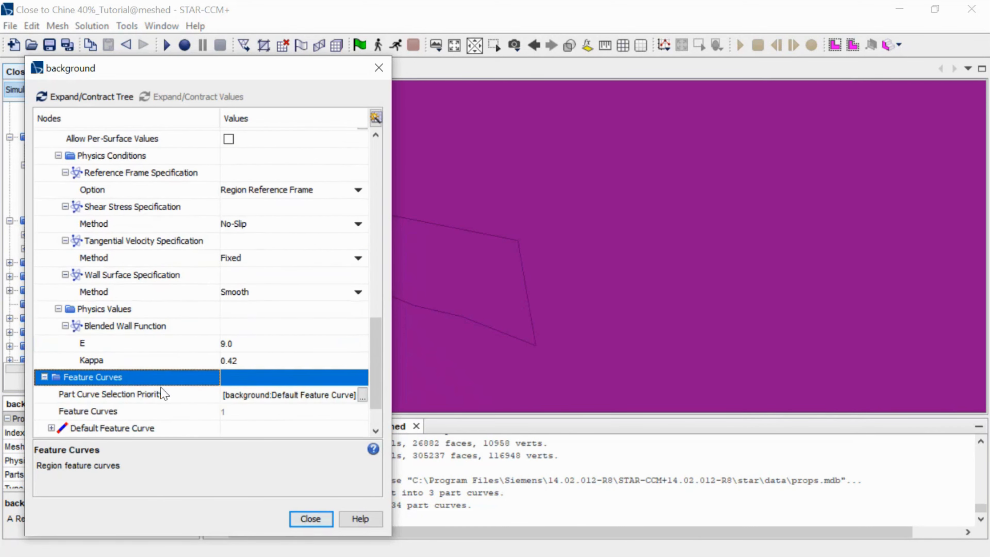
Check which part curve is assigned to the background region's default feature curve
scroll(162, 394, "down", 3)
left_click(141, 382)
double_click(141, 383)
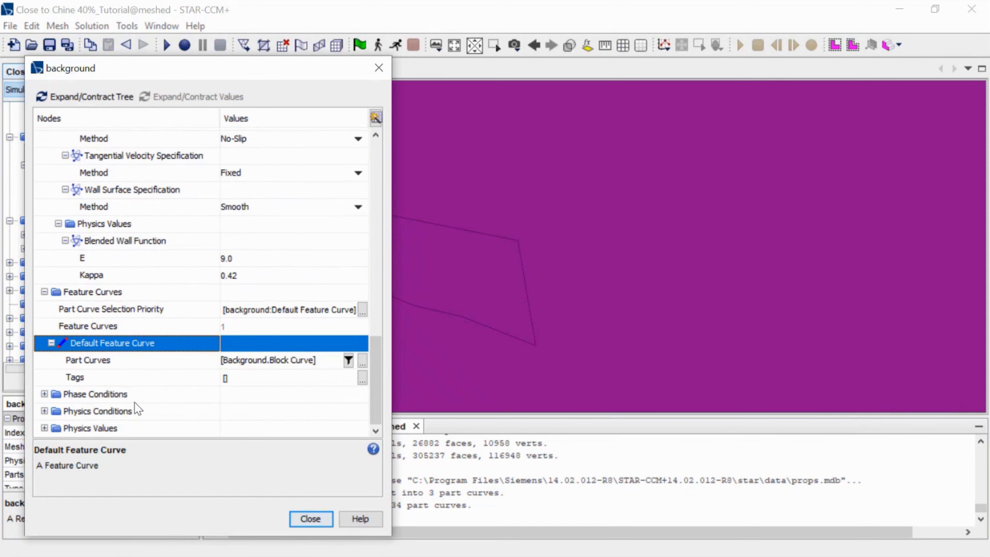
left_click(362, 360)
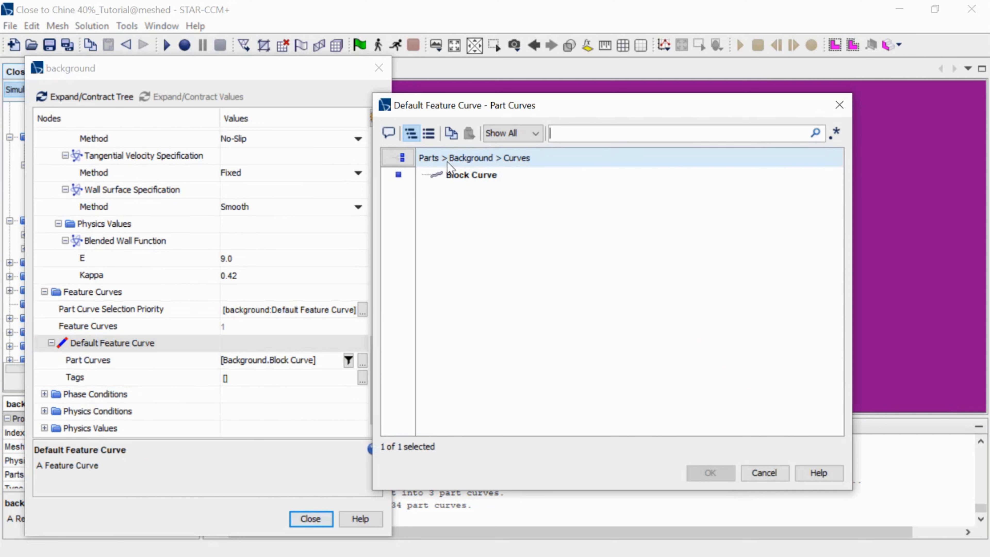
left_click(757, 473)
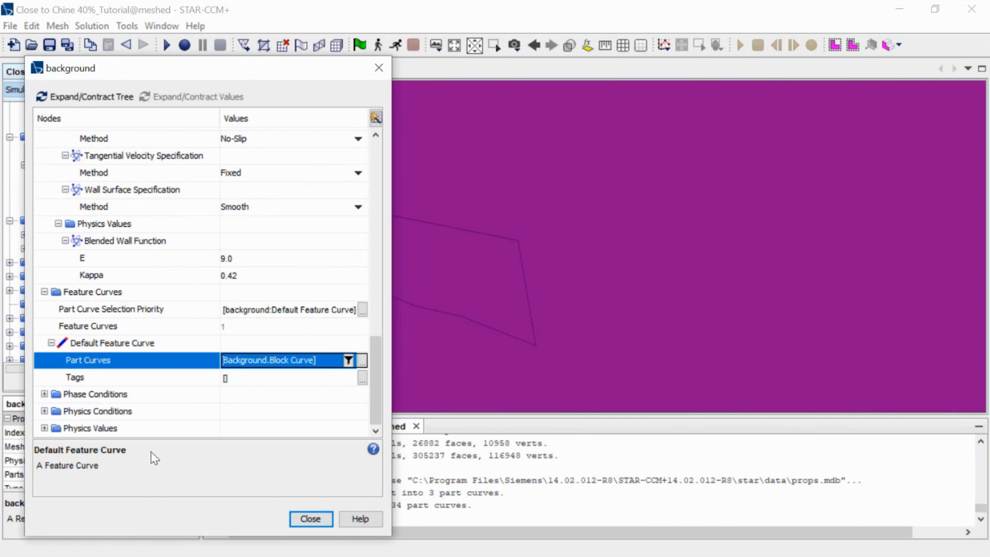
Review the background region's phase conditions, physics conditions, axis and motion specification, and close its settings
double_click(86, 395)
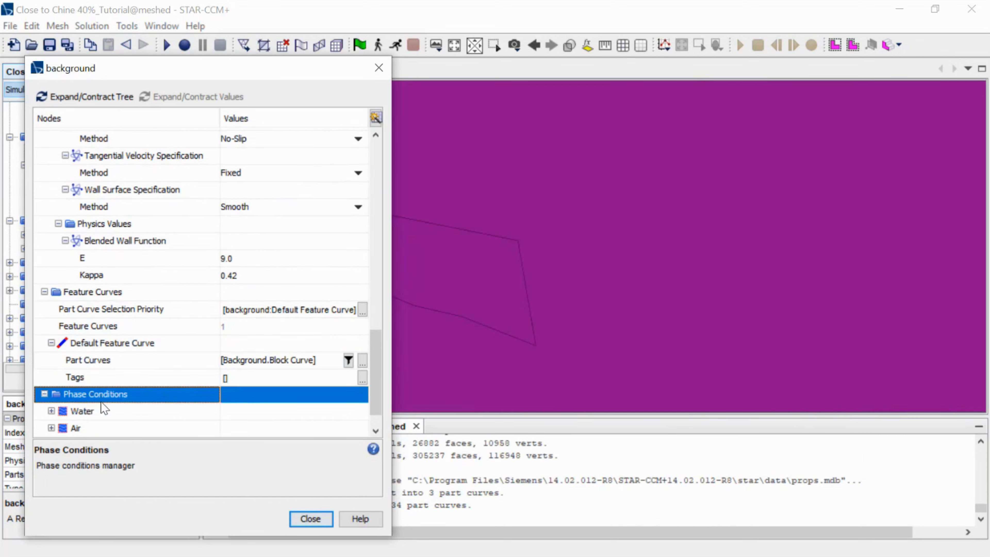
double_click(103, 411)
double_click(103, 408)
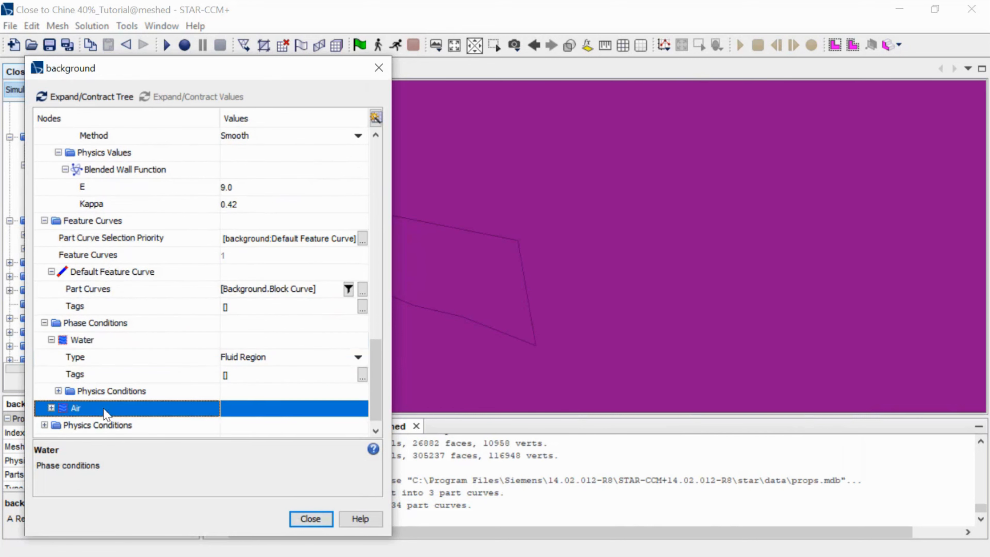
double_click(103, 413)
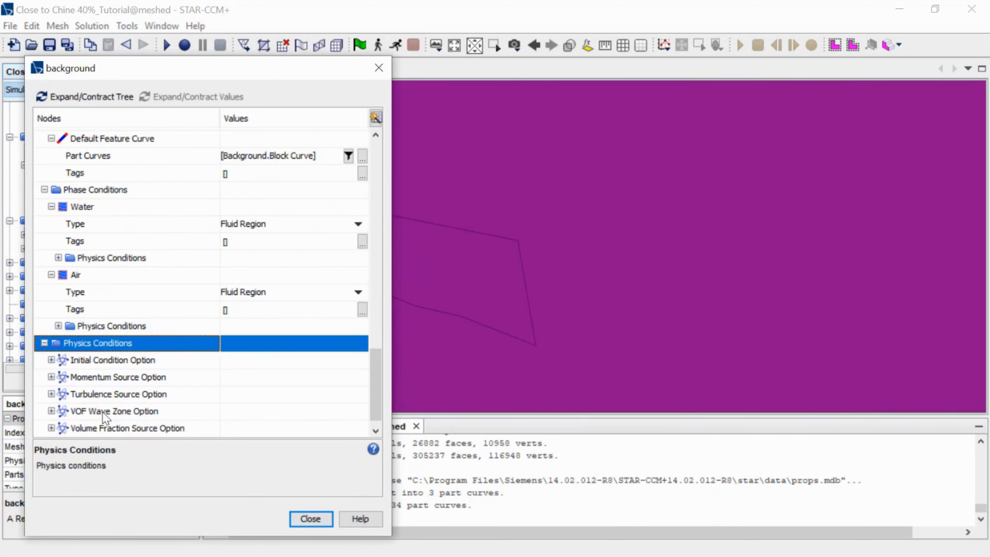
left_click(103, 428)
double_click(103, 428)
double_click(103, 427)
double_click(100, 381)
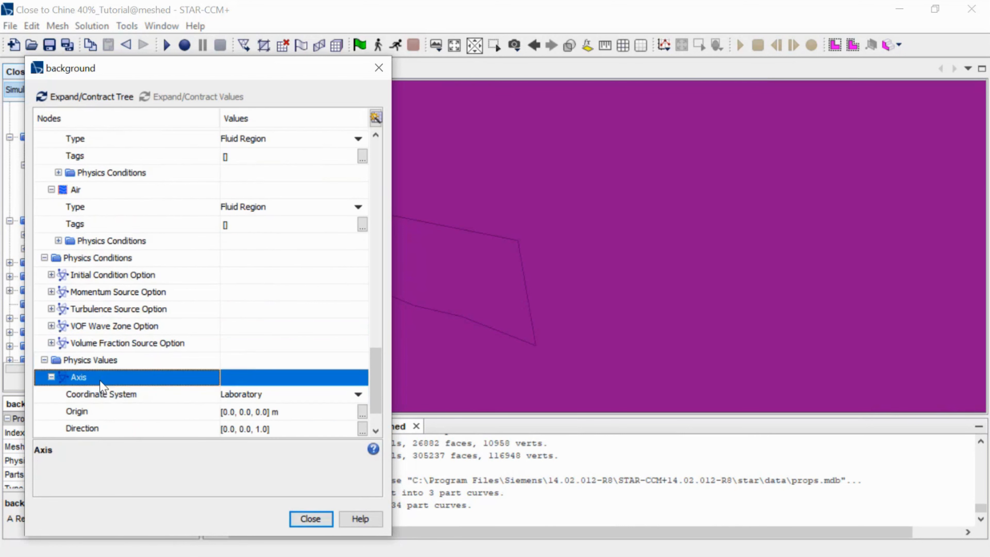
scroll(216, 401, "down", 1)
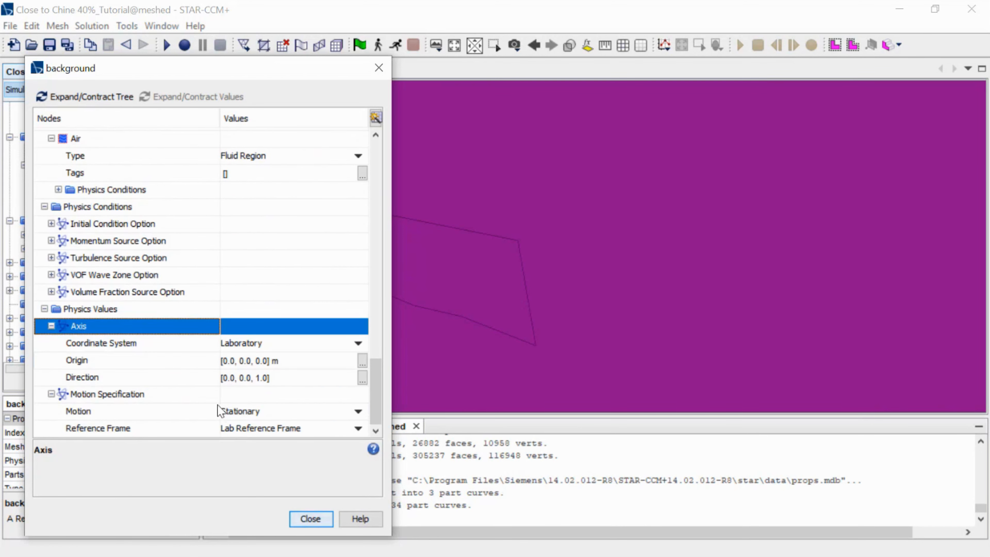
left_click(311, 519)
Assign the Subtract part to the Subtract region
double_click(68, 248)
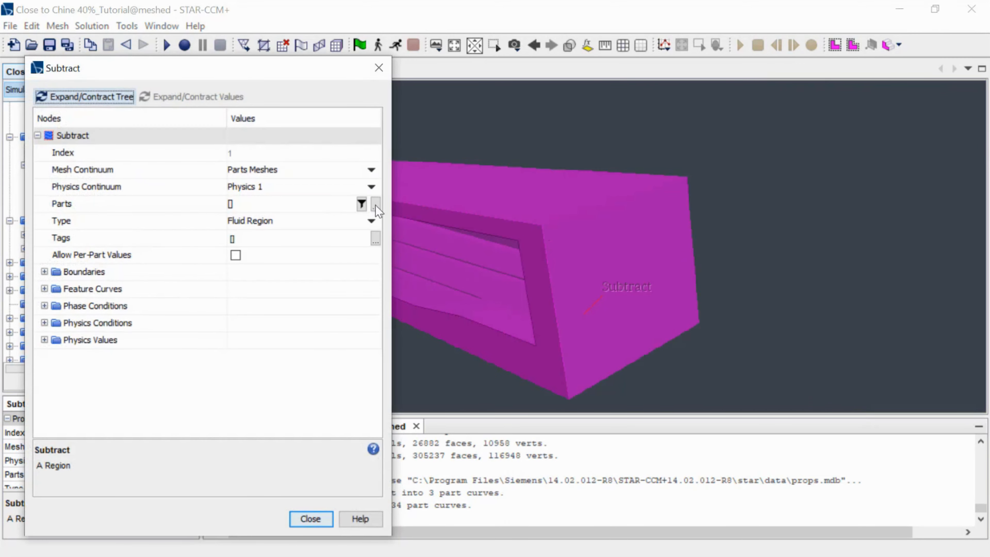
left_click(375, 204)
left_click(458, 343)
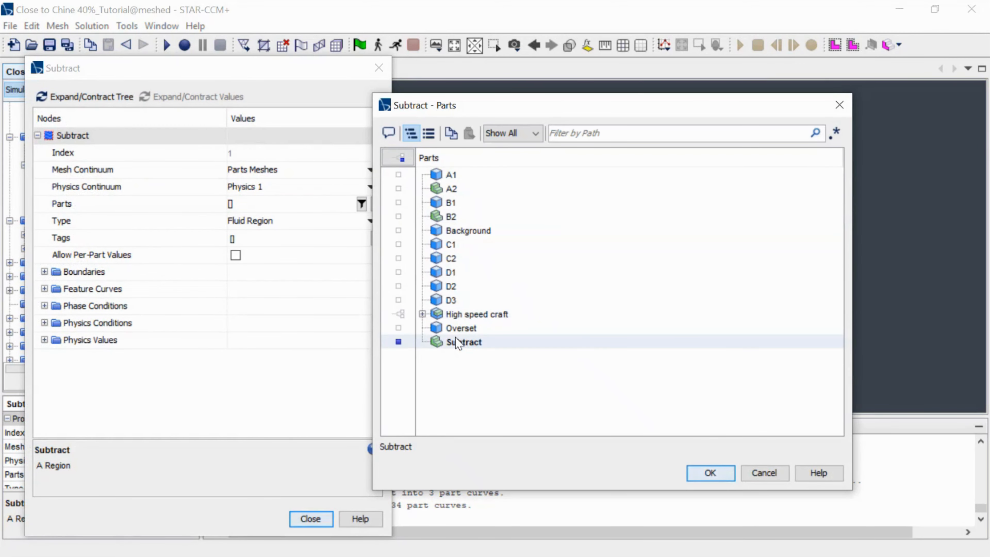
left_click(710, 470)
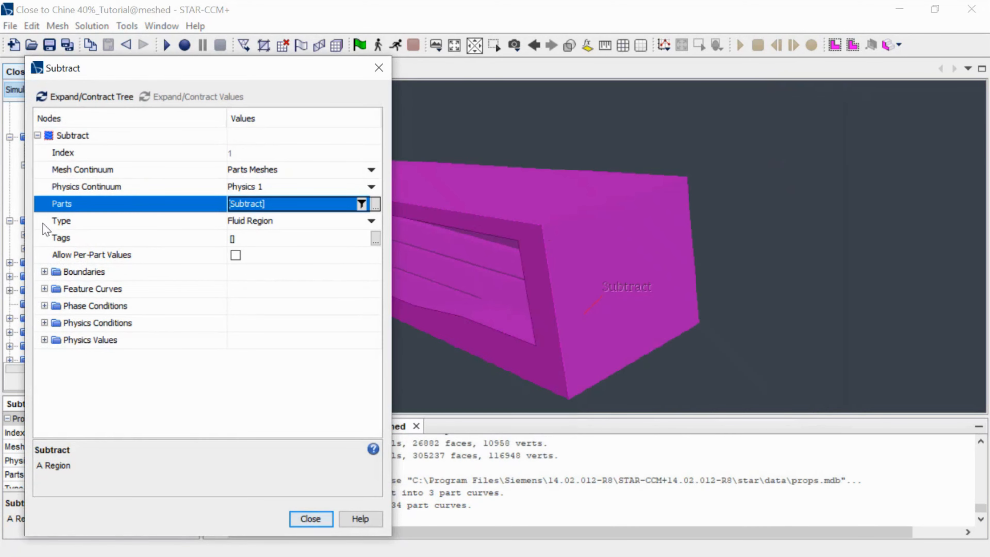
Check the part surfaces assigned to the Block Surface, bottom, faces and interceptor boundaries of the Subtract region
double_click(83, 273)
double_click(118, 322)
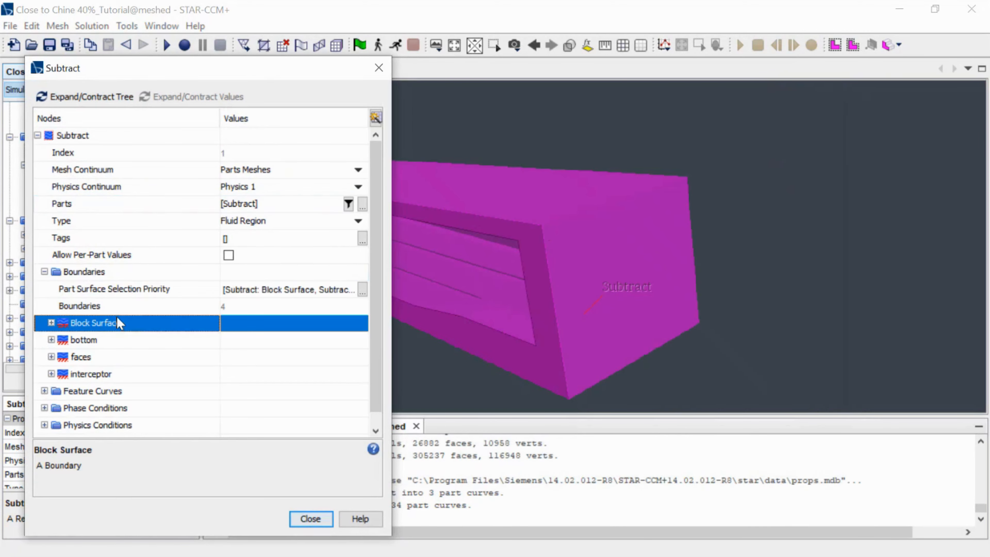
left_click(362, 344)
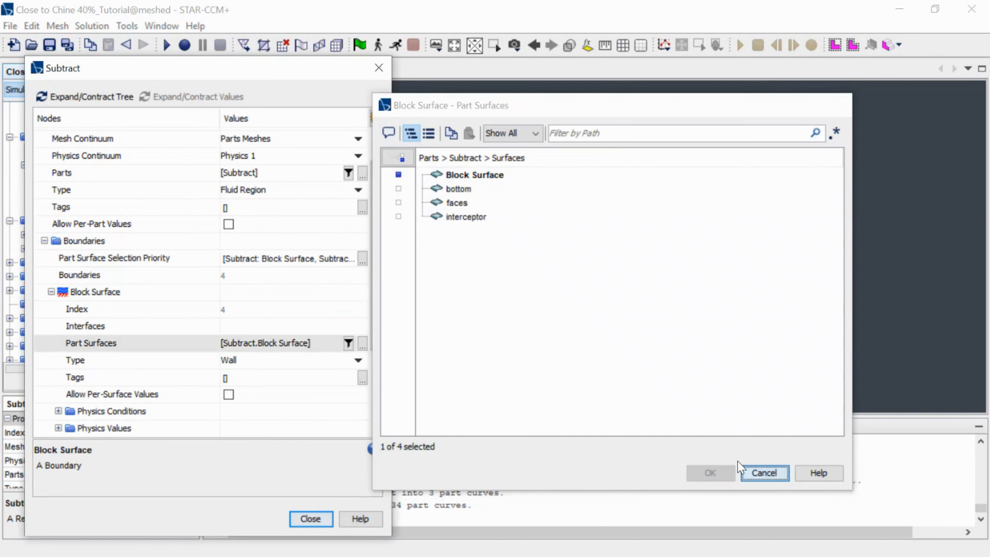
left_click(755, 470)
scroll(194, 407, "down", 3)
double_click(103, 329)
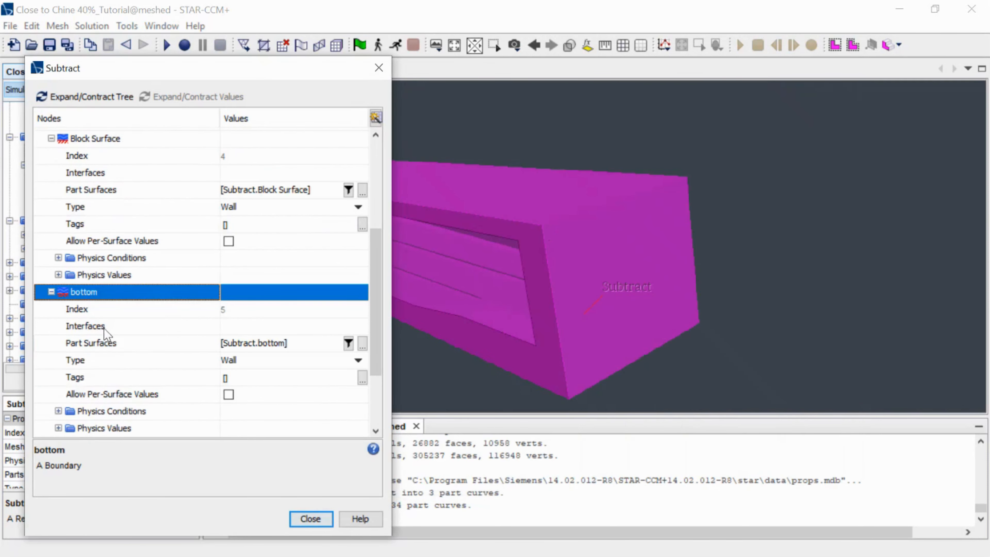
scroll(158, 370, "down", 2)
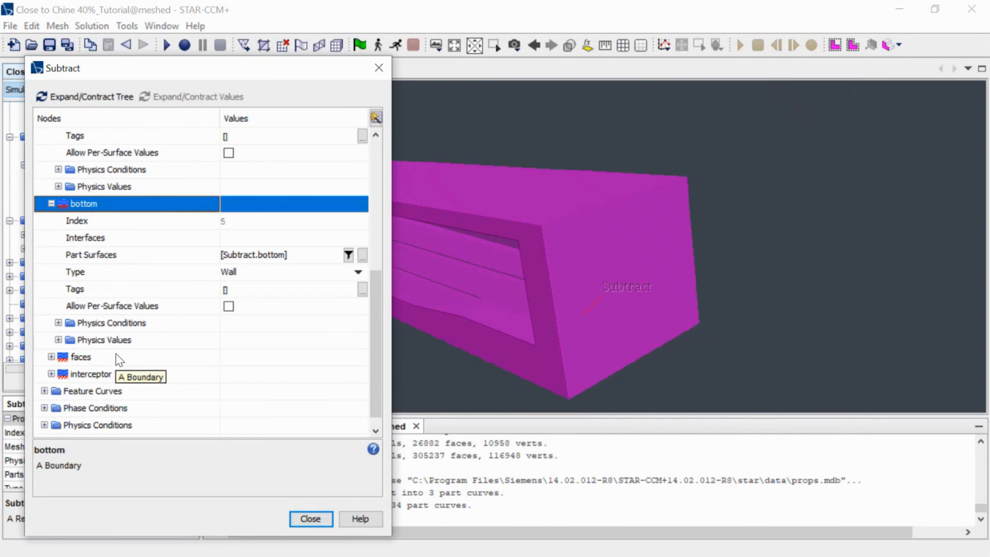
double_click(81, 357)
scroll(115, 354, "down", 2)
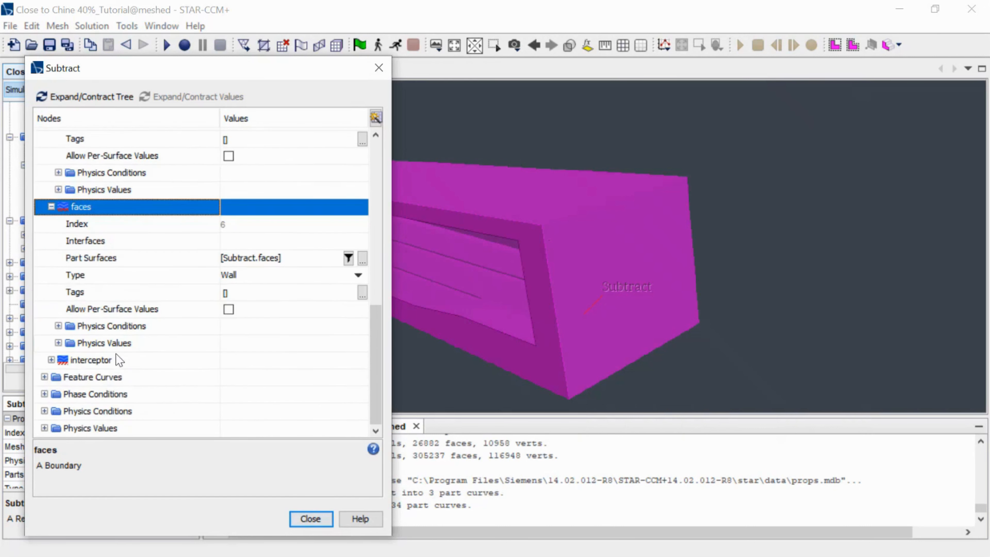
double_click(115, 356)
scroll(117, 355, "down", 2)
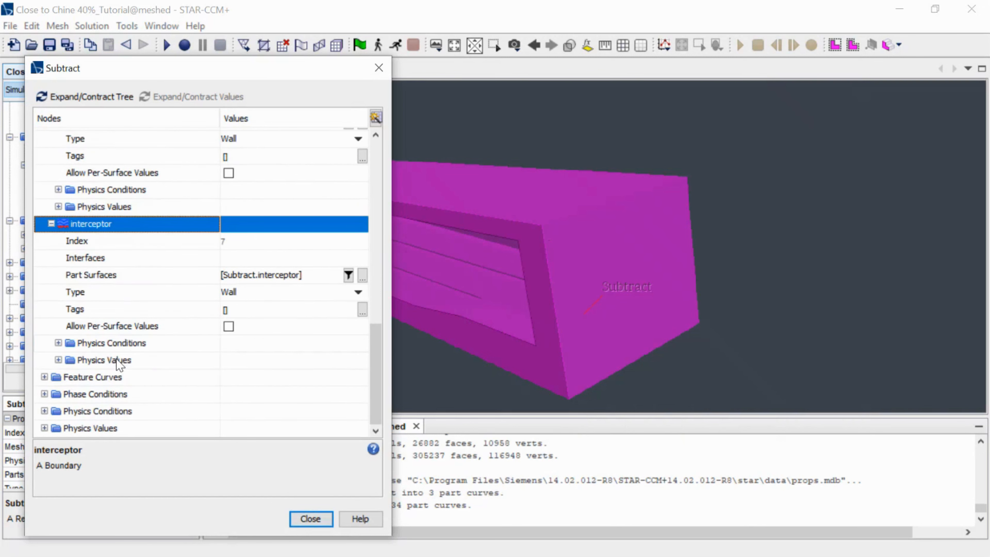
Examine the interceptor boundary's physics conditions and the Subtract region's own physics and phase conditions
double_click(121, 356)
double_click(123, 353)
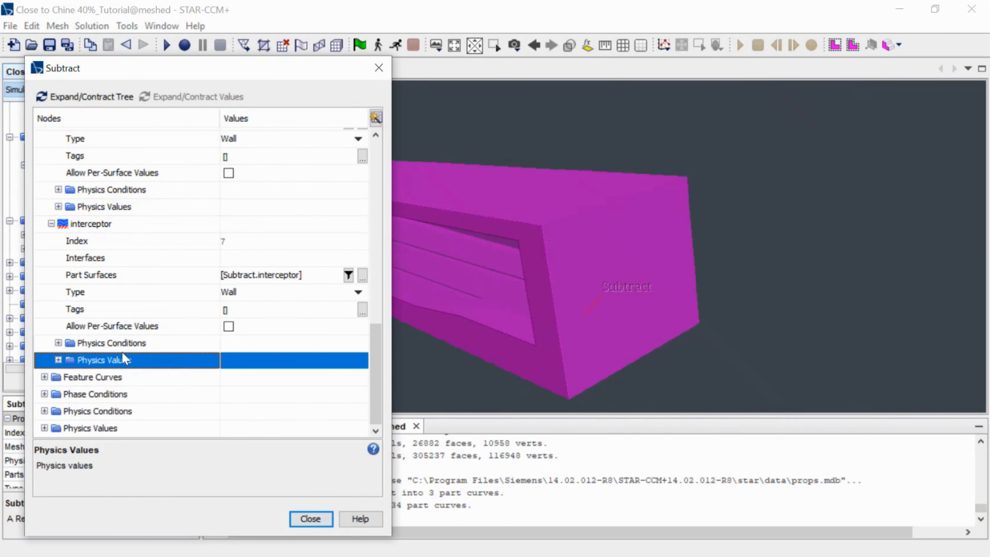
double_click(124, 348)
scroll(130, 390, "down", 2)
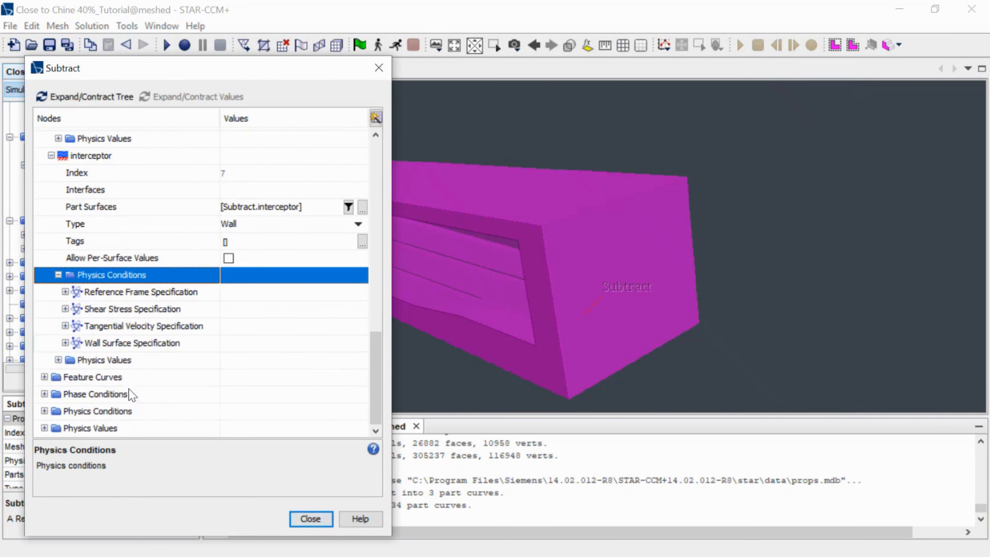
left_click(117, 429)
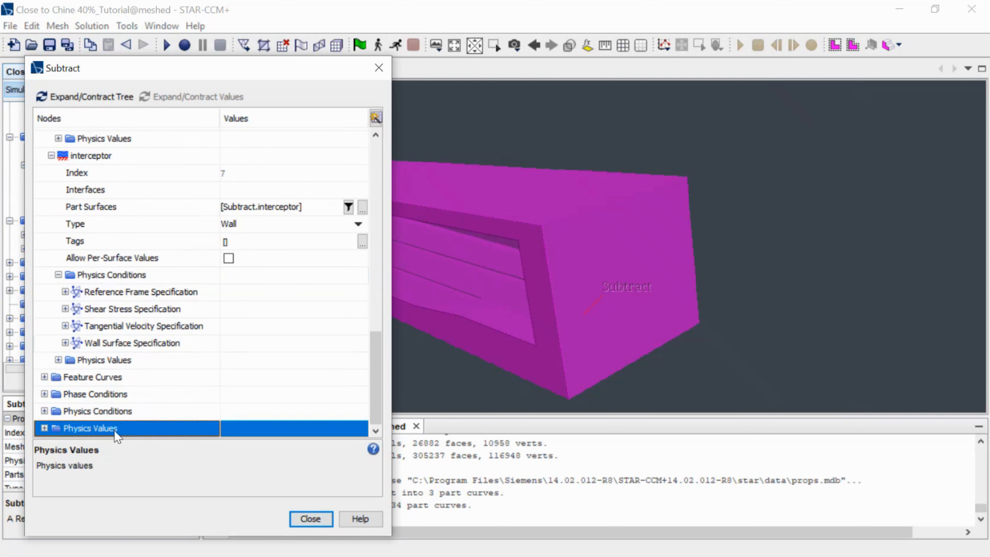
double_click(117, 410)
scroll(117, 402, "down", 1)
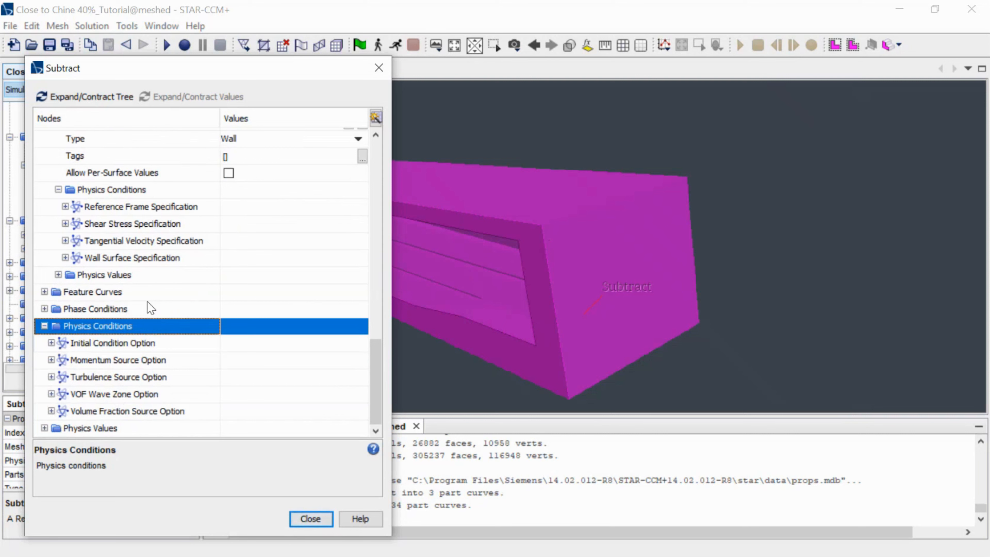
double_click(122, 309)
scroll(122, 366, "down", 1)
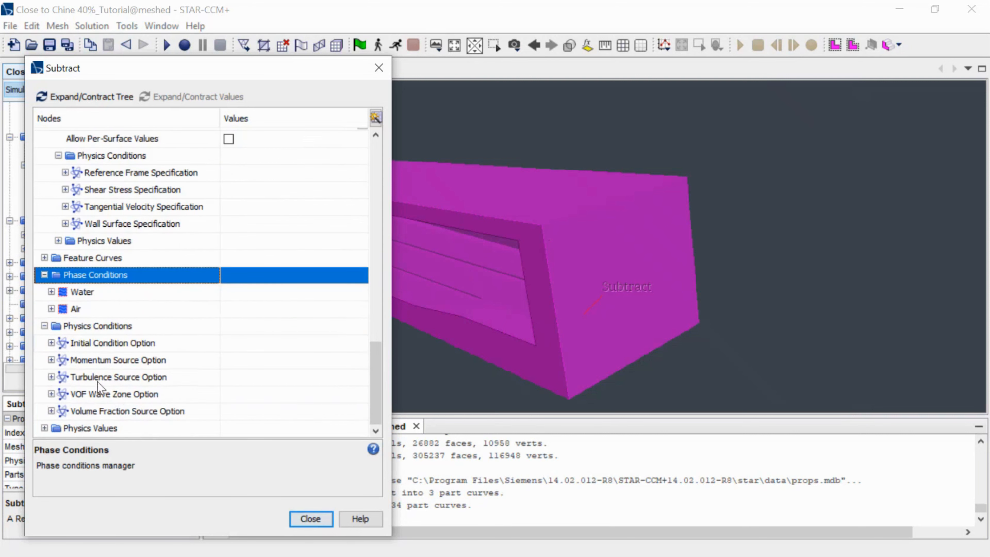
Inspect the Subtract region's axis settings, its available coordinate systems and its motion specification
double_click(88, 428)
double_click(99, 413)
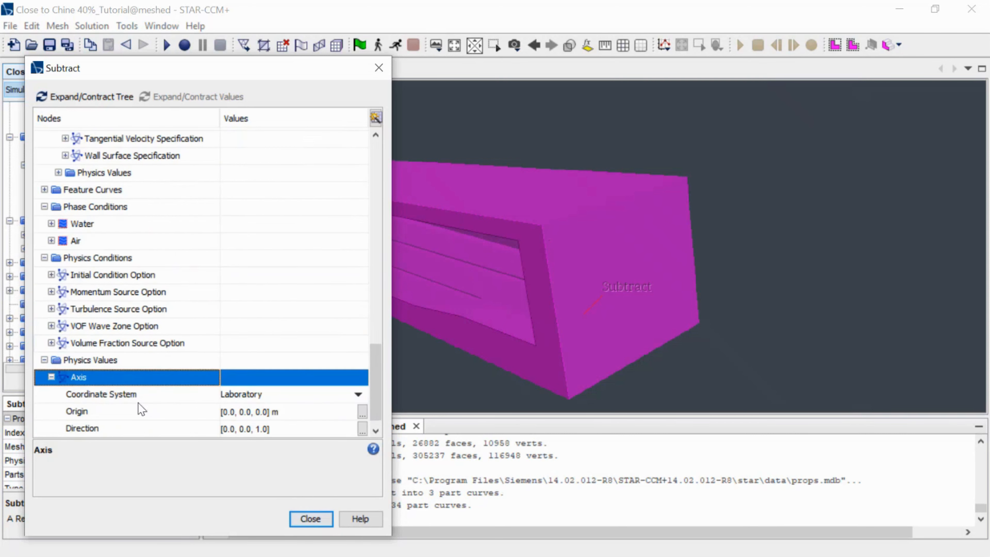
left_click(229, 397)
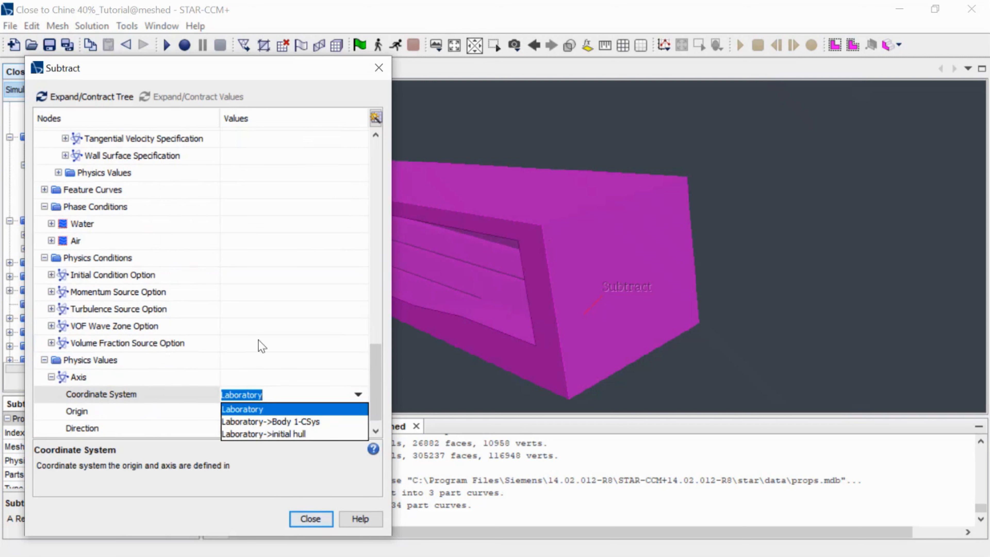
left_click(127, 417)
scroll(127, 417, "down", 1)
double_click(107, 430)
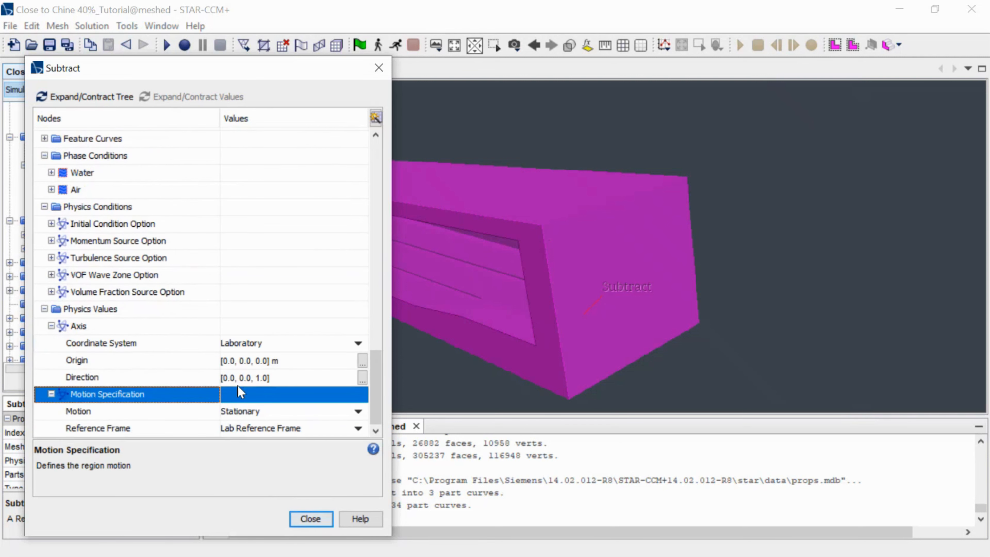
Set the Subtract region's motion to DFBI Rotation and Translation
left_click(248, 410)
left_click(245, 425)
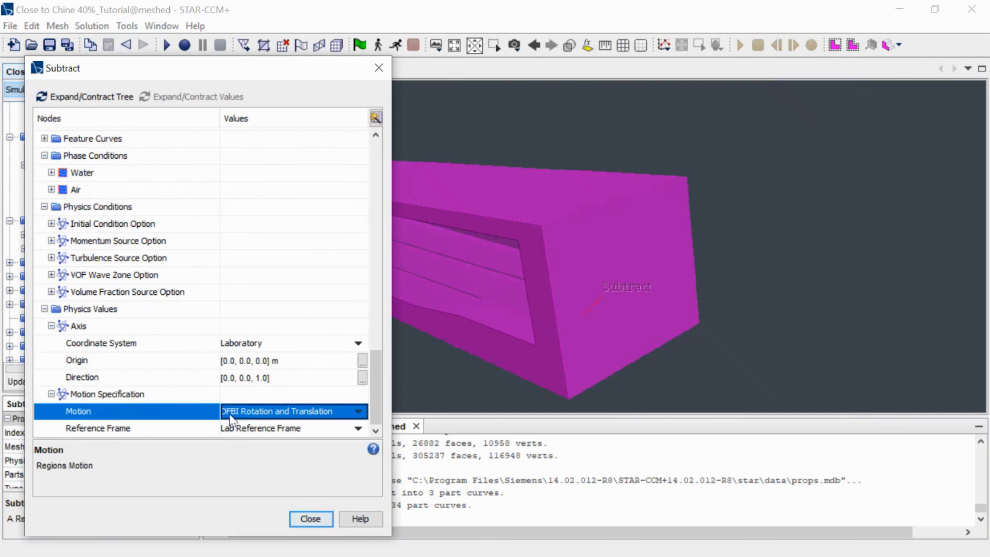
left_click(311, 518)
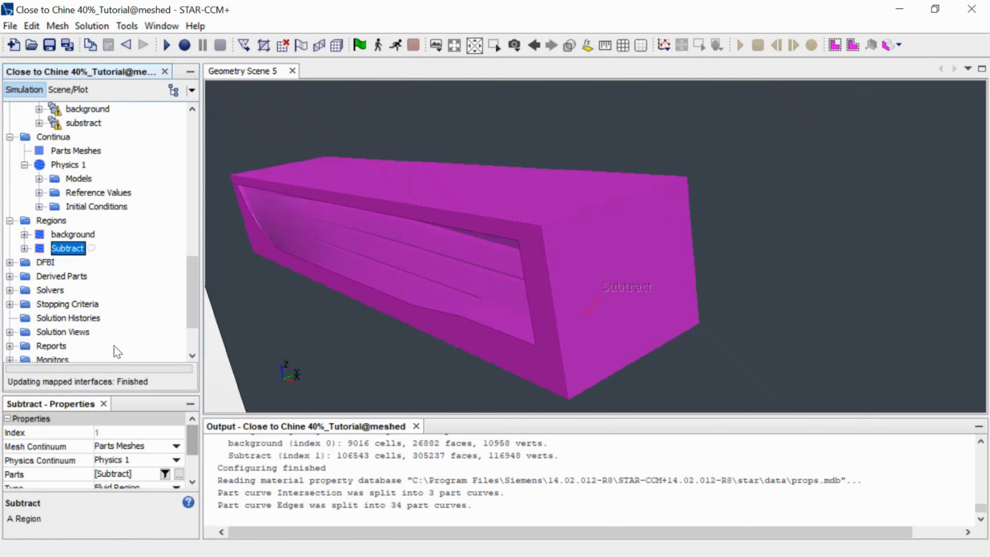
Clear the solution with History, Fields and Reset Mesh included
scroll(113, 304, "up", 3)
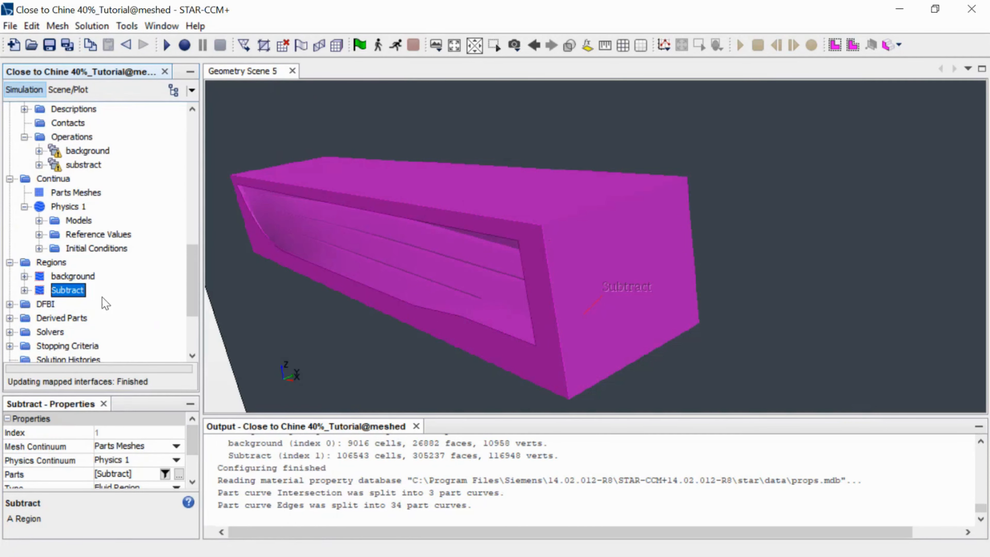
key("Up")
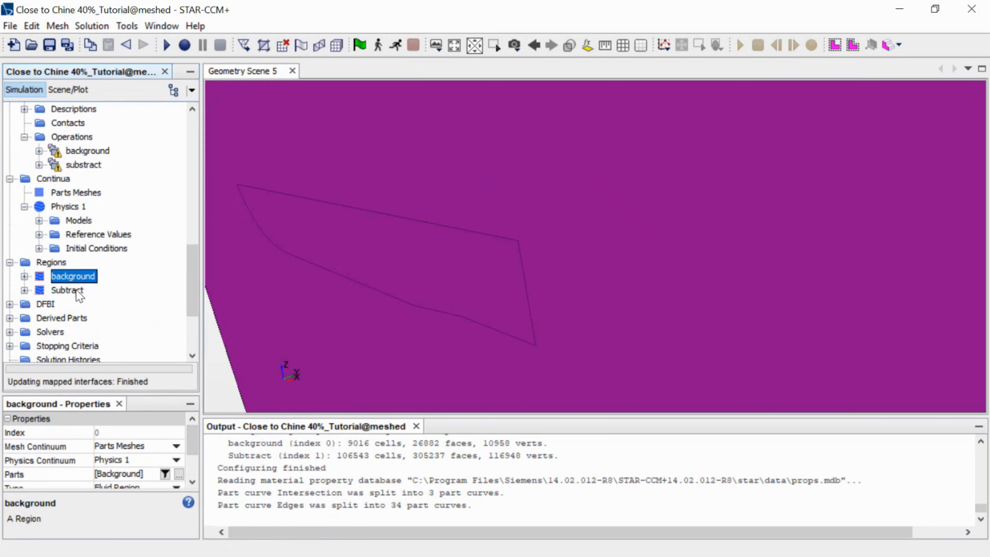
left_click(78, 292)
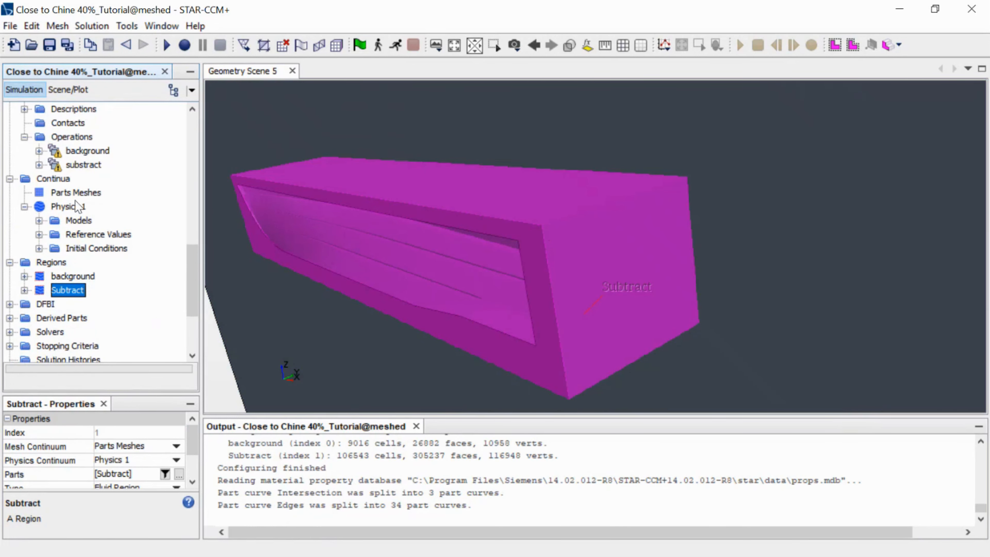
left_click(93, 26)
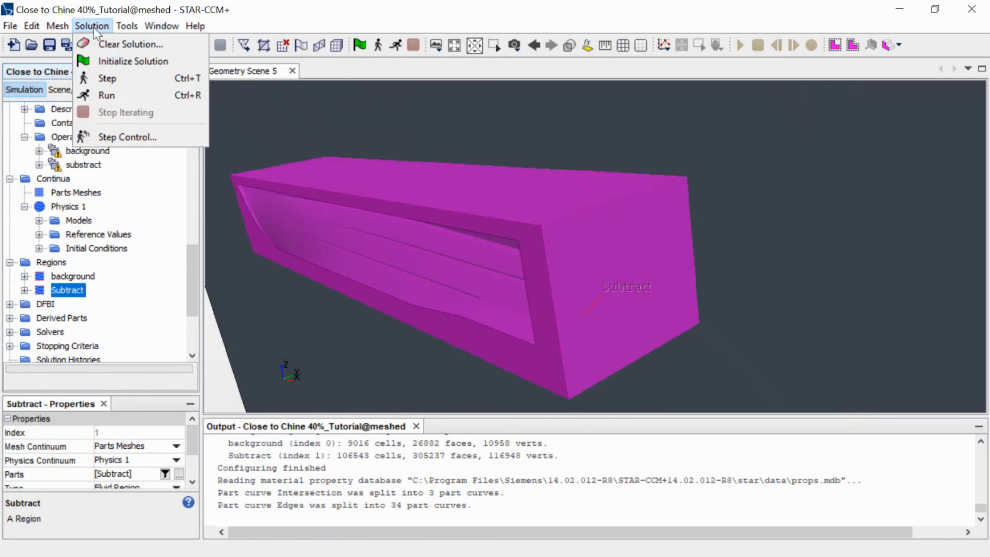
left_click(103, 42)
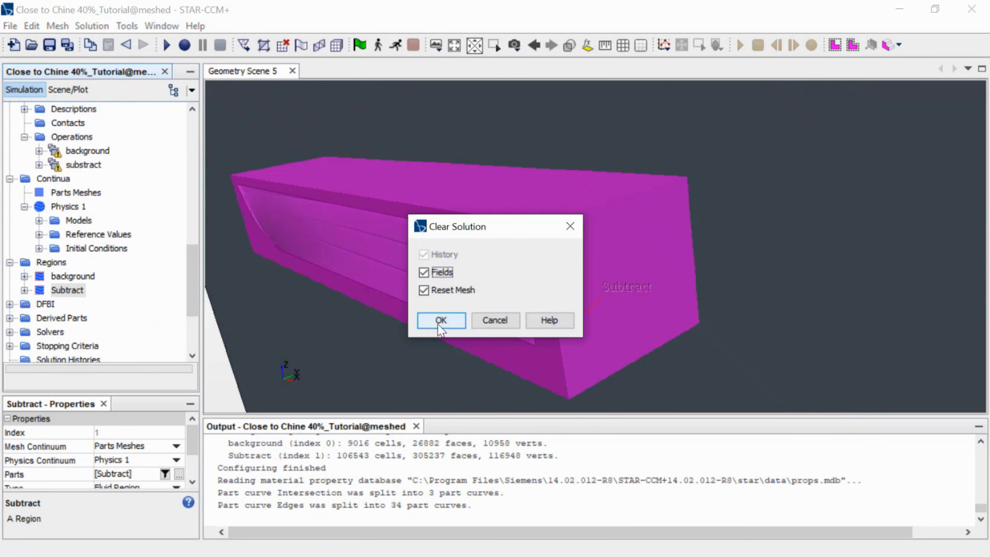
left_click(440, 320)
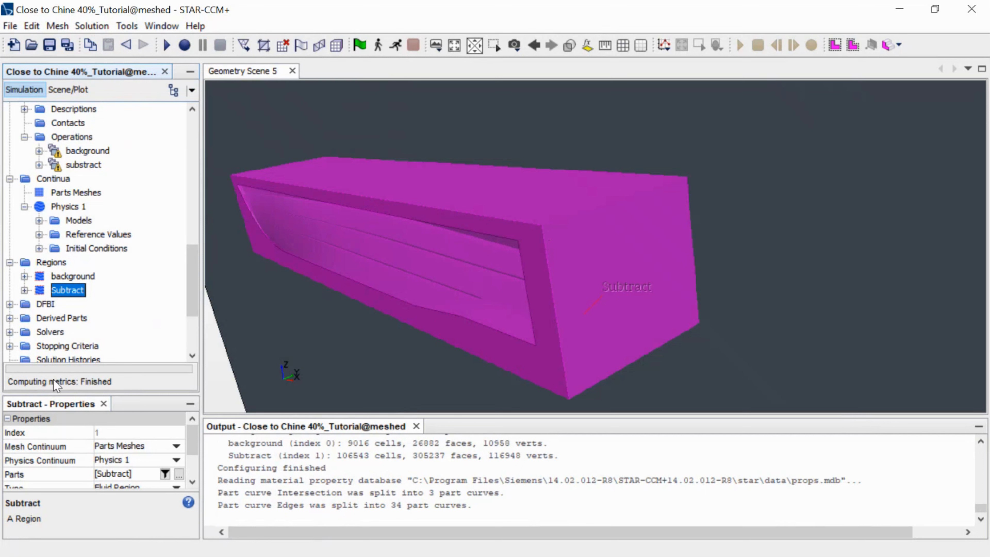
Execute the background mesh operation to generate the background volume mesh
scroll(83, 214, "up", 1)
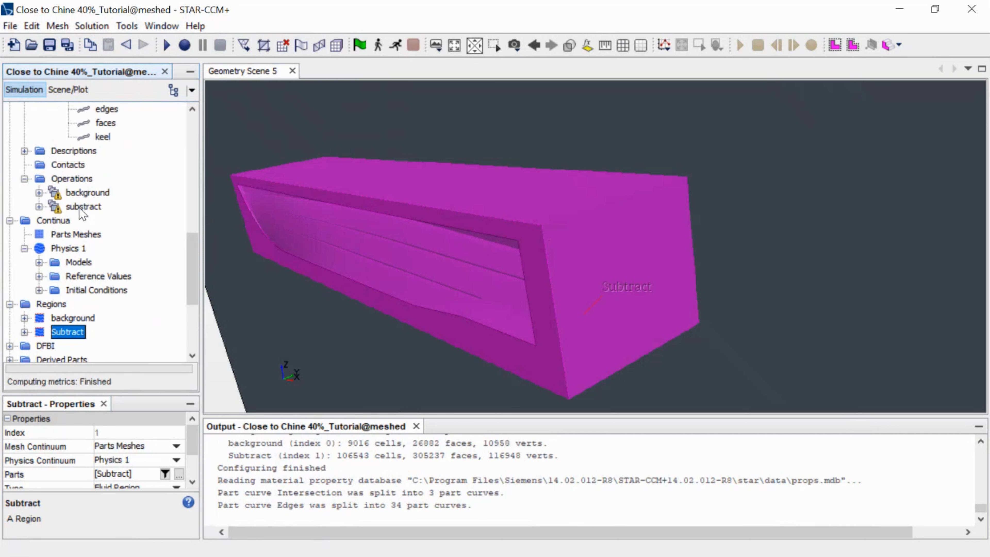
left_click(89, 195)
right_click(90, 198)
left_click(125, 234)
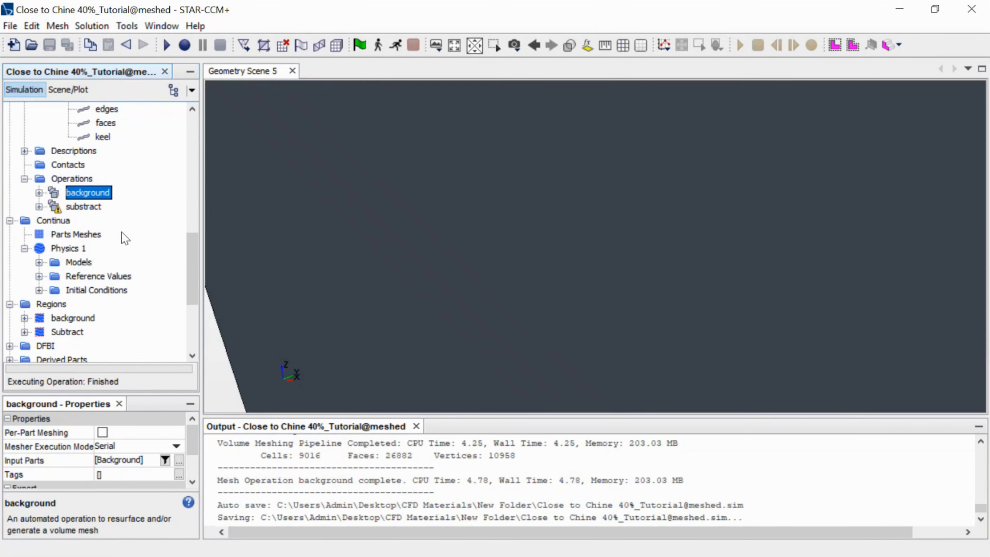
Execute the substract mesh operation to generate the volume mesh around the craft
scroll(150, 191, "down", 2)
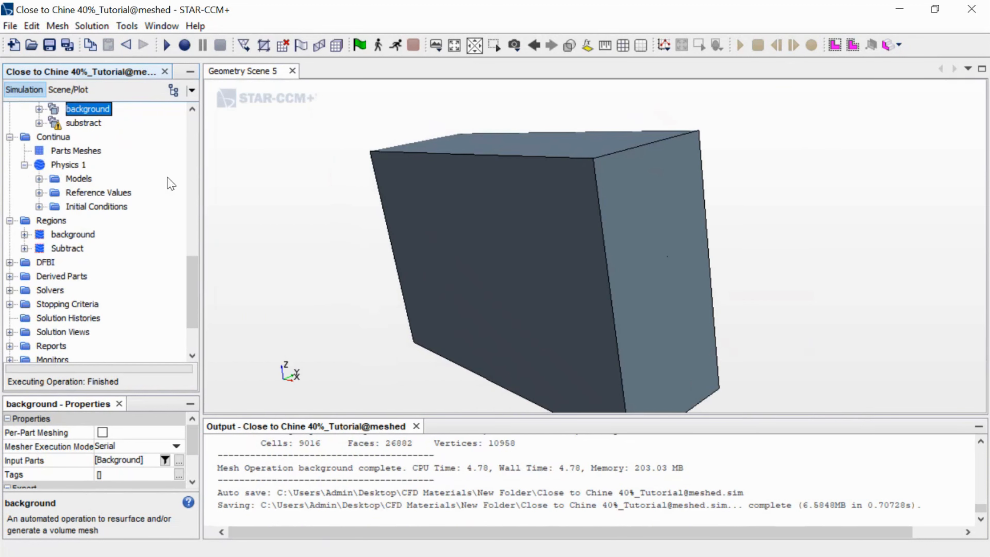
left_click(84, 124)
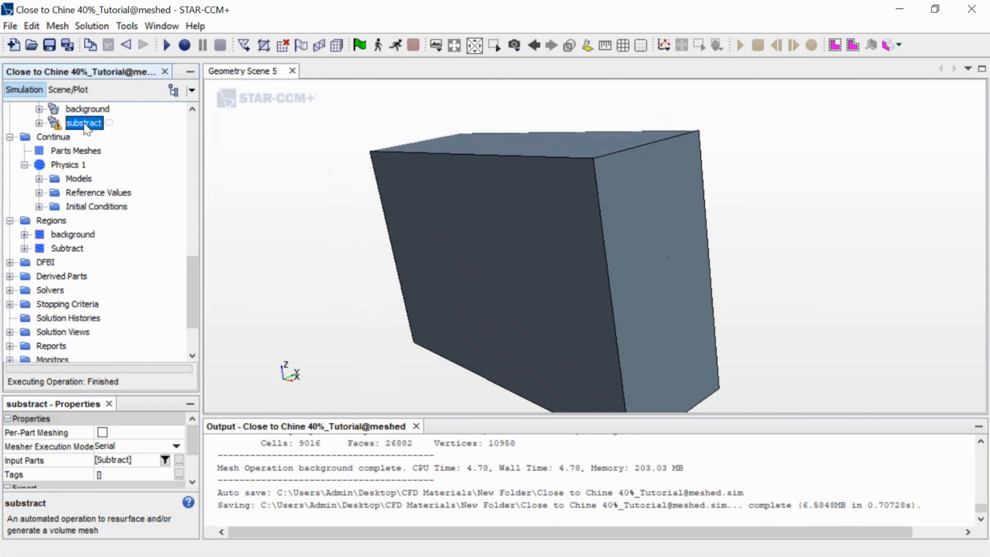
right_click(85, 125)
left_click(125, 159)
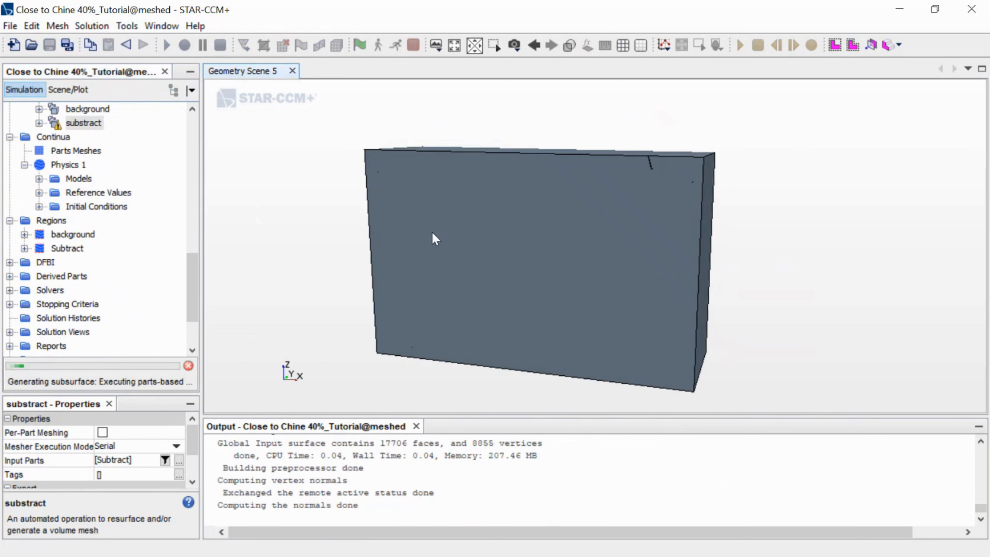
Read the cell, face and vertex counts of the substract mesh operation in the output log
scroll(15, 213, "up", 4)
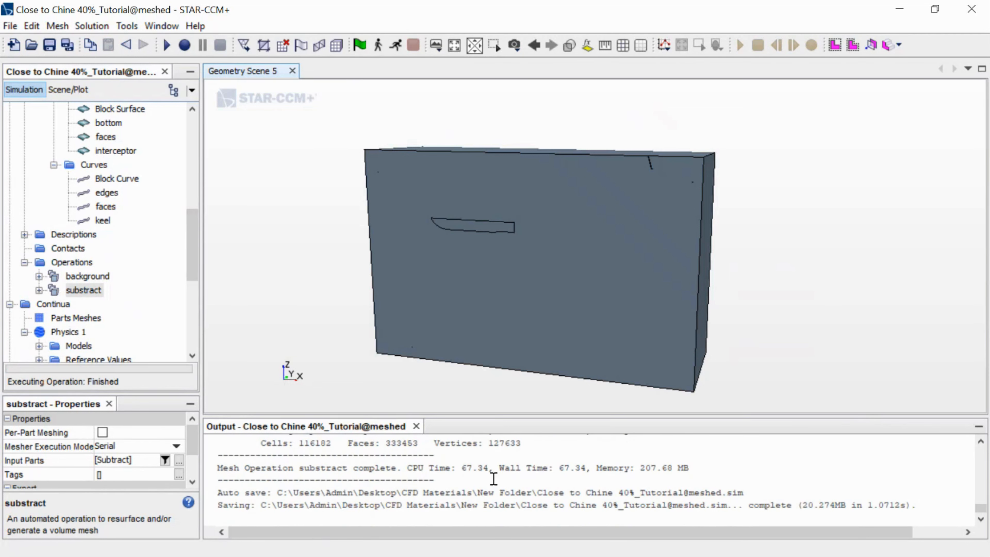
left_click(704, 466)
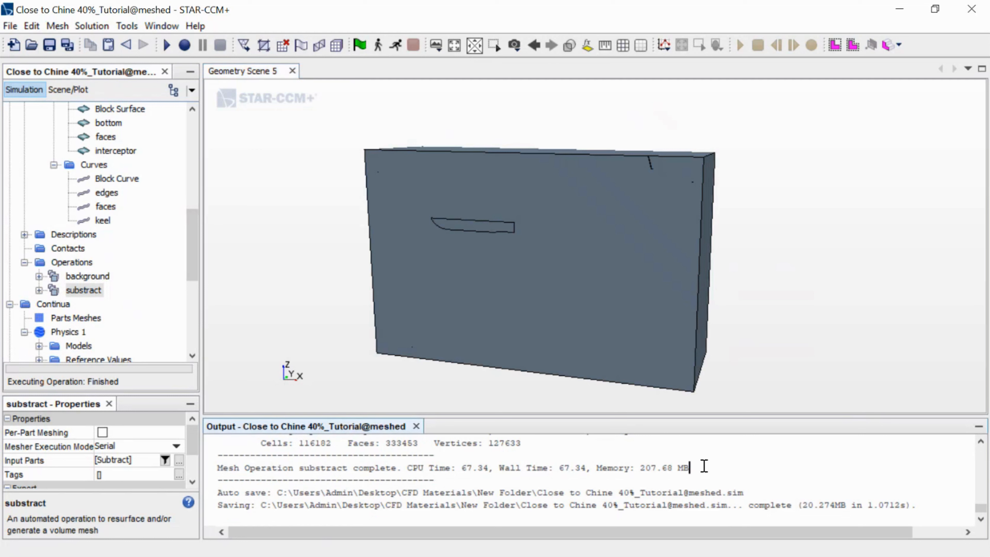
left_click_drag(704, 466, 259, 442)
left_click(299, 454)
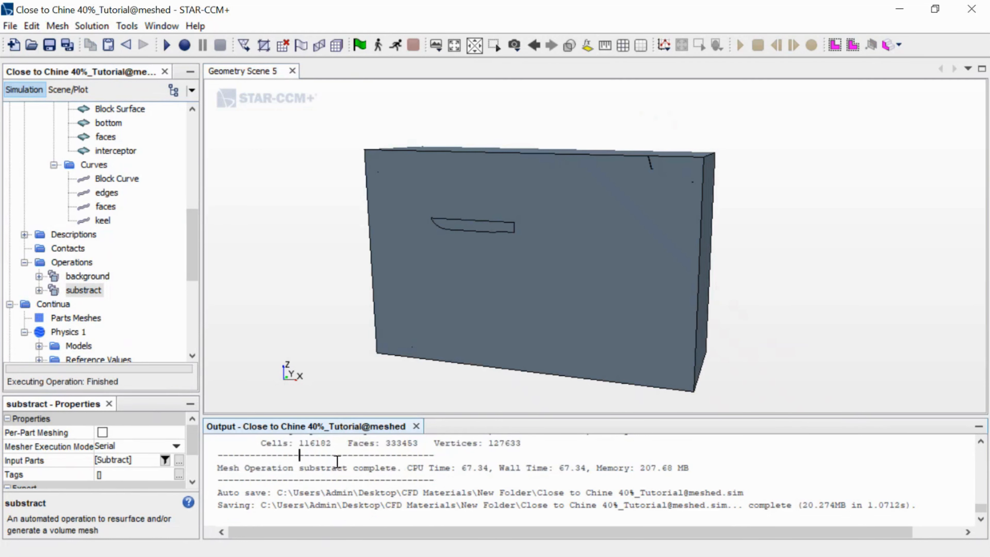
scroll(337, 461, "up", 1)
left_click_drag(522, 482, 247, 483)
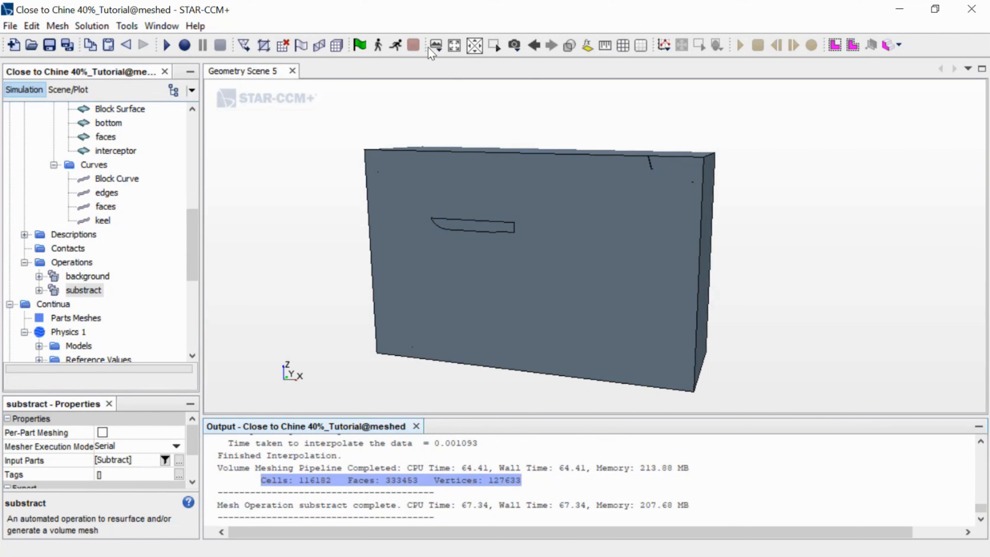
Create a mesh scene and show the refined mesh around the hull up close
left_click(435, 46)
left_click(439, 84)
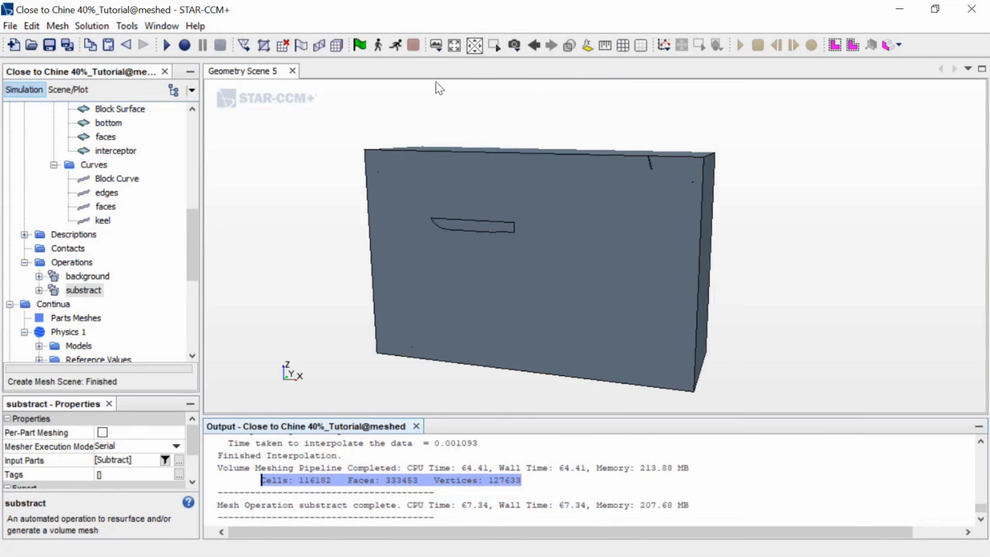
left_click_drag(505, 320, 546, 264)
scroll(553, 278, "up", 8)
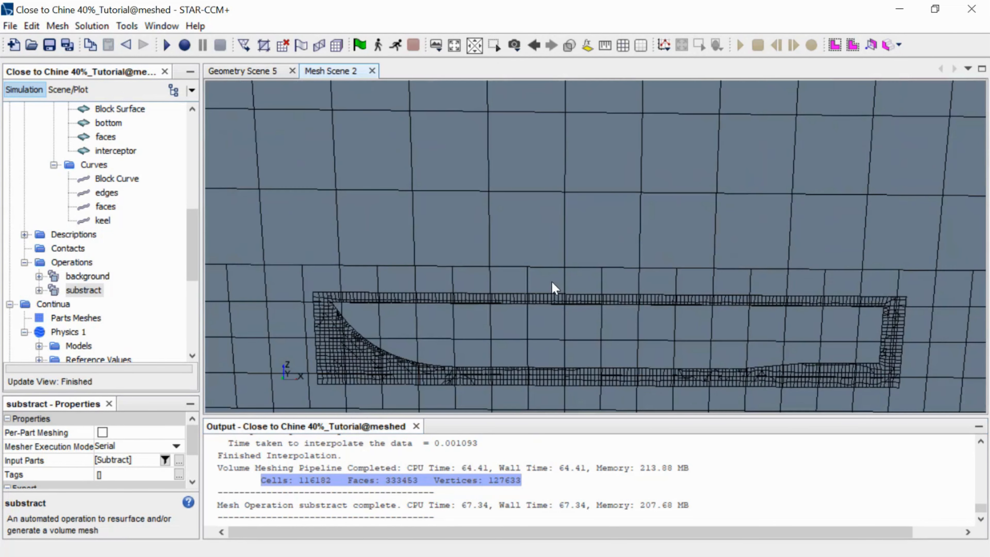
scroll(554, 288, "up", 1)
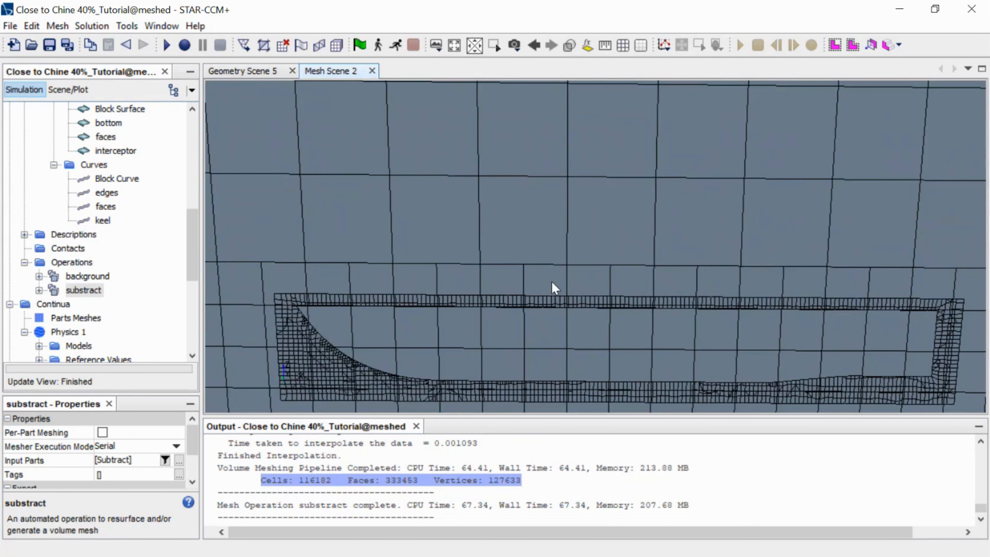
middle_click_drag(554, 288, 568, 258)
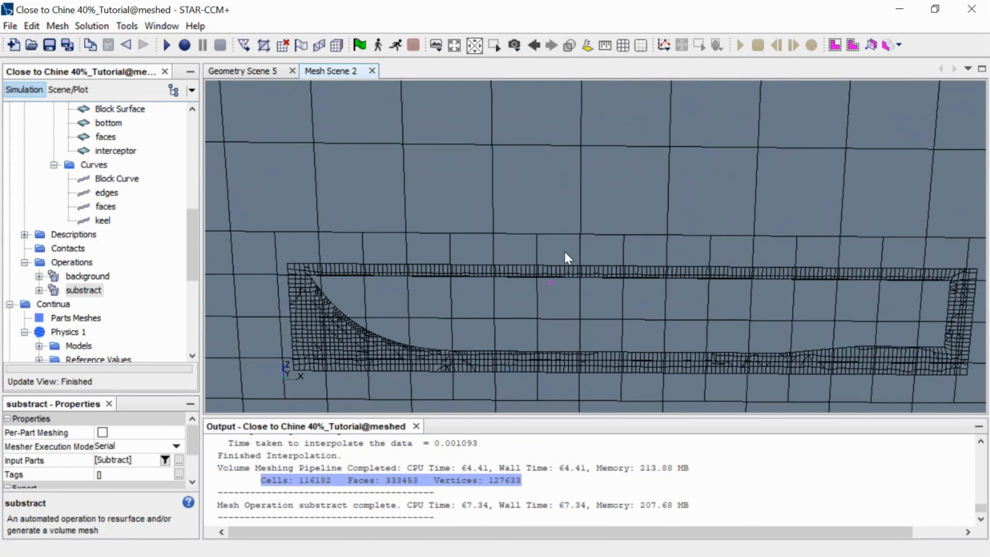
Compare the Subtract, Overset and High speed craft parts against the generated mesh by highlighting each in the mesh scene
left_click(81, 276)
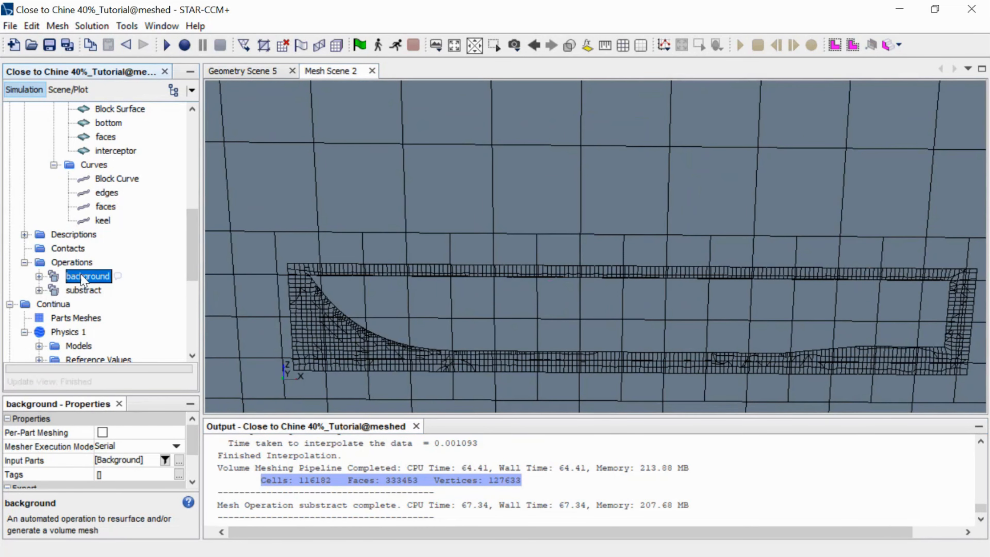
left_click(86, 291)
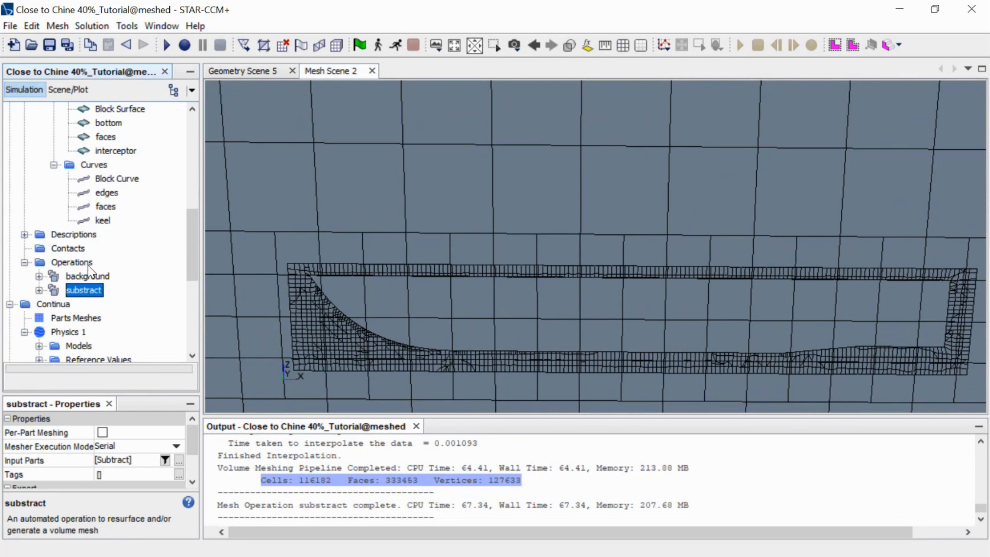
scroll(89, 269, "up", 4)
left_click(83, 248)
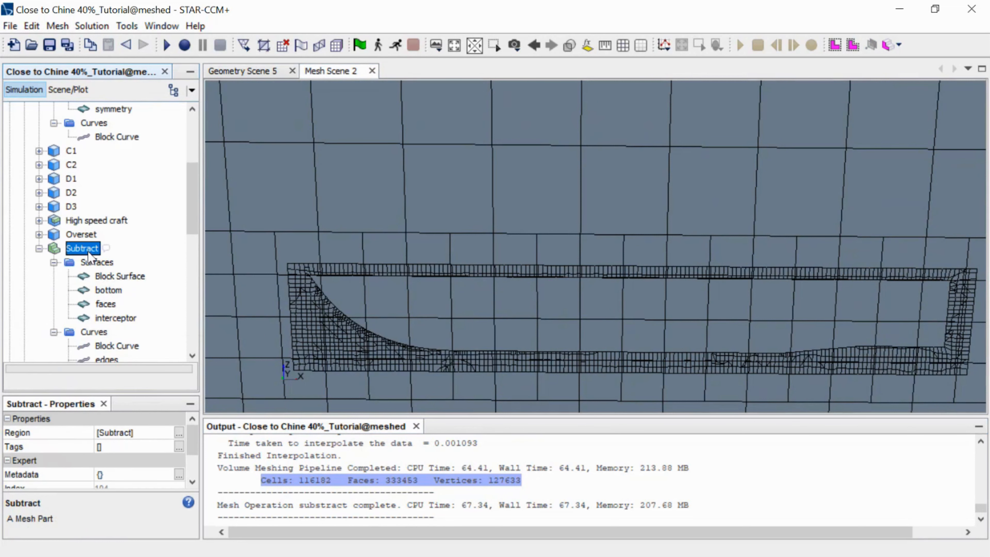
key("Up")
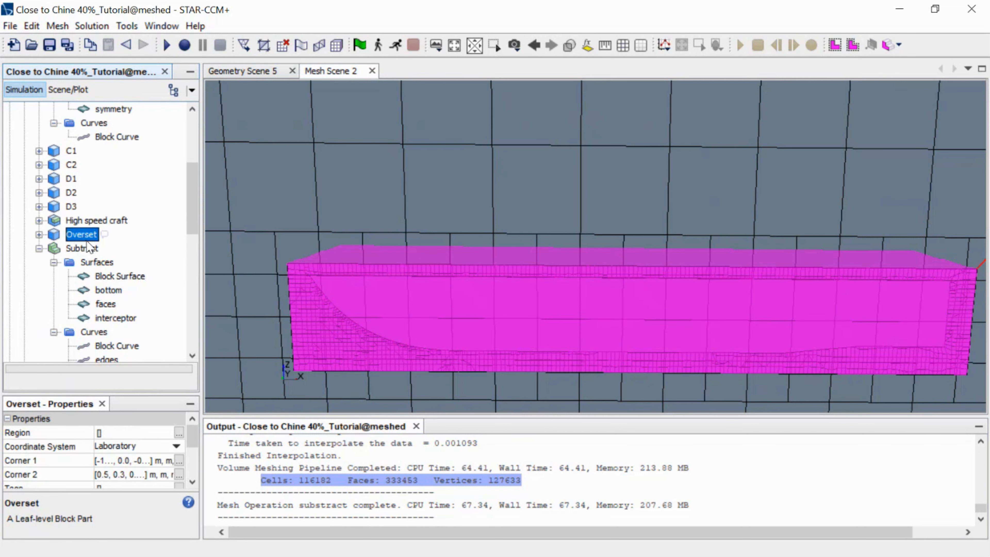
scroll(90, 250, "down", 5)
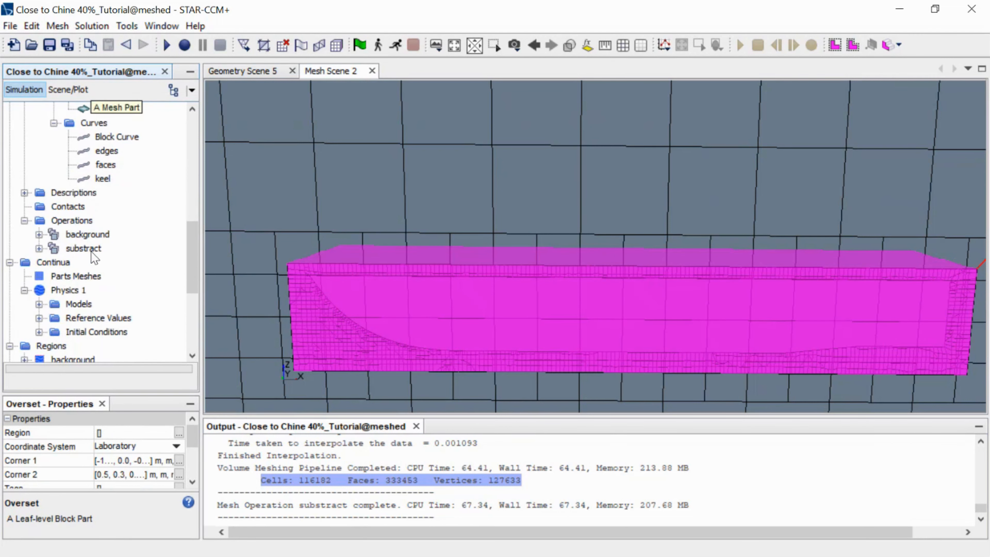
scroll(91, 252, "down", 3)
scroll(117, 258, "up", 2)
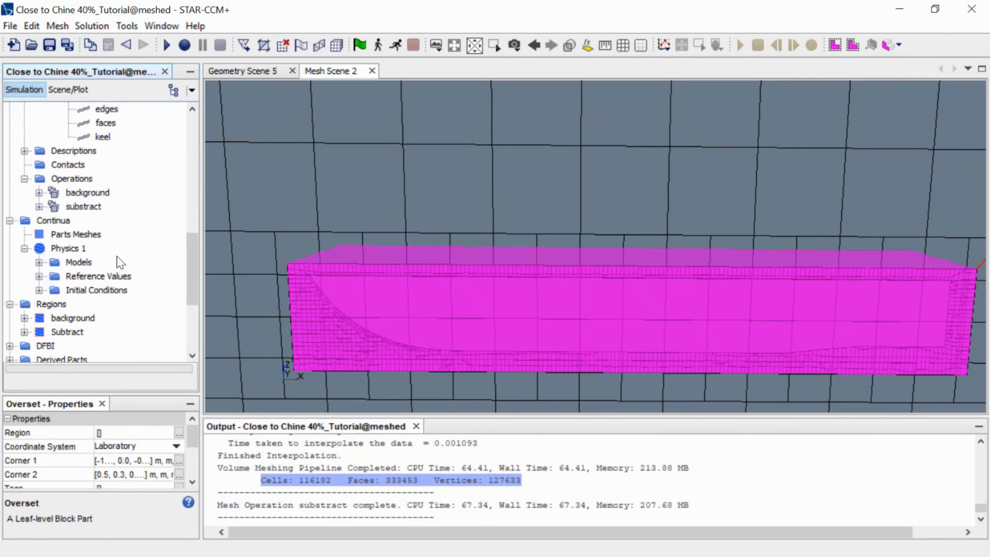
scroll(116, 218, "up", 6)
left_click(116, 221)
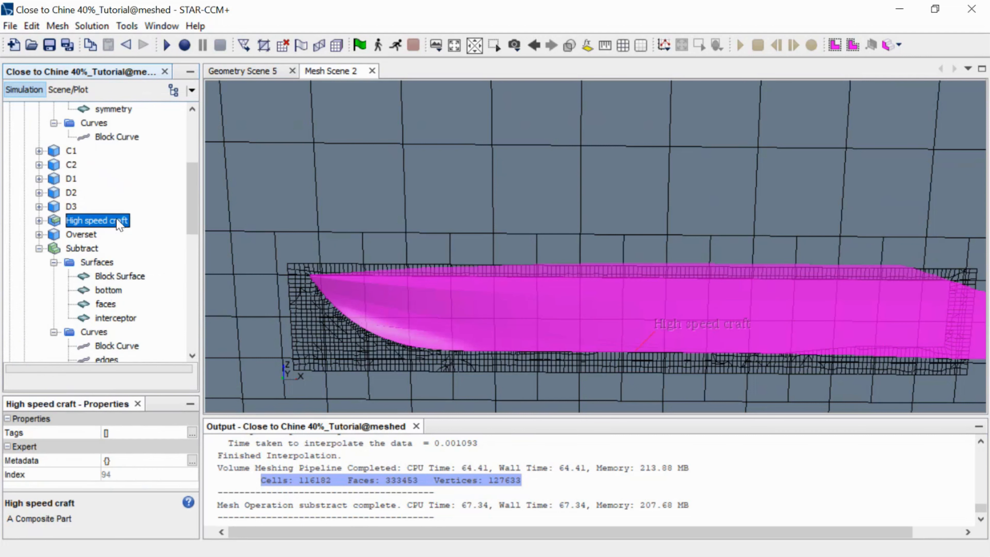
right_click_drag(334, 243, 270, 273)
scroll(99, 238, "down", 5)
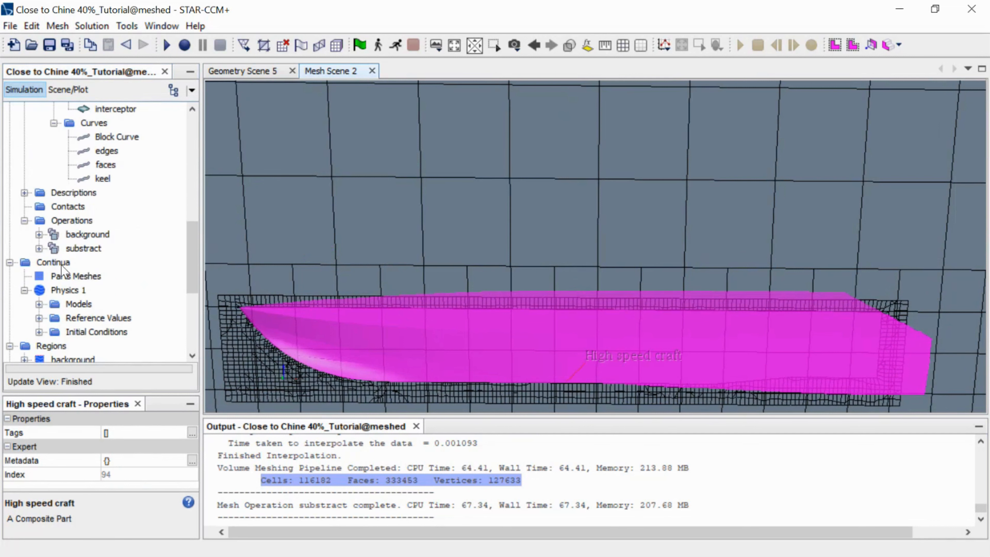
scroll(62, 273, "down", 2)
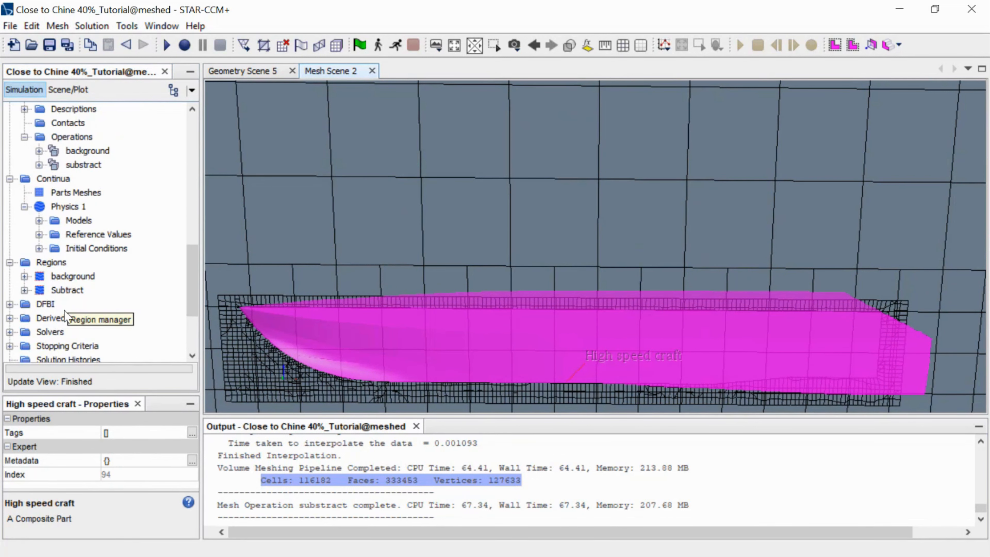
Create an overset mesh interface between the background and Subtract regions
left_click(72, 277)
left_click(68, 291)
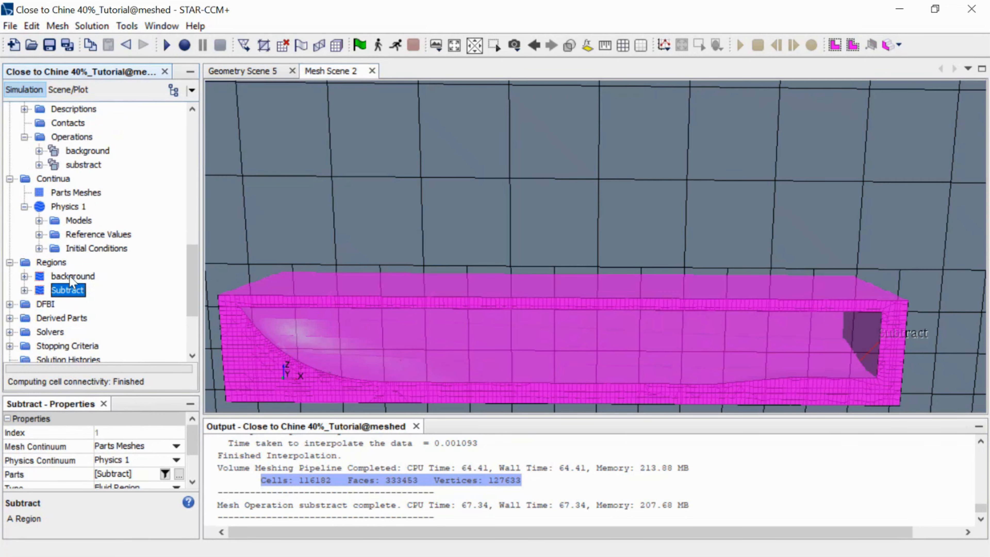
left_click(70, 275, "ctrl")
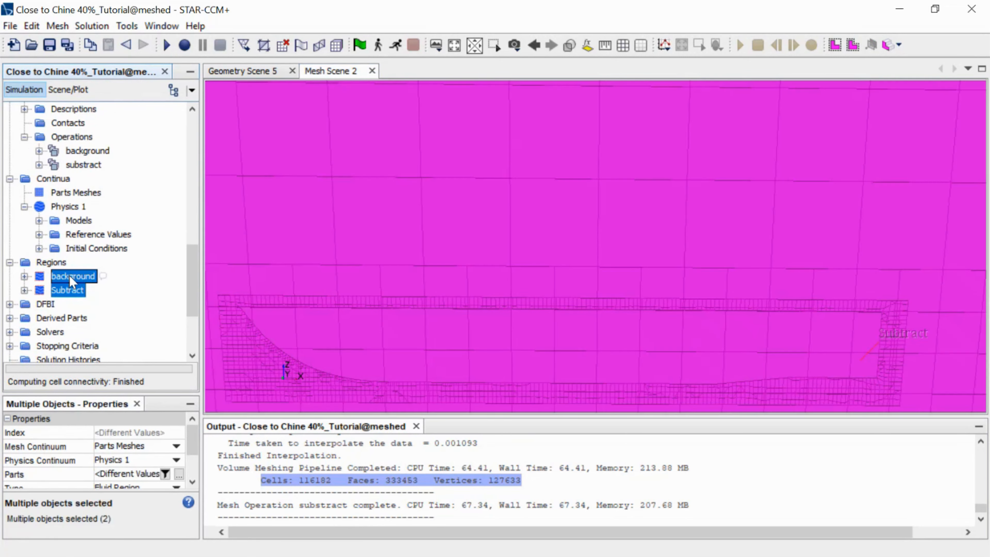
right_click(70, 275)
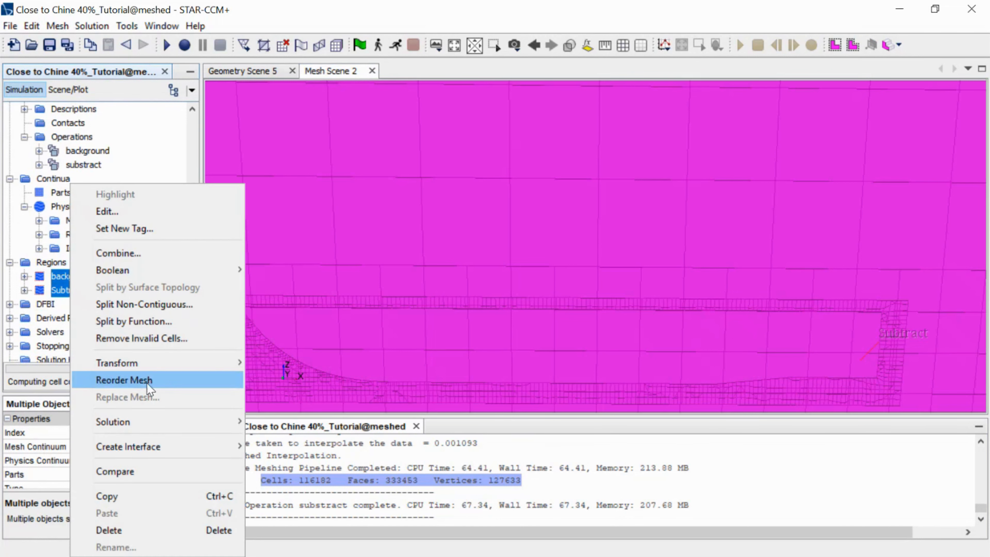
mouse_move(147, 453)
left_click(273, 479)
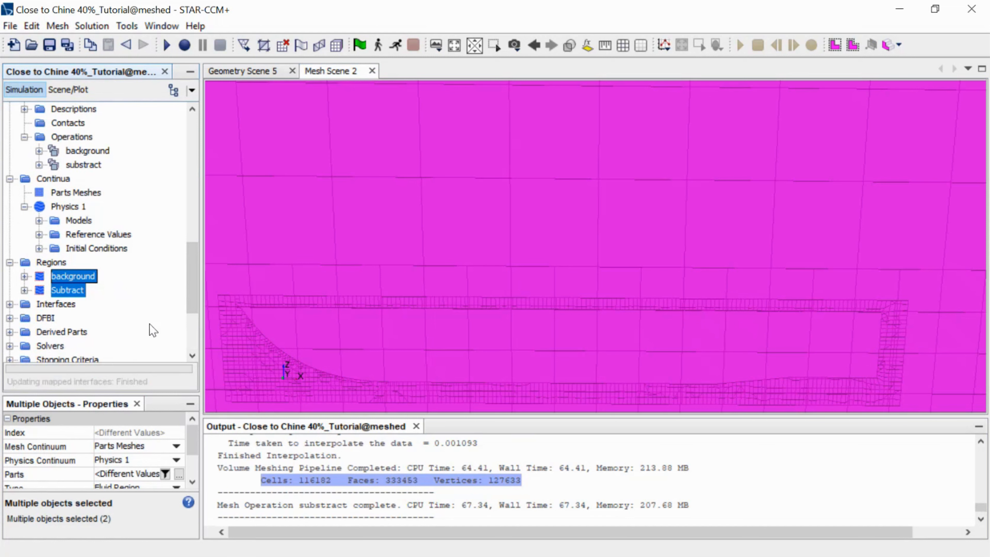
Review the overset mesh interface's settings, including its interpolation option under the physics conditions
double_click(56, 304)
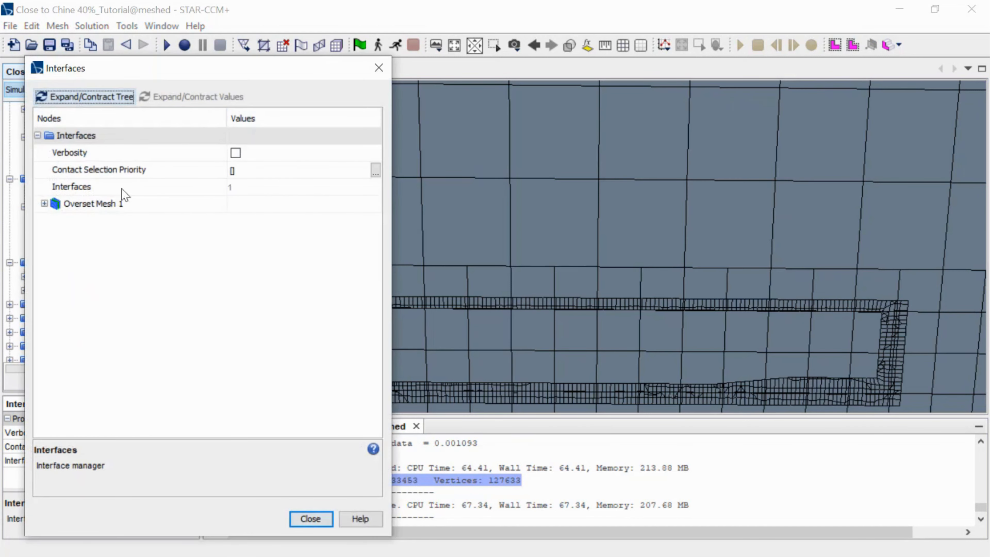
left_click(122, 204)
double_click(122, 203)
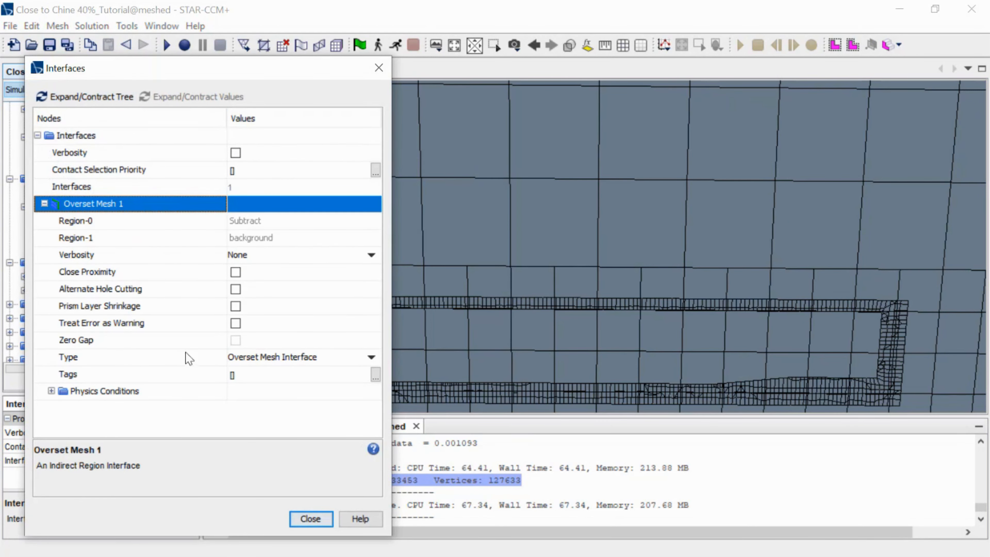
double_click(134, 391)
double_click(137, 408)
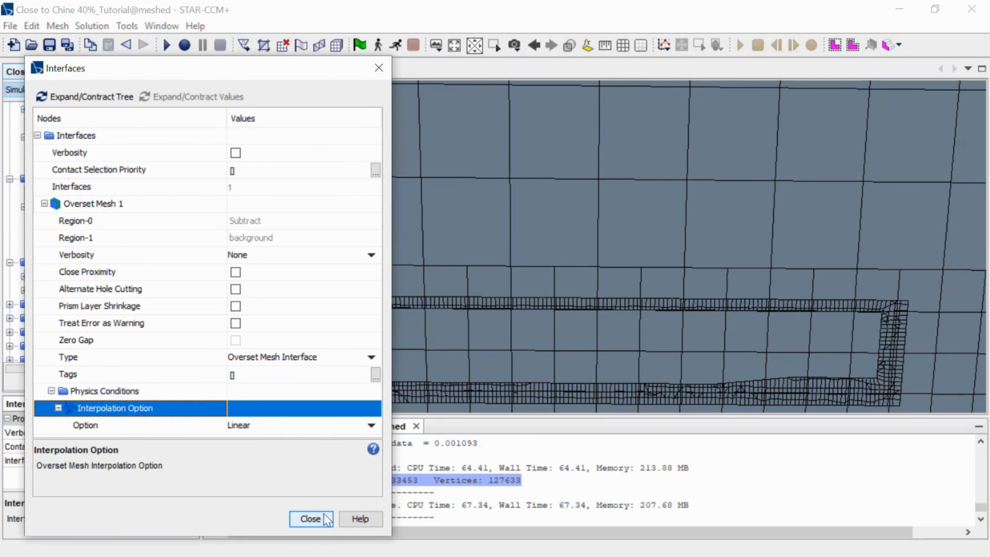
left_click(316, 513)
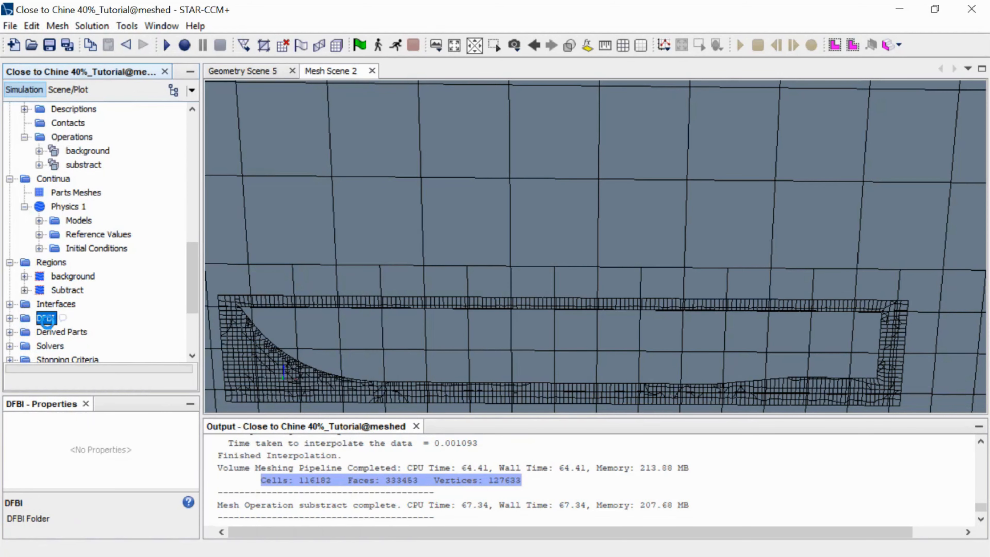
Assign the Subtract region's bottom, faces and interceptor boundaries as the body surface of DFBI Body 1
left_click(149, 158)
double_click(149, 158)
double_click(138, 172)
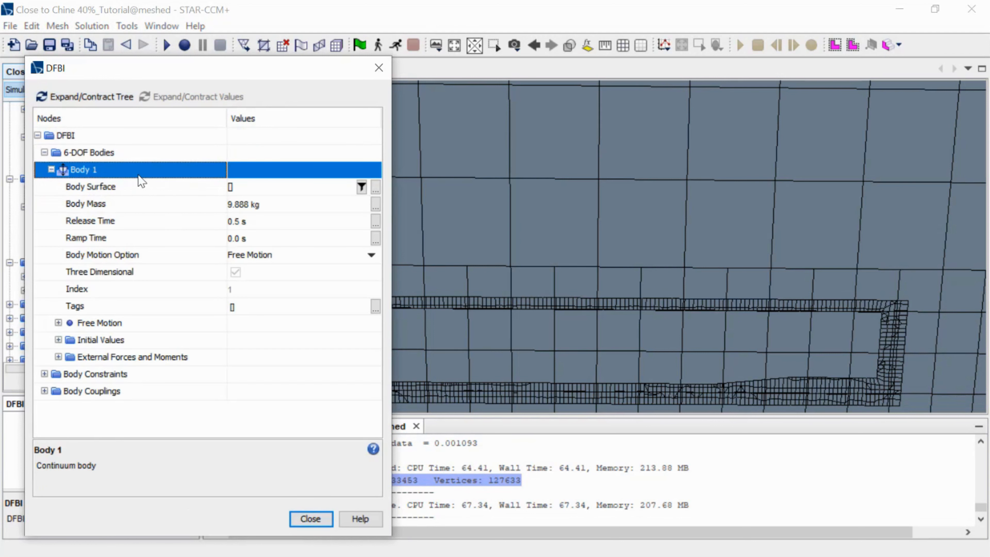
left_click(376, 187)
left_click(422, 189)
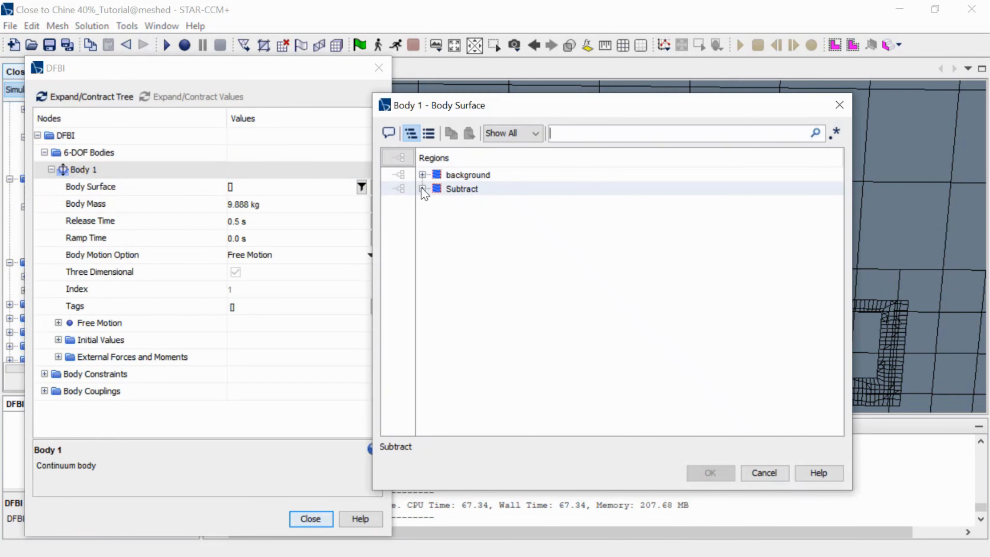
left_click(423, 189)
left_click(487, 230)
left_click(484, 244)
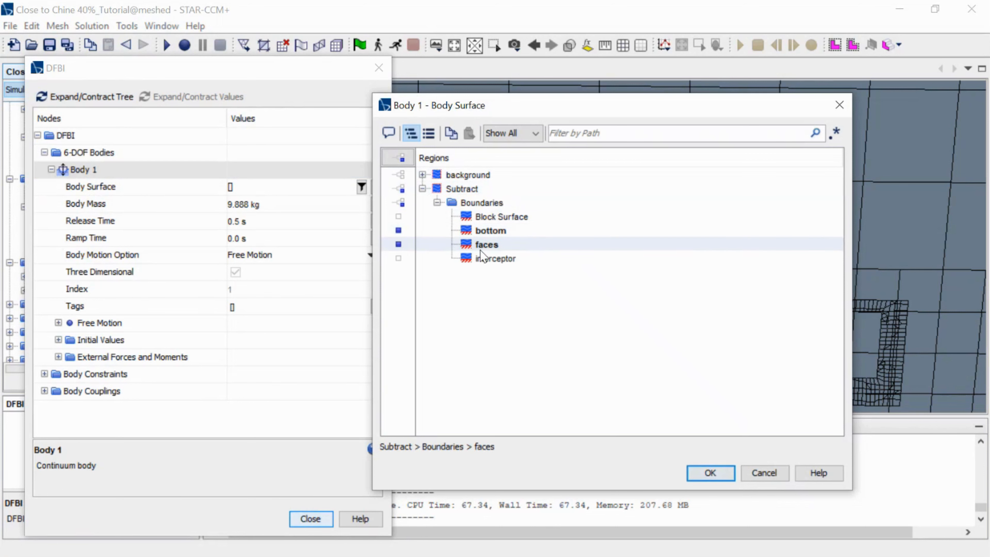
left_click(484, 257)
left_click(713, 473)
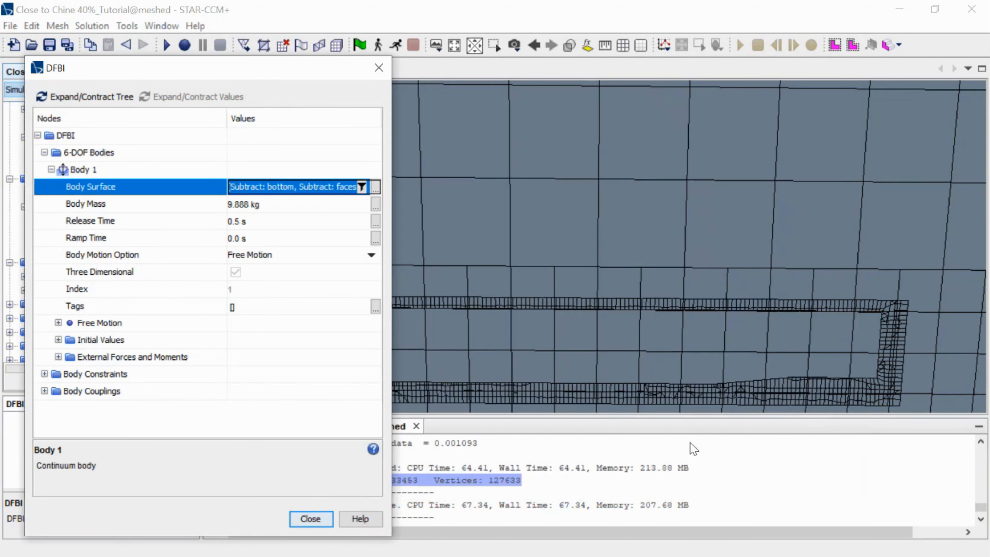
double_click(143, 323)
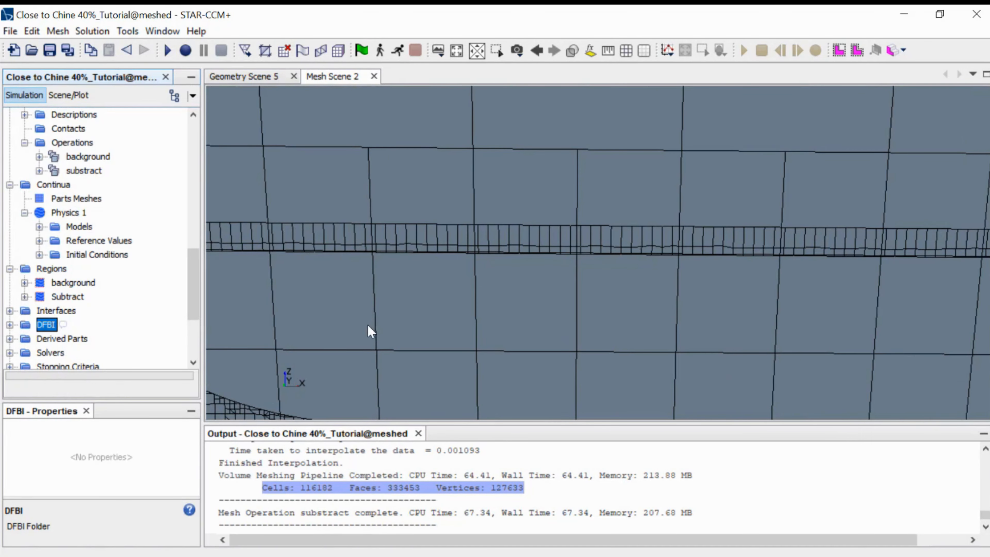
Set the input parts of the first derived part, Isosurface, to the background and Subtract regions
double_click(48, 339)
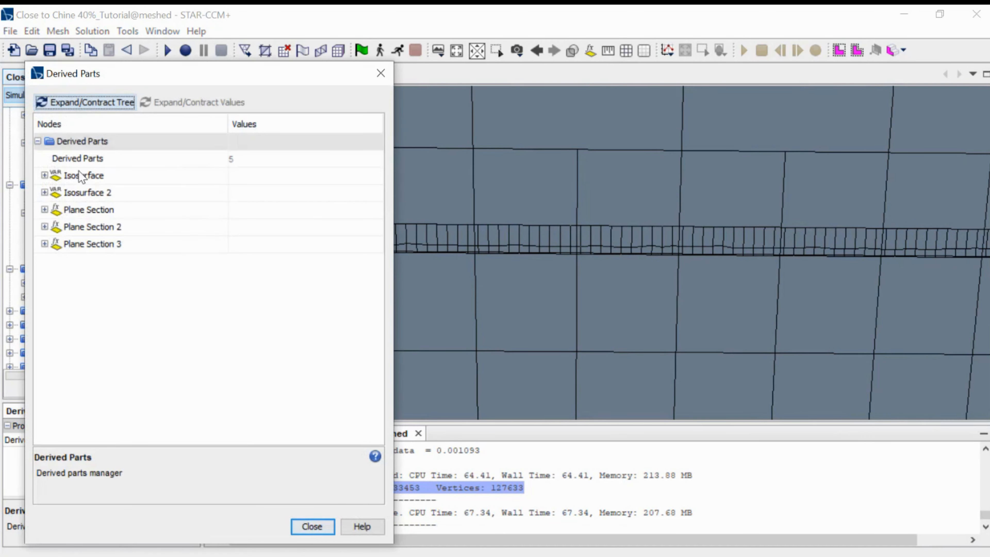
double_click(81, 181)
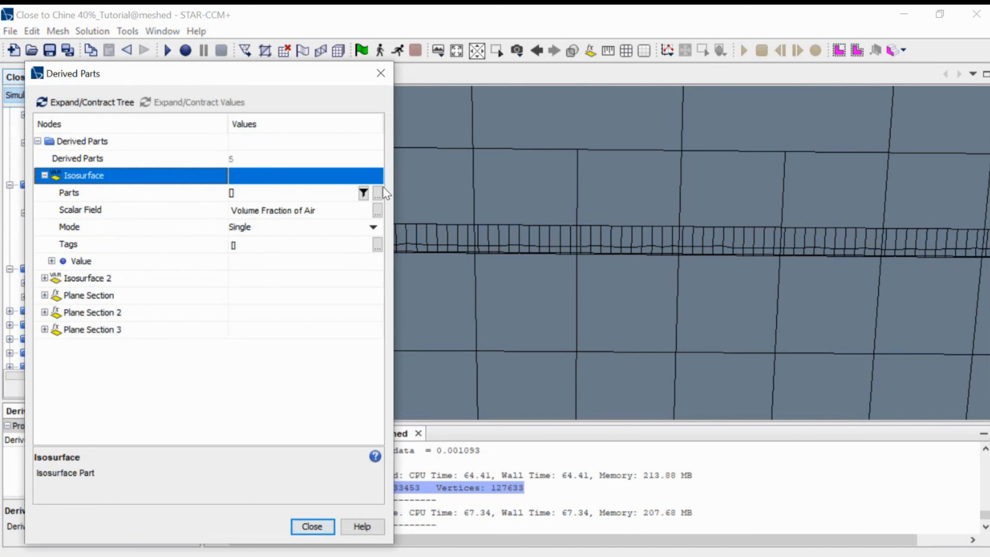
left_click(377, 193)
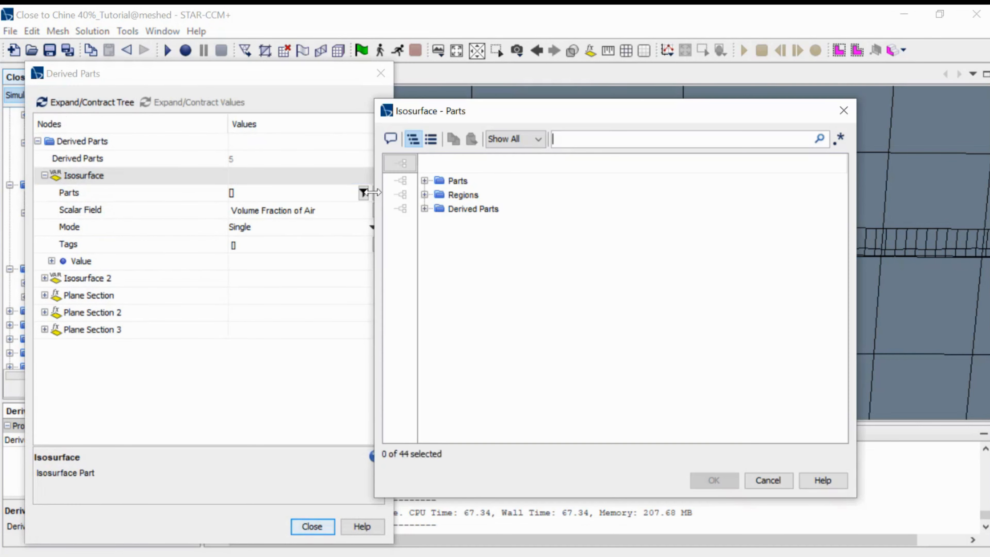
left_click(424, 194)
left_click(485, 209)
left_click(479, 223, "shift")
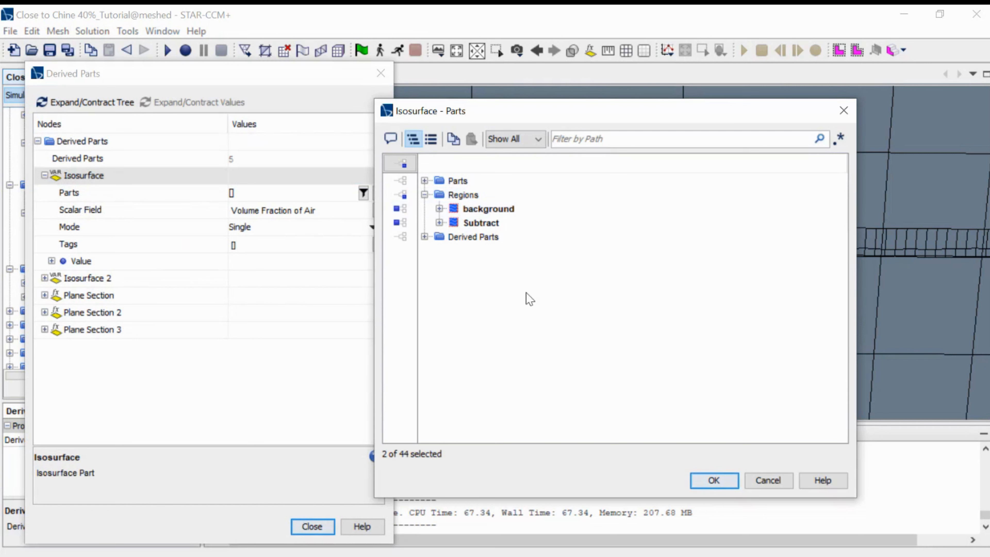
left_click(706, 481)
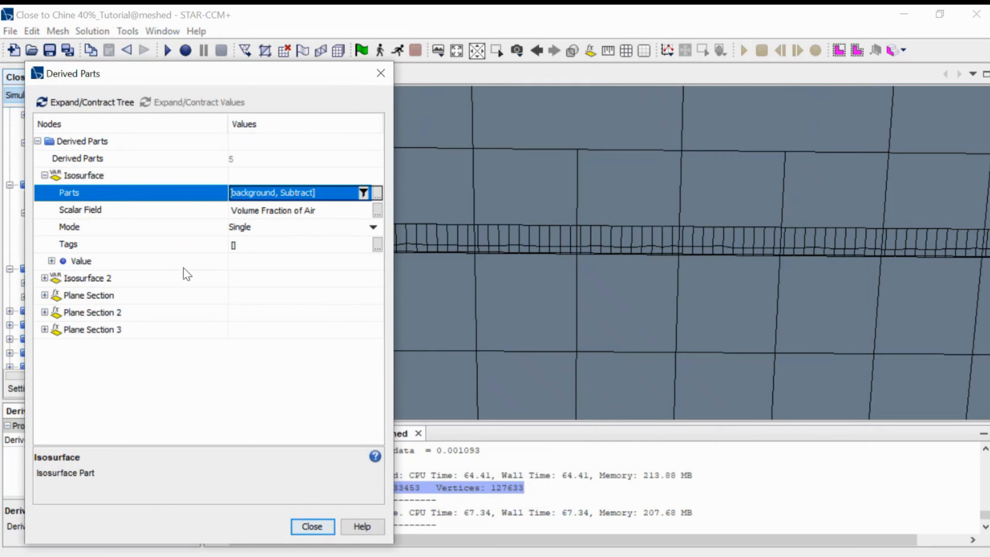
Set the input parts of Isosurface 2 to the background region
double_click(111, 278)
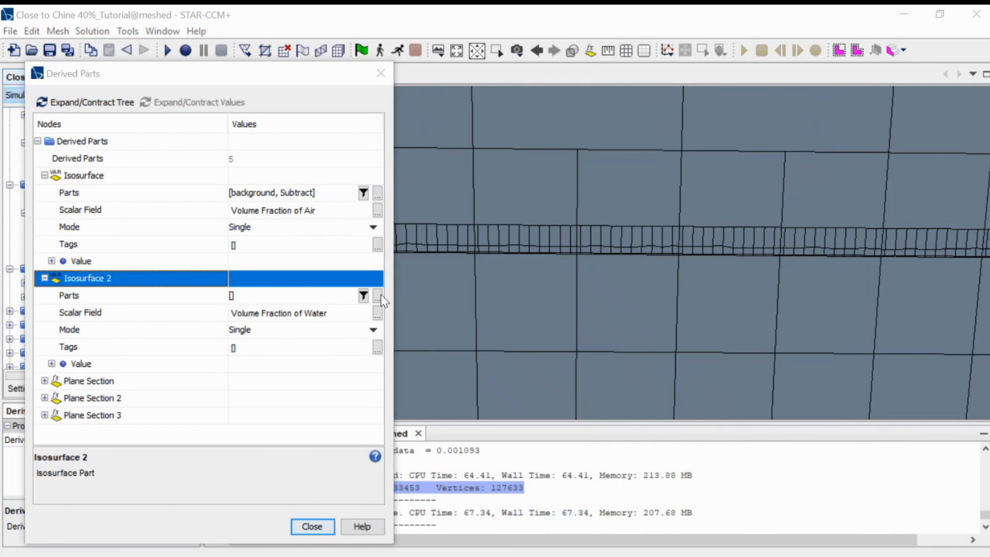
left_click(378, 296)
left_click(424, 195)
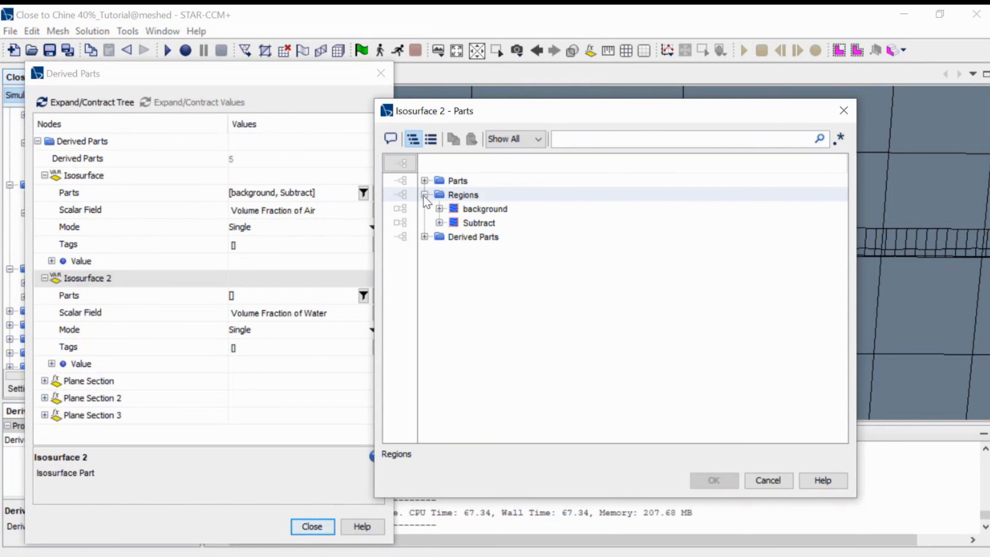
left_click(489, 208)
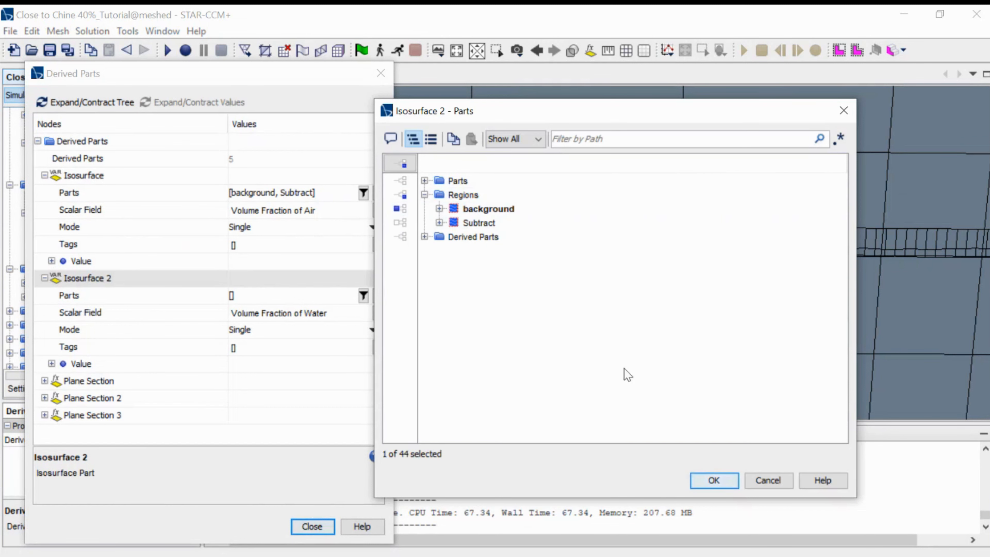
left_click(713, 483)
Set the input parts of the first Plane Section to the background region
left_click(132, 382)
double_click(133, 382)
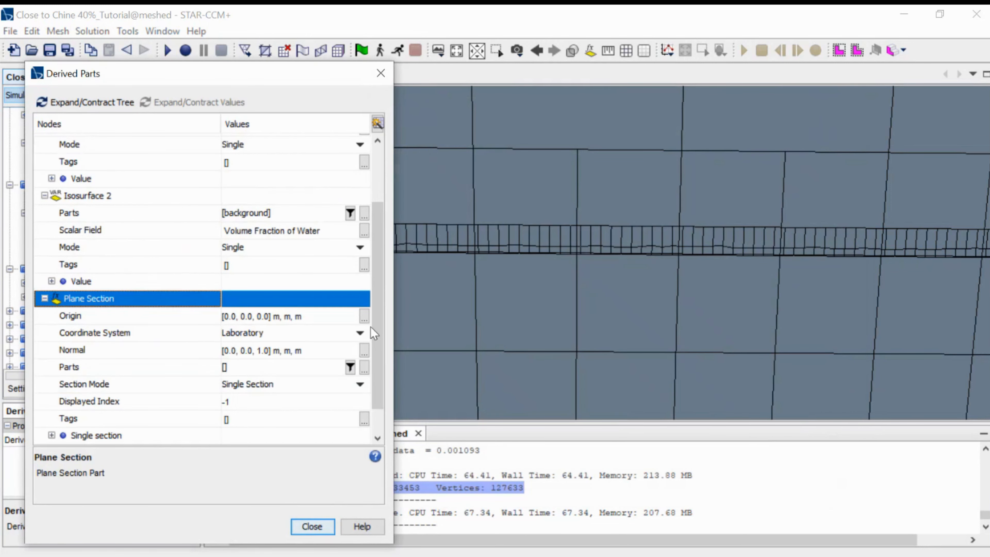
left_click(364, 368)
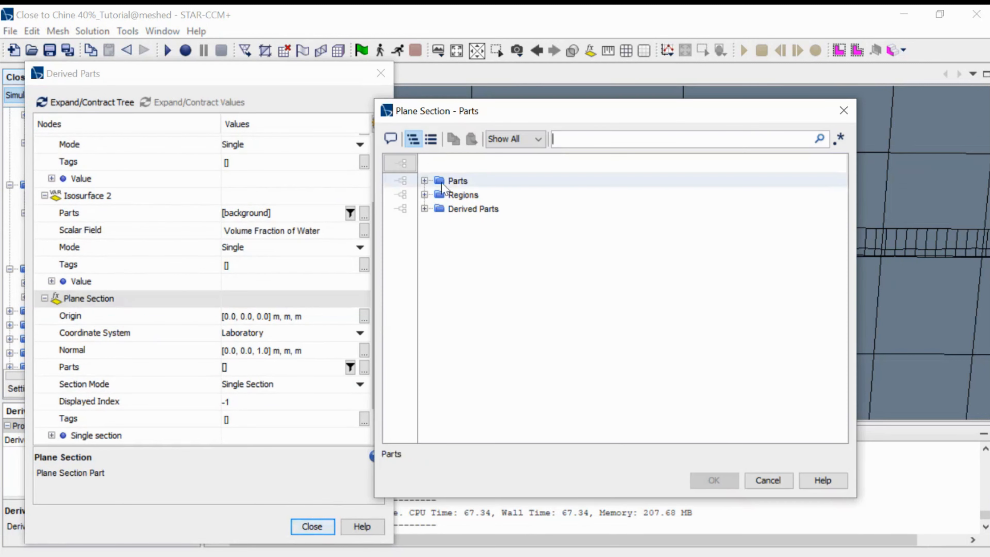
left_click(424, 194)
left_click(454, 210)
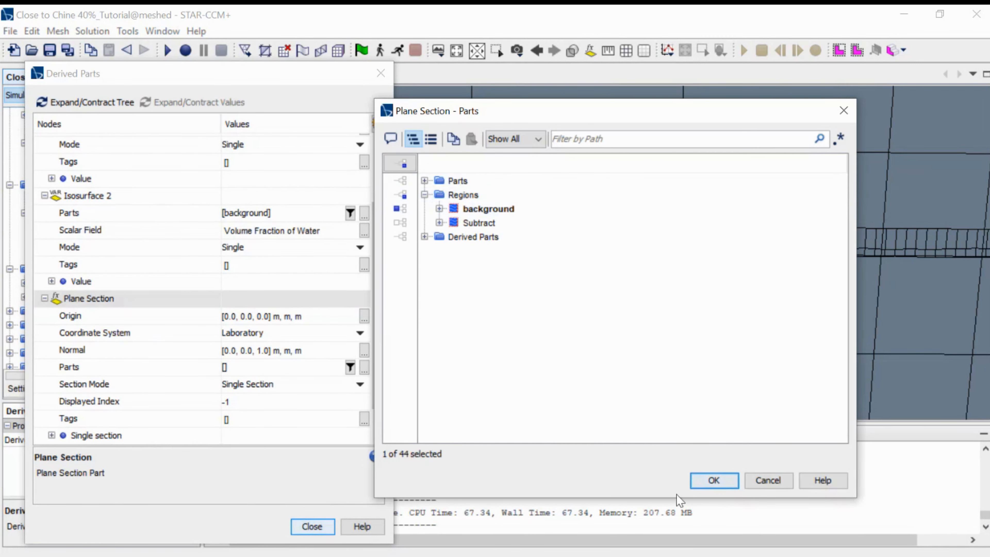
left_click(713, 480)
Assign the background region as the input part of Plane Section 2
scroll(209, 427, "down", 1)
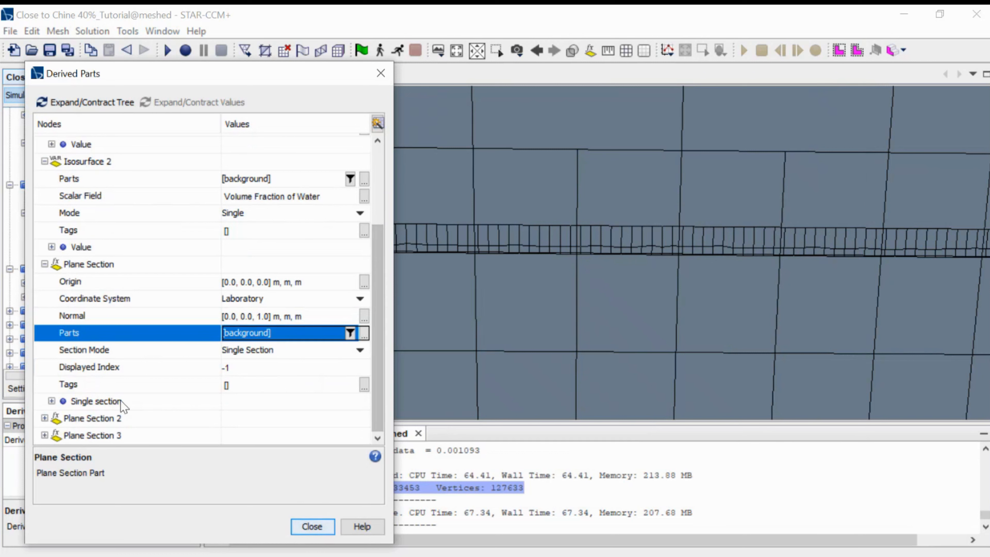
double_click(121, 419)
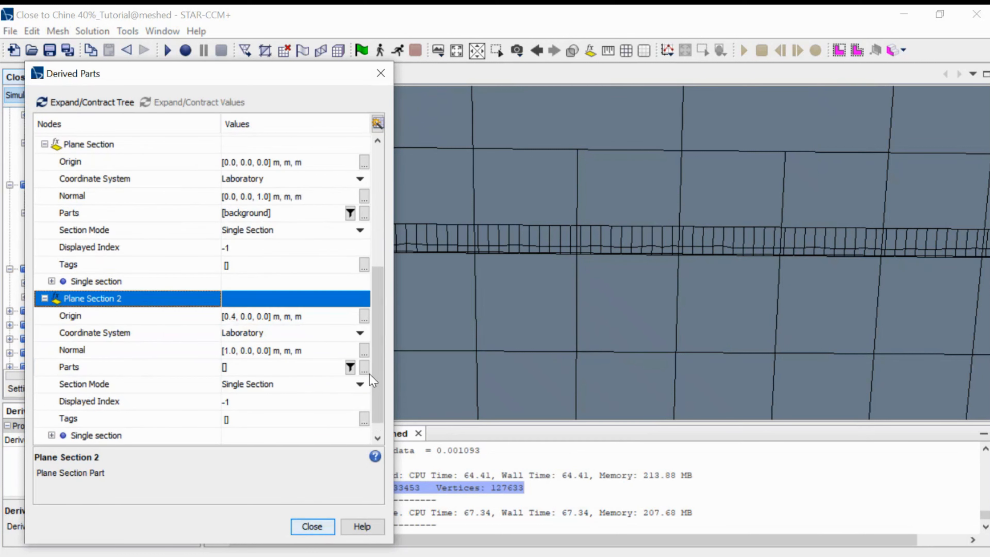
left_click(365, 367)
left_click(425, 194)
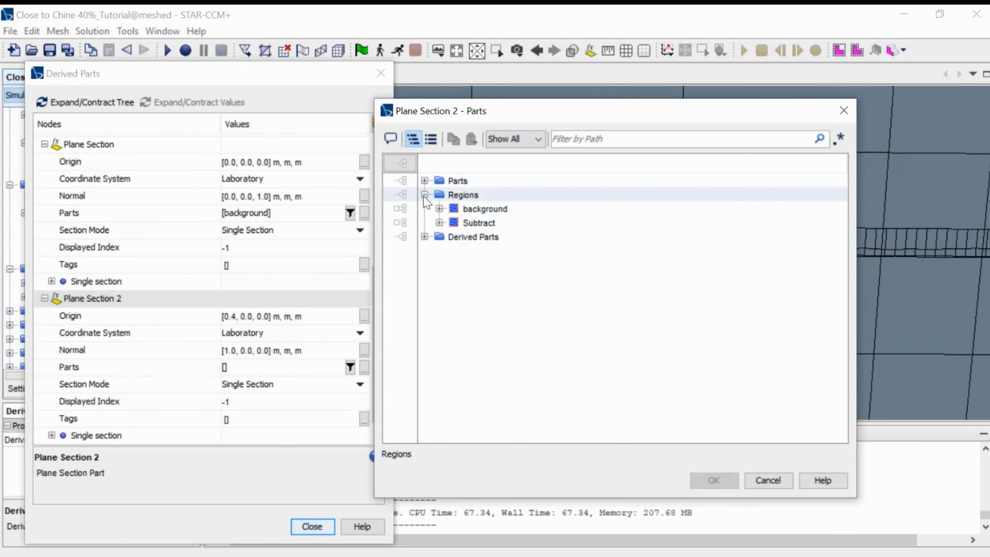
left_click(471, 209)
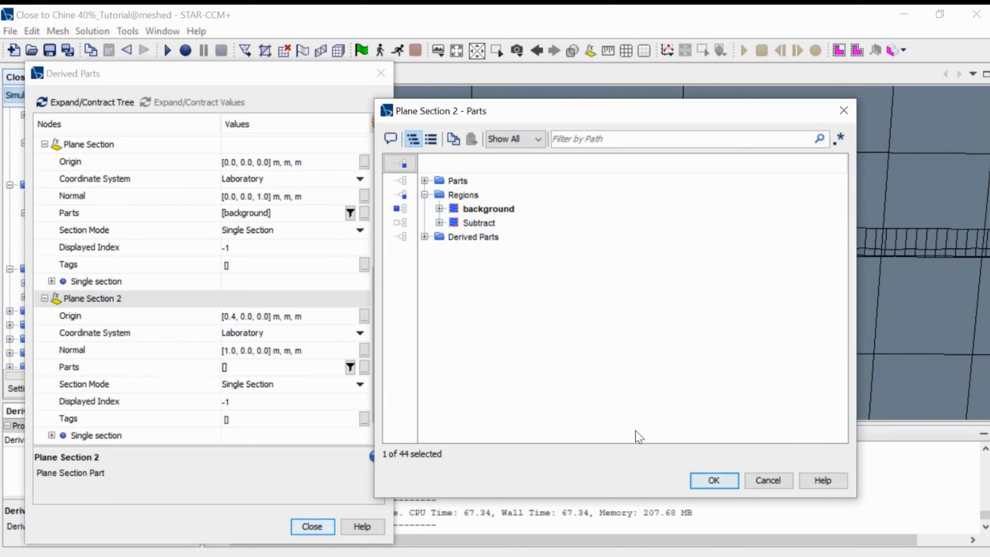
left_click(714, 481)
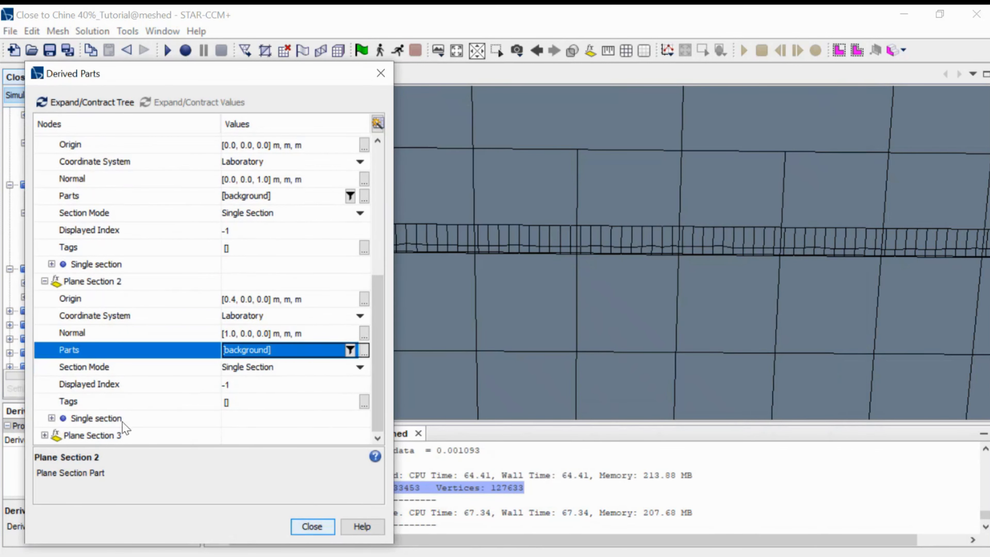
Assign the background region as the input part of Plane Section 3 and finish editing the derived parts
left_click(124, 439)
left_click(364, 368)
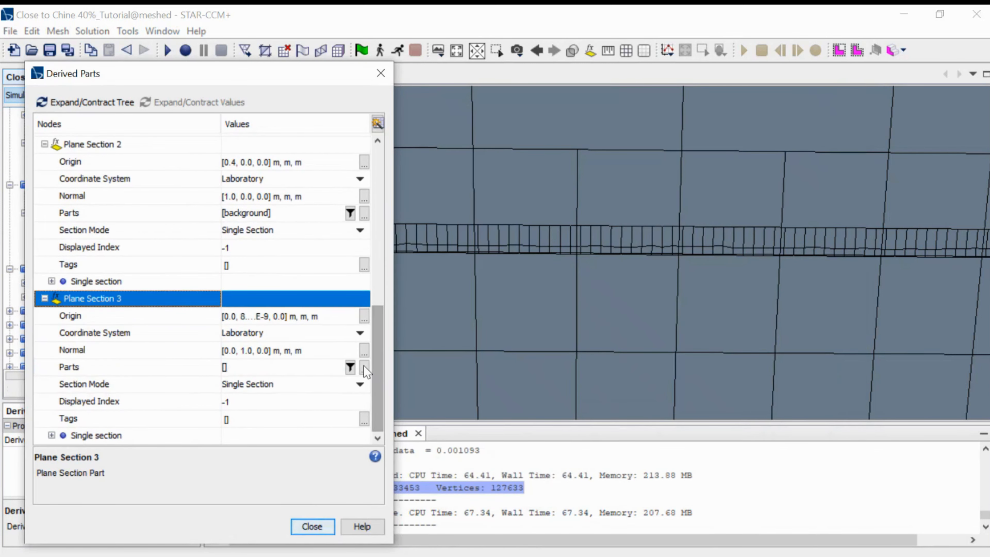
left_click(425, 195)
left_click(488, 209)
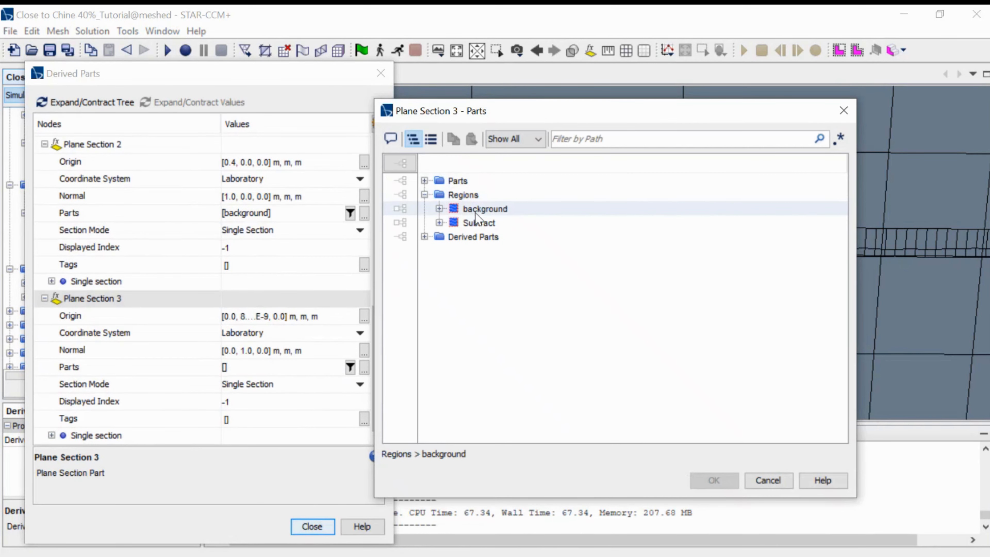
left_click(713, 481)
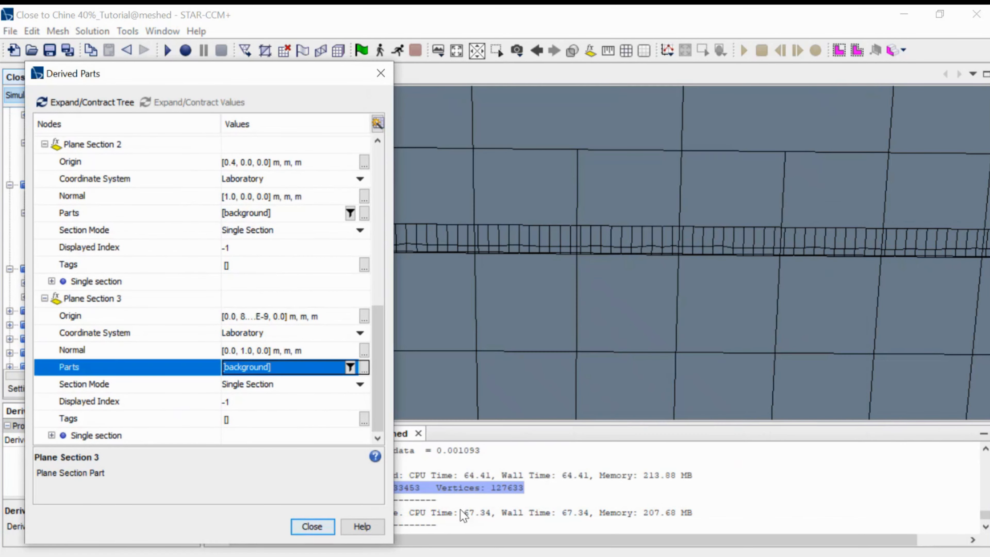
left_click(312, 526)
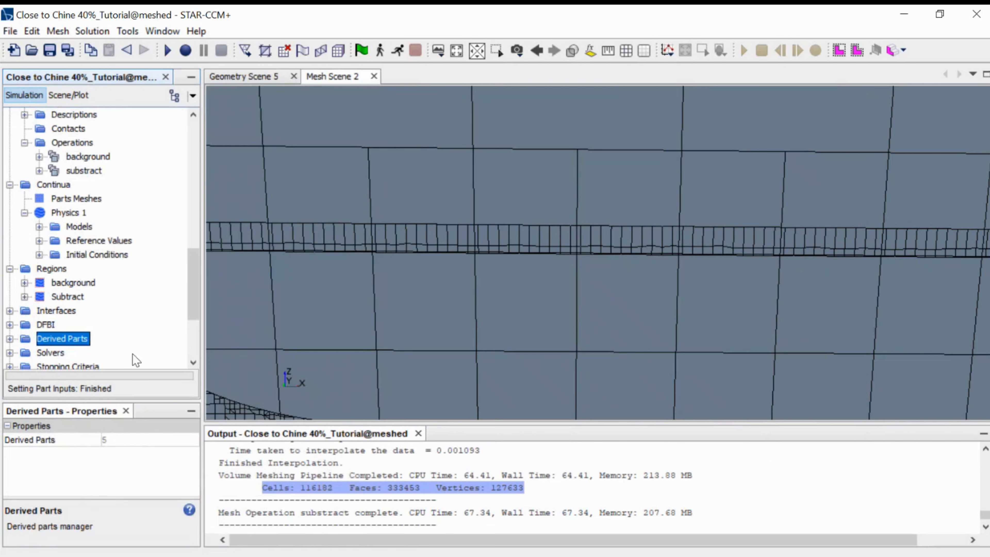
Review the solver settings, including the Implicit Unsteady time-step, its stopping criteria, 6-DOF Motion and VOF Wave Zone Distance
scroll(67, 348, "down", 1)
left_click(52, 312)
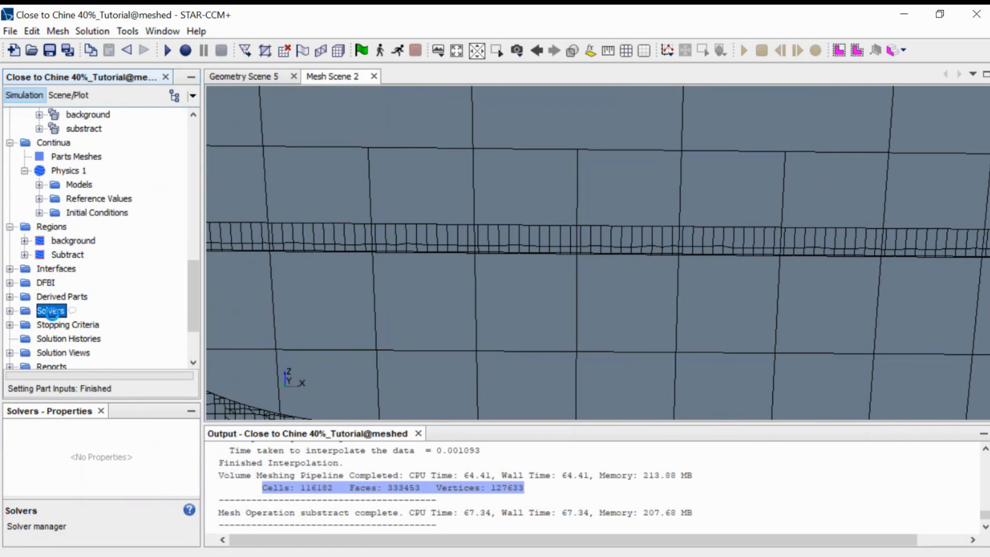
double_click(165, 161)
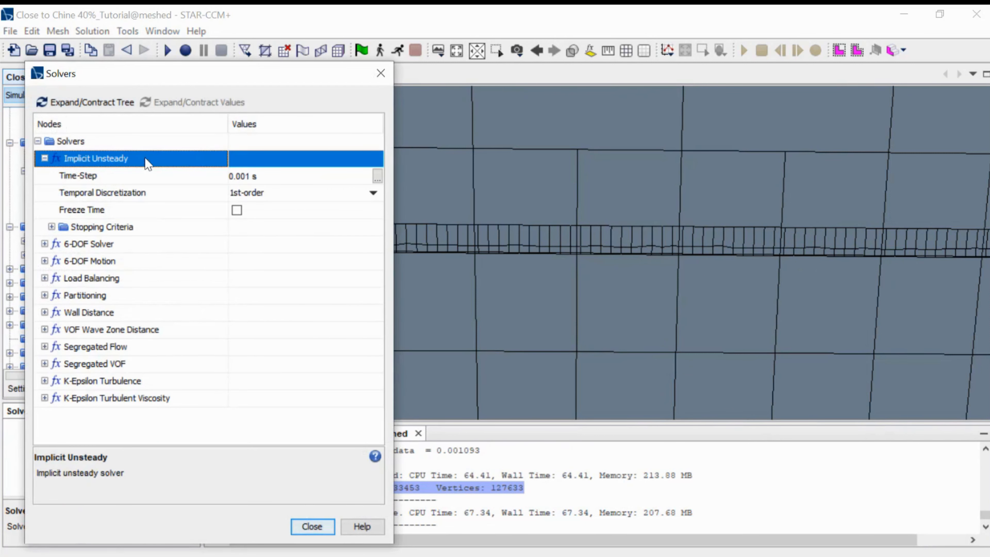
double_click(138, 230)
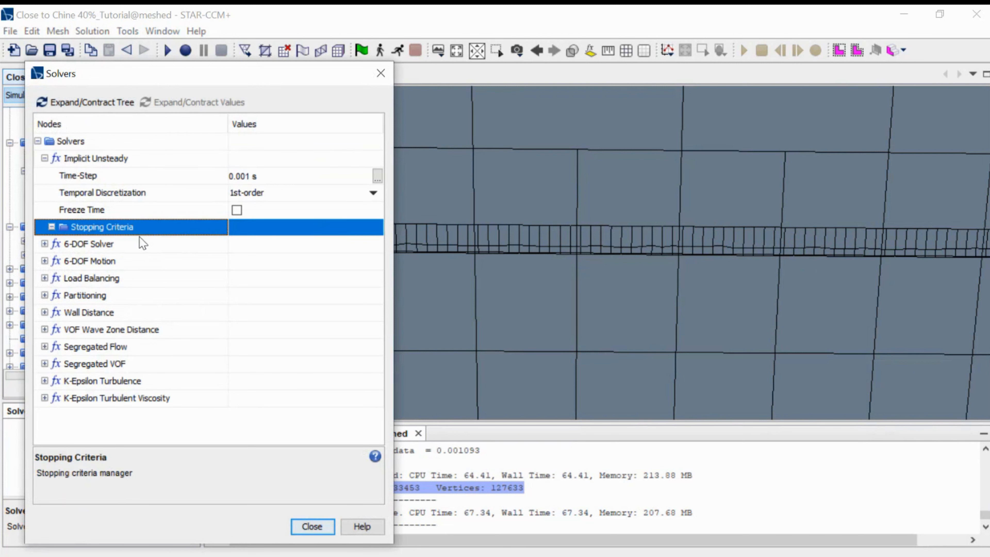
left_click(143, 242)
double_click(149, 262)
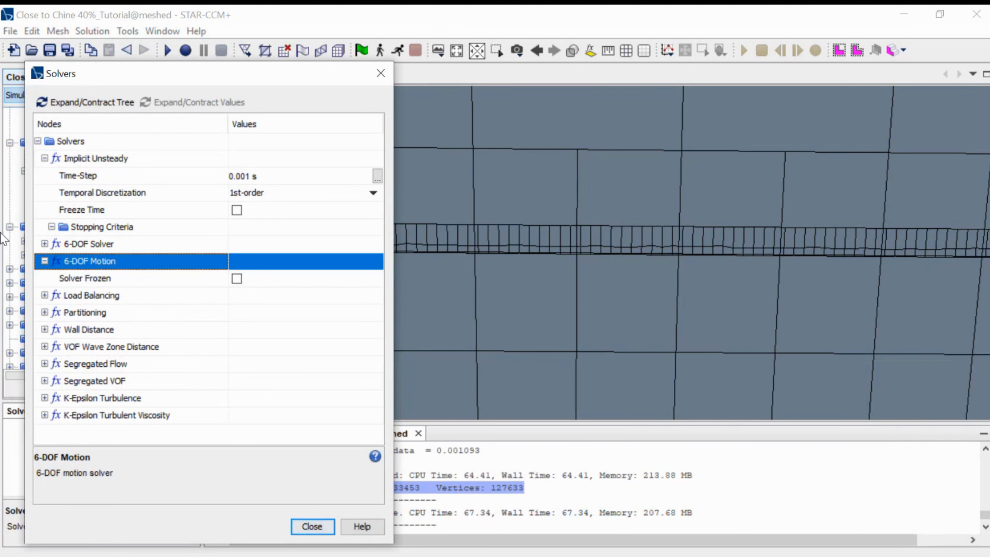
double_click(171, 349)
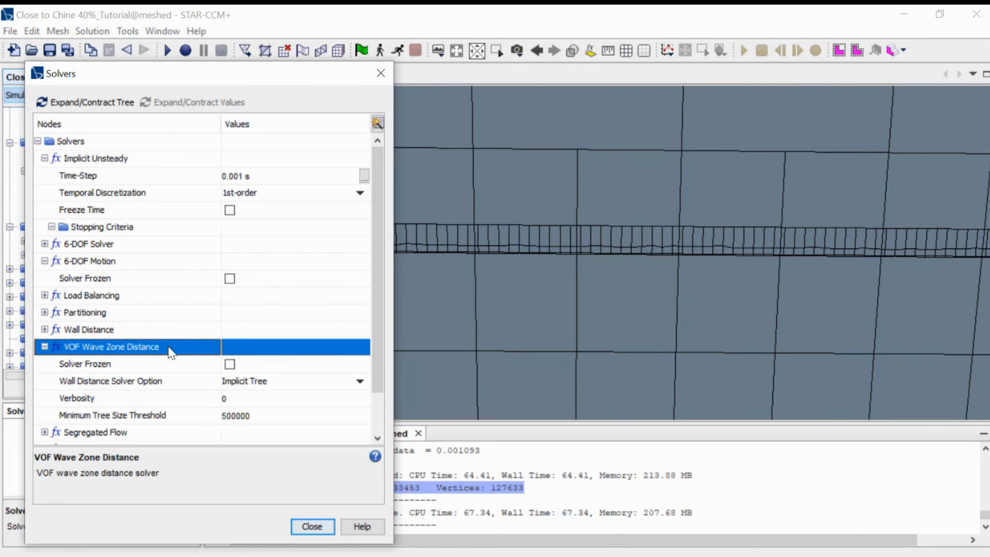
scroll(225, 399, "down", 1)
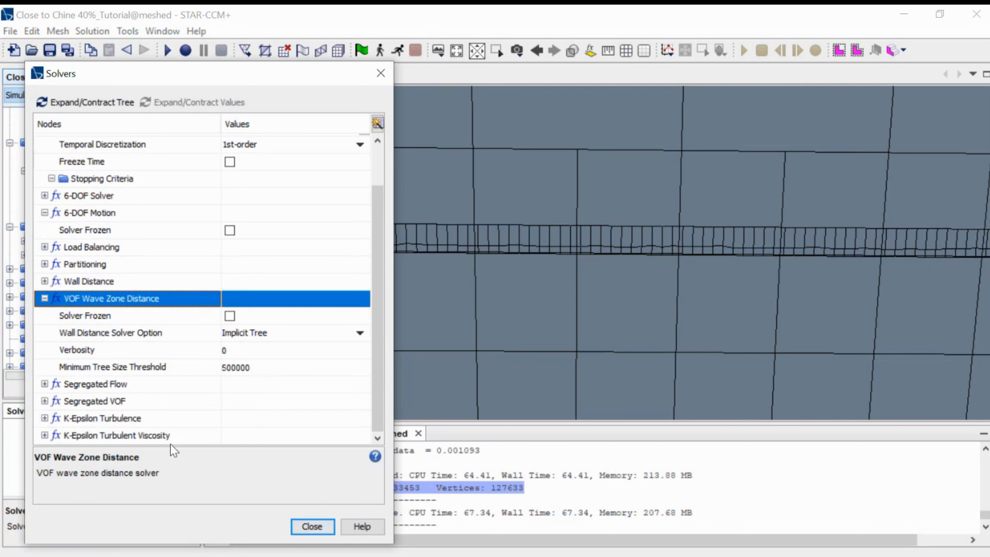
left_click(310, 525)
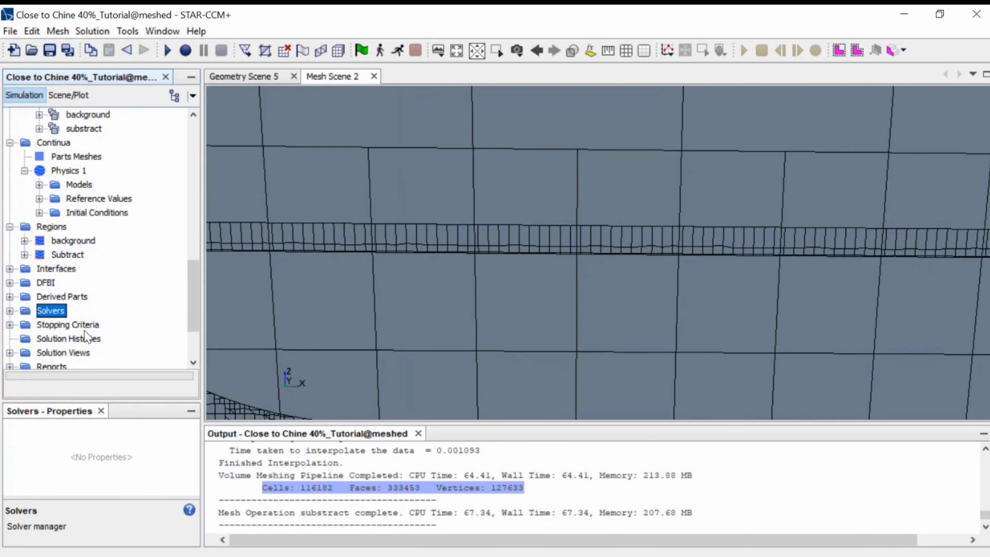
Review the stopping criteria for maximum inner iterations, maximum physical time, maximum steps and the stop file
left_click(84, 325)
double_click(84, 326)
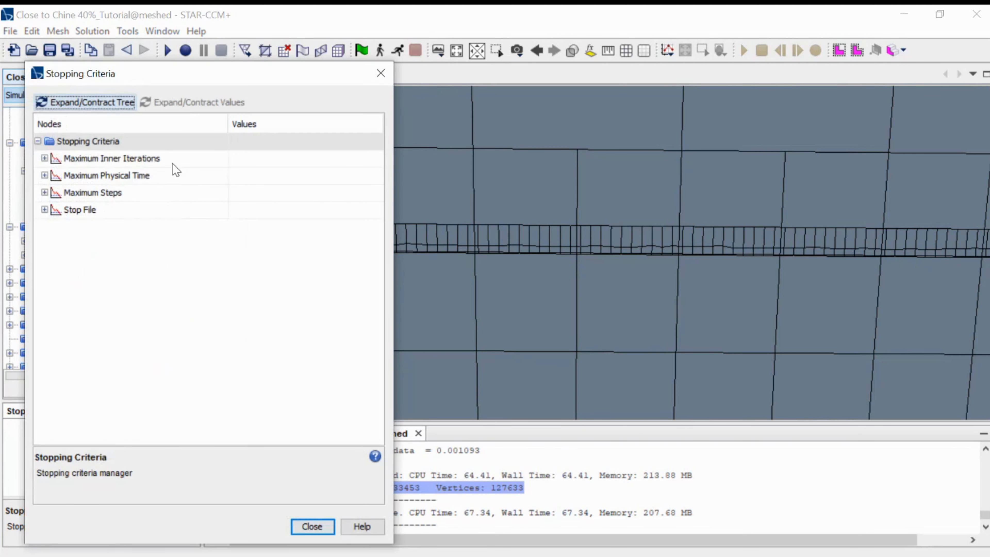
double_click(173, 163)
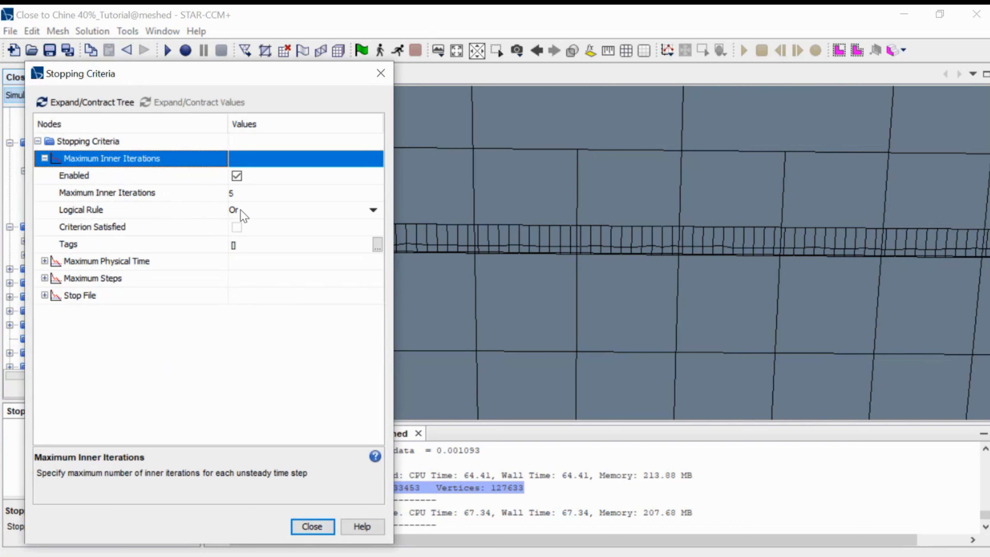
double_click(146, 268)
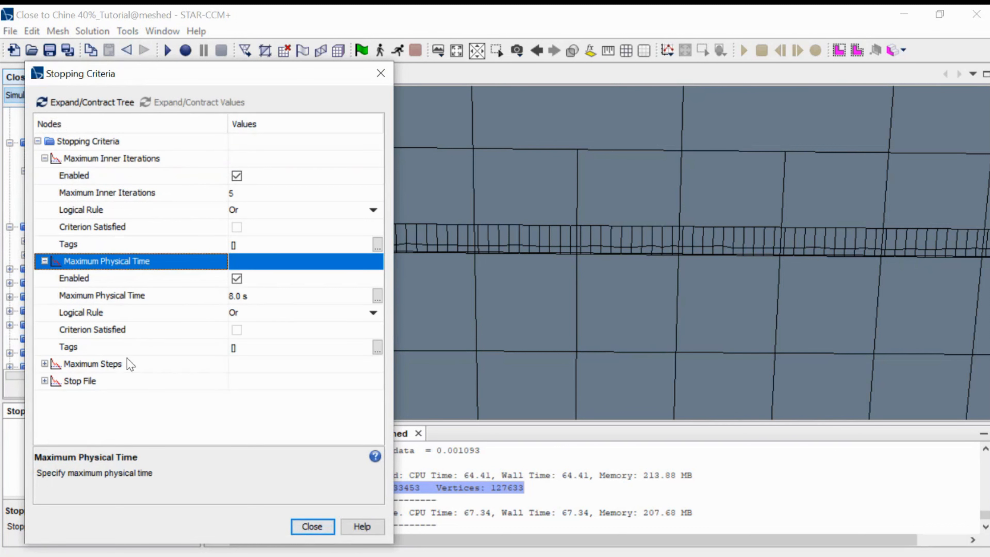
double_click(128, 364)
scroll(126, 404, "down", 1)
double_click(124, 435)
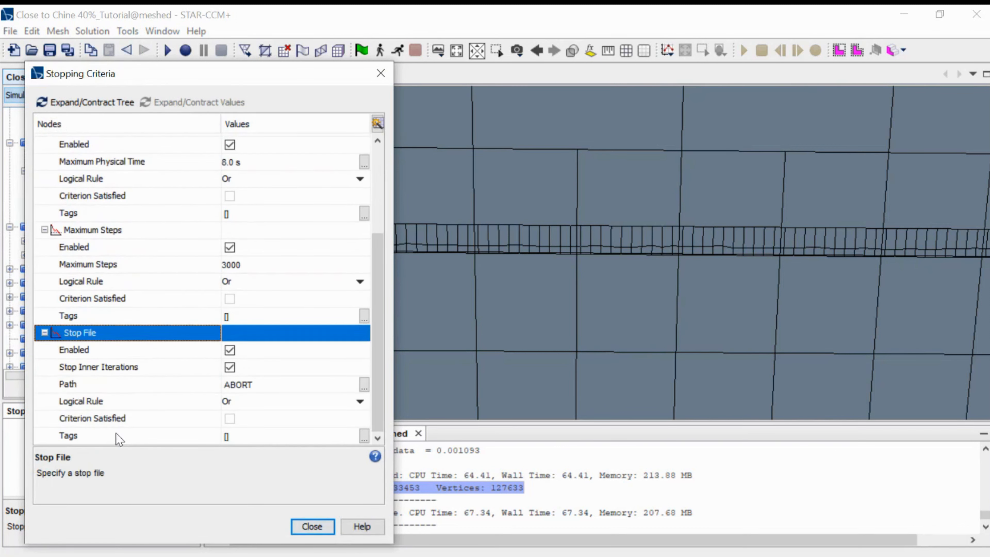
left_click(313, 527)
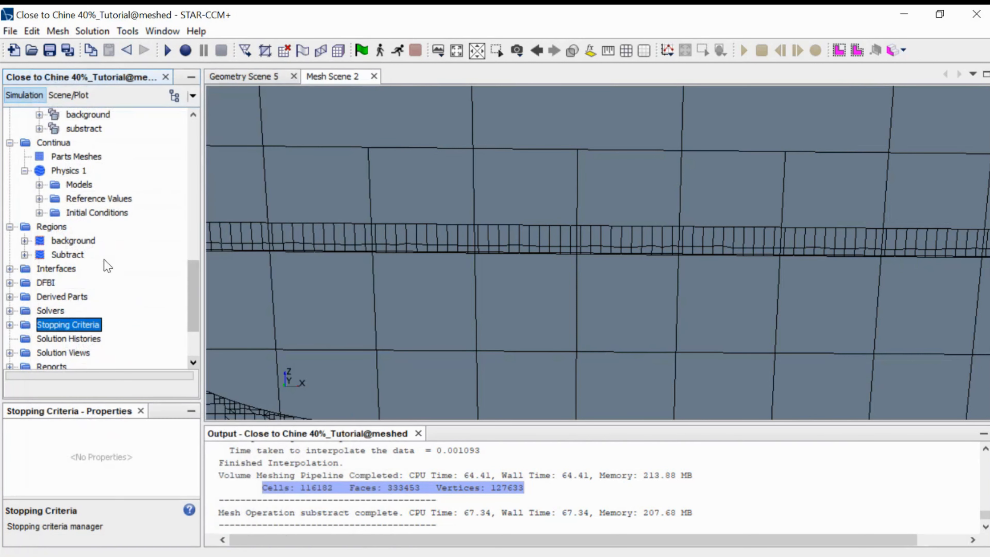
Set the parts of the Drag Interceptor report to the interceptor boundary of the Subtract region
scroll(80, 357, "down", 2)
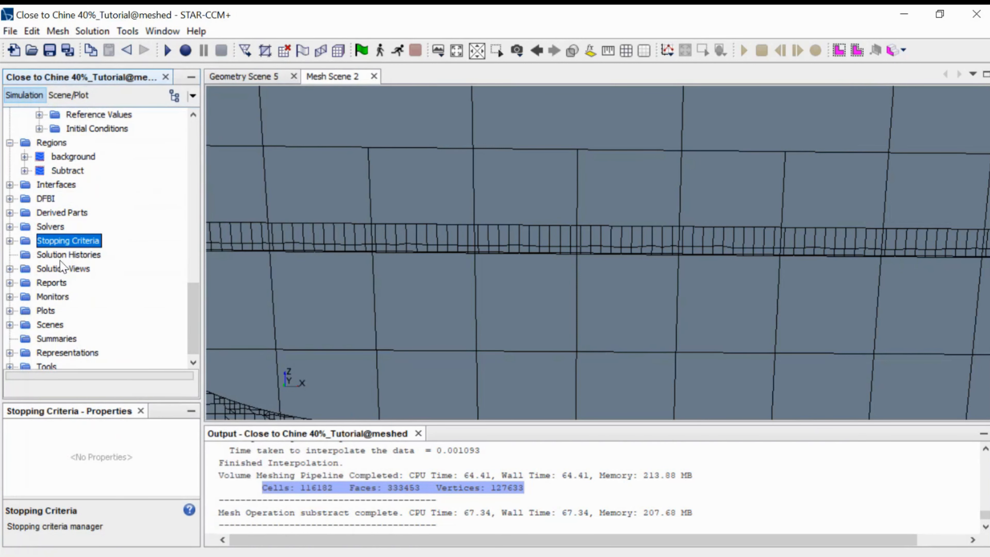
double_click(51, 282)
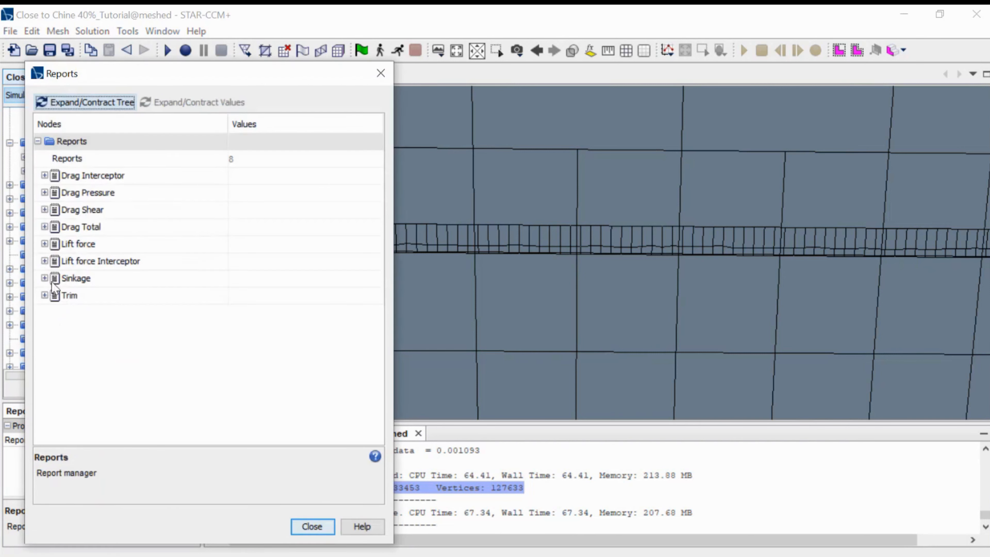
double_click(95, 178)
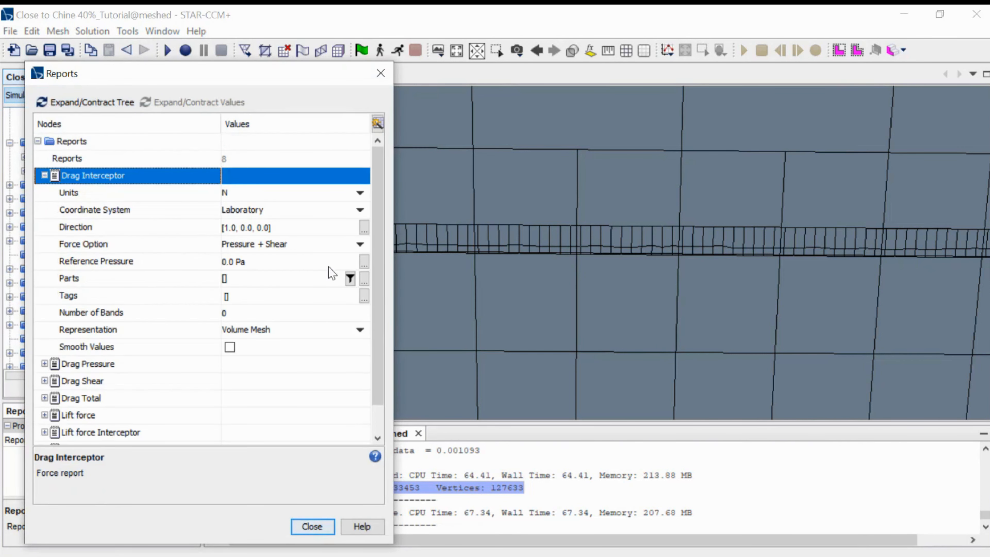
left_click(364, 279)
left_click(427, 195)
left_click(425, 194)
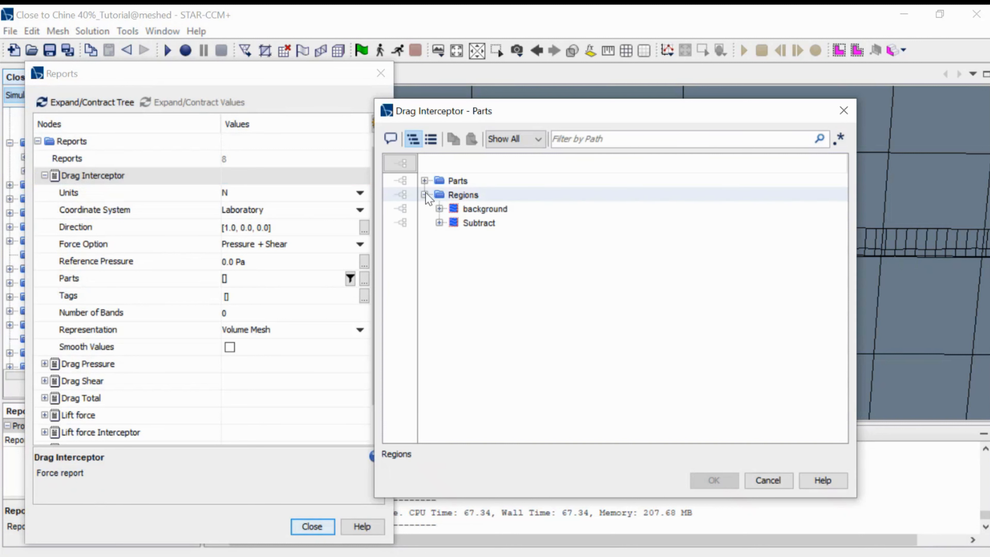
double_click(441, 224)
left_click(496, 265)
left_click(499, 279)
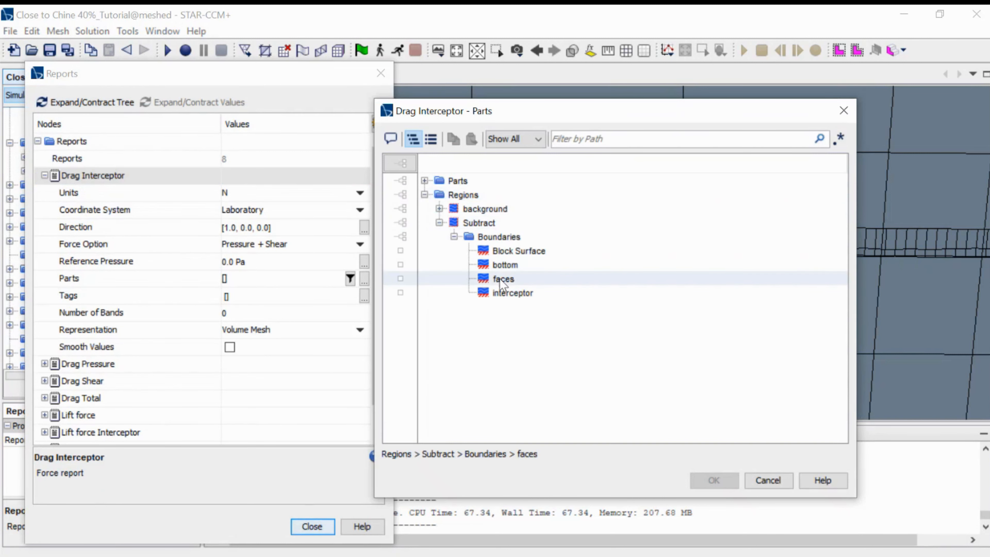
left_click(504, 295)
left_click(709, 481)
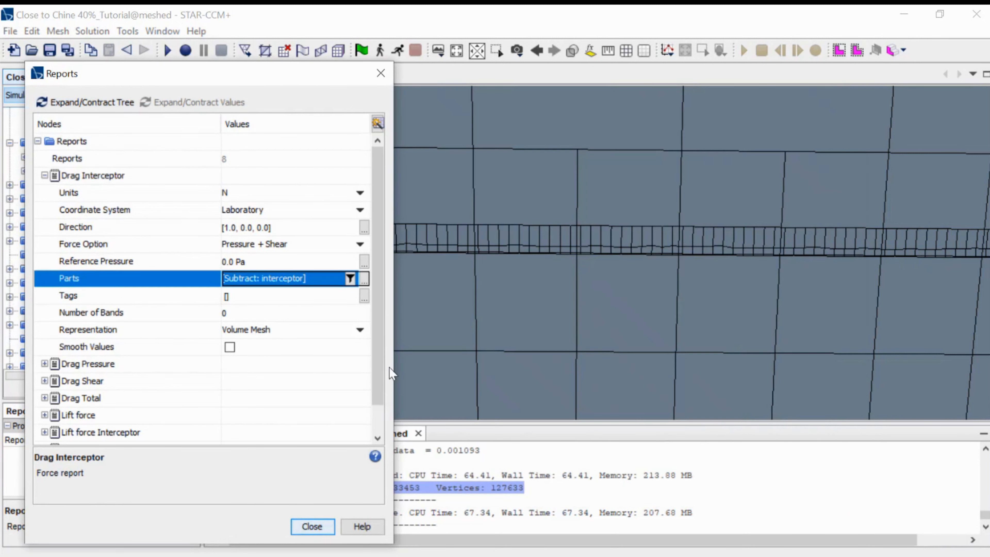
Assign the Subtract region's bottom, faces and interceptor boundaries as parts of the Drag Pressure report
scroll(163, 327, "down", 1)
double_click(114, 335)
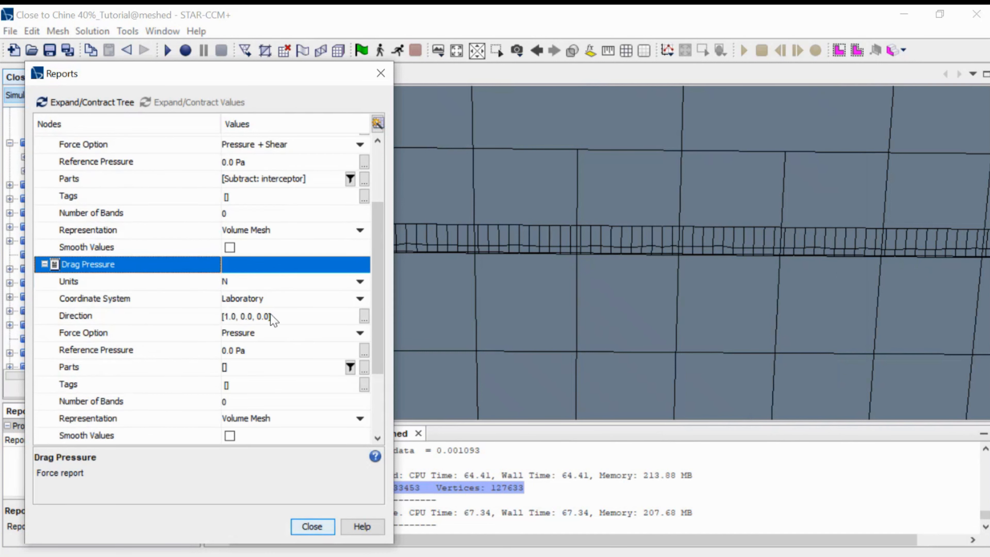
left_click(364, 368)
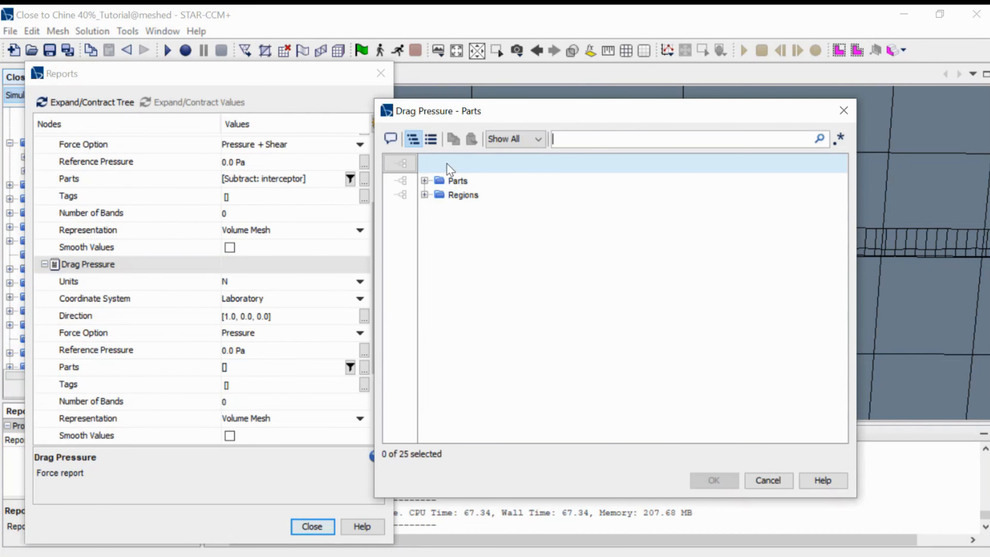
left_click(424, 195)
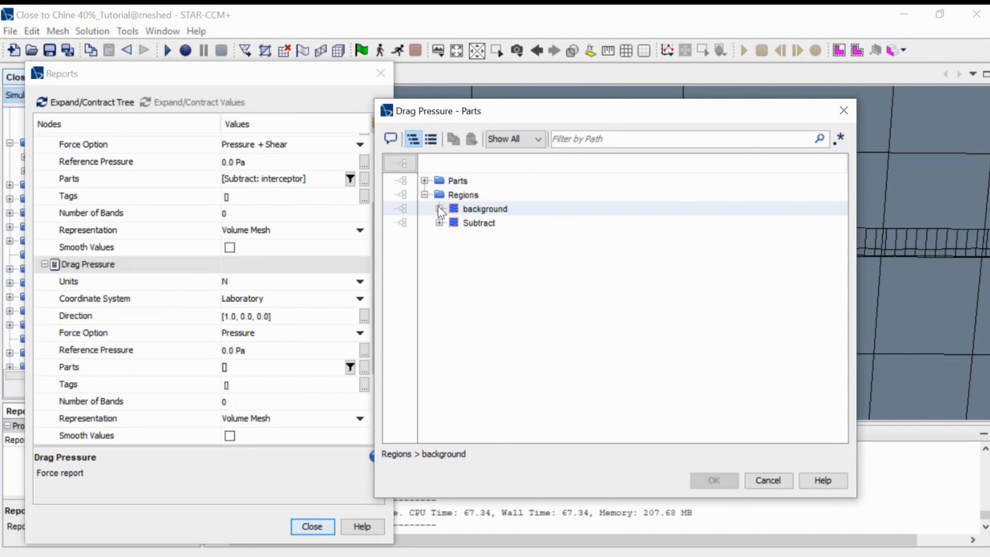
left_click(440, 223)
left_click(487, 265)
left_click(488, 279)
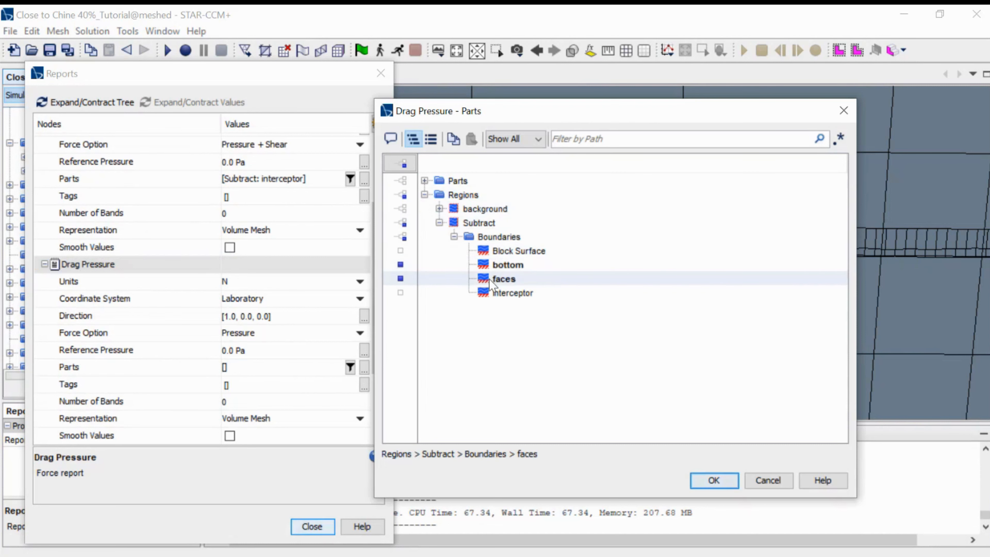
left_click(487, 293)
left_click(714, 482)
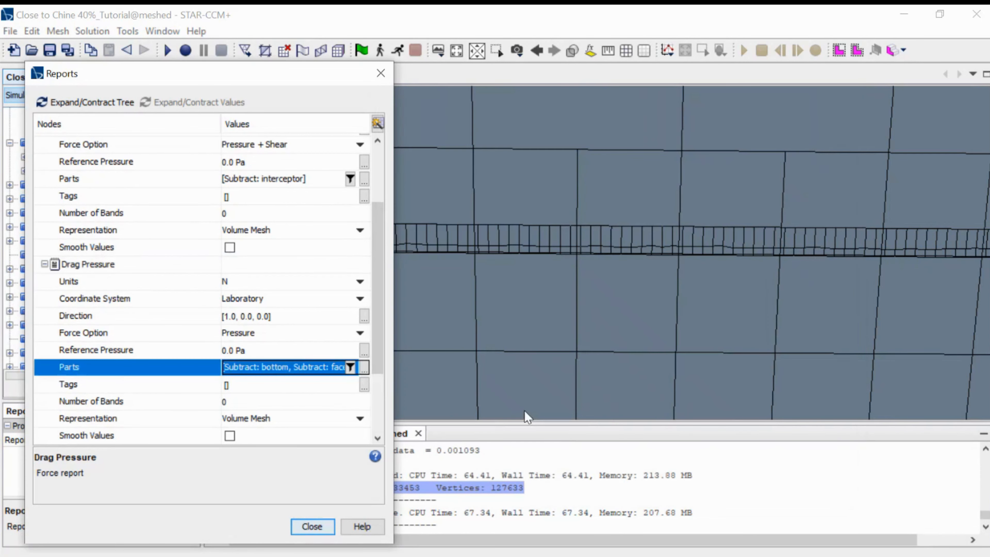
Assign the Subtract region's bottom, faces and interceptor boundaries as parts of the Drag Shear report
scroll(201, 392, "down", 2)
left_click(104, 350)
double_click(104, 350)
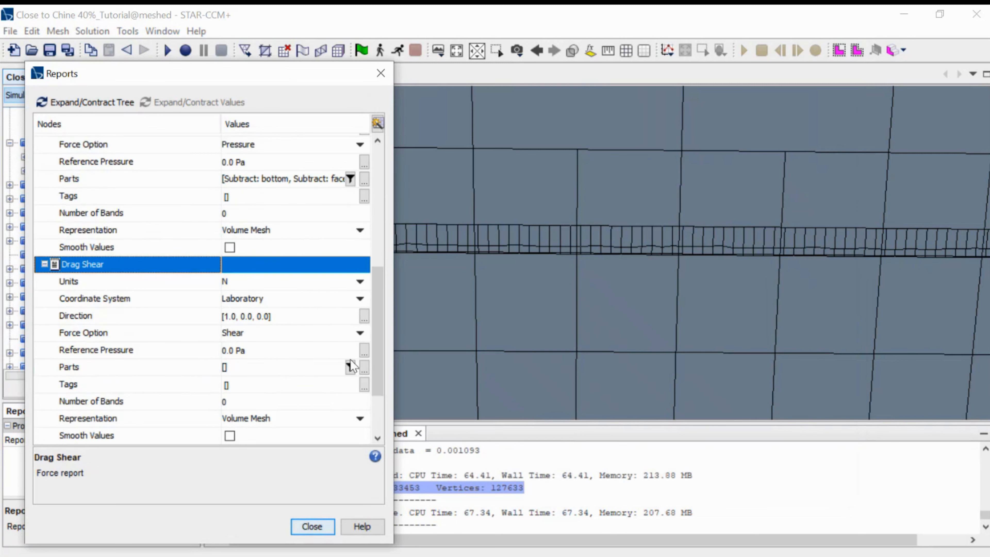
left_click(364, 367)
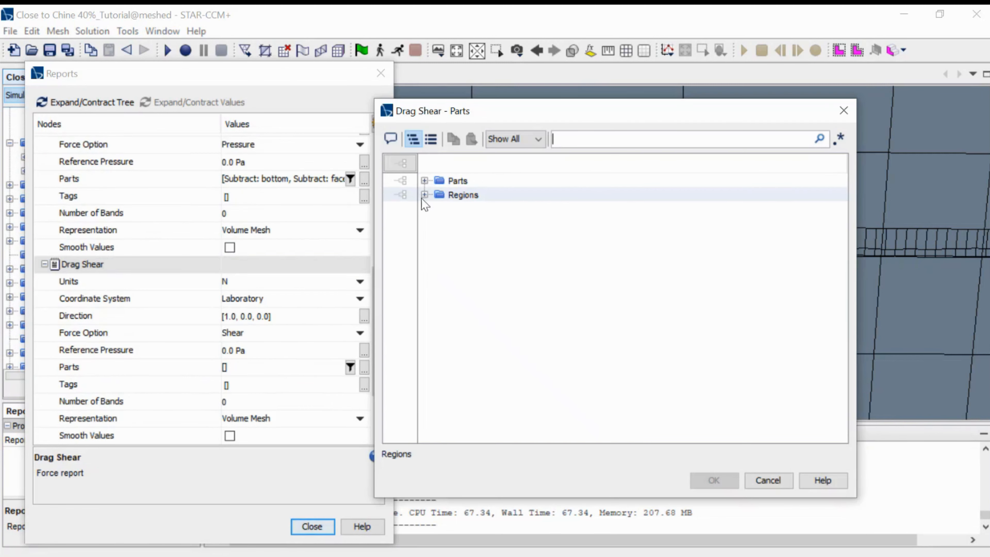
left_click(425, 195)
left_click(439, 223)
left_click(499, 265)
left_click(493, 280)
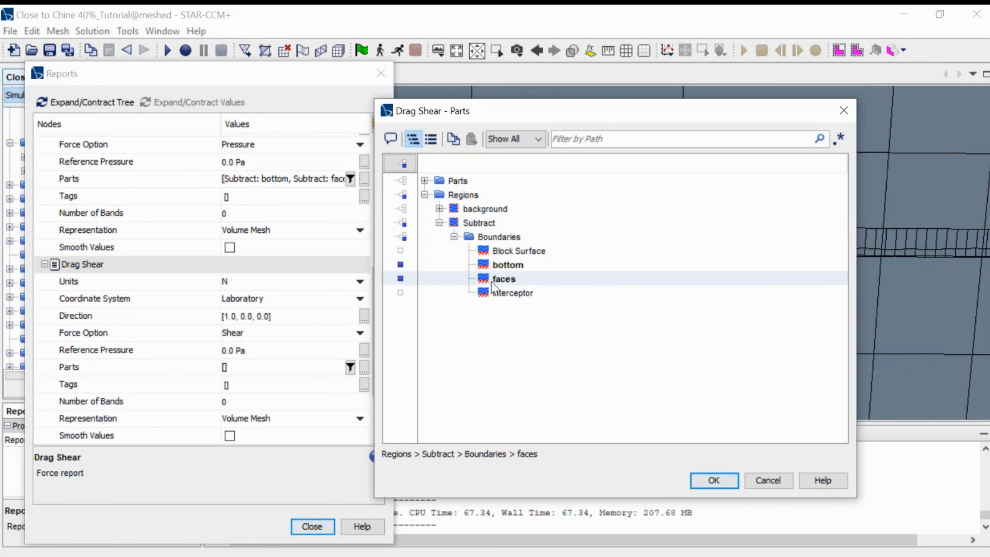
left_click(513, 293)
left_click(714, 480)
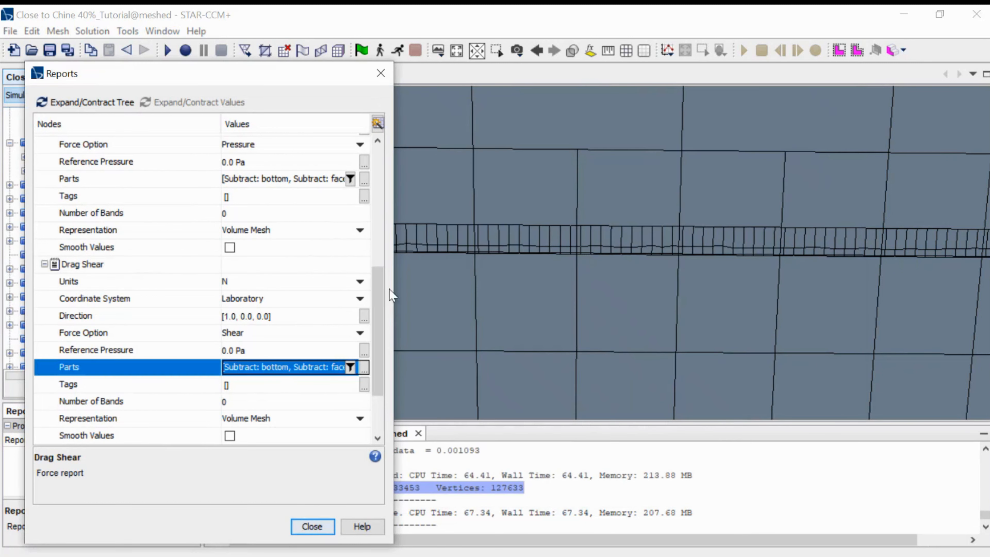
Set the parts of the Drag Total report to the Subtract region's bottom, faces and interceptor boundaries
scroll(135, 370, "down", 2)
double_click(132, 369)
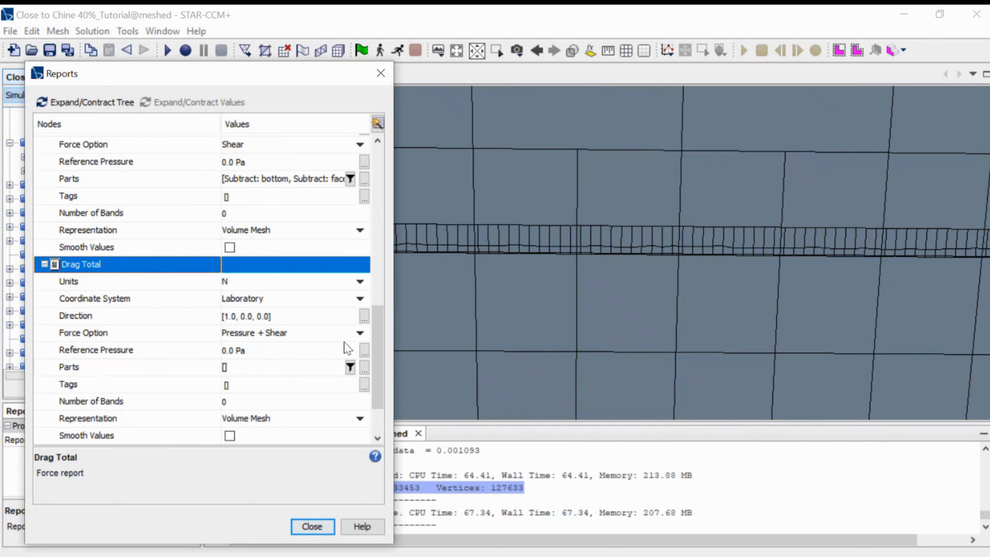
left_click(364, 367)
left_click(425, 194)
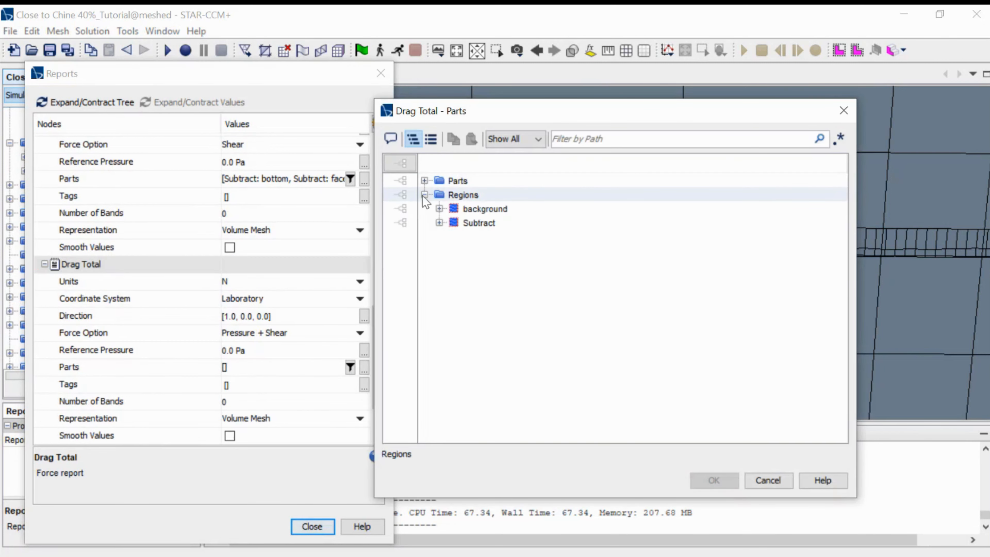
left_click(440, 223)
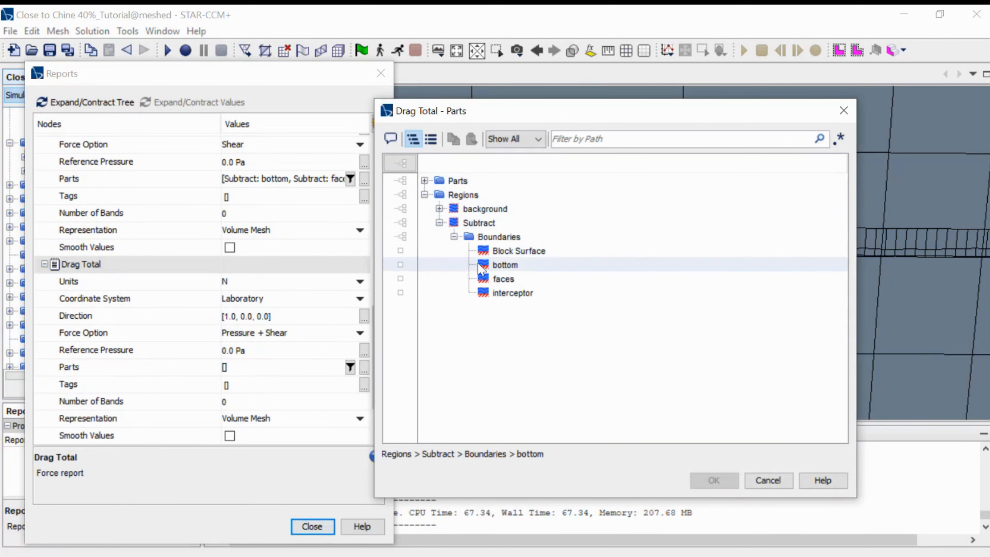
left_click(484, 266)
left_click(488, 291)
left_click(490, 281)
left_click(713, 480)
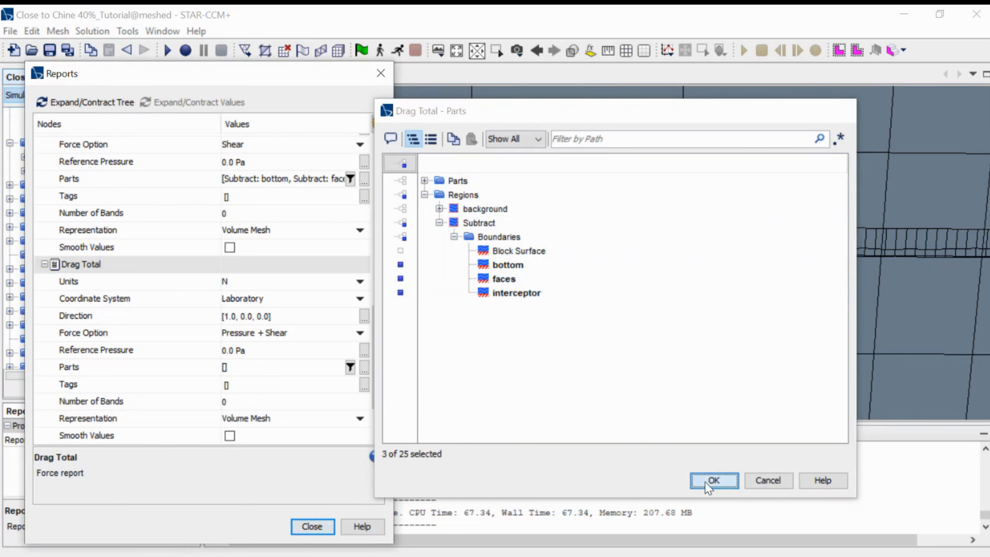
Set the parts of the Lift force report to the Subtract region's bottom, faces and interceptor boundaries
scroll(185, 384, "down", 2)
double_click(170, 387)
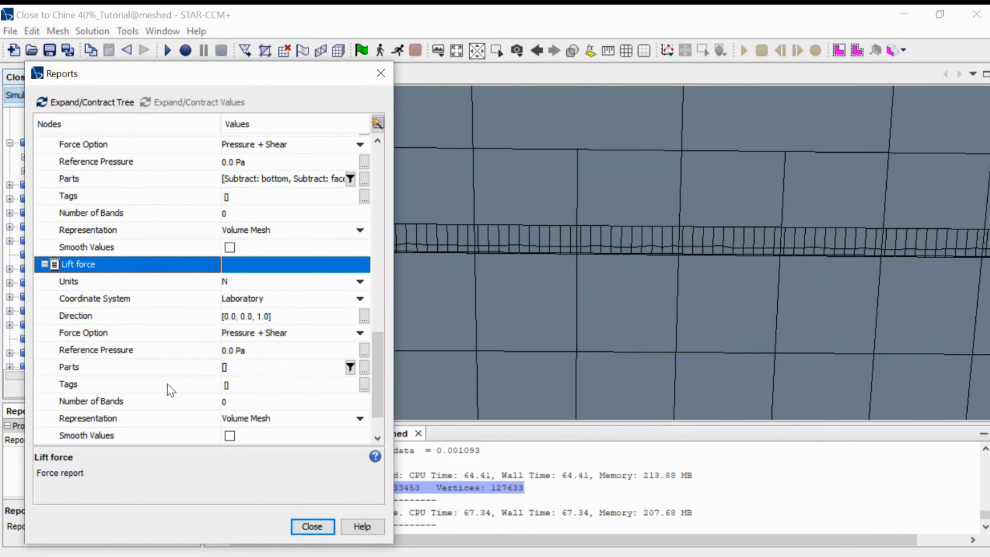
left_click(364, 367)
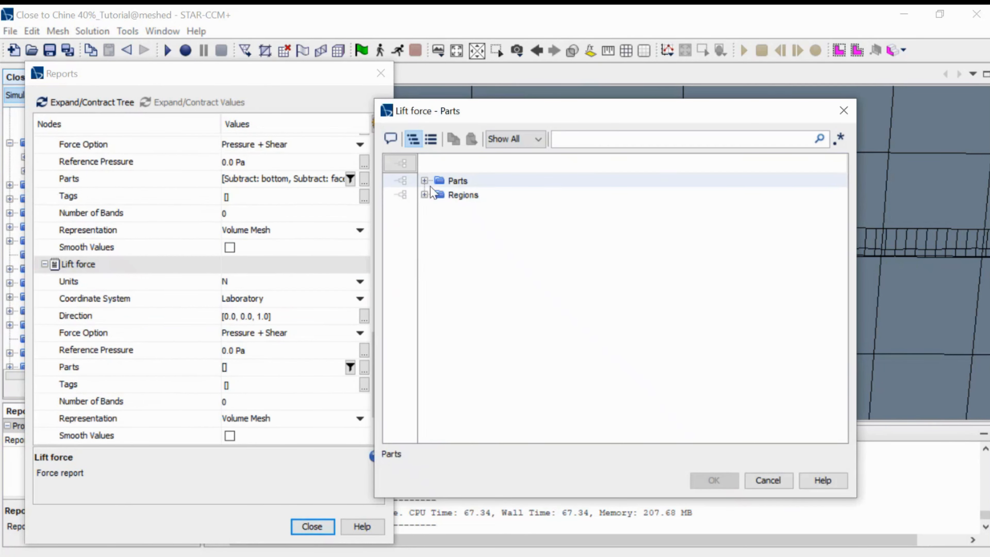
left_click(424, 195)
left_click(440, 223)
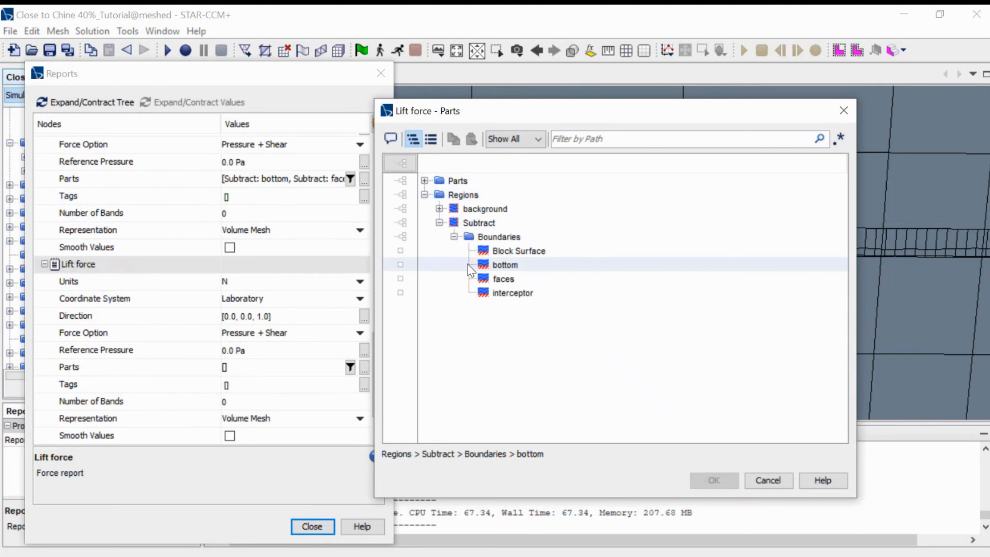
left_click(486, 265)
left_click(503, 279, "ctrl")
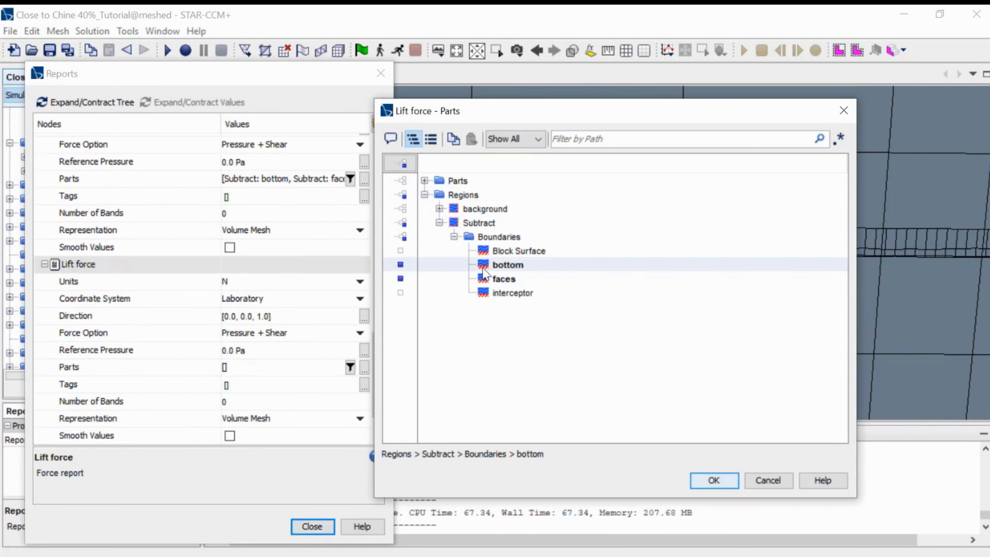
left_click(512, 293, "ctrl")
left_click(726, 482)
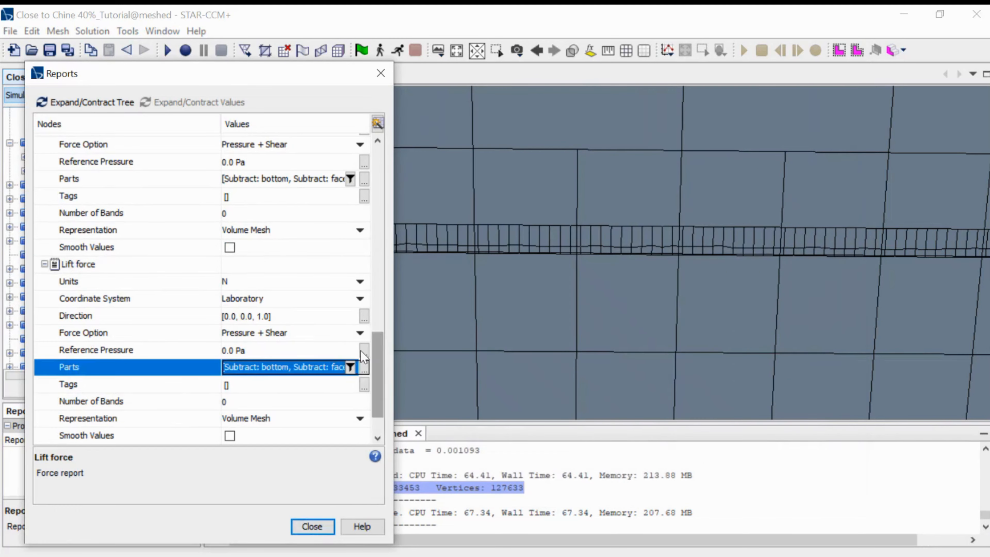
Assign only the Subtract region's interceptor boundary as the part of the Lift force Interceptor report
double_click(117, 402)
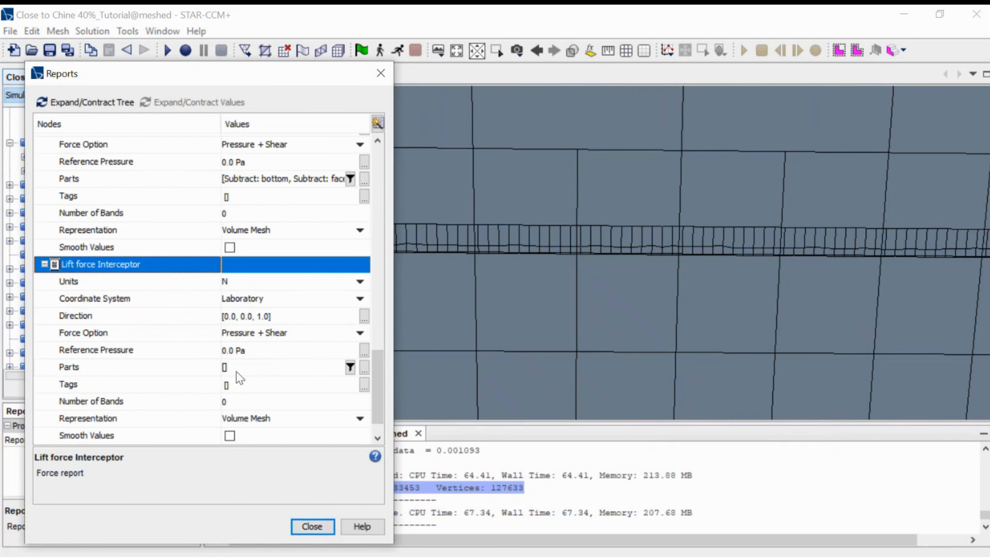
left_click(364, 368)
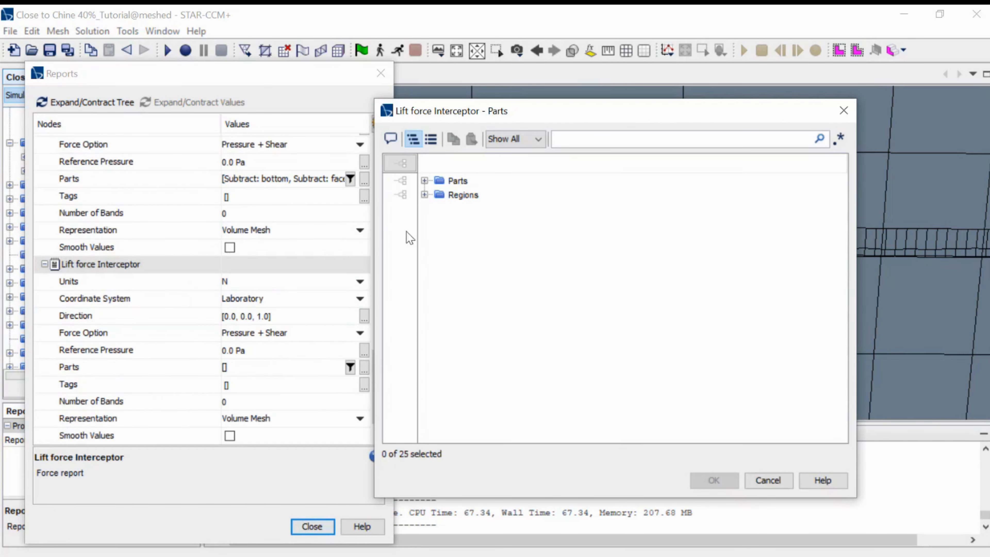
left_click(424, 195)
left_click(440, 226)
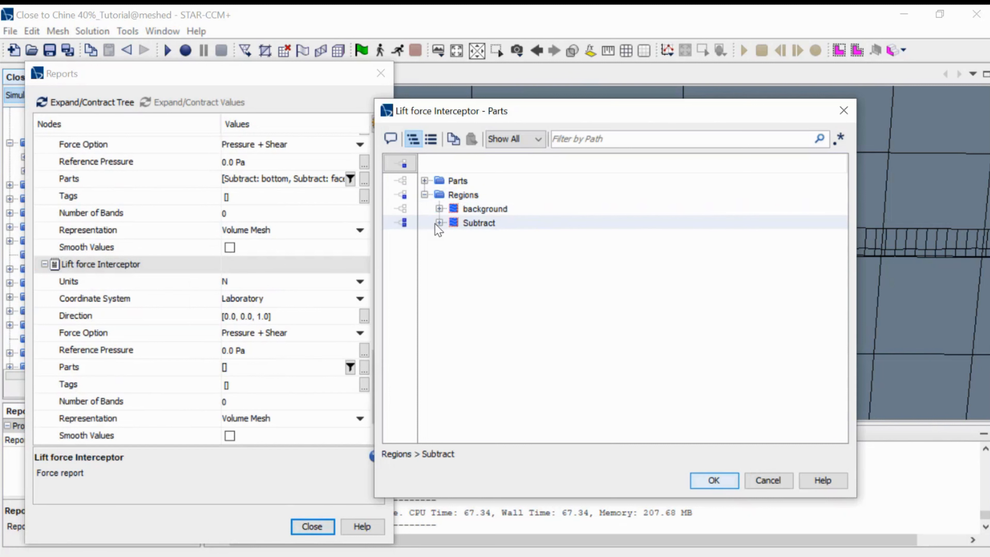
left_click(440, 223)
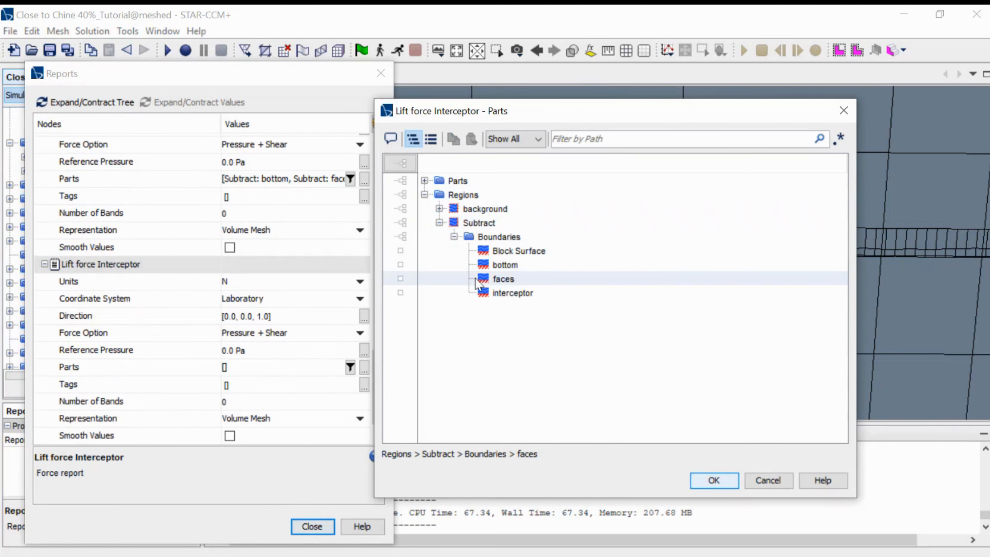
left_click(509, 294)
left_click(714, 480)
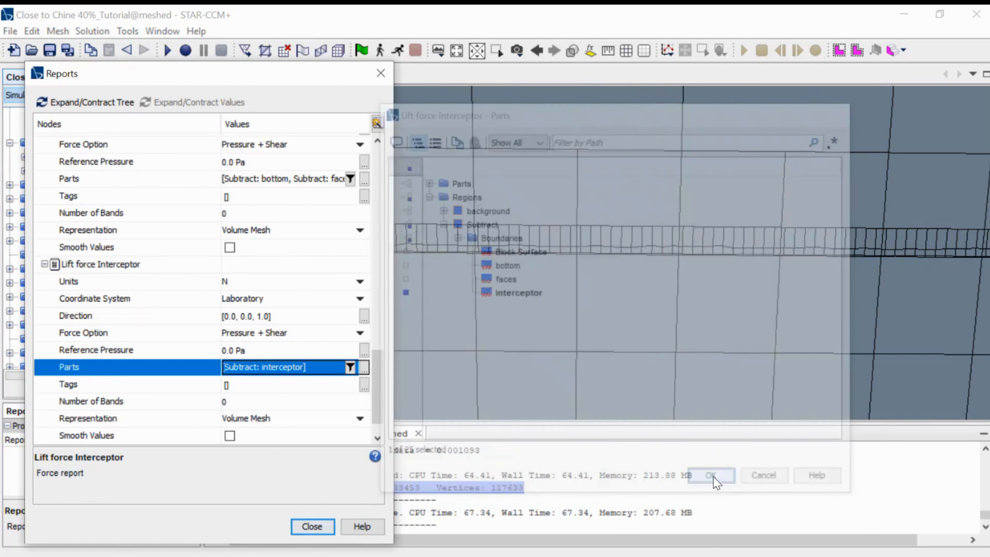
Check the body and axis settings of the Sinkage and Trim reports, and review the list of monitor plots
scroll(150, 411, "down", 1)
double_click(135, 418)
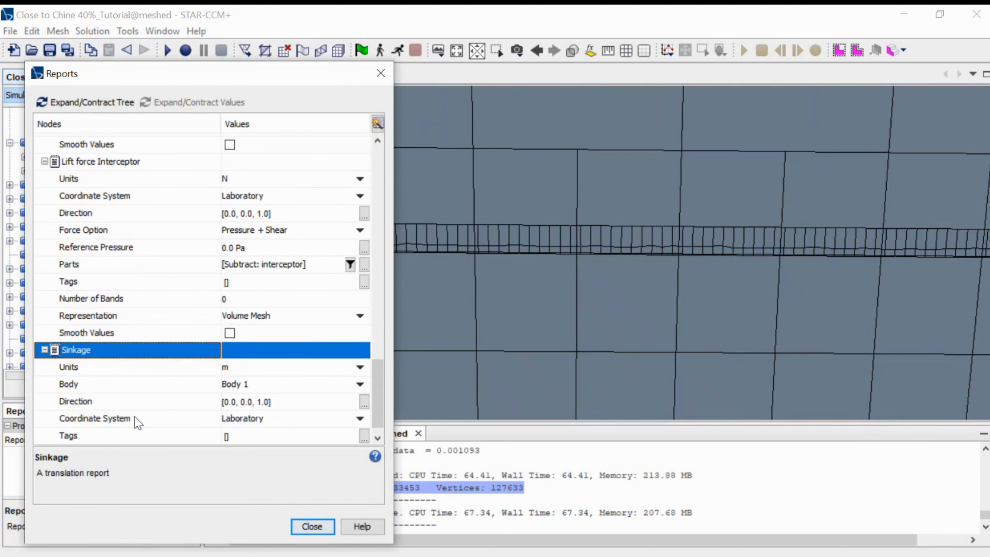
scroll(316, 405, "down", 1)
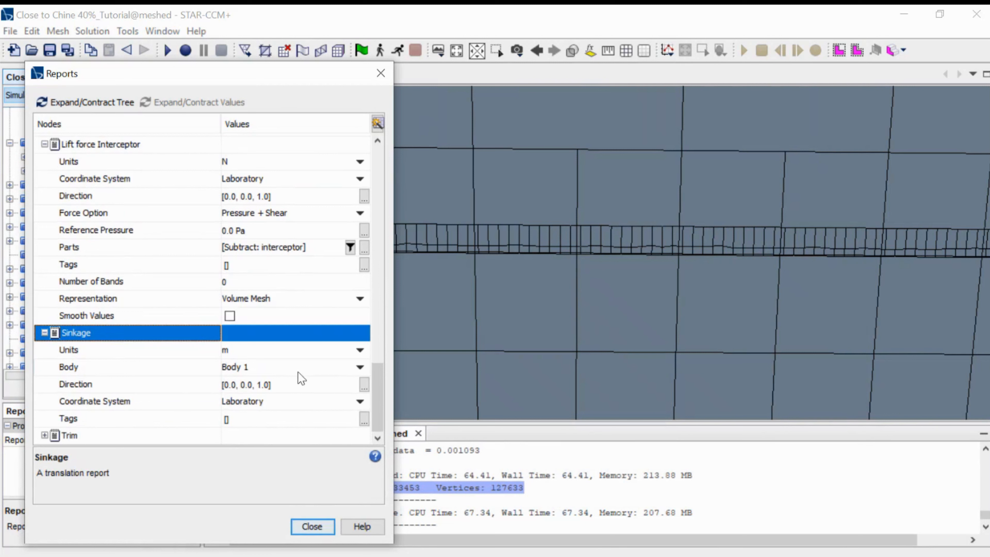
left_click(268, 368)
left_click(264, 383)
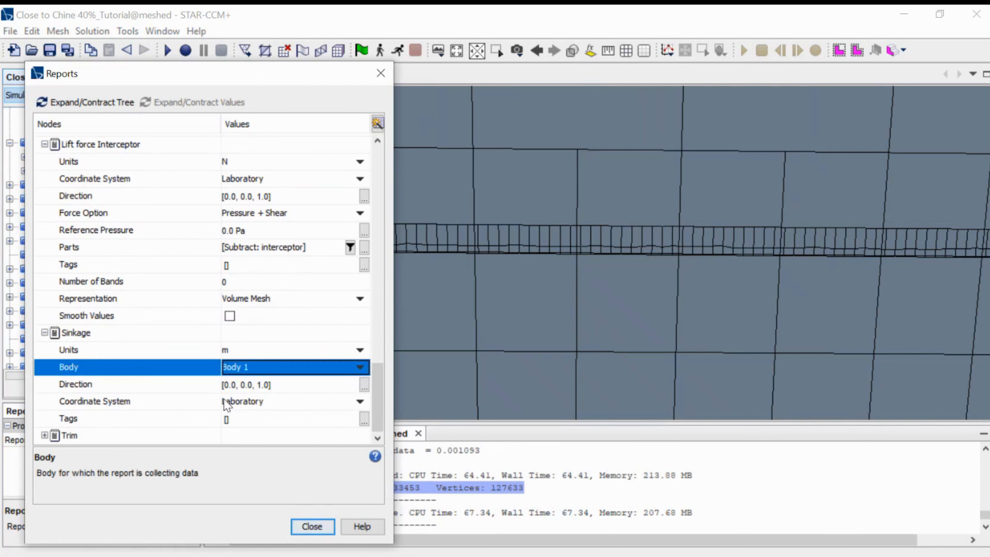
left_click(172, 420)
left_click(131, 435)
double_click(133, 436)
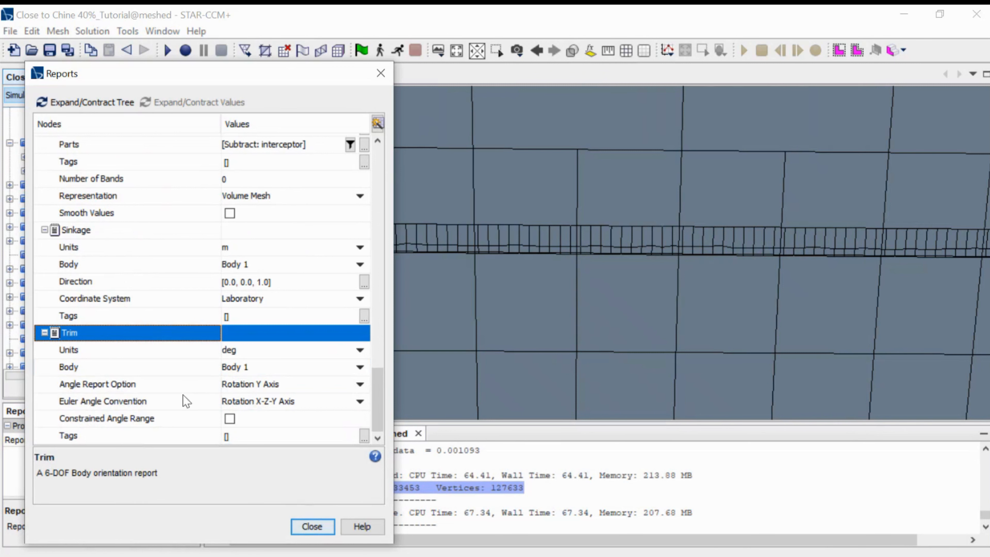
left_click(317, 532)
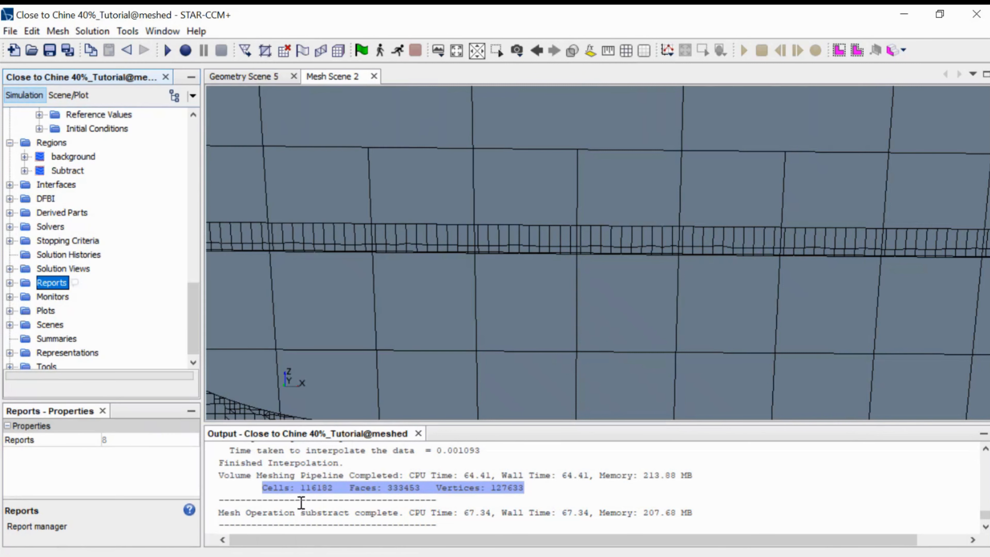
double_click(45, 312)
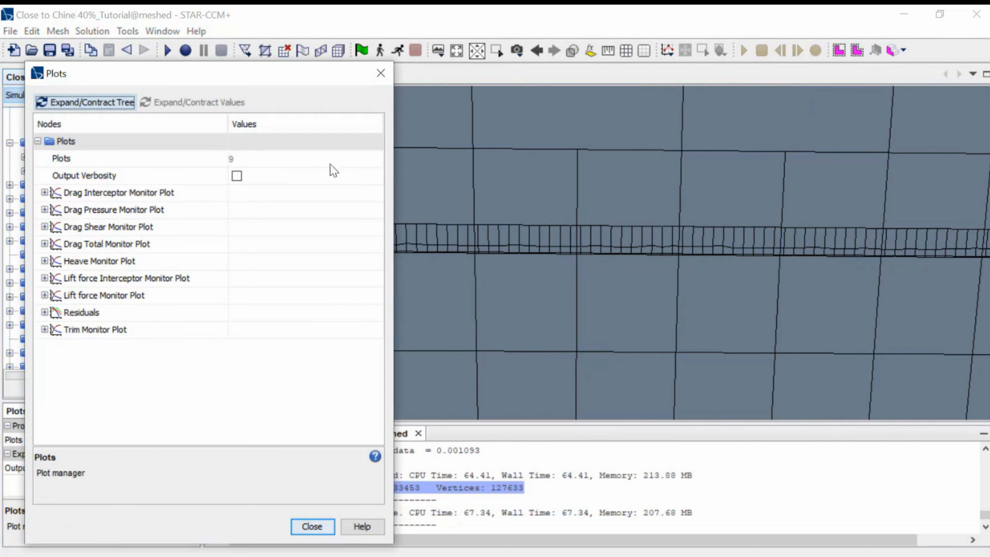
left_click(387, 73)
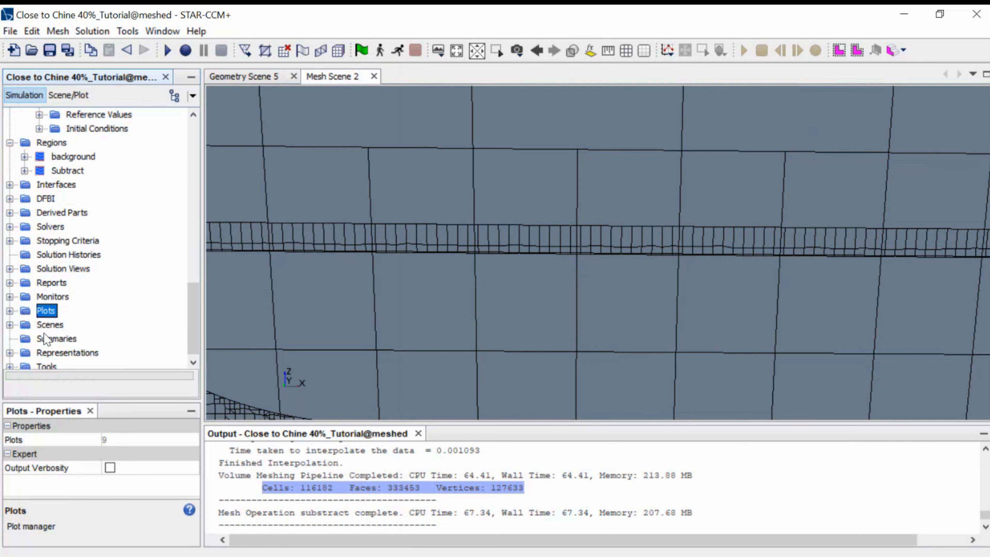
Examine the properties and displayers of the Bottom view scene
scroll(47, 336, "down", 1)
left_click(53, 322)
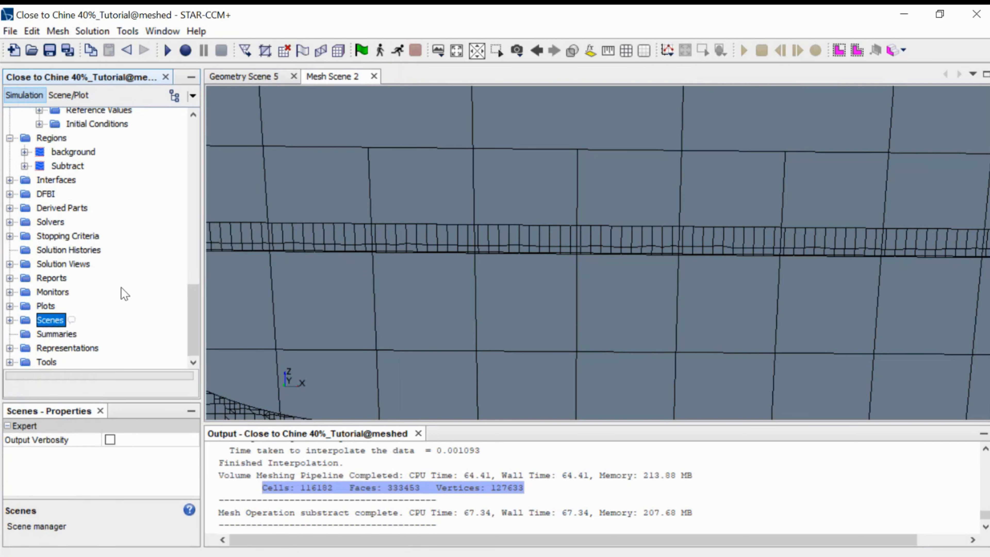
double_click(125, 177)
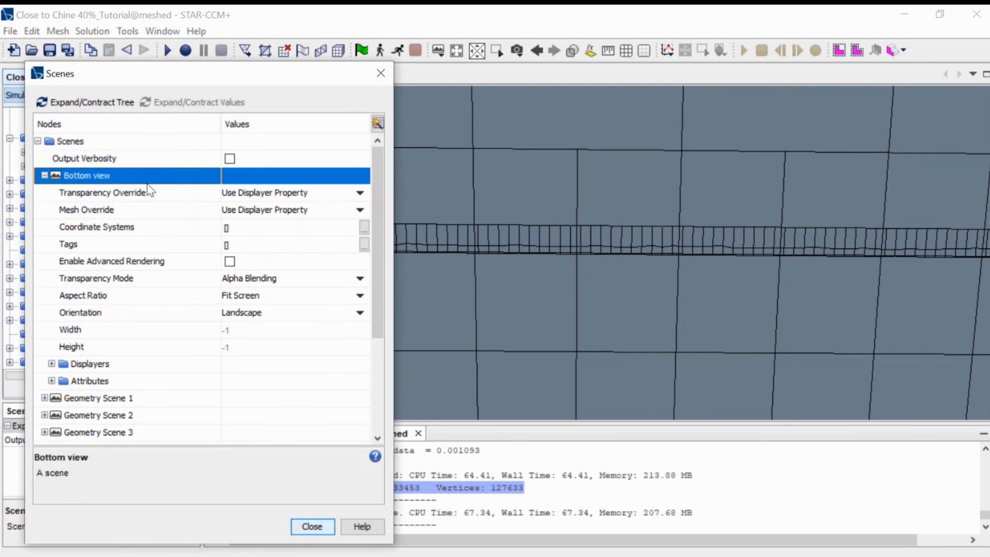
double_click(135, 364)
scroll(129, 391, "down", 2)
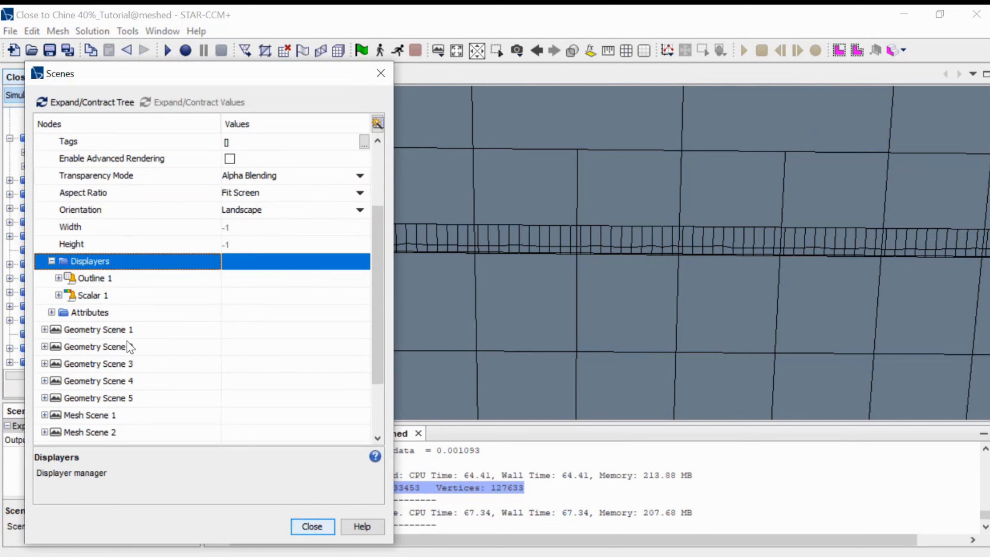
Set the parts of the Geometry 1 displayer in Geometry Scene 1 to the Subtract region's bottom, faces and interceptor boundaries
double_click(130, 331)
scroll(148, 327, "down", 3)
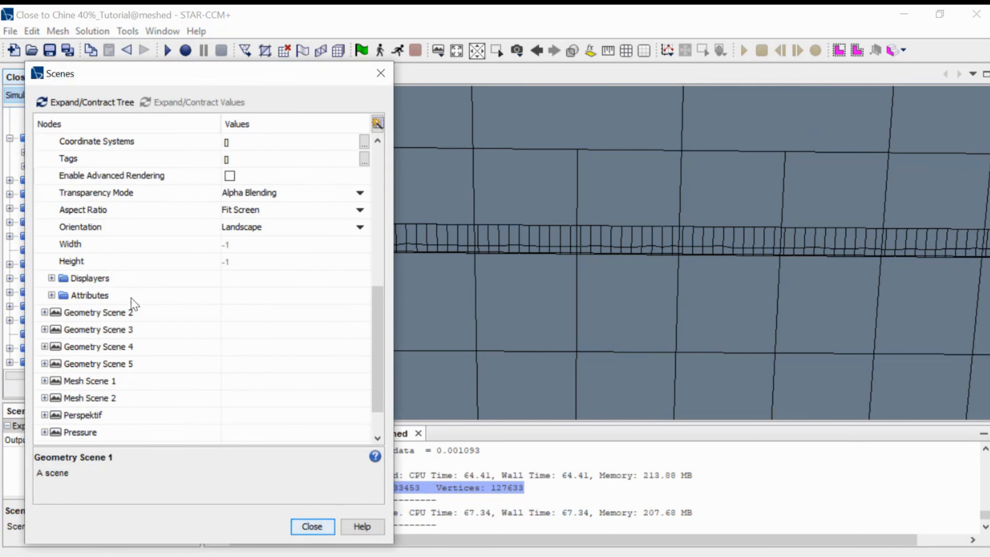
double_click(127, 282)
double_click(154, 297)
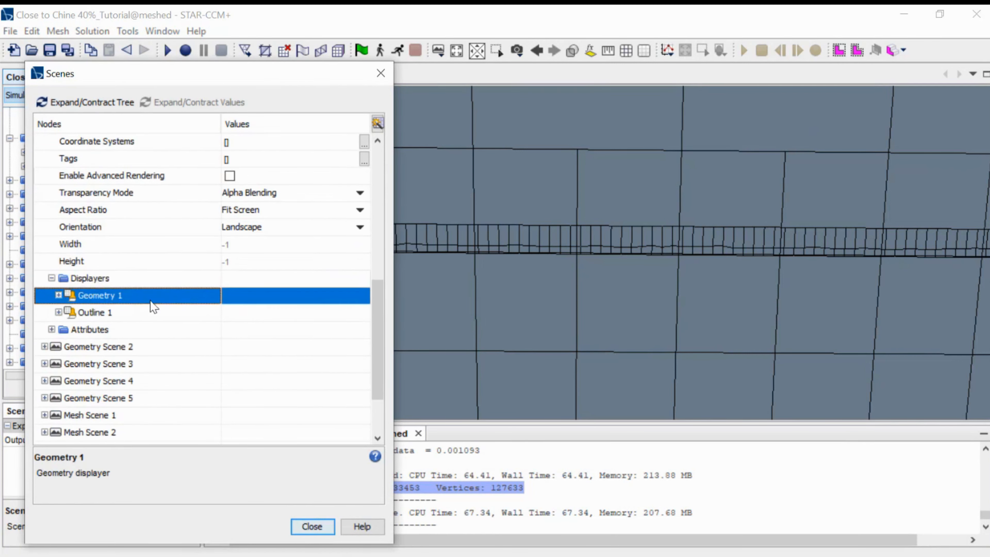
scroll(197, 321, "down", 3)
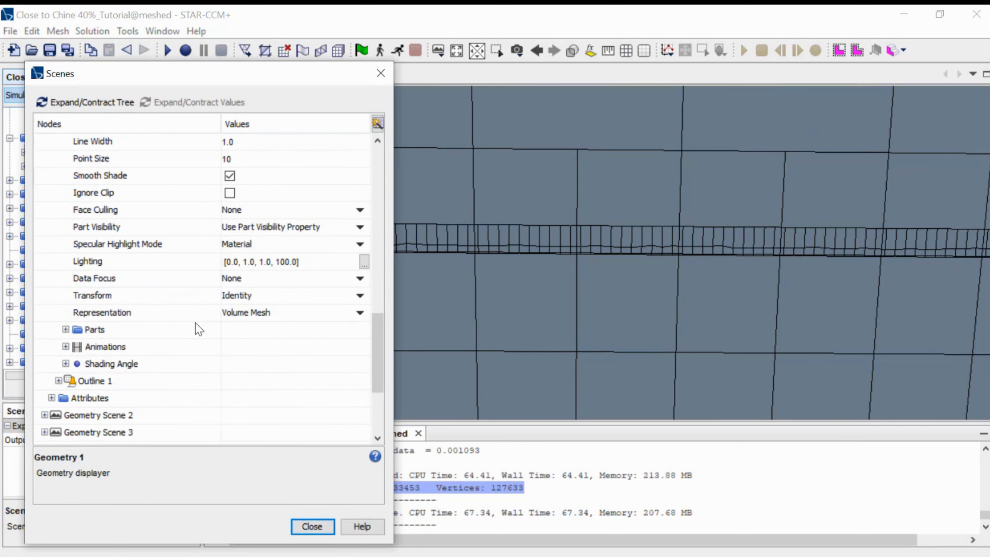
double_click(105, 336)
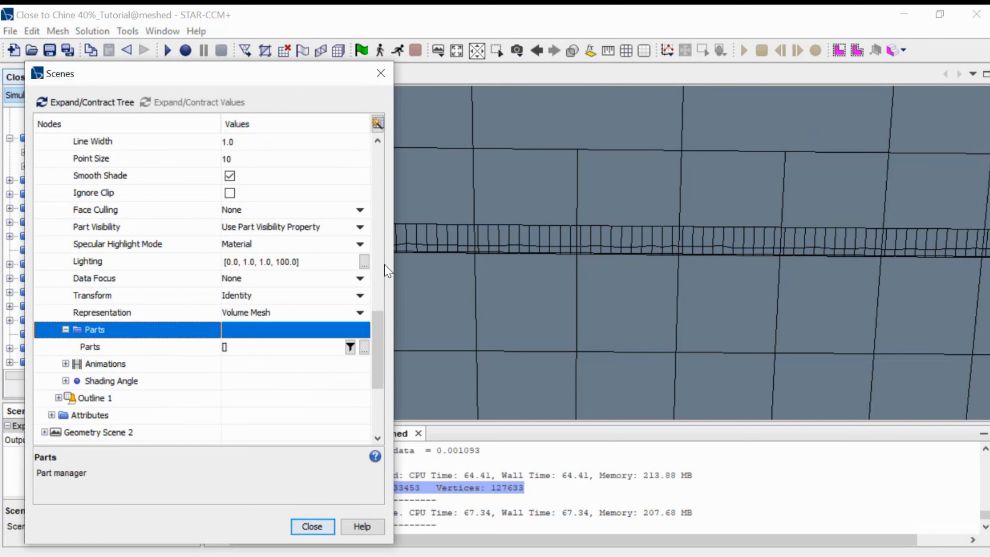
left_click(364, 346)
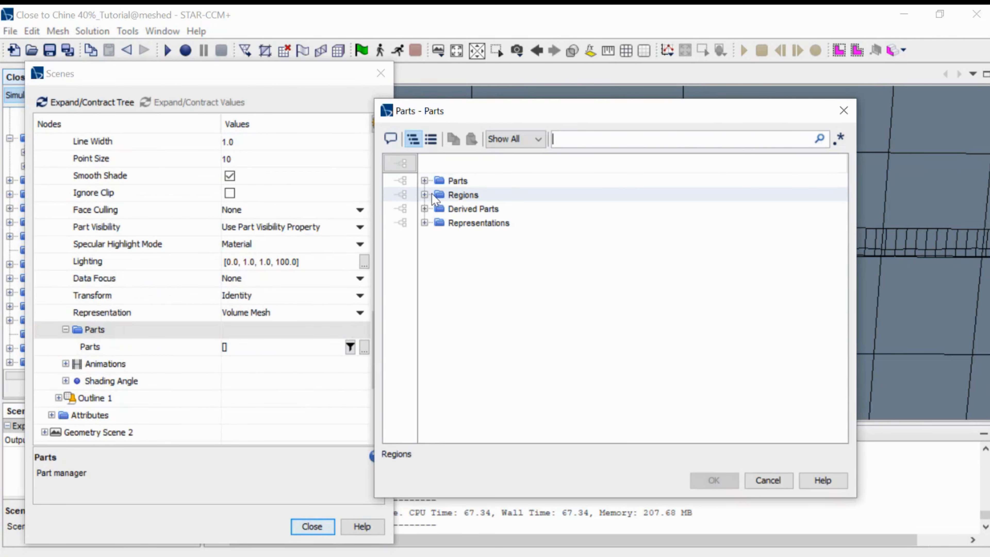
left_click(424, 195)
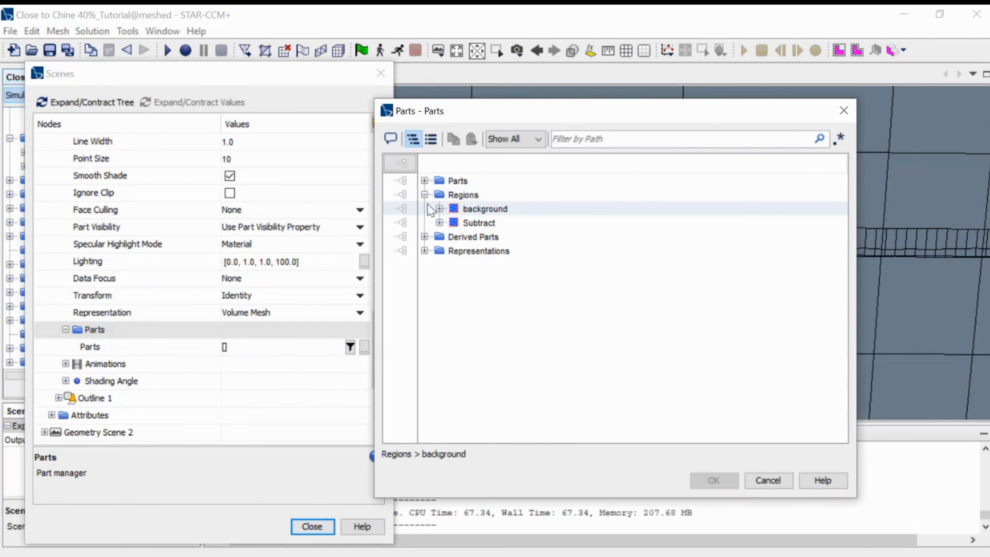
left_click(439, 223)
left_click(454, 237)
left_click(503, 265)
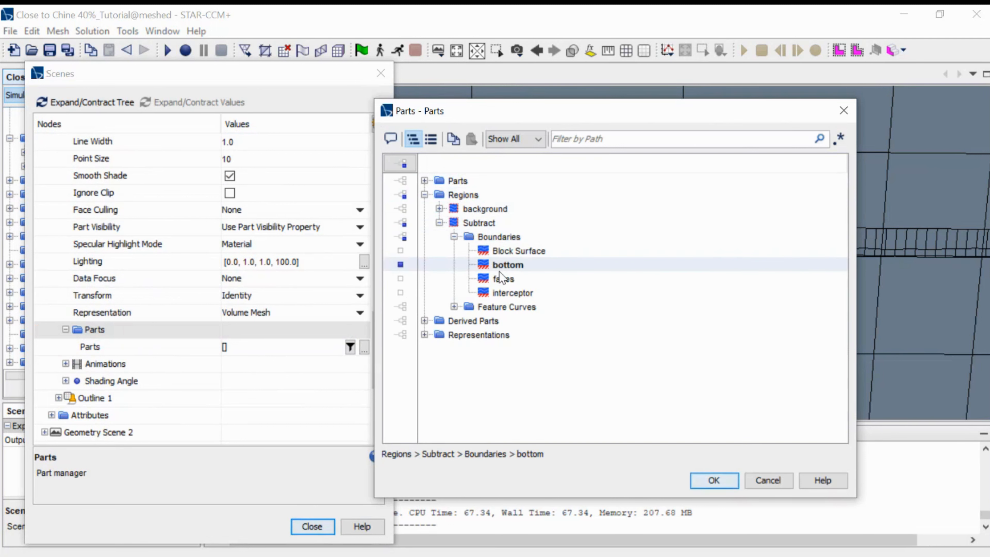
left_click(502, 278)
left_click(507, 292)
left_click(712, 479)
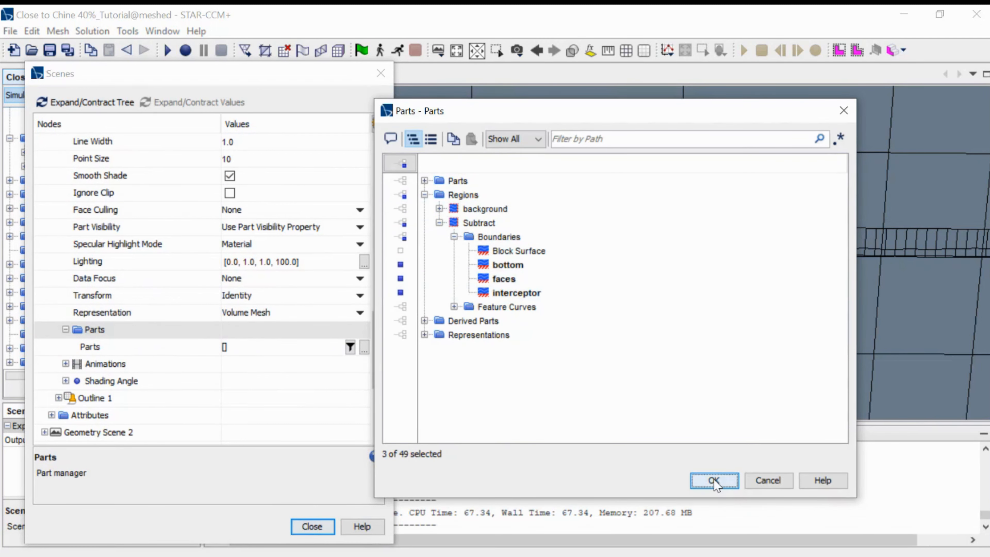
left_click(311, 527)
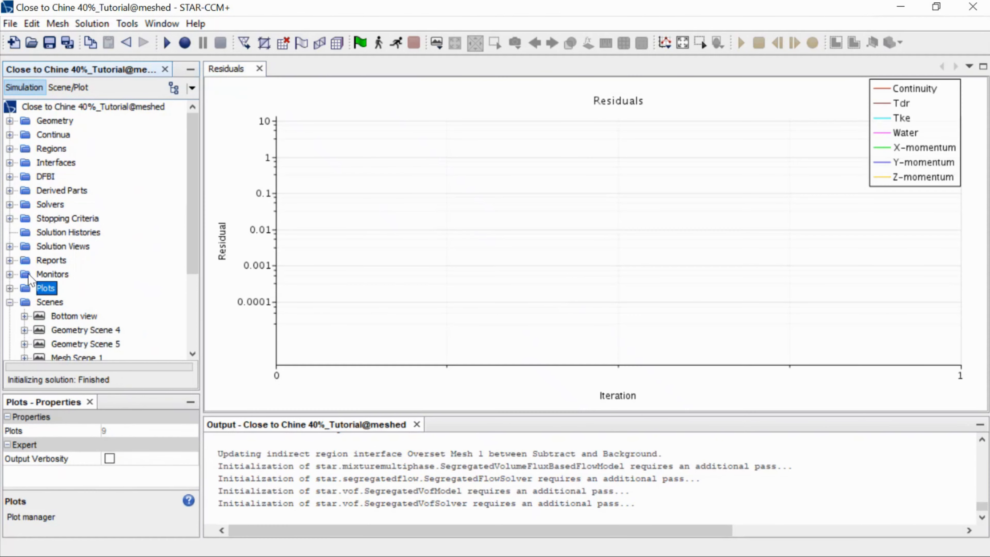
Collapse the Scenes node and run the initialized simulation
left_click(9, 303)
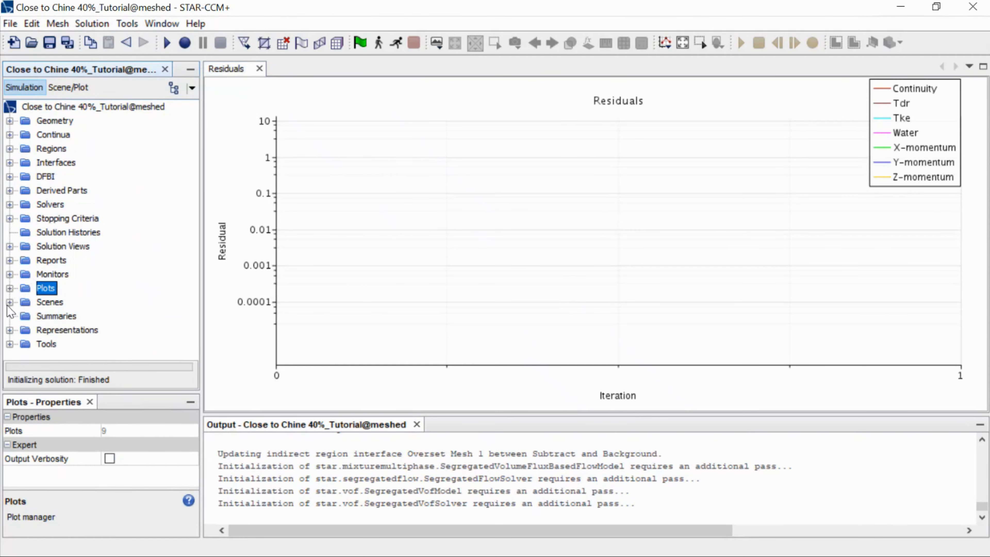
left_click(126, 24)
mouse_move(92, 23)
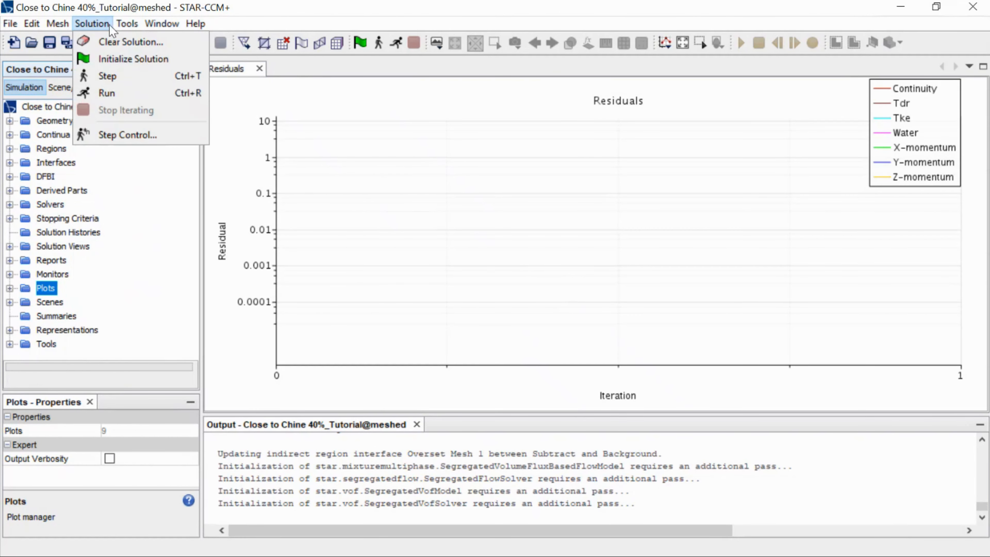
left_click(109, 93)
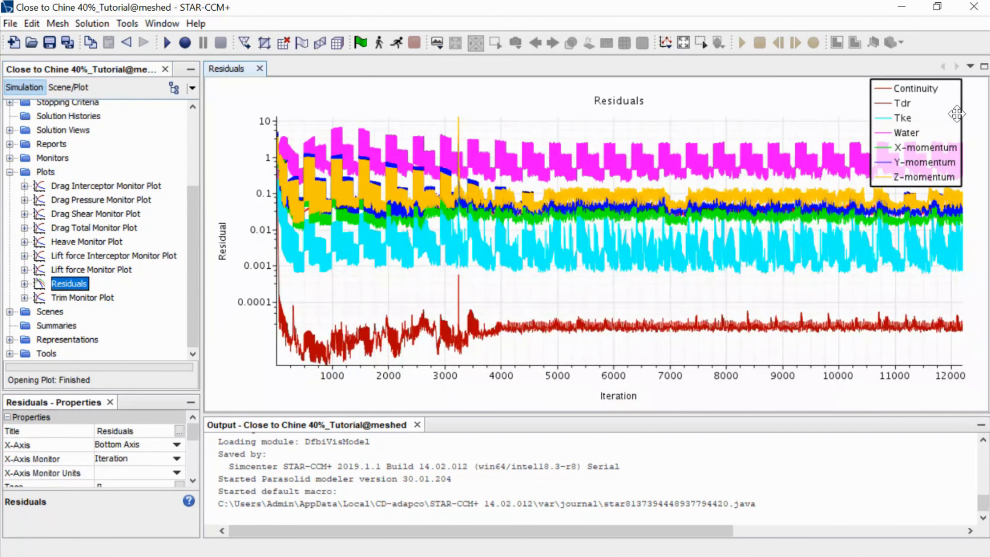
Inspect the residual curves in the Residuals plot, reading Z-momentum values at later iterations
mouse_move(948, 195)
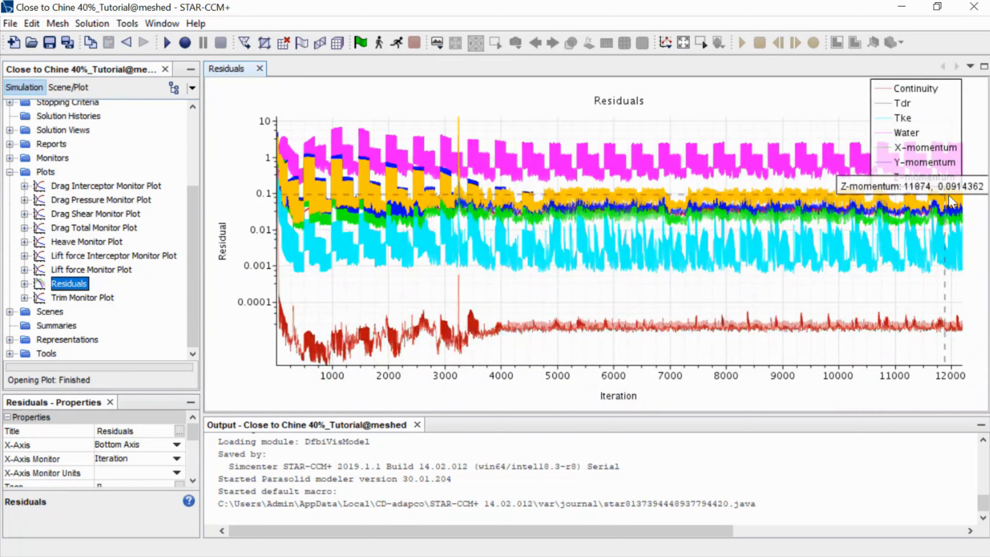
mouse_move(802, 202)
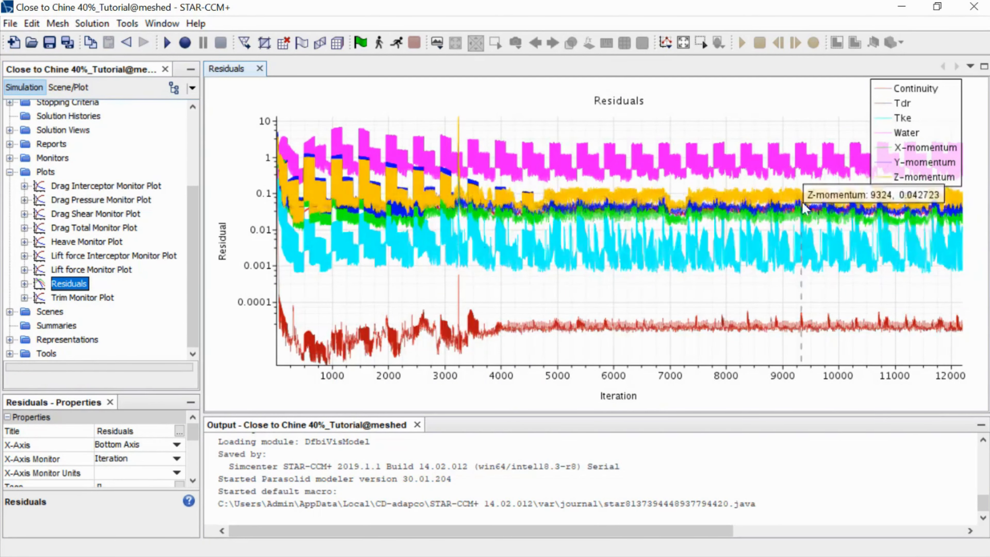
mouse_move(793, 156)
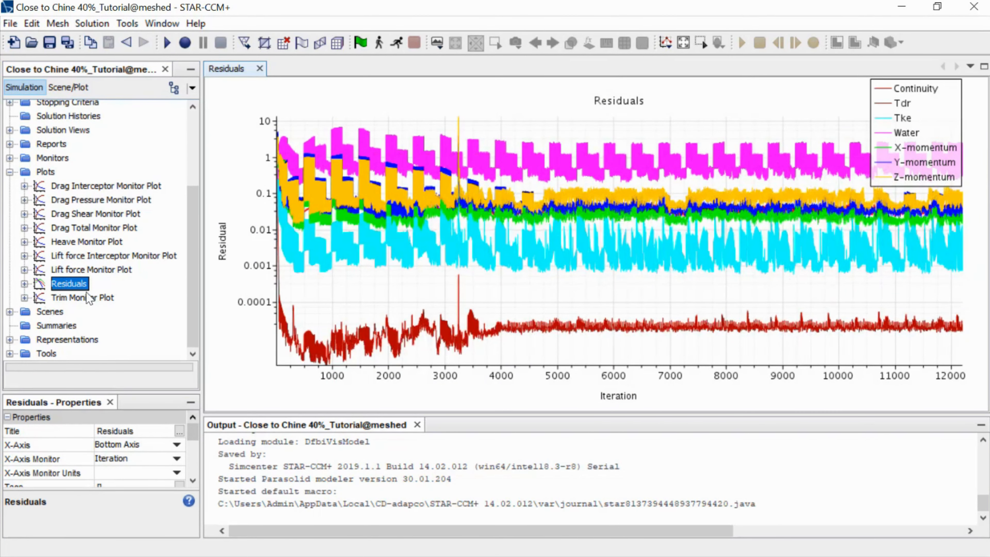
Review the Drag Total, Heave, Trim, Lift force, Drag Shear and Drag Pressure monitor plots one after another
double_click(91, 228)
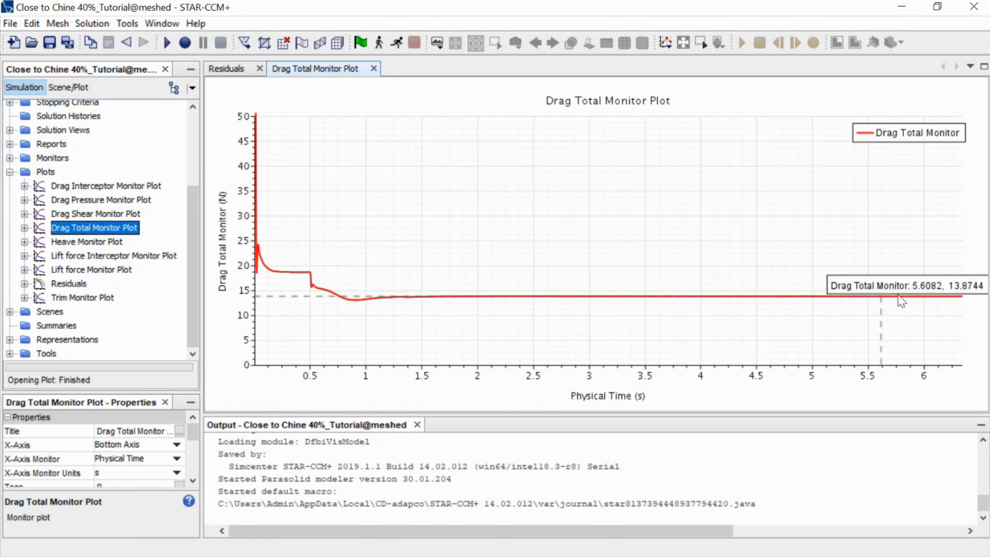
left_click(61, 244)
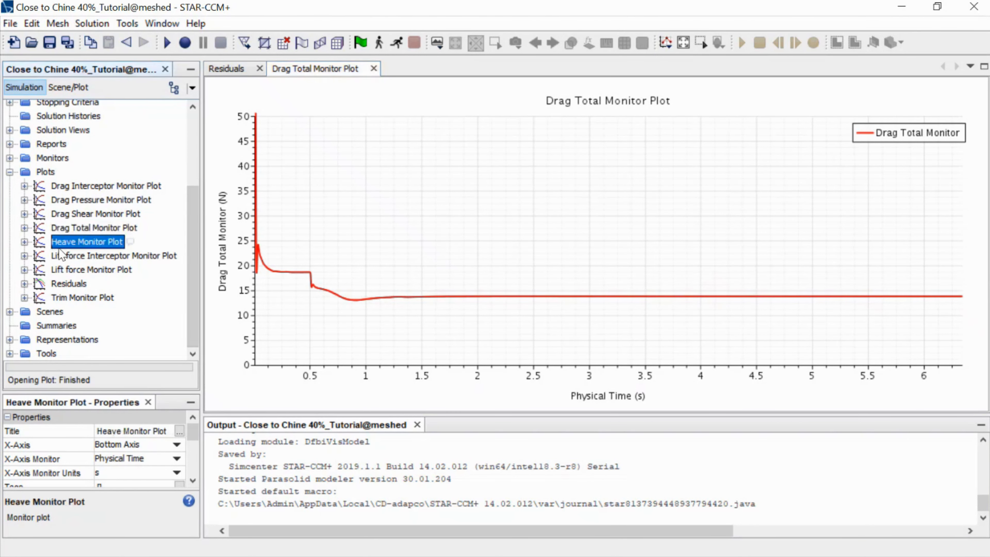
double_click(60, 246)
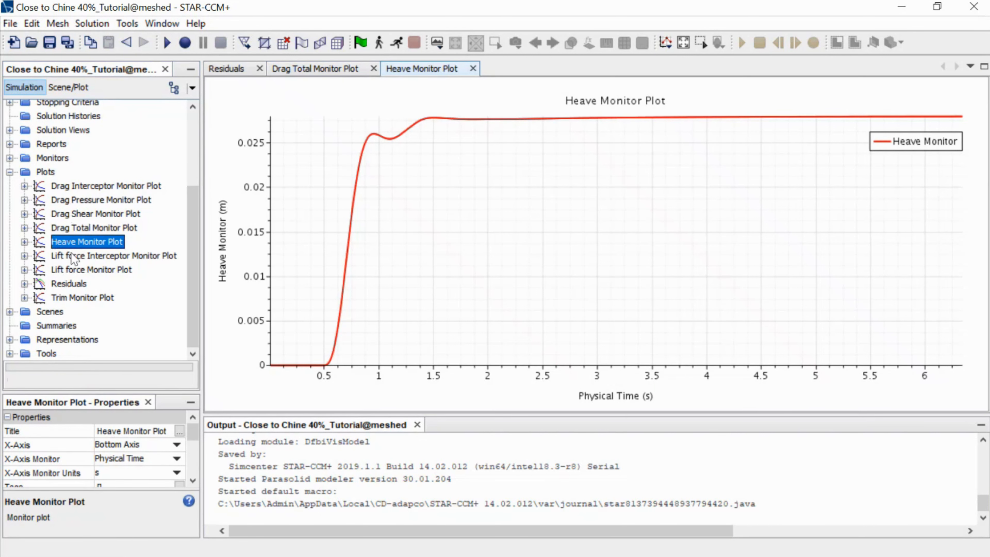
double_click(67, 298)
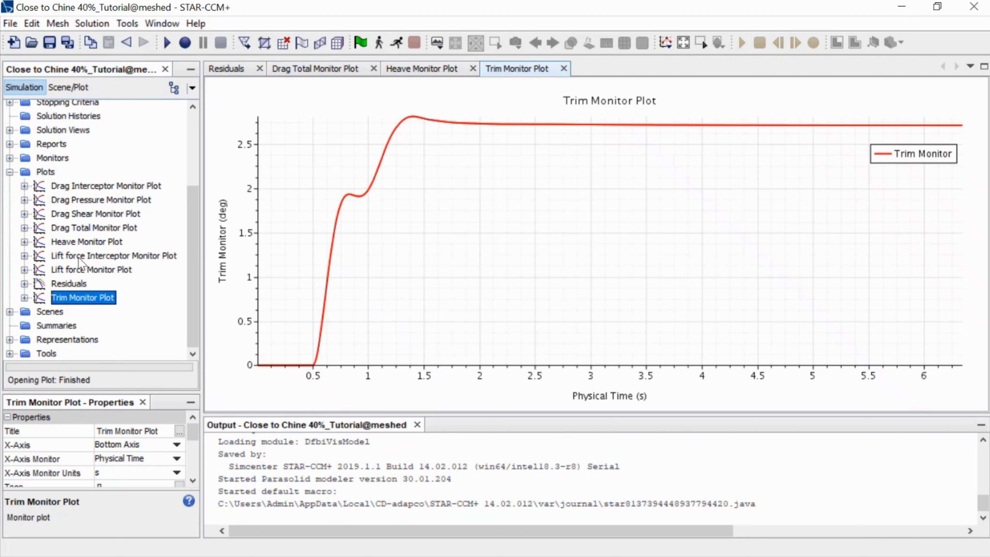
double_click(75, 269)
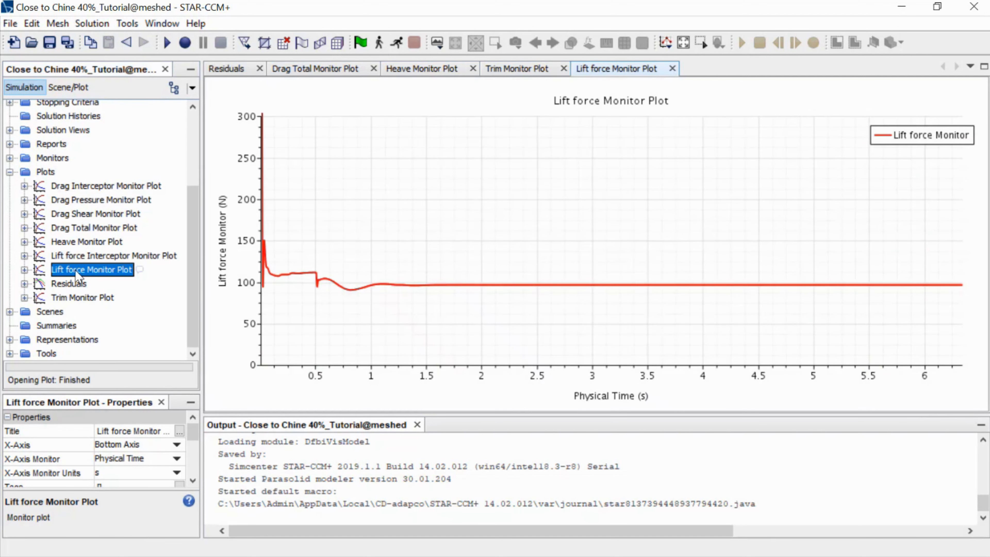
double_click(87, 215)
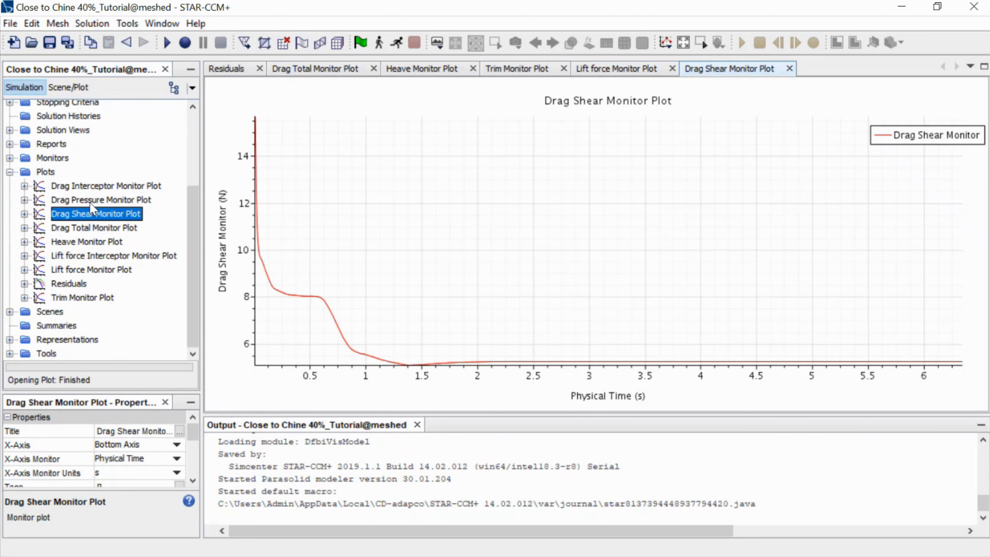
double_click(90, 201)
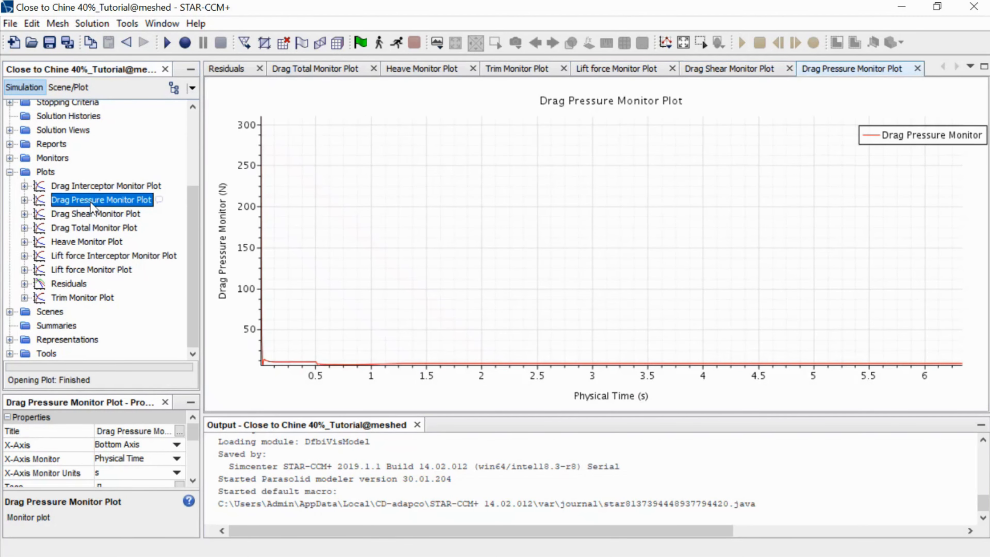
Show the hull's underside in the Bottom view scene and shift its Volume Fraction of Water colour bar slightly toward the axis triad
left_click(9, 312)
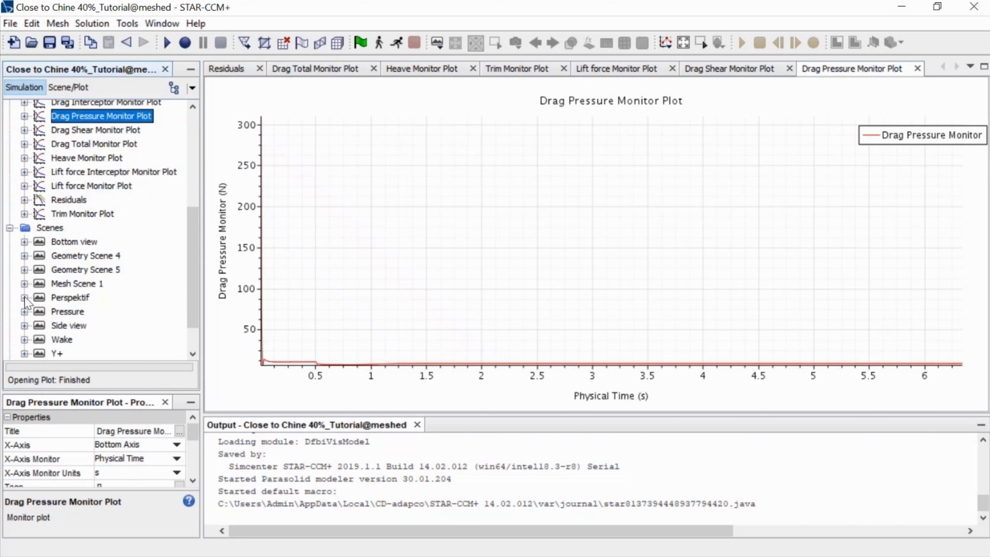
left_click(67, 242)
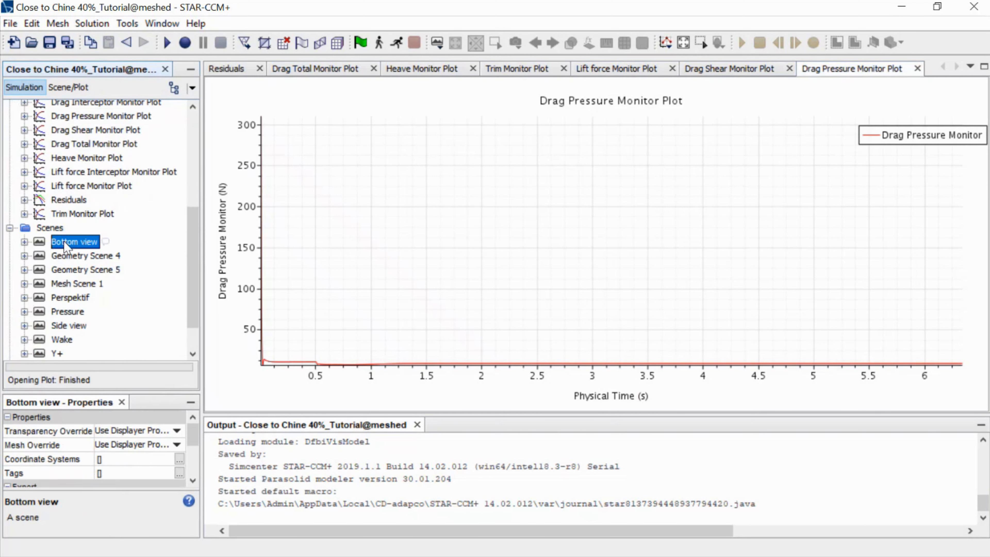
double_click(65, 243)
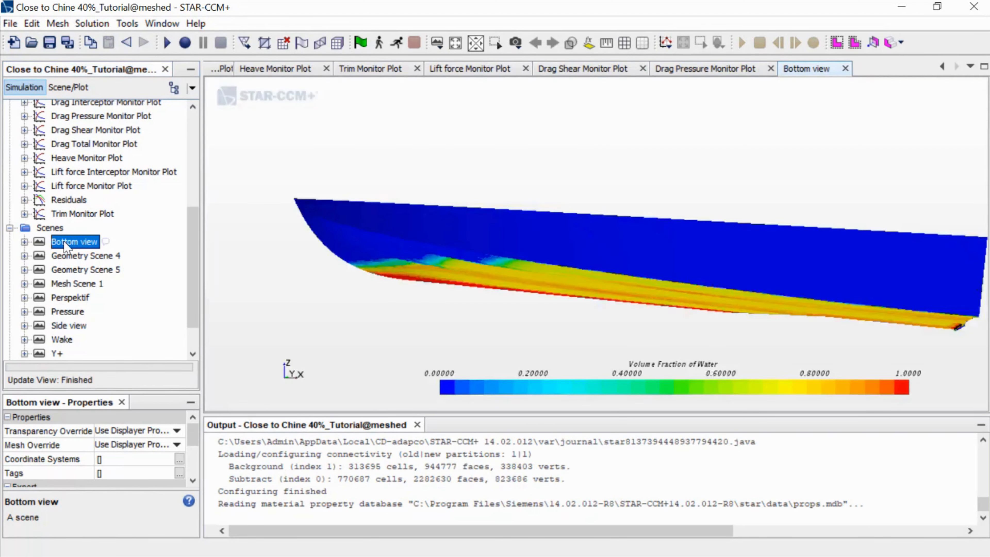
right_click_drag(614, 299, 583, 284)
left_click_drag(592, 328, 640, 273)
left_click_drag(296, 325, 522, 270)
scroll(832, 218, "up", 3)
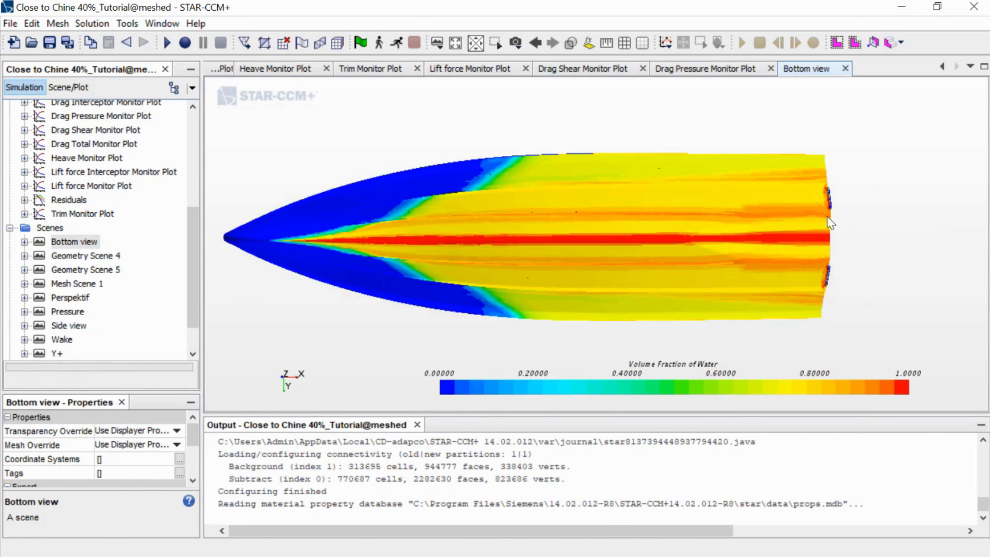
scroll(682, 266, "down", 4)
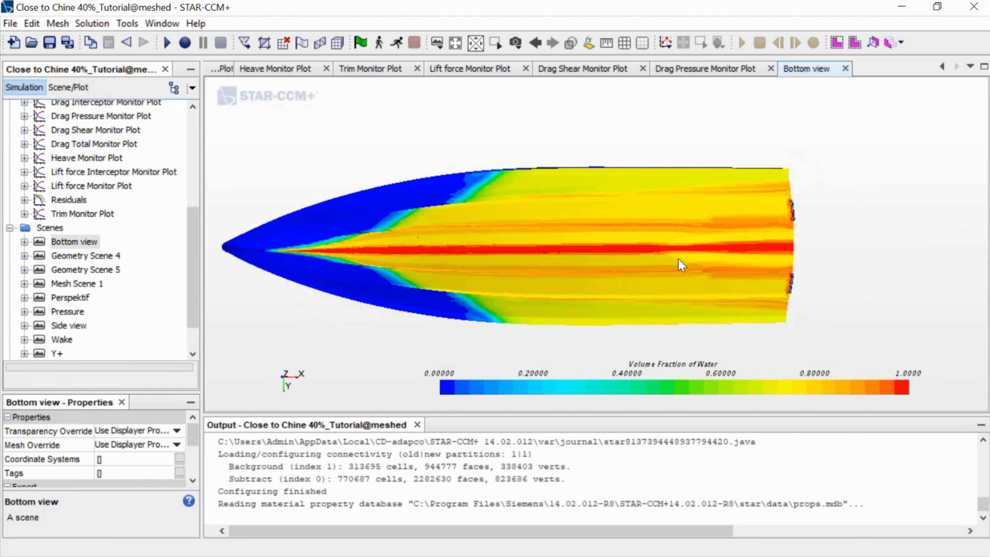
left_click_drag(628, 387, 557, 374)
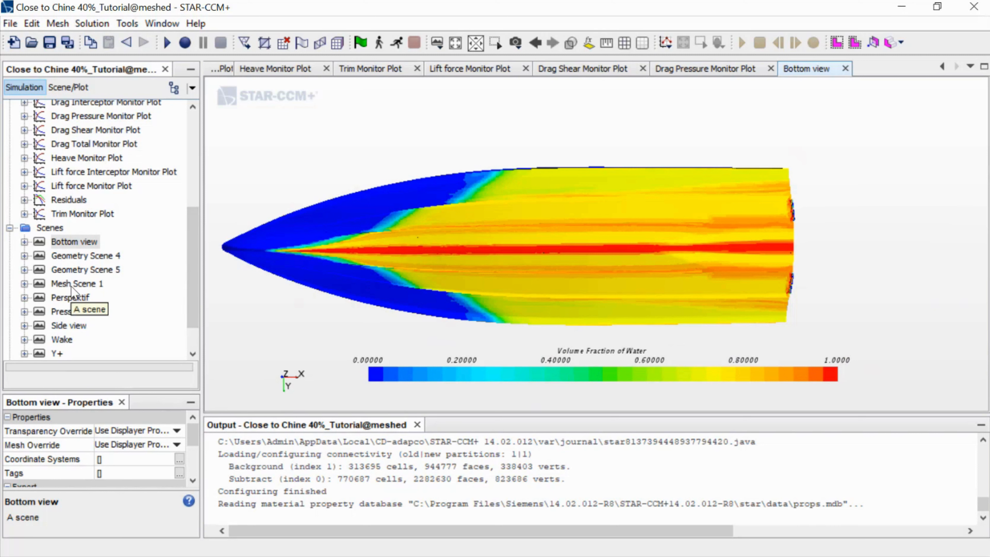
Examine the free-surface elevation around the hull and wake in the Perspektif scene from an oblique angle
left_click(71, 298)
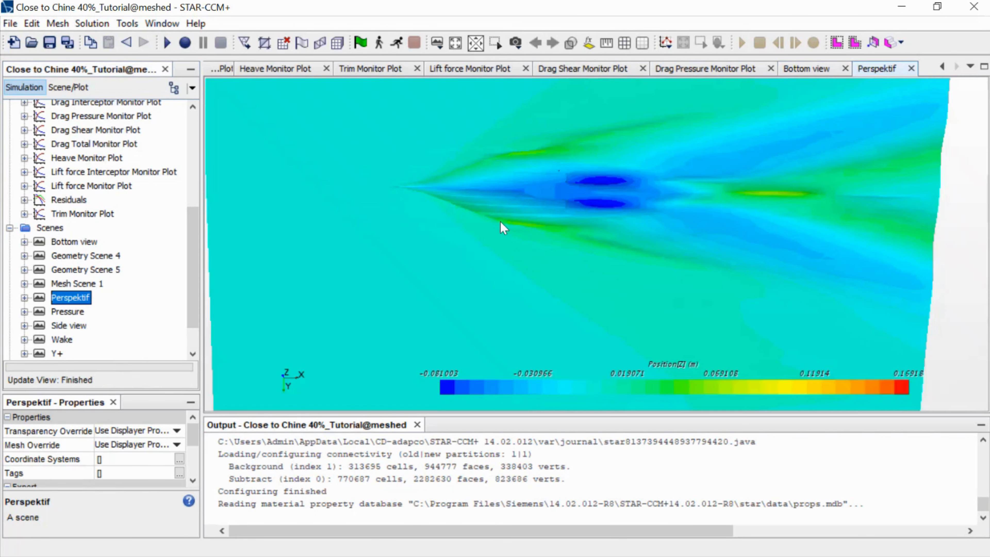
scroll(510, 222, "down", 6)
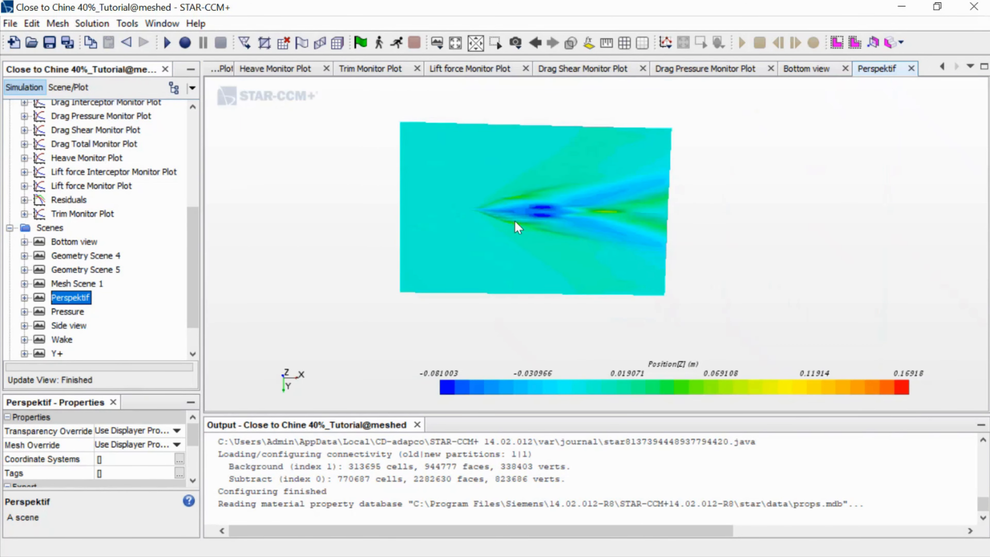
left_click_drag(559, 226, 537, 256)
scroll(515, 226, "up", 5)
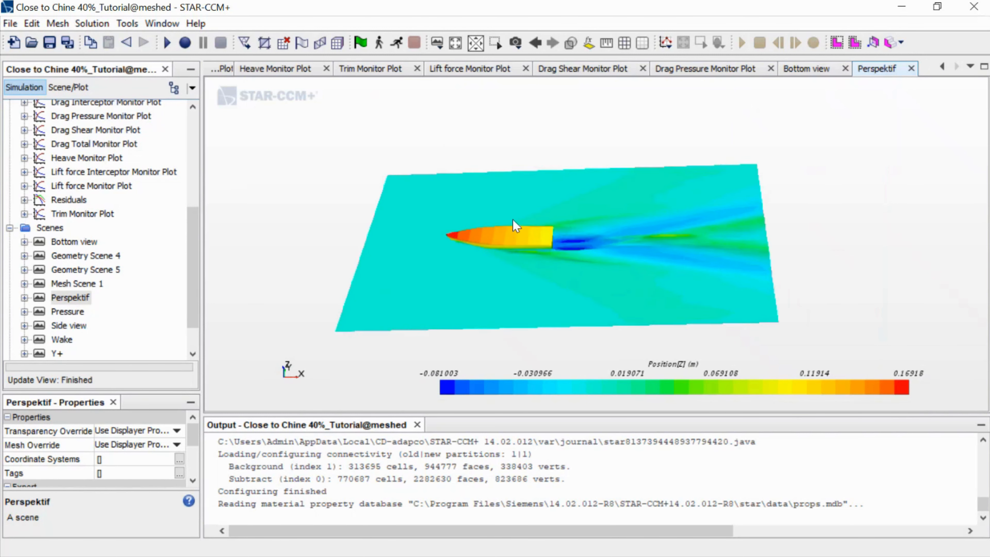
scroll(515, 226, "up", 1)
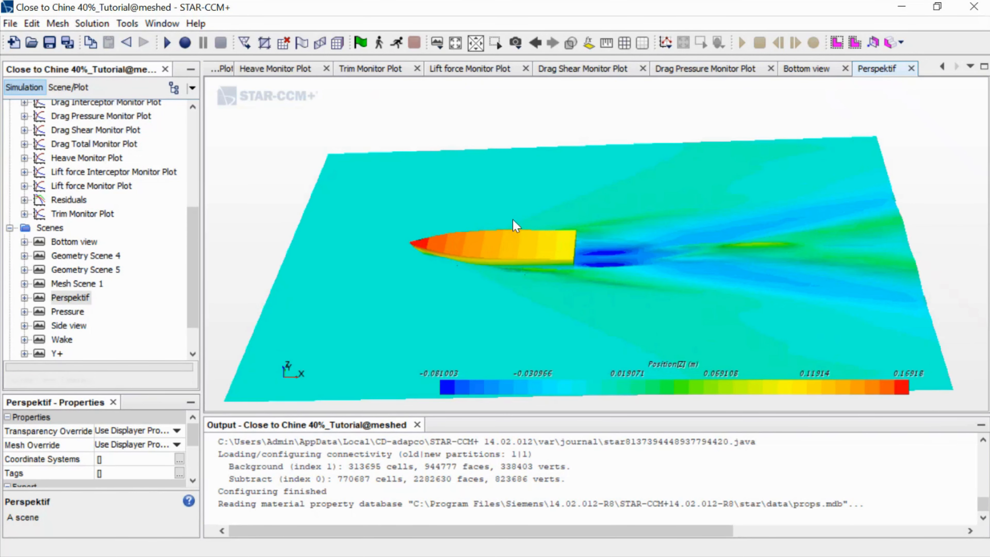
Inspect the pressure distribution on the hull bottom in the Pressure scene, focusing on the stern and interceptor areas
left_click(66, 313)
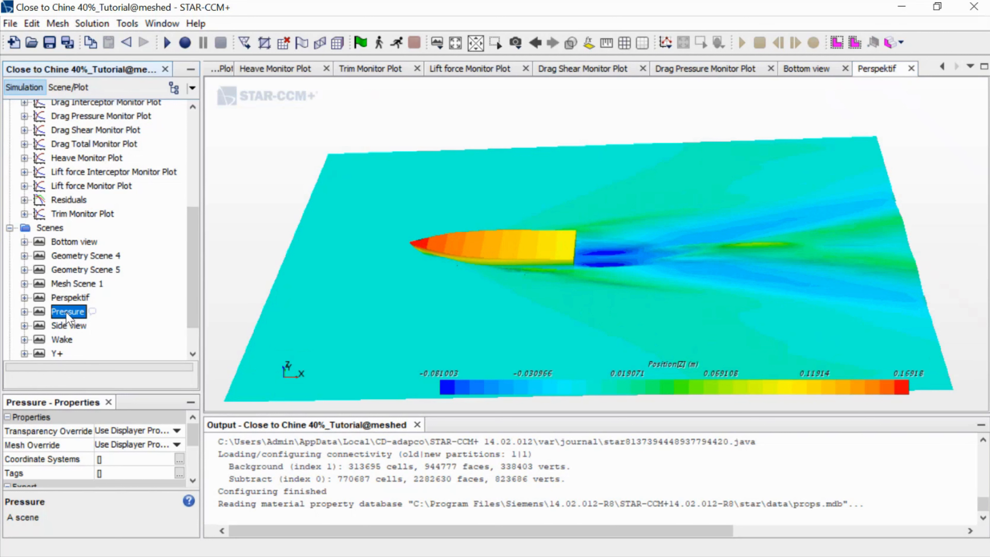
double_click(66, 312)
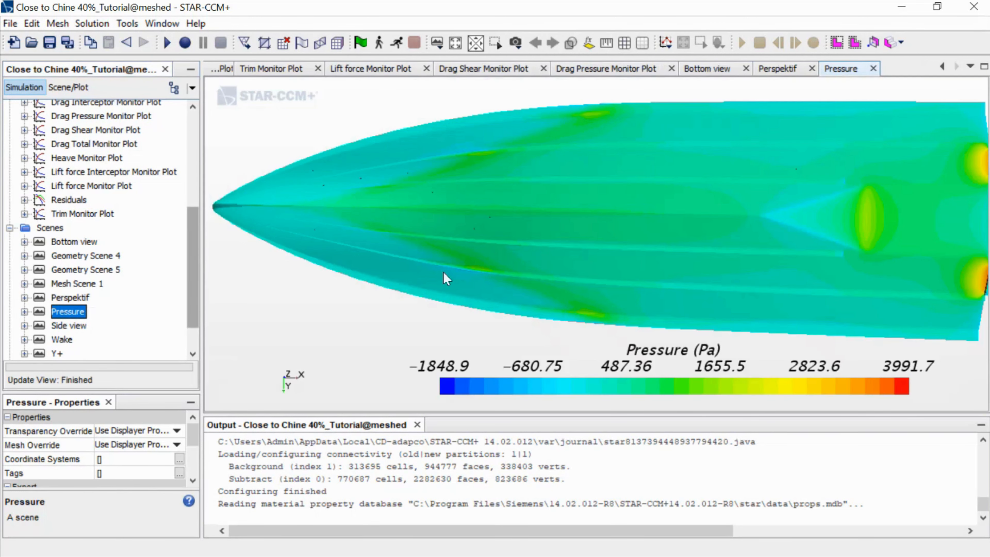
scroll(573, 269, "down", 1)
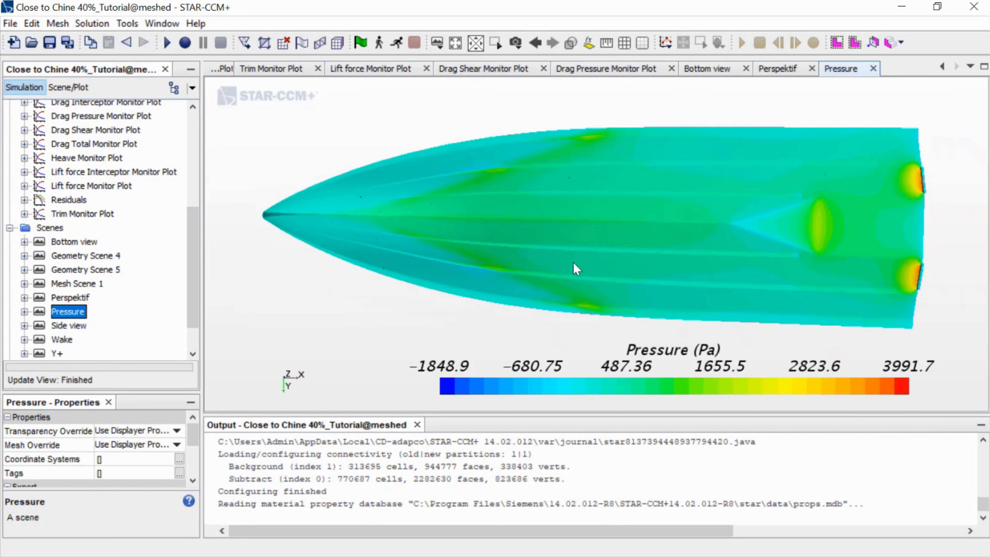
middle_click_drag(852, 213, 800, 196)
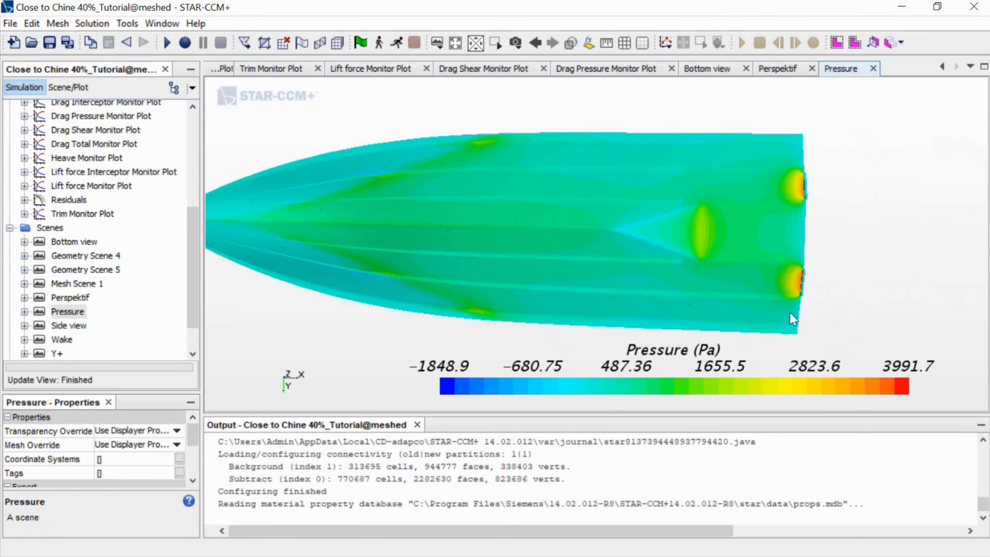
left_click_drag(840, 286, 773, 288)
scroll(772, 288, "up", 5)
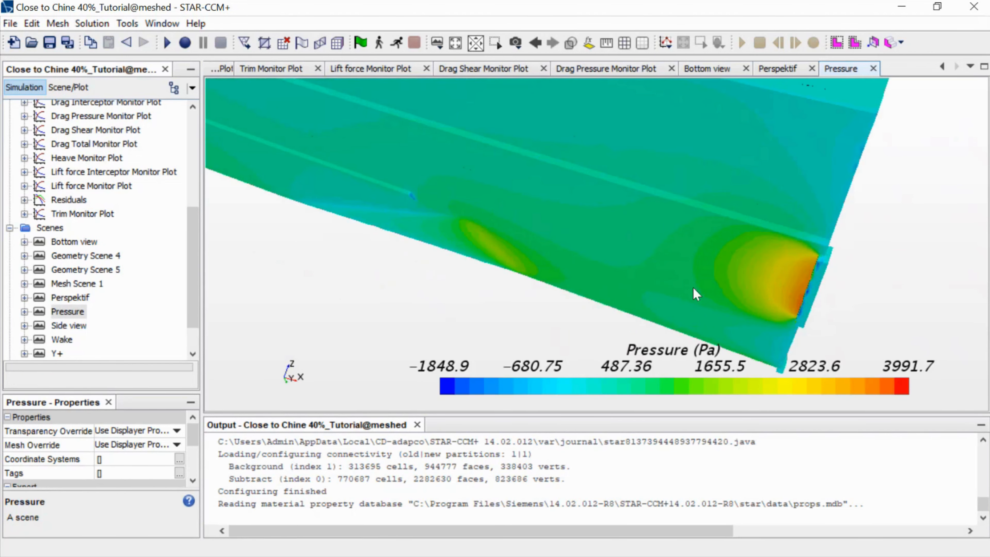
left_click_drag(697, 294, 814, 220)
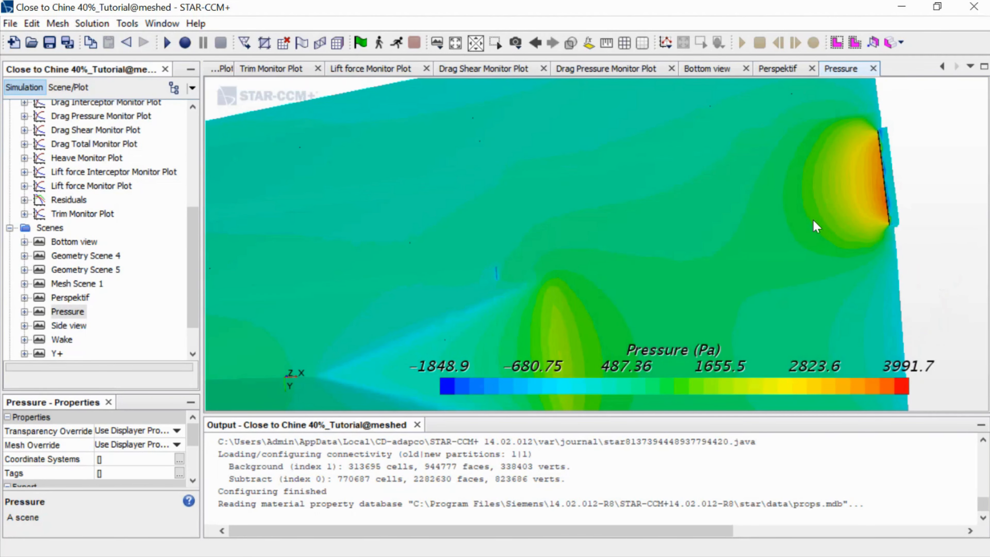
Review the air volume fraction in the Side view scene and the wave pattern behind the hull in the Wake scene
double_click(70, 326)
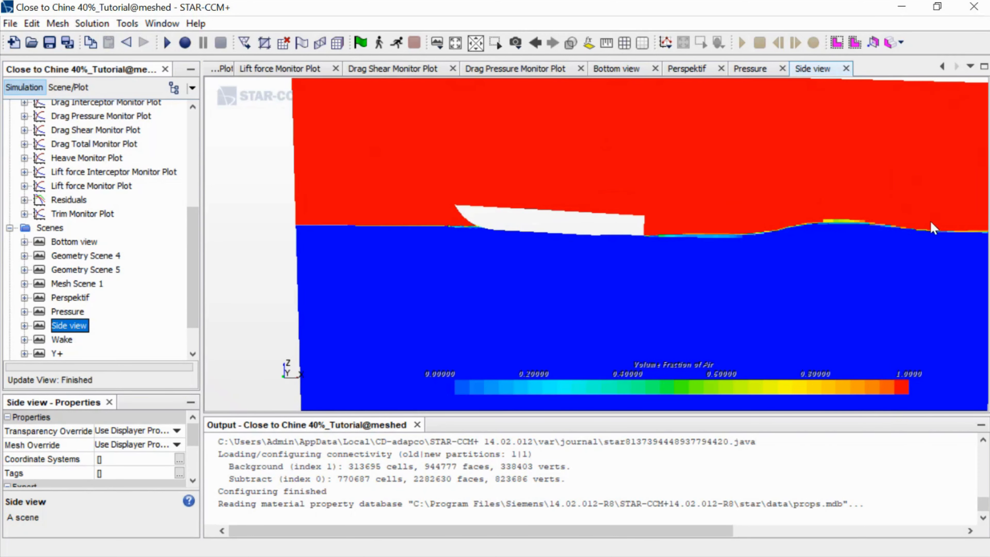
double_click(62, 340)
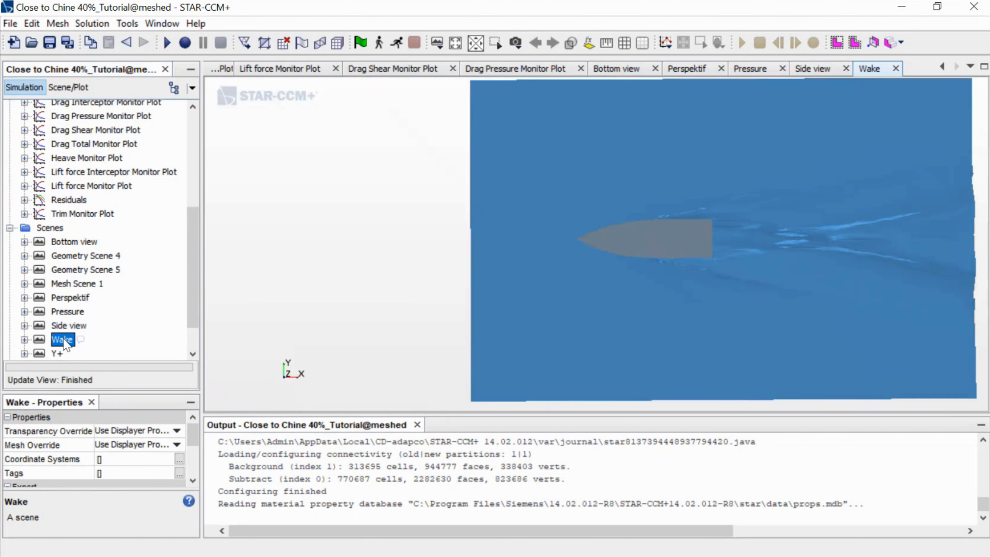
scroll(966, 212, "up", 5)
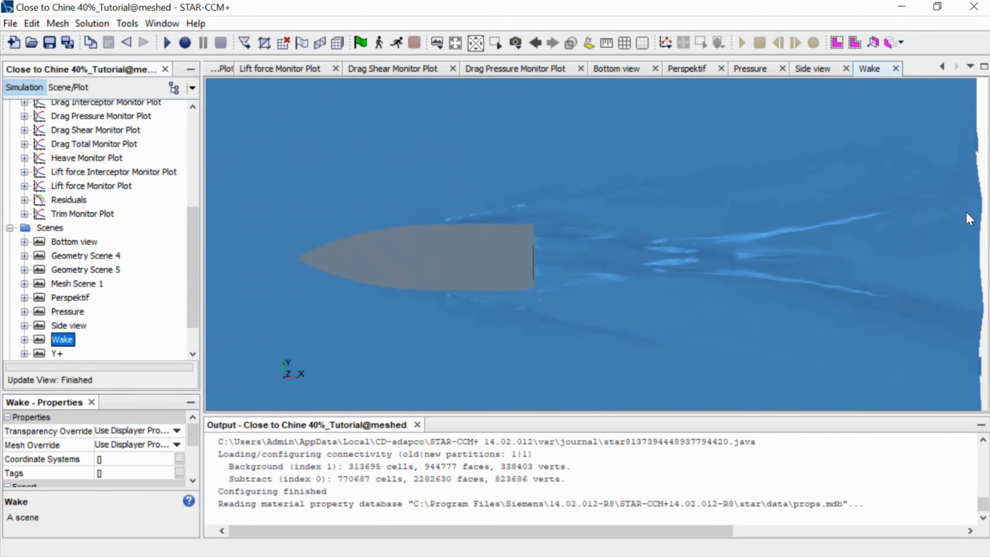
left_click_drag(822, 341, 652, 283)
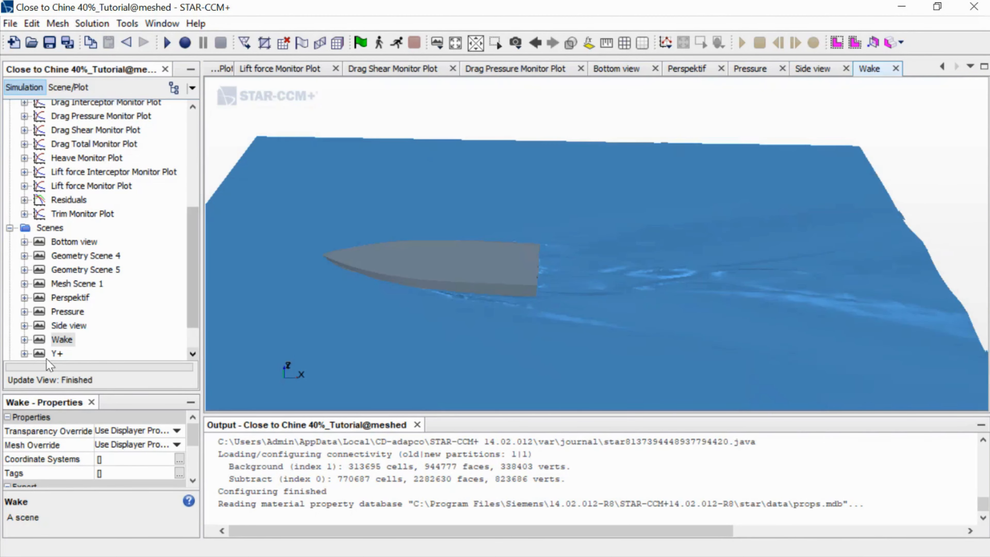
Inspect the Wall Y+ distribution over the hull bottom in the Y+ scene
double_click(57, 353)
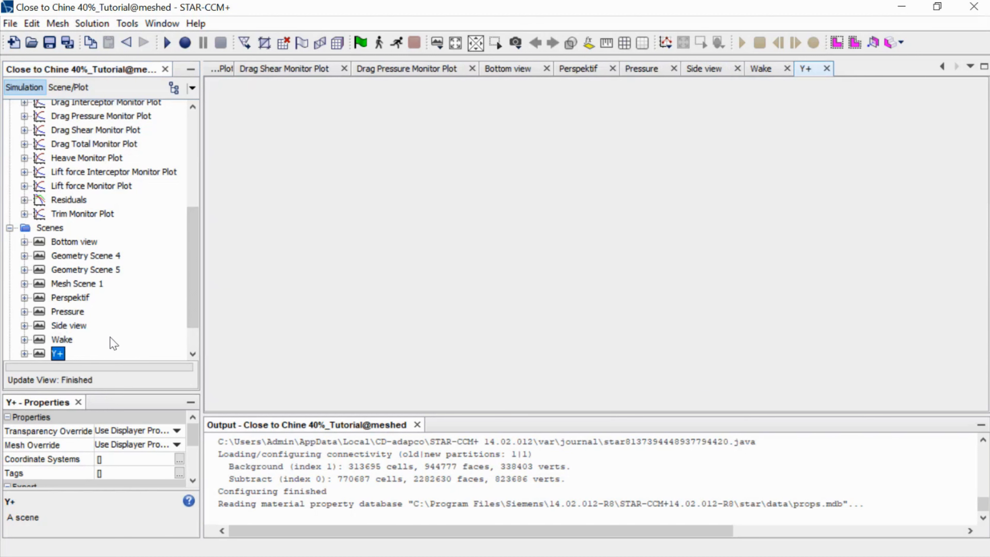
scroll(564, 236, "up", 1)
scroll(564, 236, "down", 5)
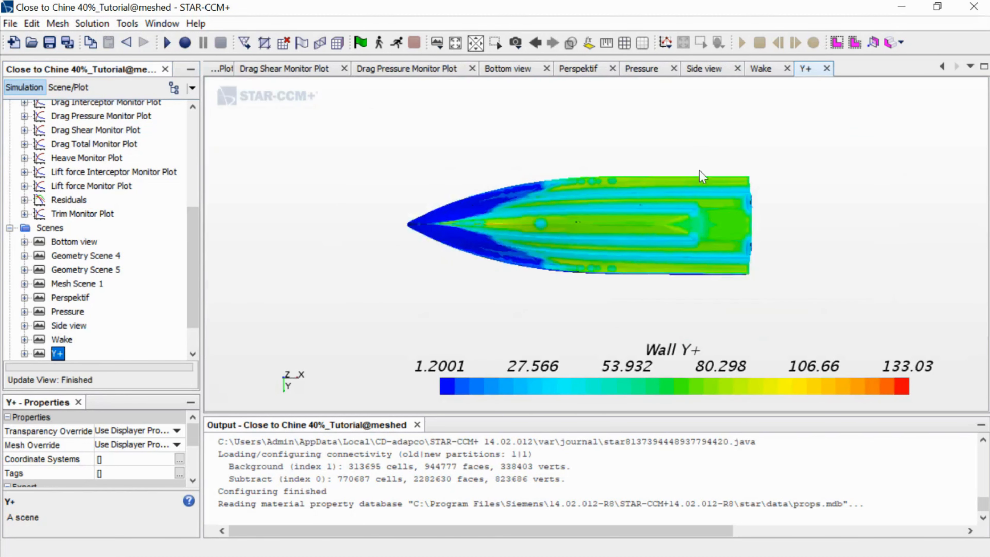
scroll(772, 186, "up", 3)
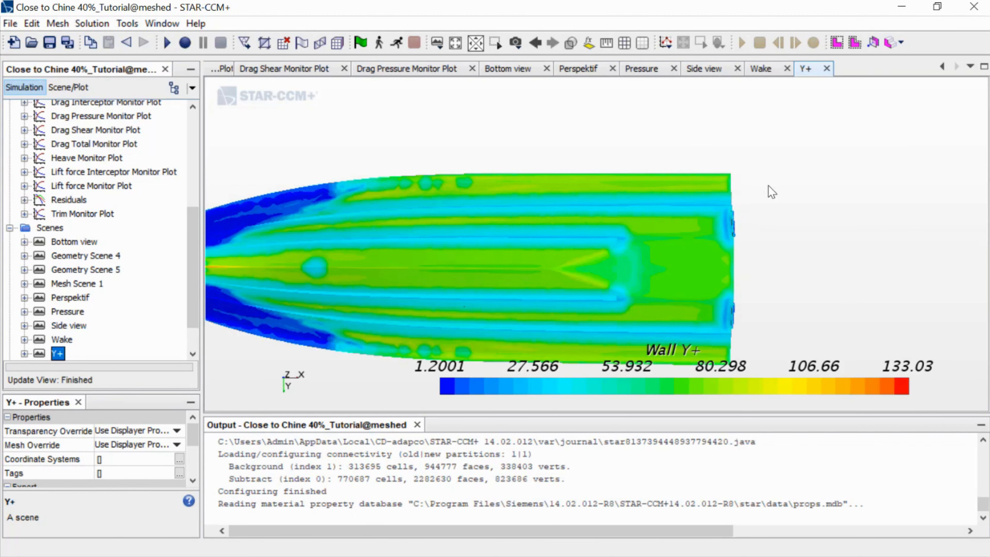
scroll(772, 192, "down", 1)
scroll(62, 318, "down", 1)
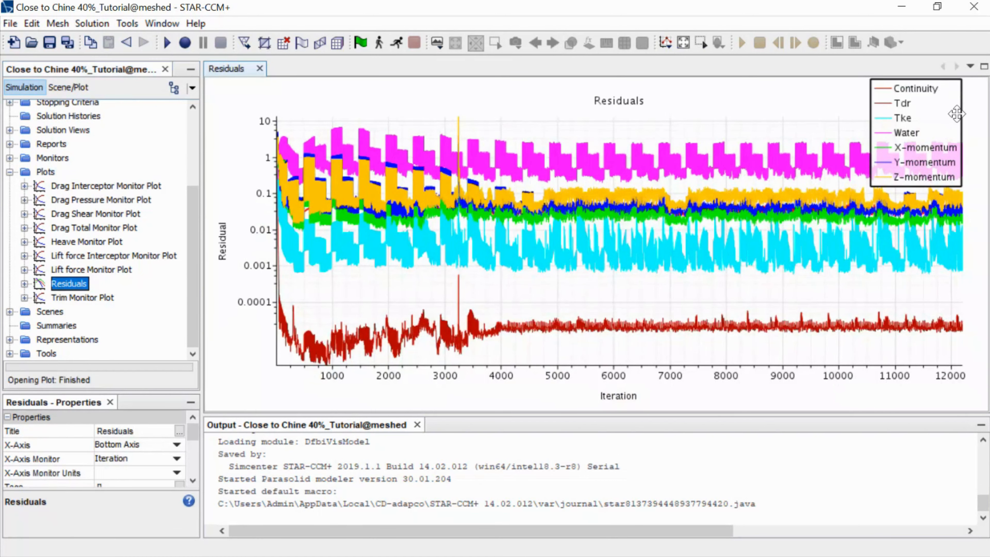
Read the Z-momentum residual near the final iterations of the Residuals plot
mouse_move(948, 195)
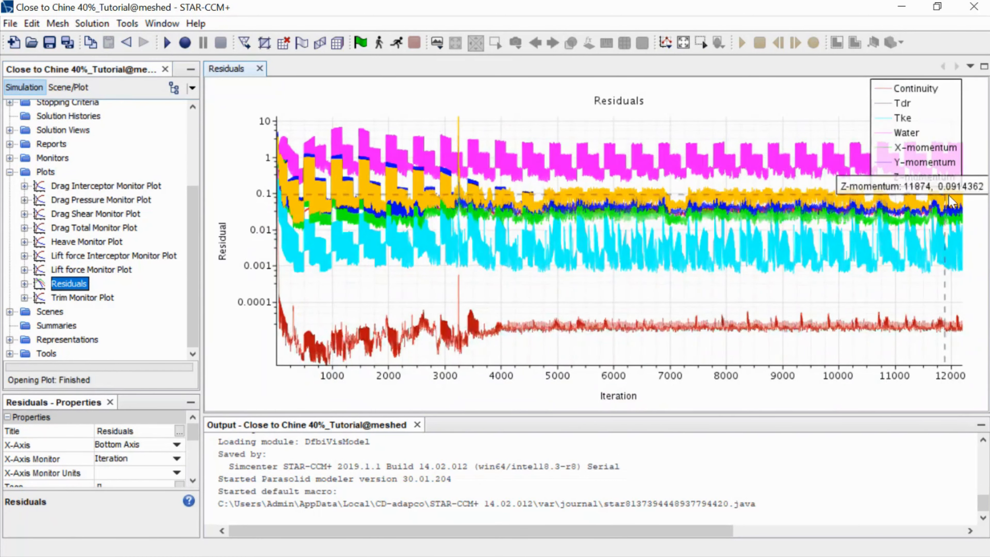